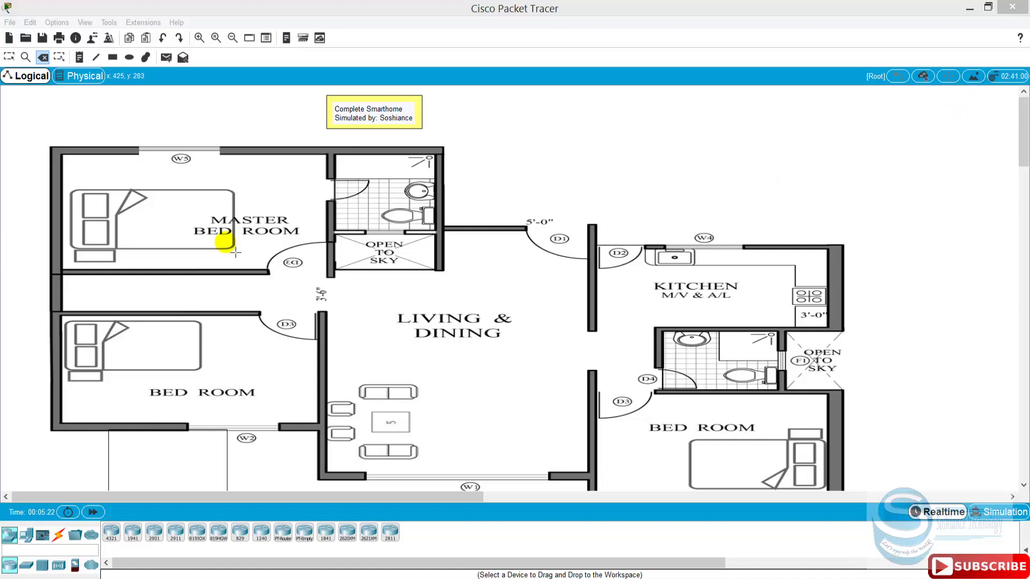
Place a Home Gateway from Wireless Devices just above the floor plan's top wall, near the centre.
mouse_move(1023, 154)
mouse_down()
mouse_move(1022, 204)
mouse_move(1022, 134)
mouse_up()
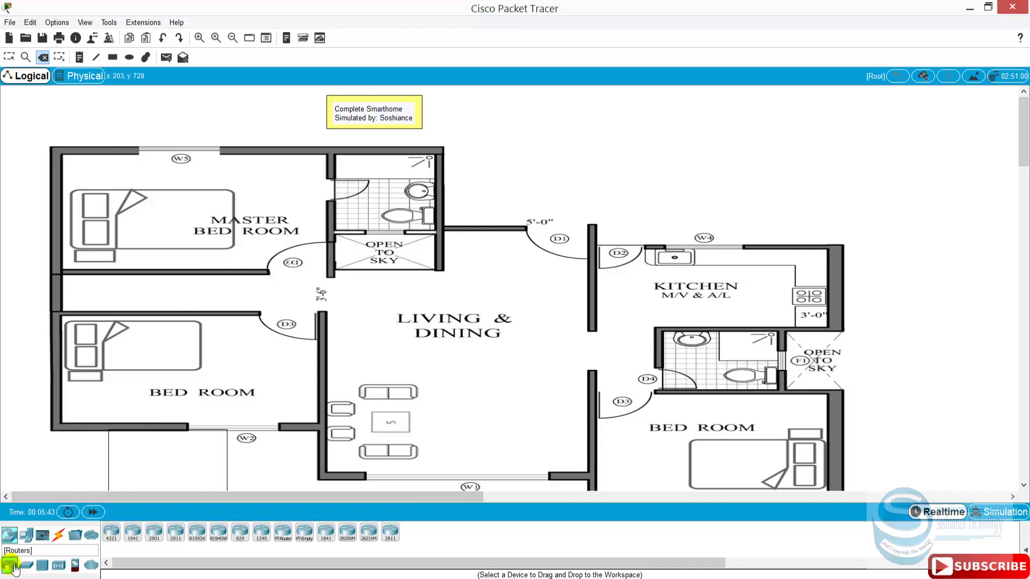
click(26, 565)
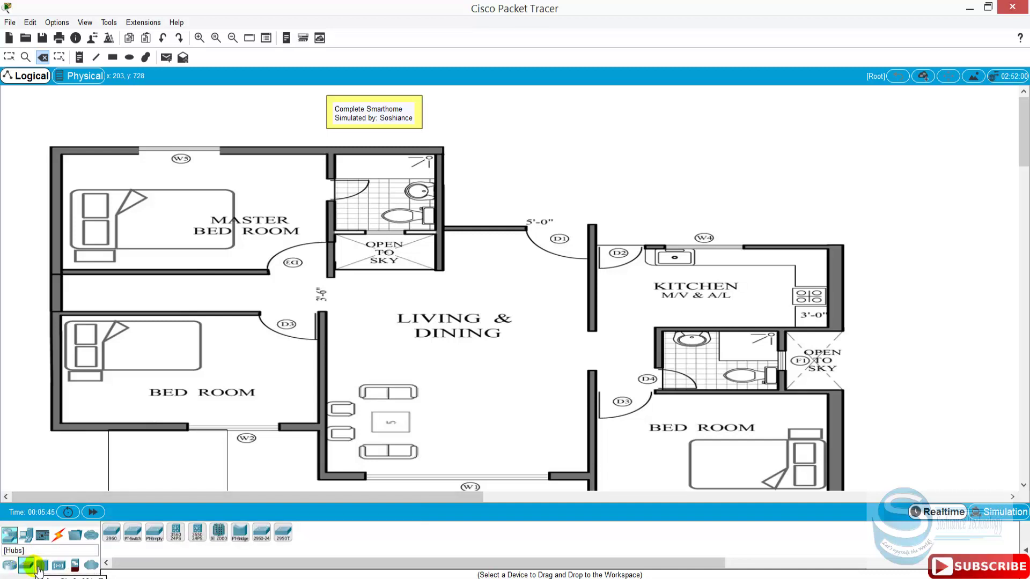
click(59, 565)
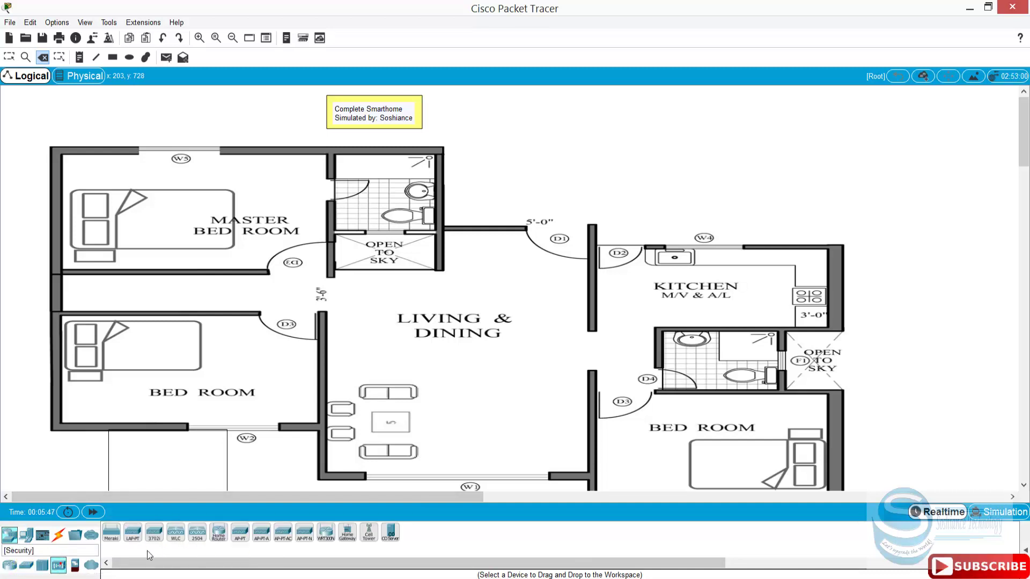
click(347, 532)
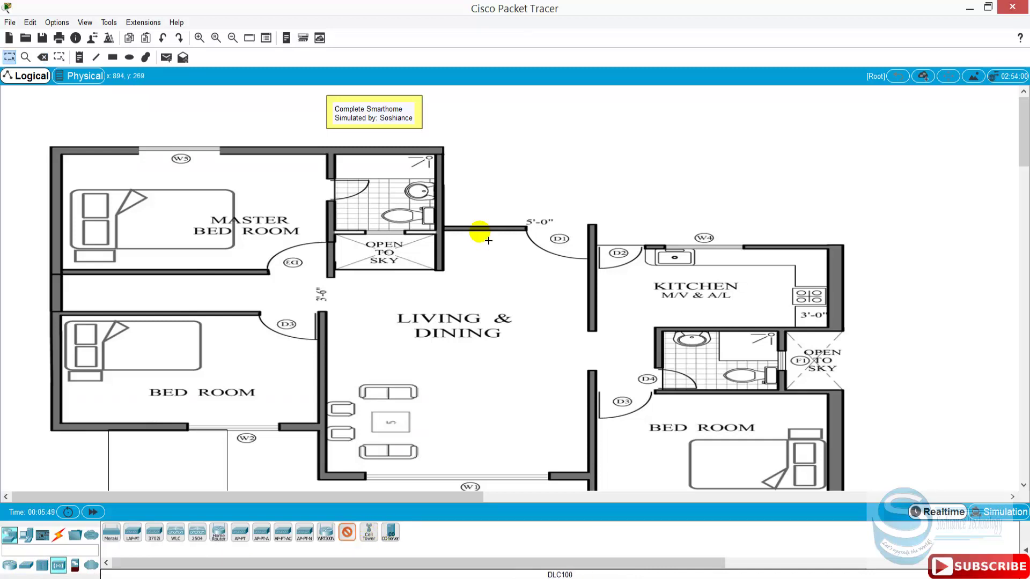
click(502, 132)
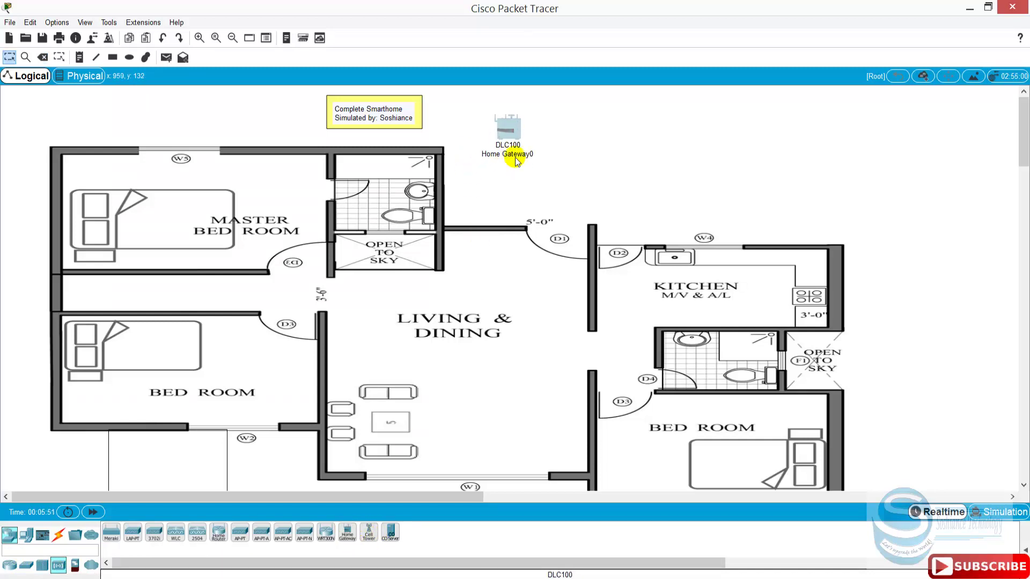
drag(513, 130, 529, 130)
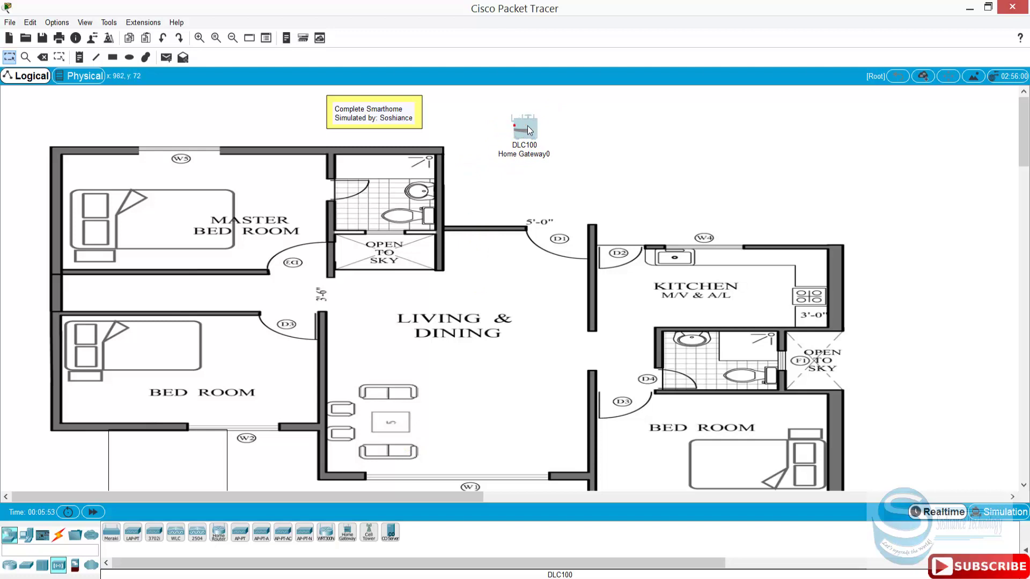
Check the gateway's wireless SSID, HomeGateway, in its Config settings, then close the window.
click(528, 128)
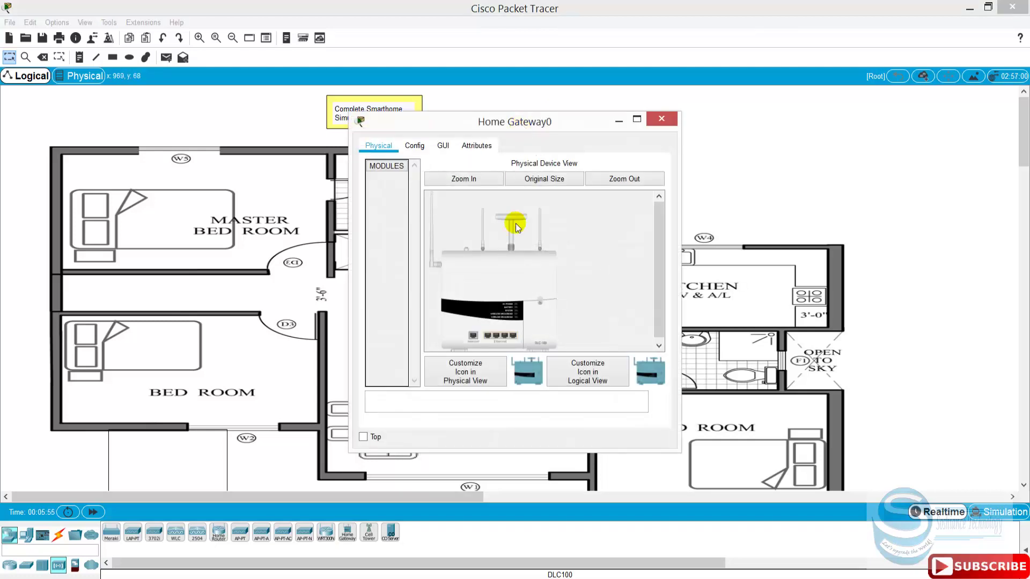
click(412, 146)
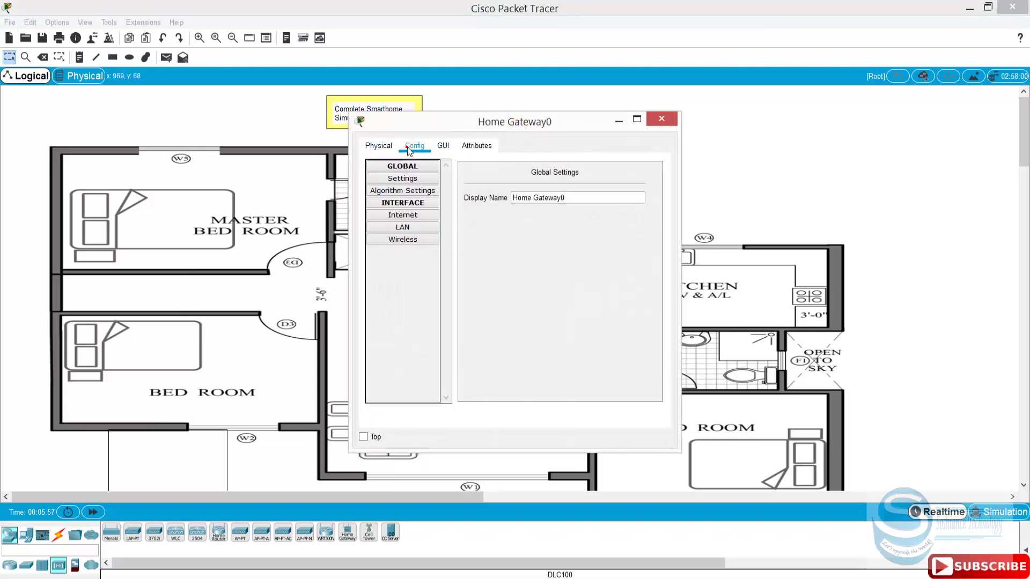
click(412, 179)
click(409, 192)
click(410, 239)
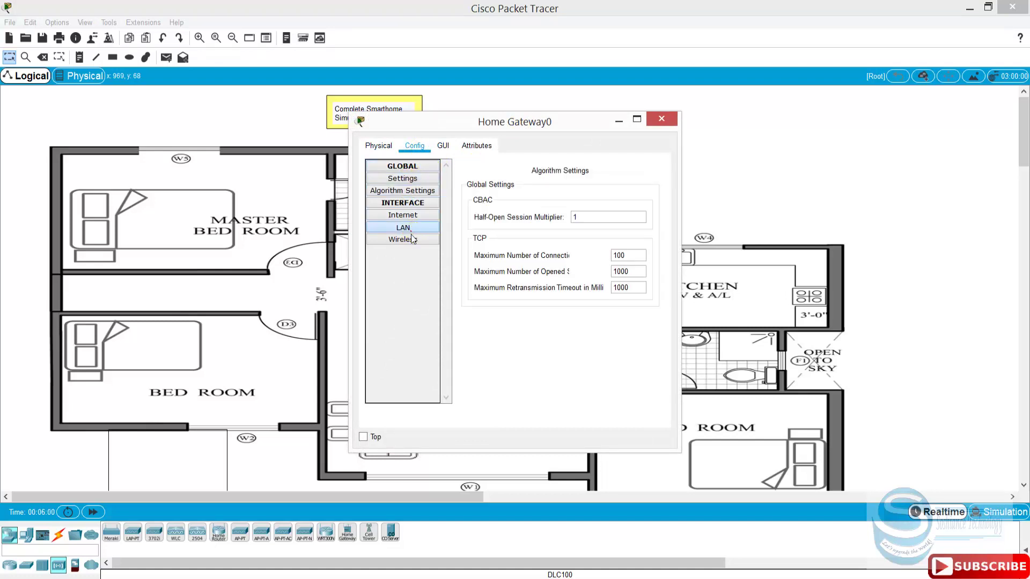
drag(650, 176, 580, 177)
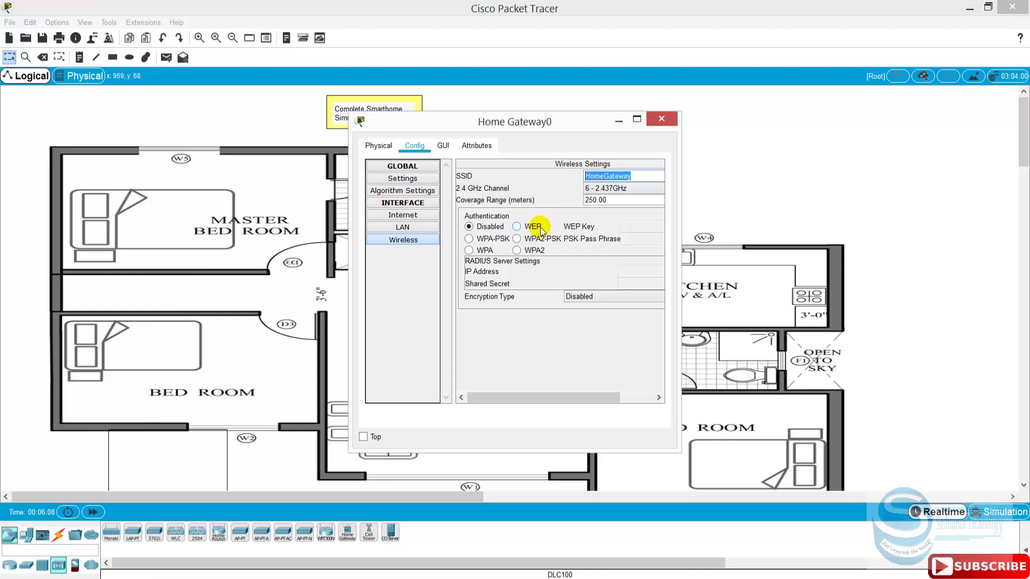
click(660, 120)
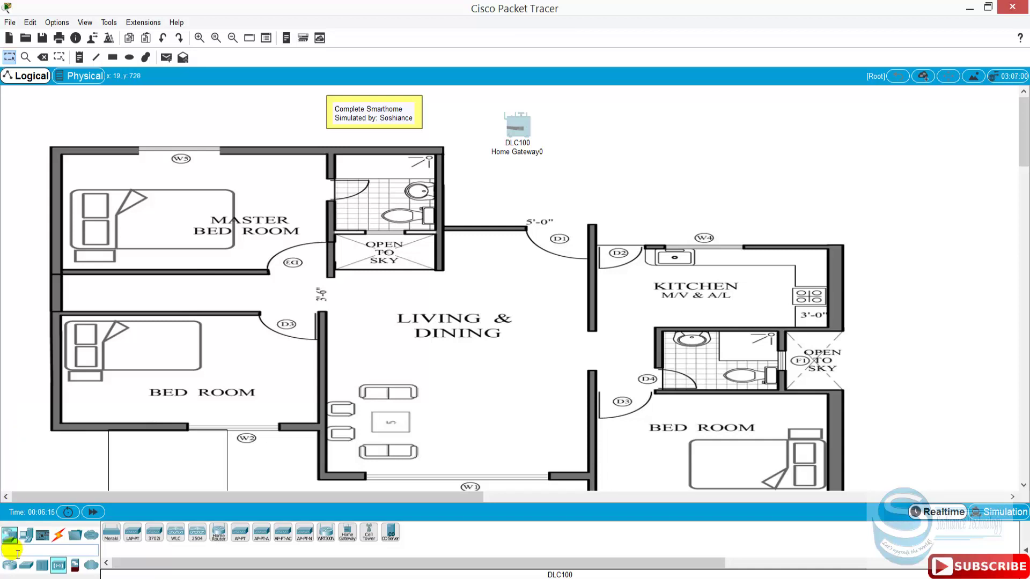
Add a smartphone from End Devices beside Home Gateway0 above the floor plan.
click(32, 536)
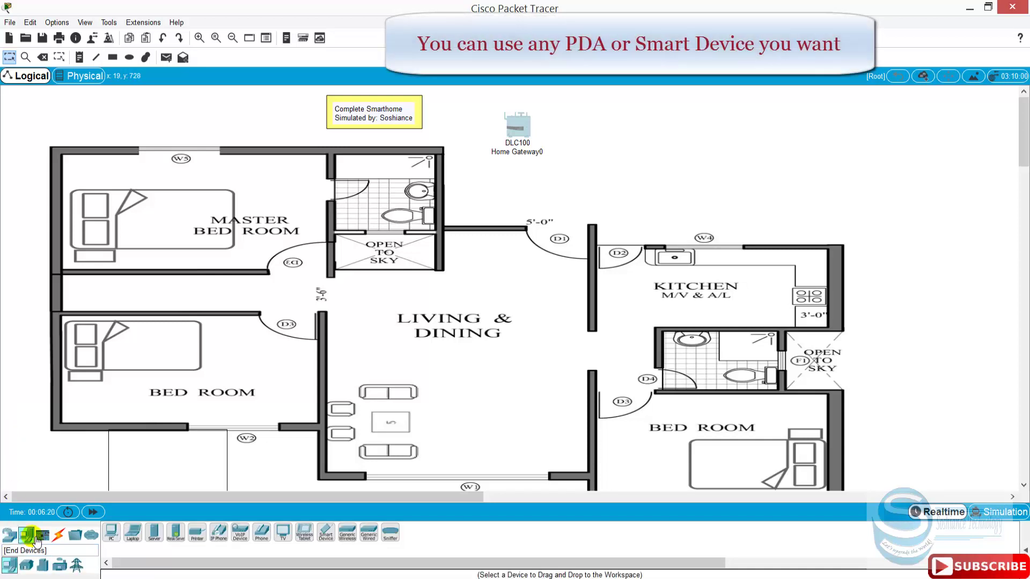
click(328, 542)
click(683, 137)
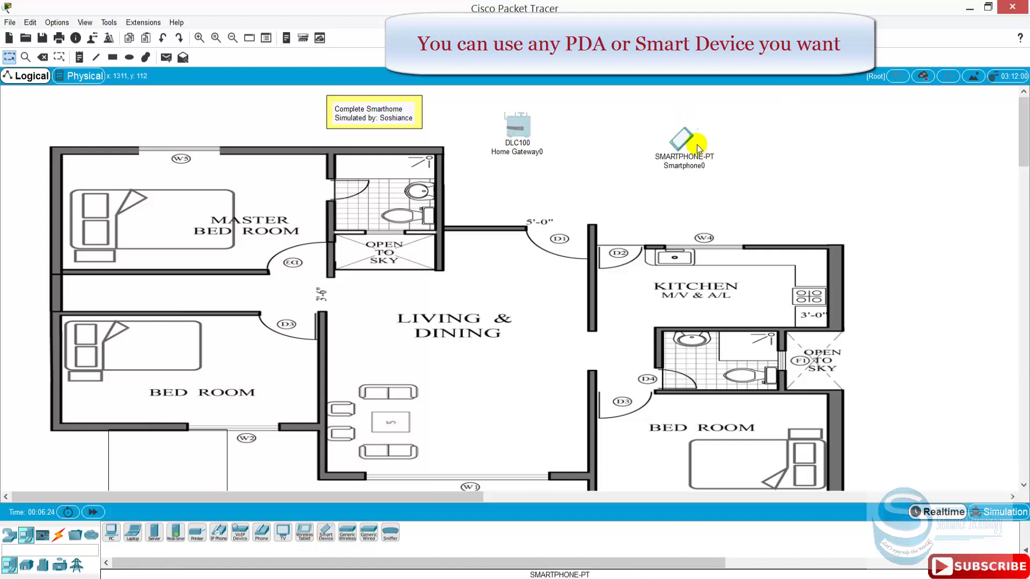
drag(696, 144, 667, 133)
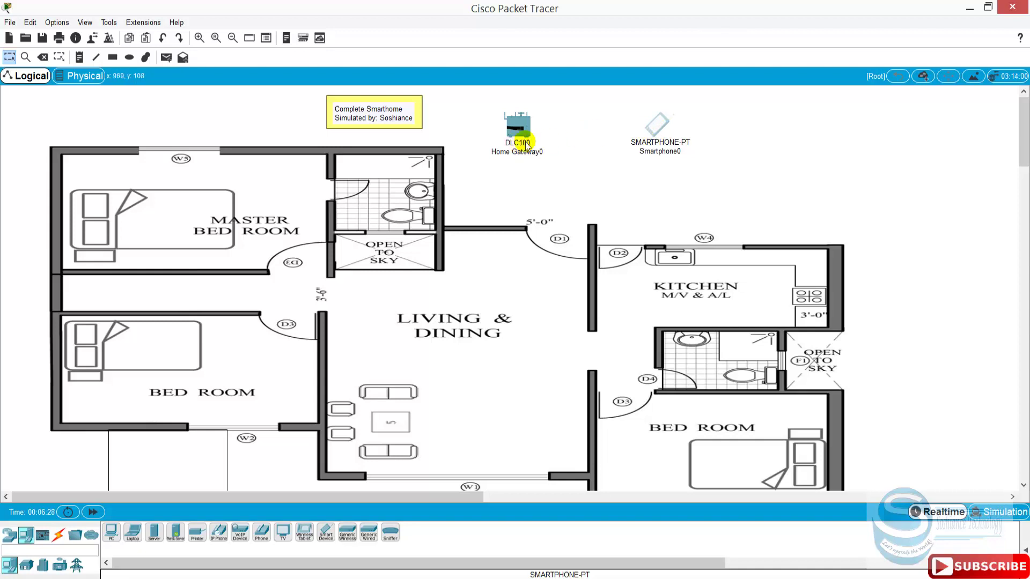
Set Smartphone0's Wireless0 SSID to HomeGateway with DHCP and close its settings.
click(644, 130)
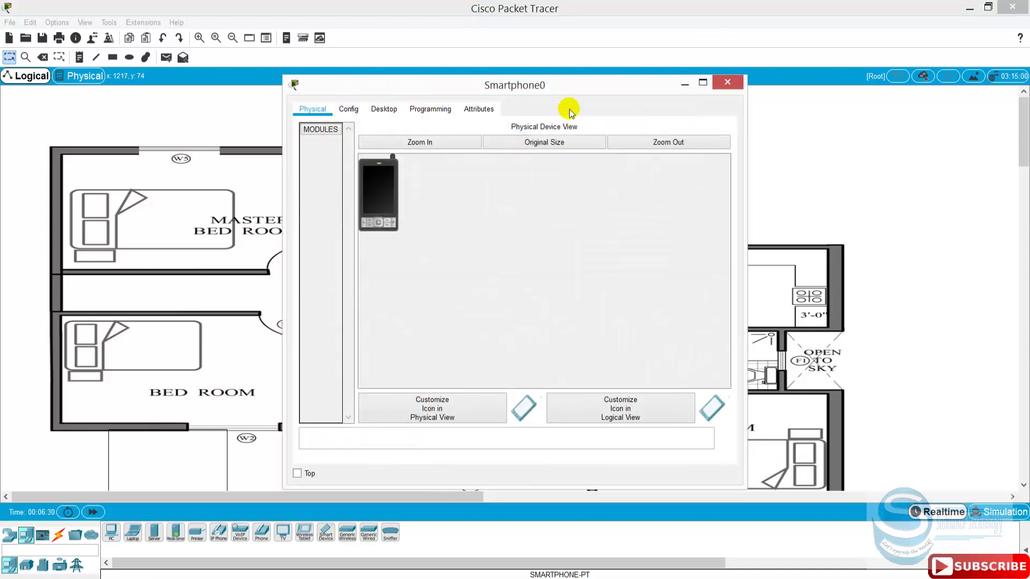
drag(434, 115, 505, 176)
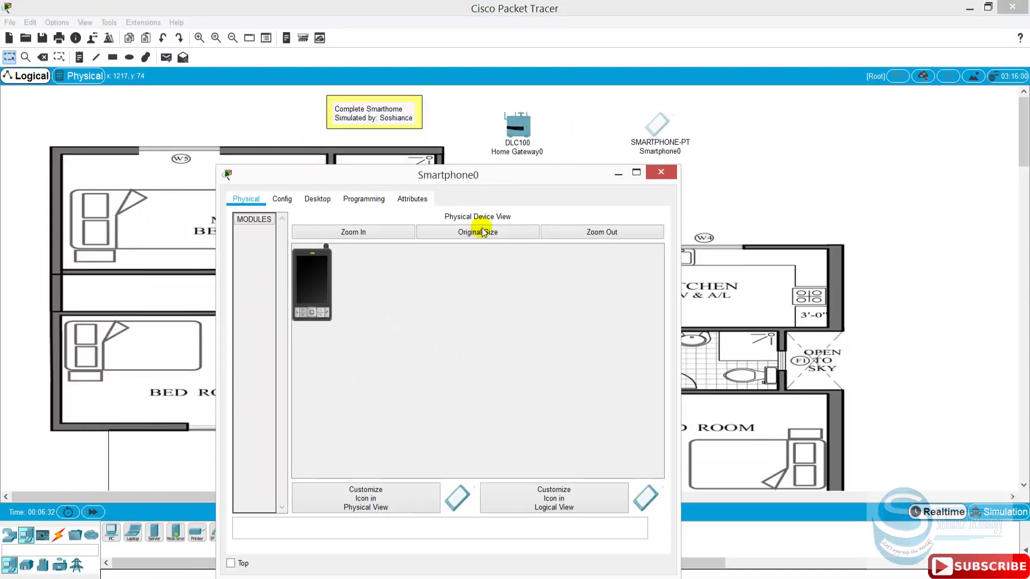
click(283, 201)
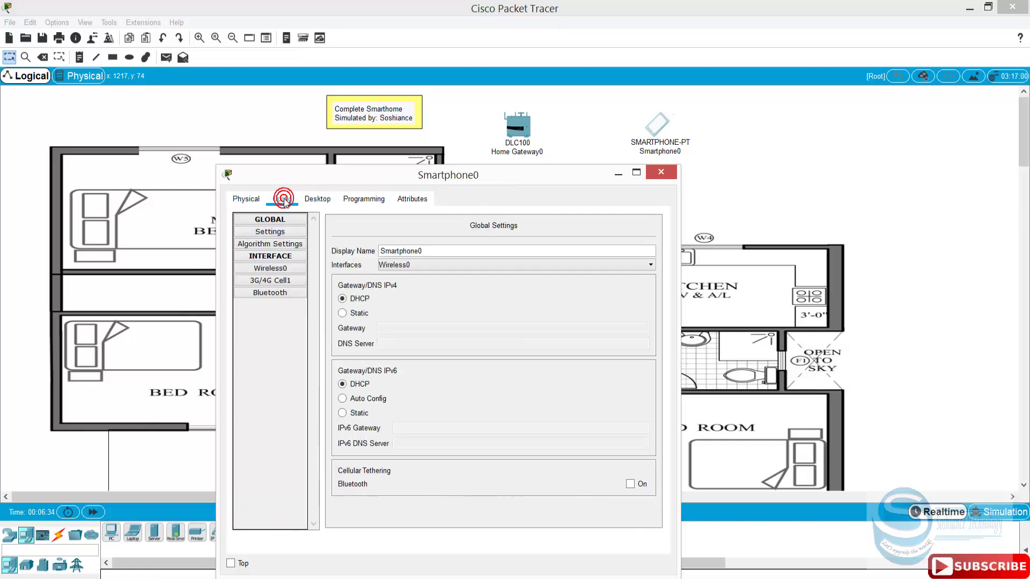
click(270, 292)
click(268, 269)
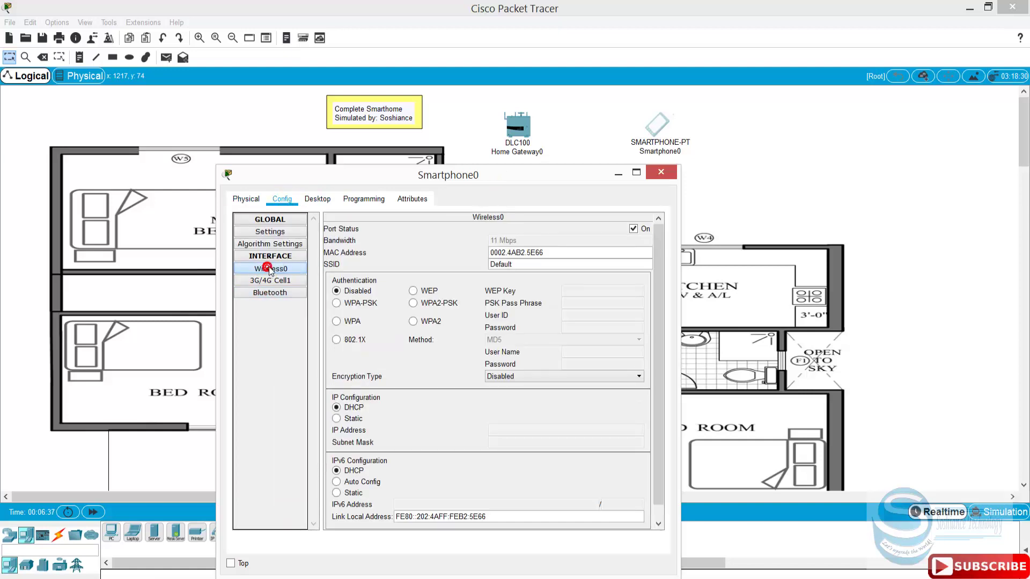
double_click(549, 264)
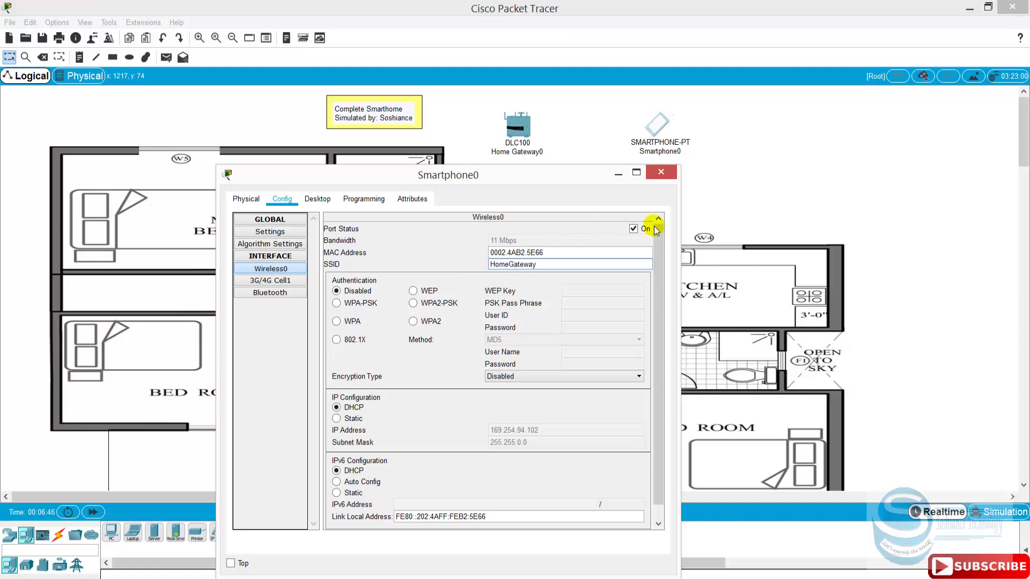
click(661, 172)
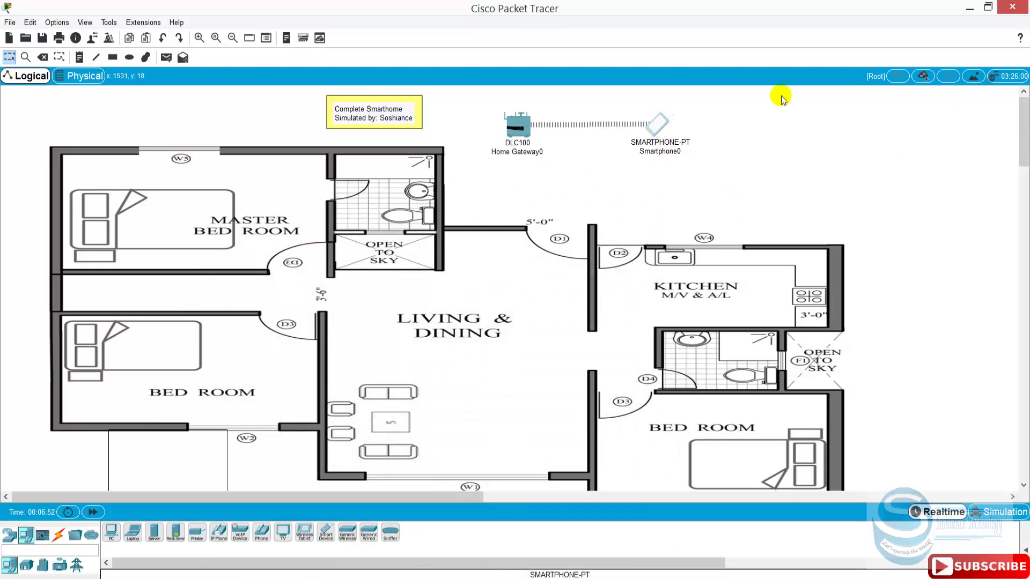
Look up Home Gateway0's LAN address, 192.168.25.1, in its Config settings.
click(660, 131)
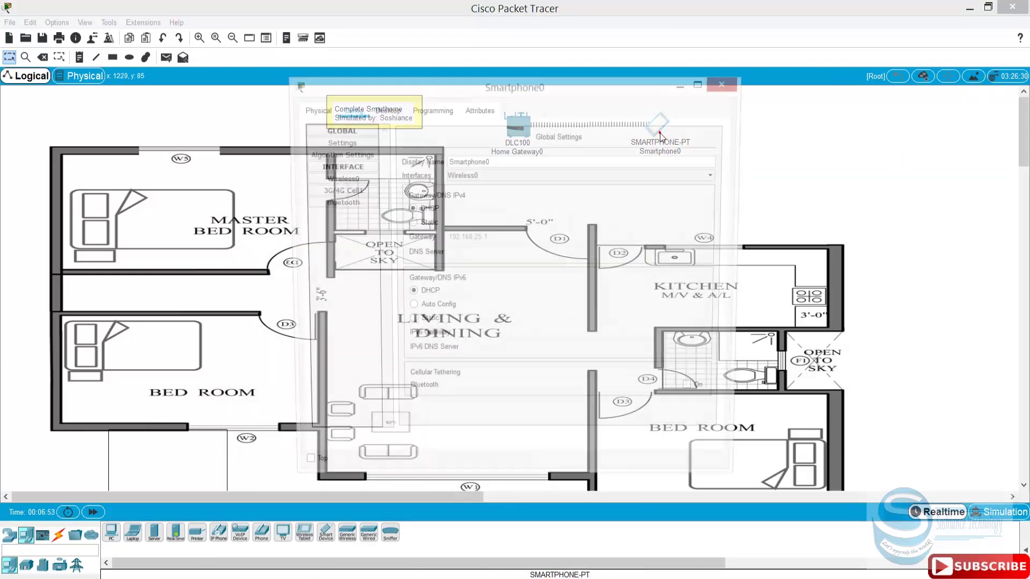
click(734, 81)
click(530, 122)
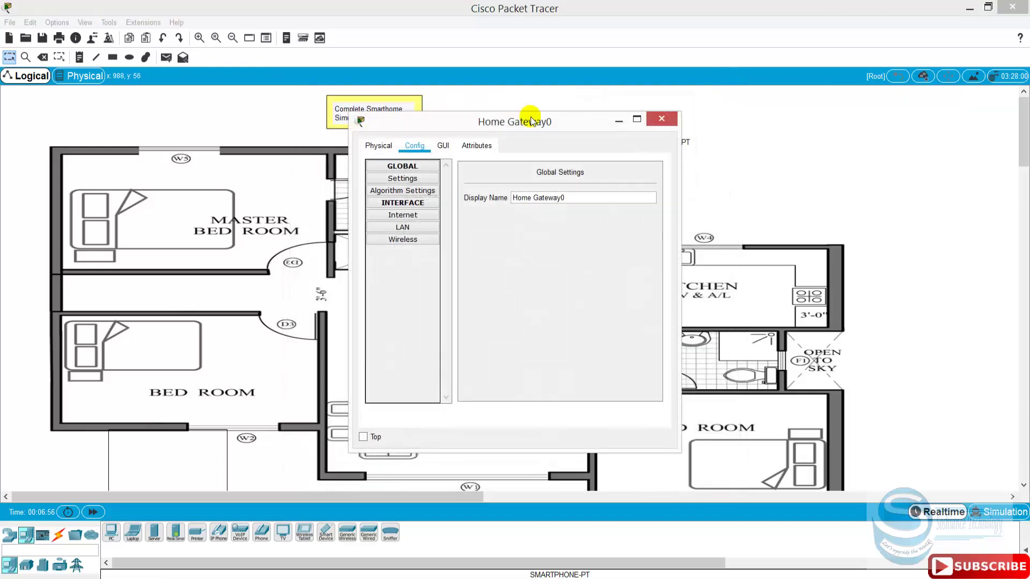
drag(530, 121, 594, 190)
click(505, 215)
click(476, 215)
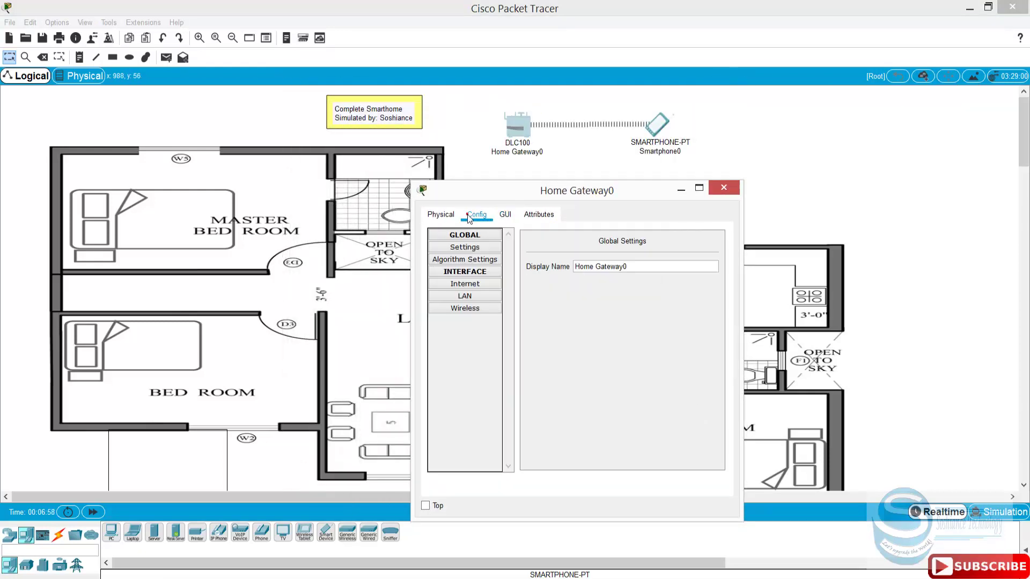
click(489, 307)
click(697, 269)
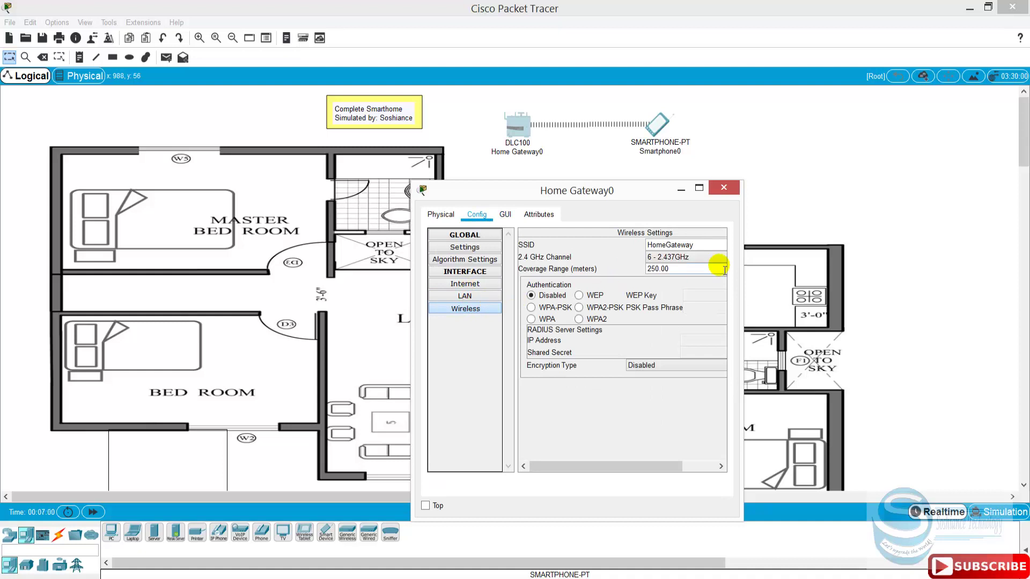
click(465, 296)
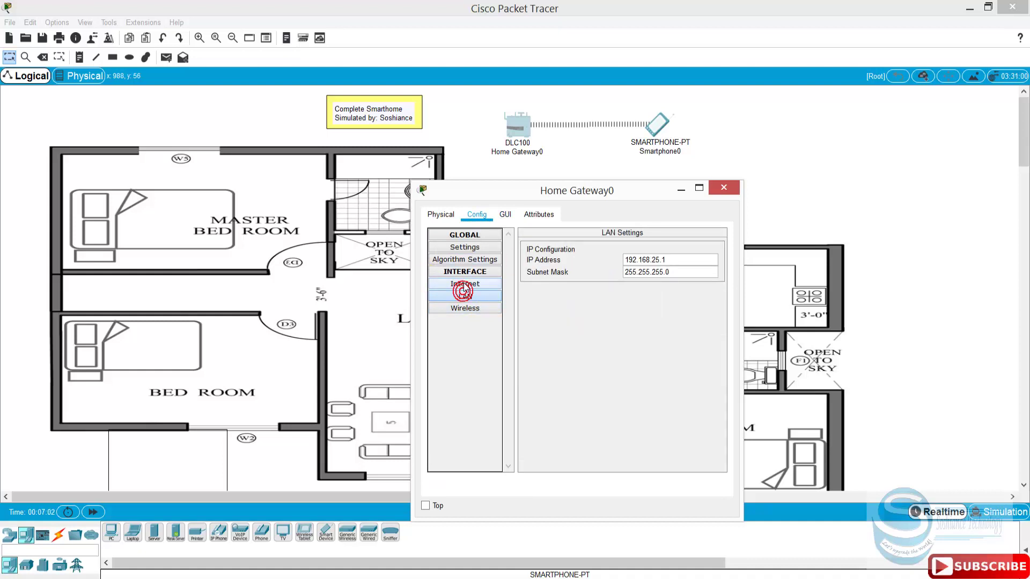
click(465, 283)
click(463, 293)
double_click(665, 259)
click(735, 189)
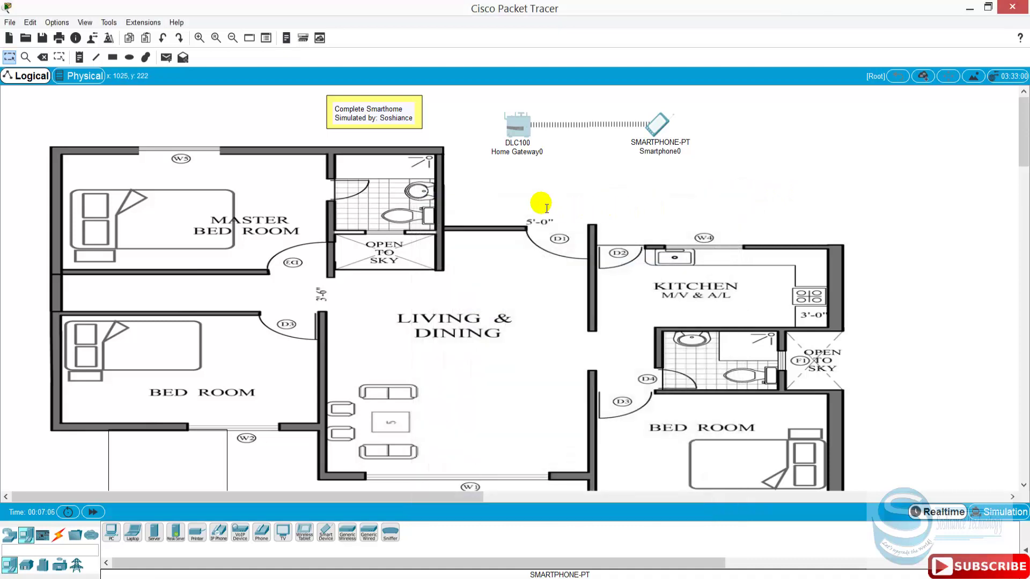
Add a '192.168.25.1/24' note under Home Gateway0, then bring up Smartphone0's settings.
key(n)
click(503, 166)
text(192.168.25.1/24)
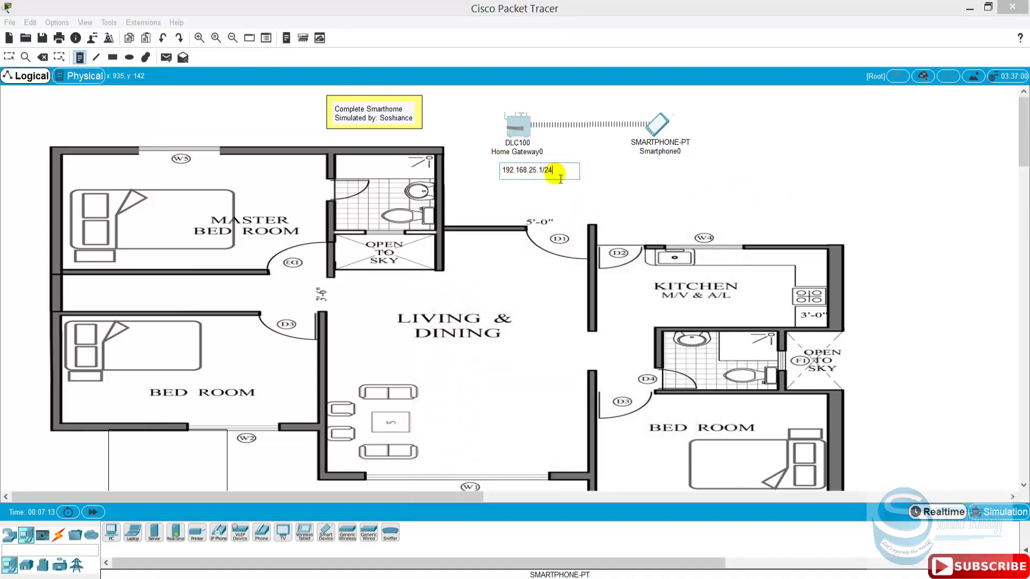
key(Escape)
drag(539, 172, 530, 166)
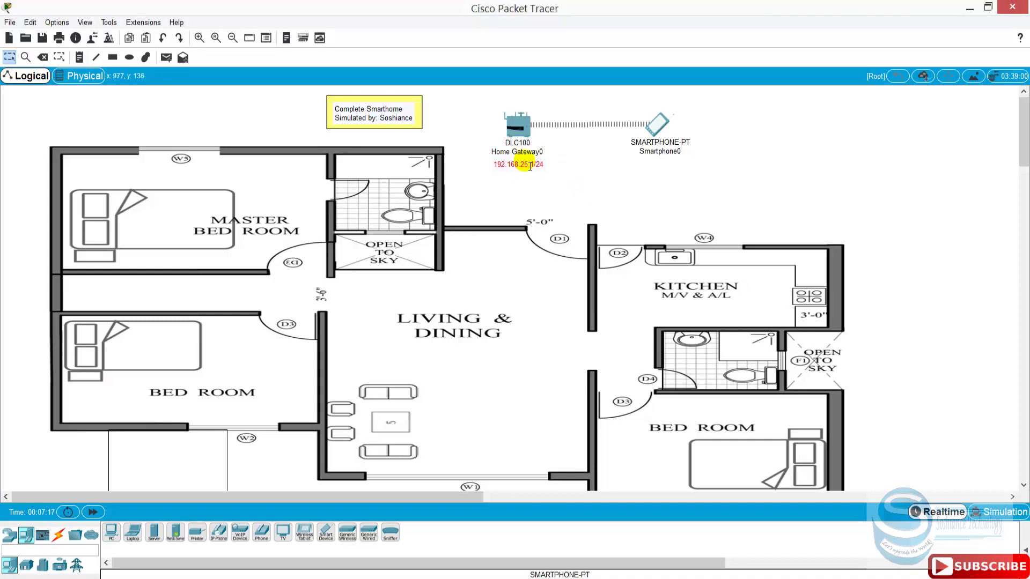
click(657, 124)
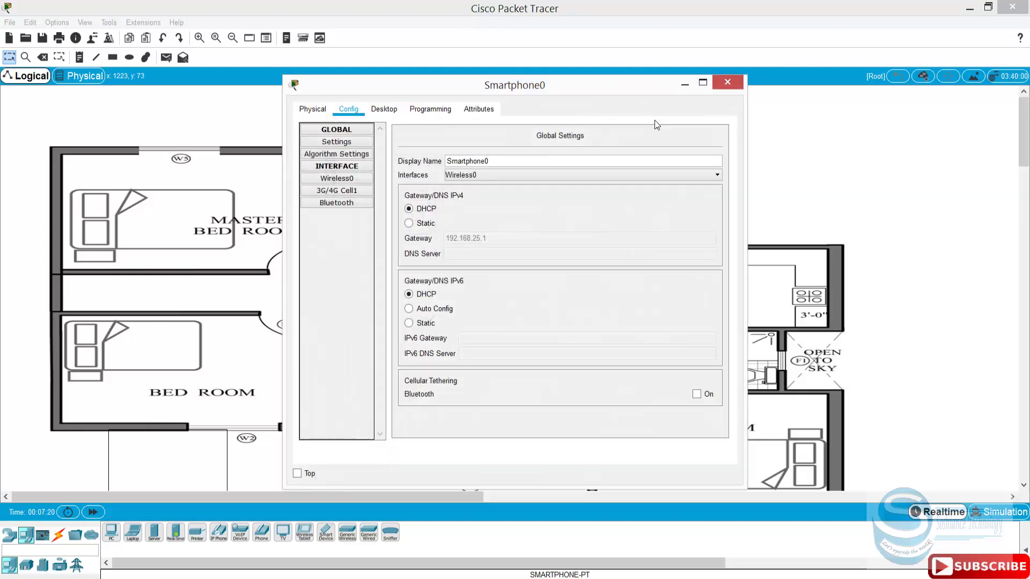
drag(650, 92, 637, 177)
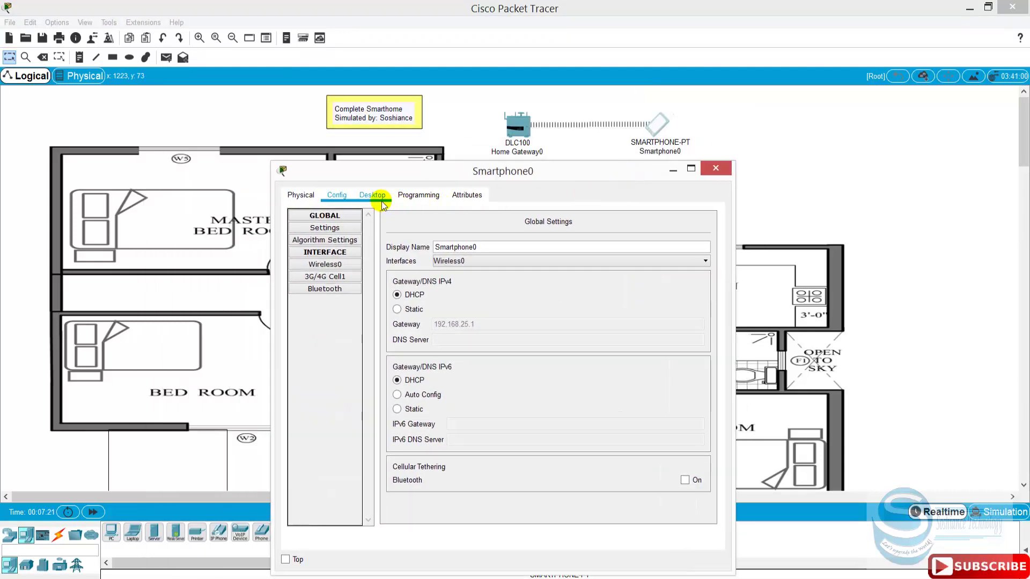
click(372, 194)
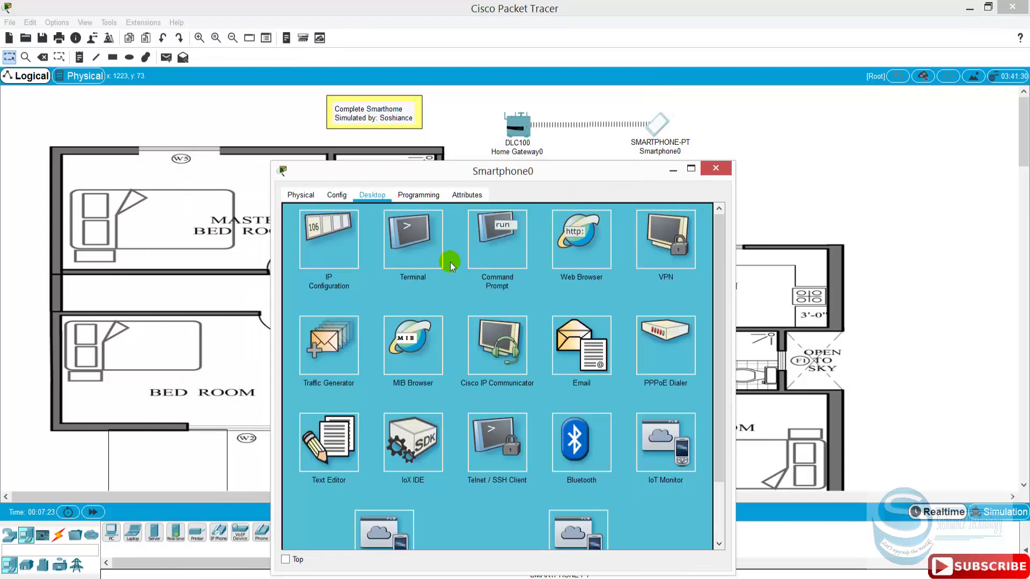
click(582, 239)
click(384, 230)
text(1)
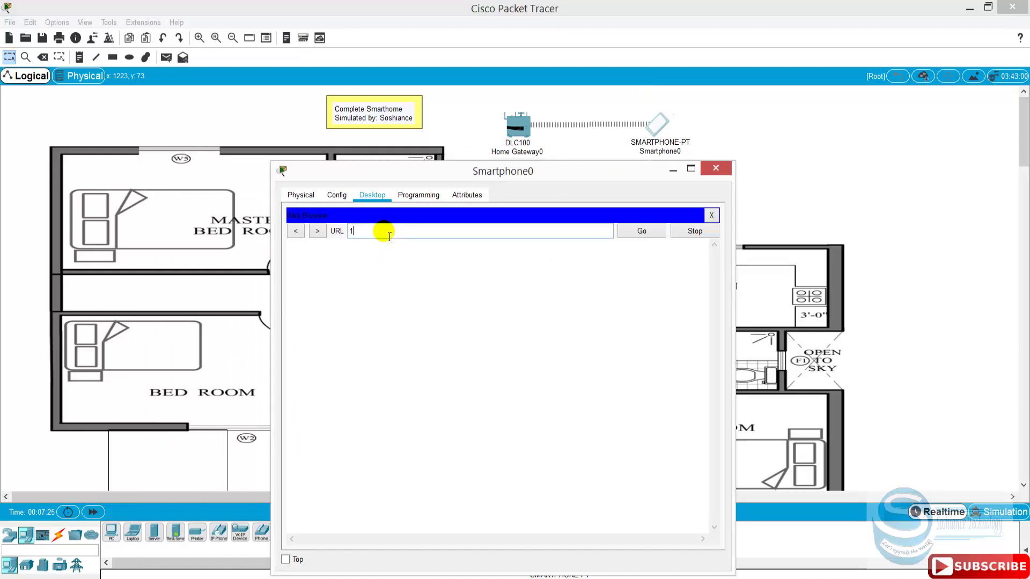
text(92.168.25.)
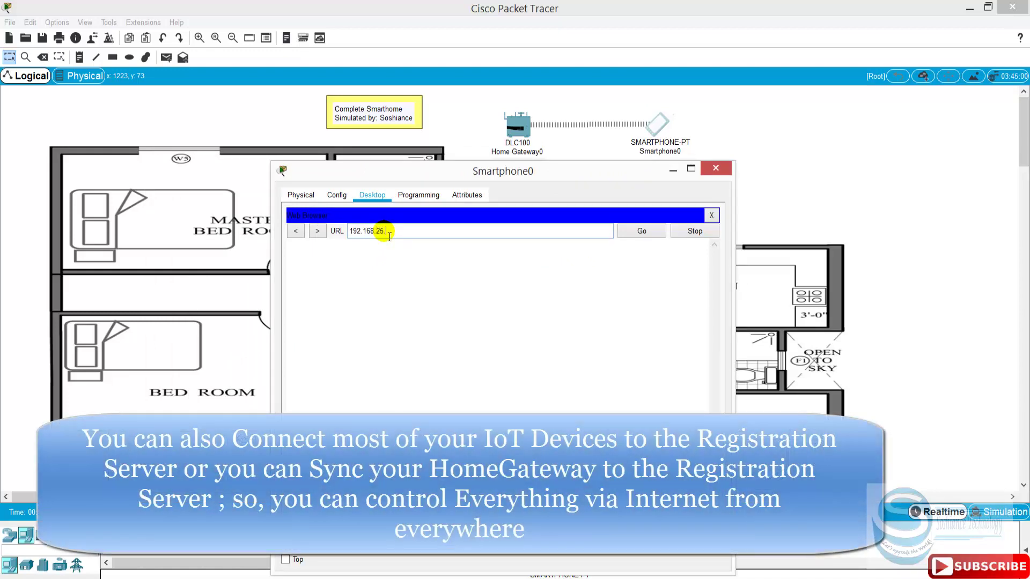
text(1)
key(Return)
Log in to the gateway page with the admin username and password.
click(504, 278)
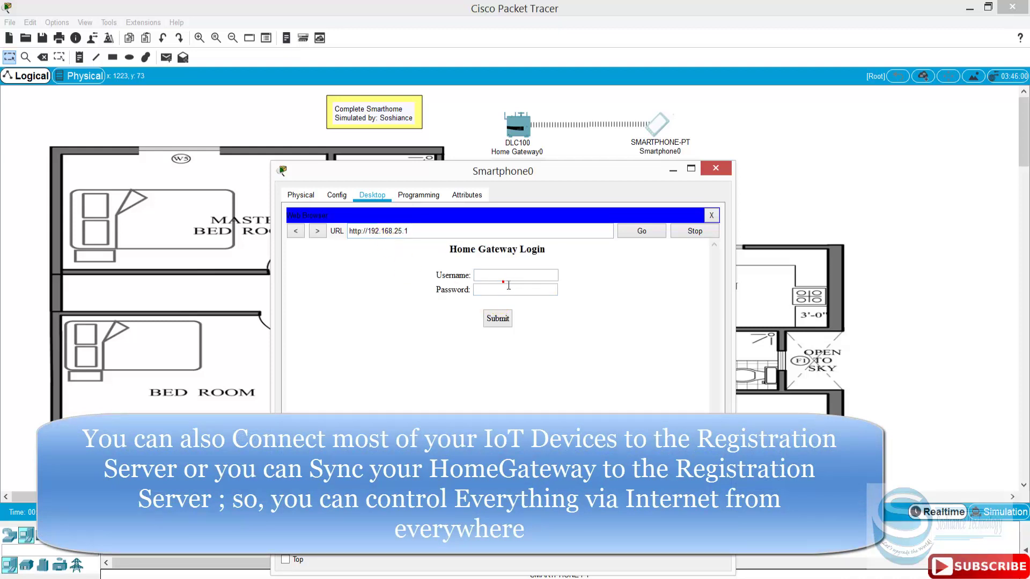
text(adm)
text(admin)
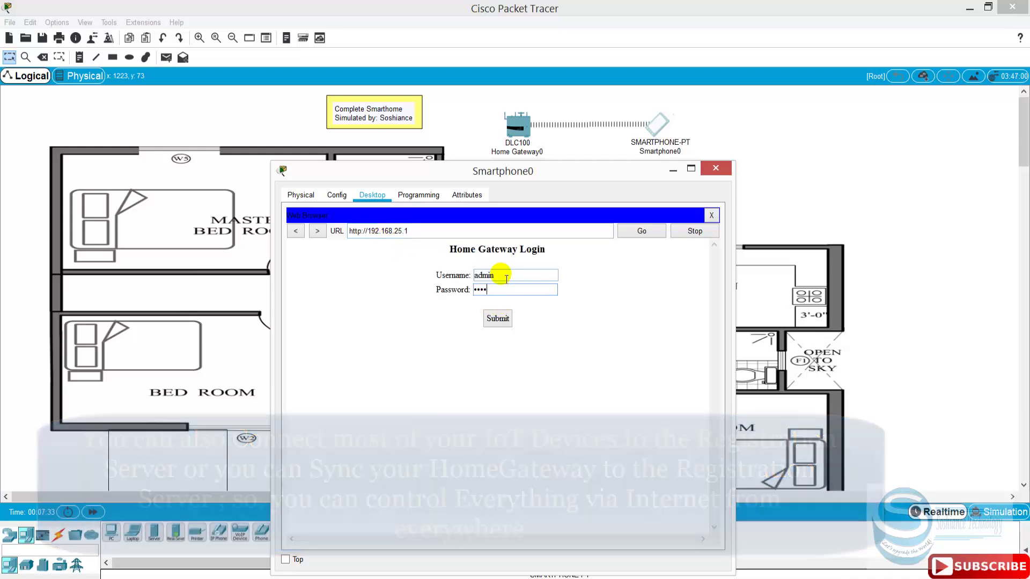
key(Return)
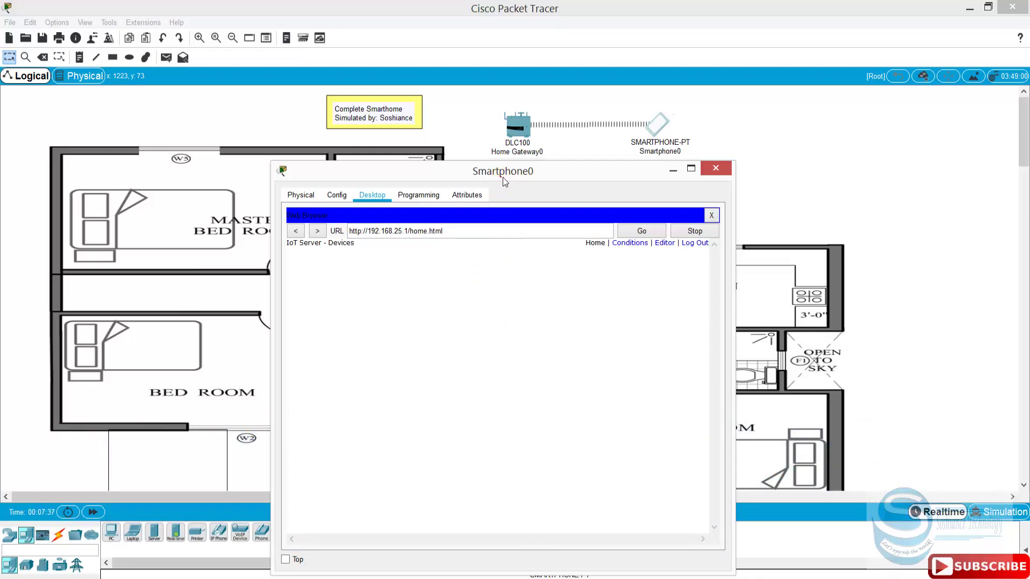
Close the Smartphone0 browser window and show the Home smart-device catalogue in End Devices.
drag(503, 177, 662, 205)
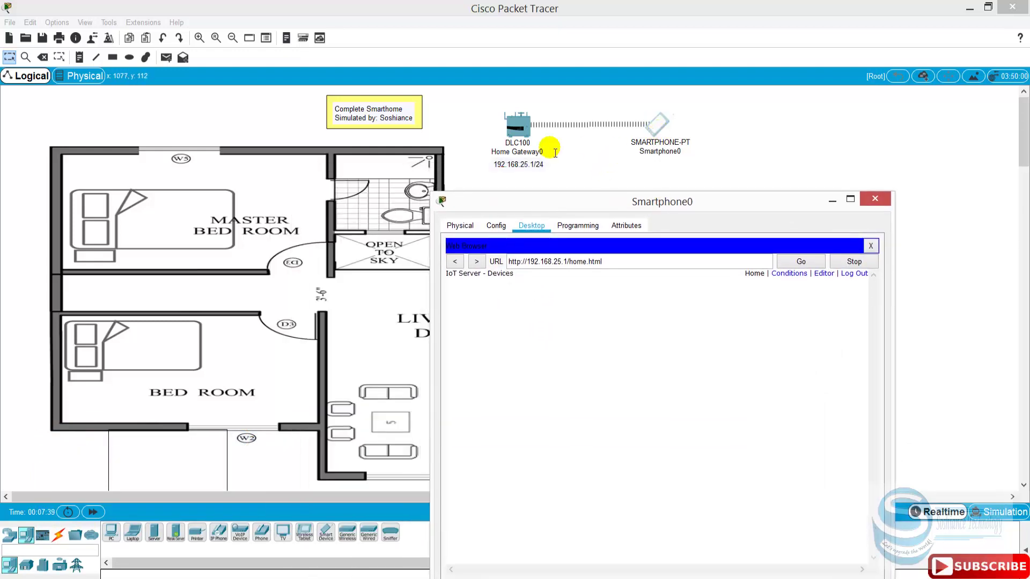
drag(492, 274, 676, 279)
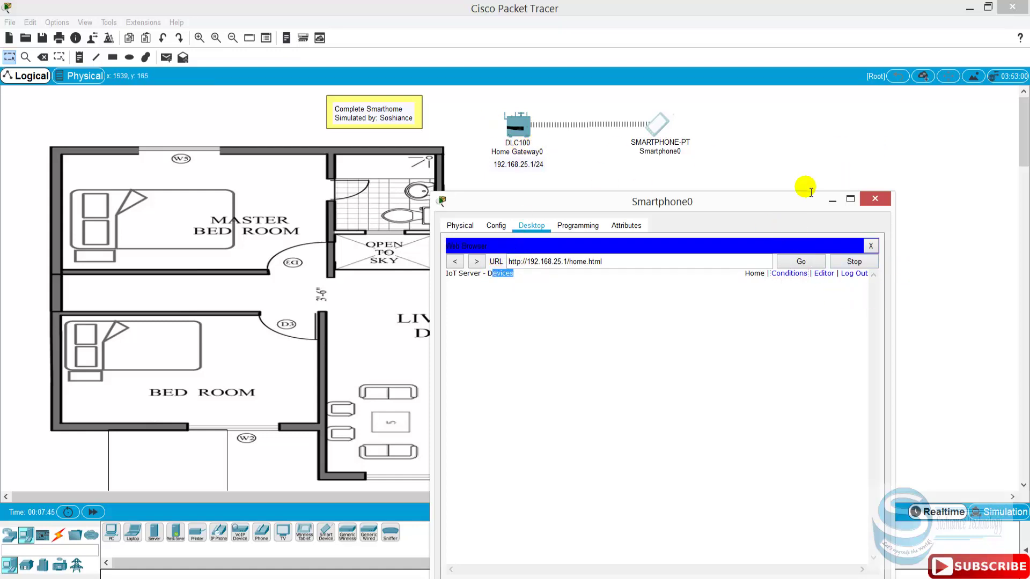
click(875, 199)
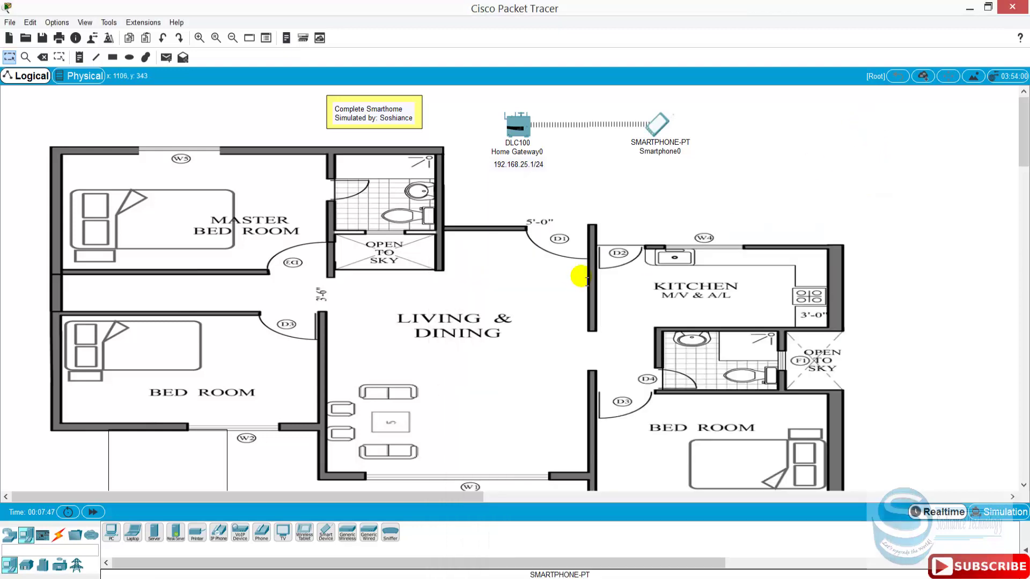
drag(702, 170, 772, 182)
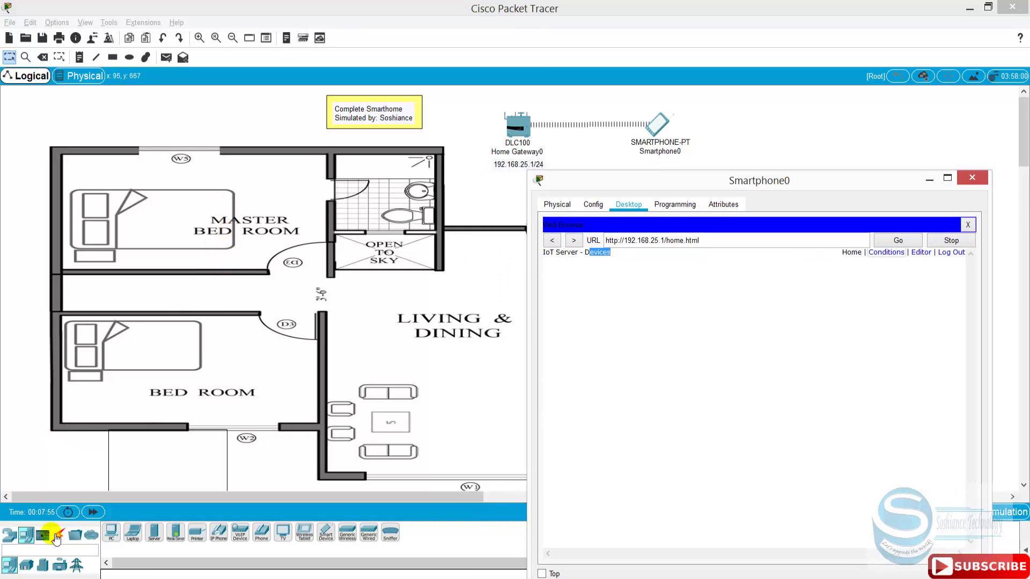
click(35, 566)
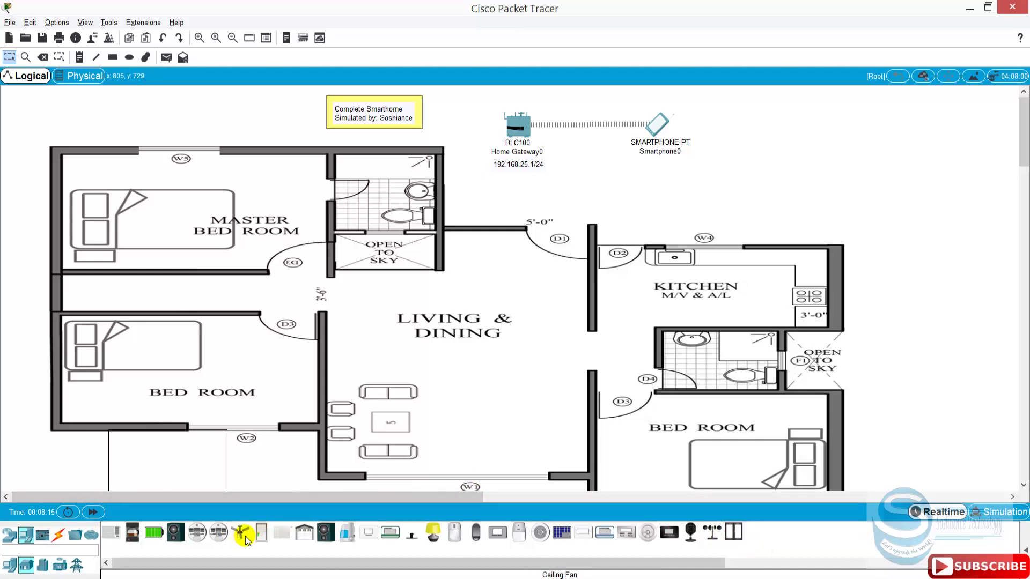
Place a ceiling fan in the Master Bed Room and rename it Fan1.
drag(246, 538, 167, 222)
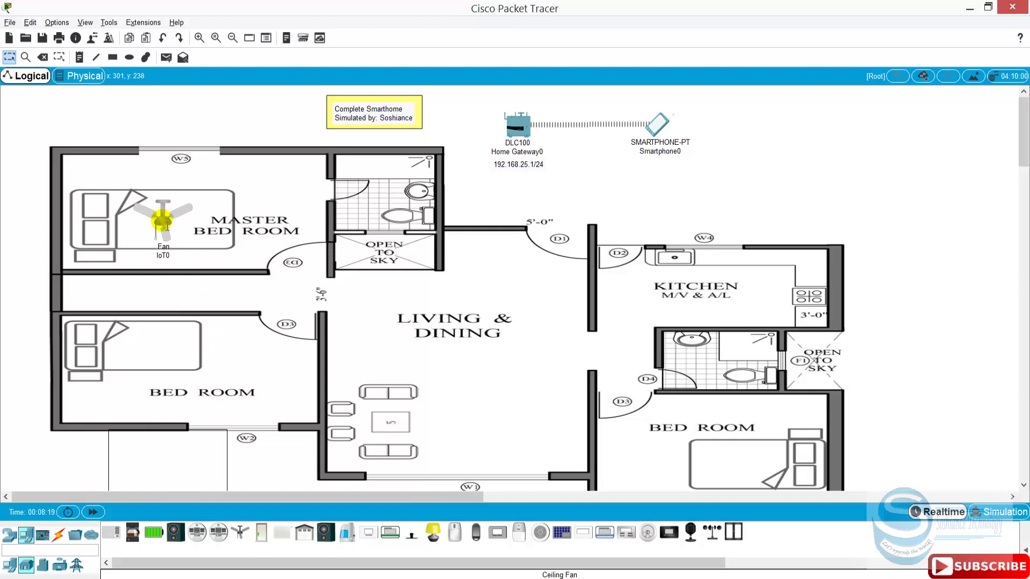
click(168, 257)
text(Fa)
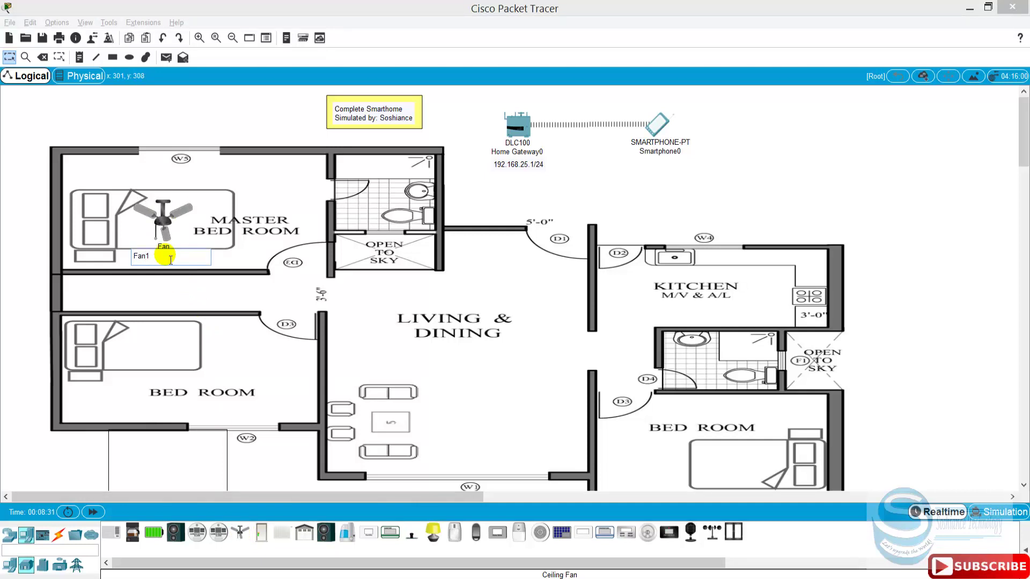
text(n1)
key(Return)
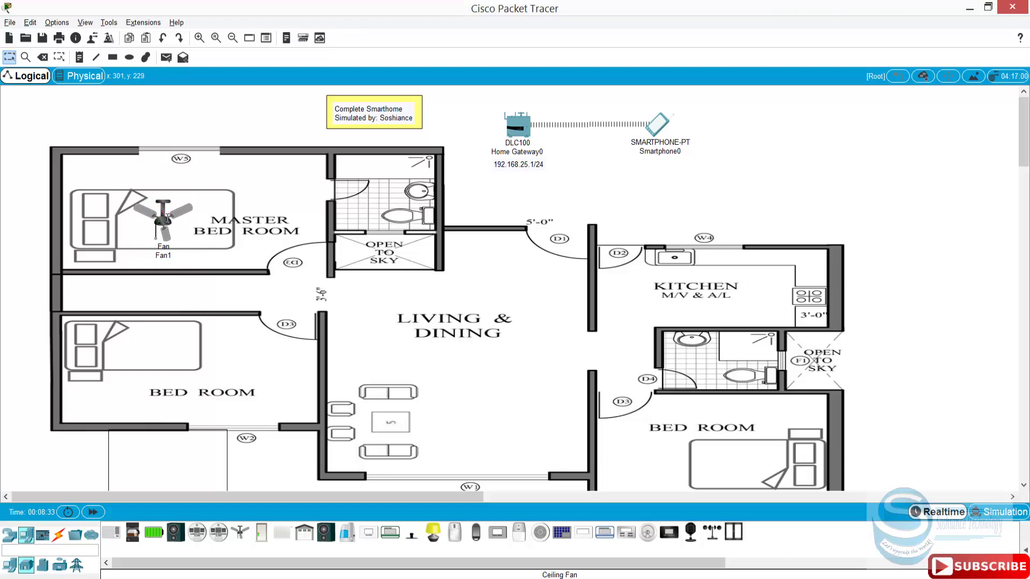
click(162, 212)
drag(162, 212, 170, 215)
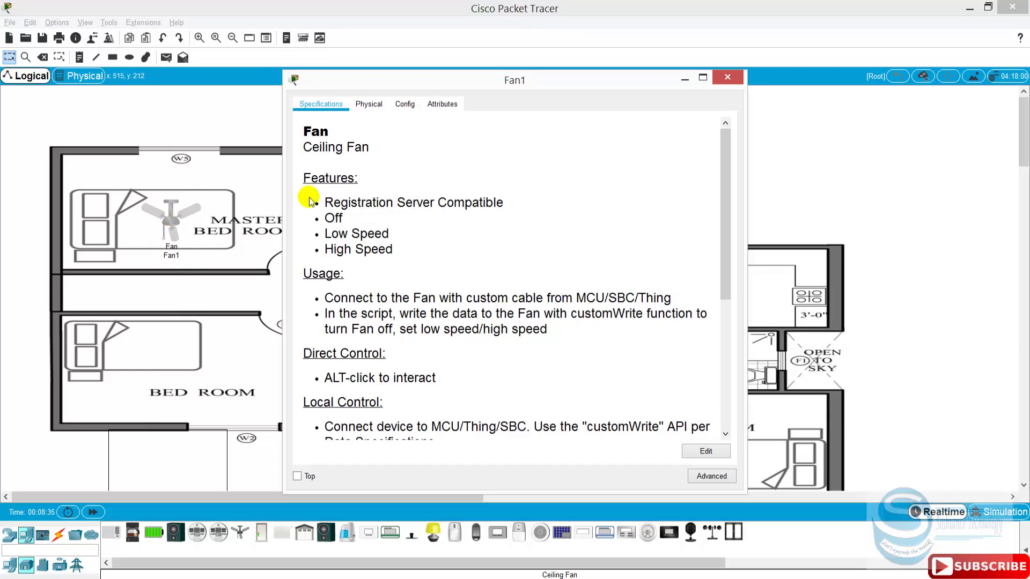
click(728, 76)
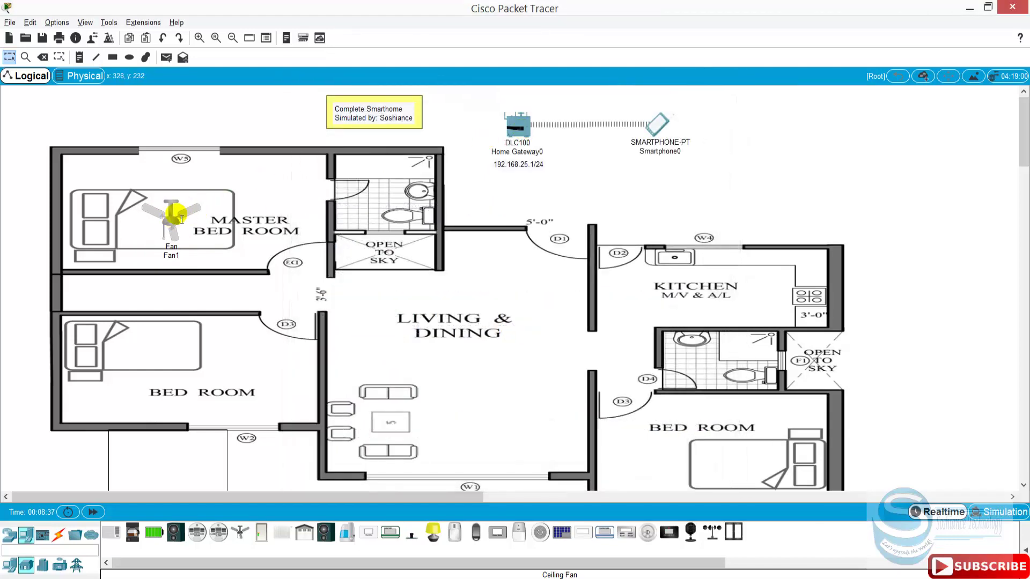
Review Fan1's specification notes, including its Low Speed feature.
click(182, 219)
drag(383, 168, 487, 356)
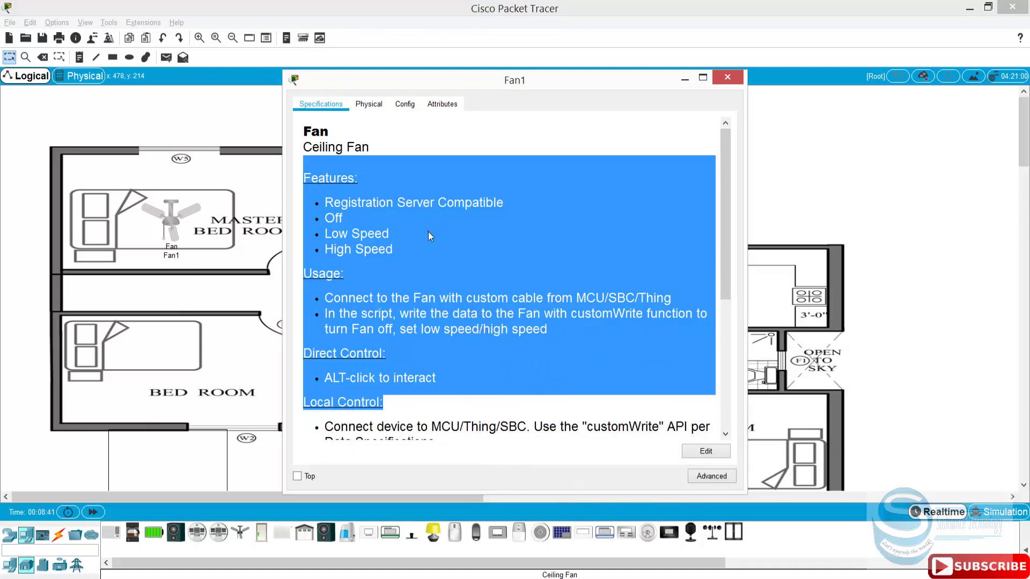
click(379, 214)
drag(346, 202, 467, 236)
click(547, 216)
click(395, 253)
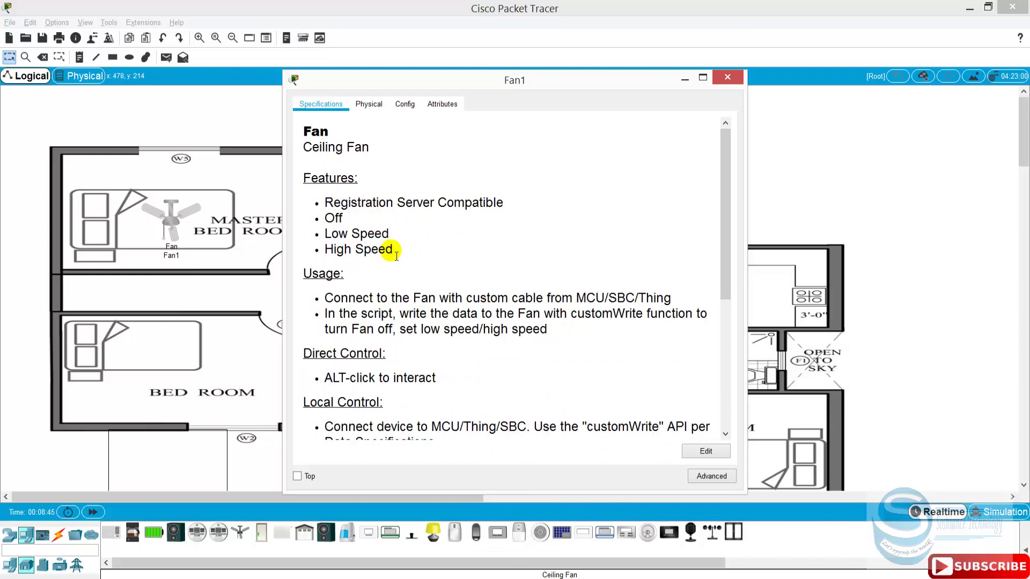
drag(396, 255, 396, 253)
scroll(404, 239, down, 2)
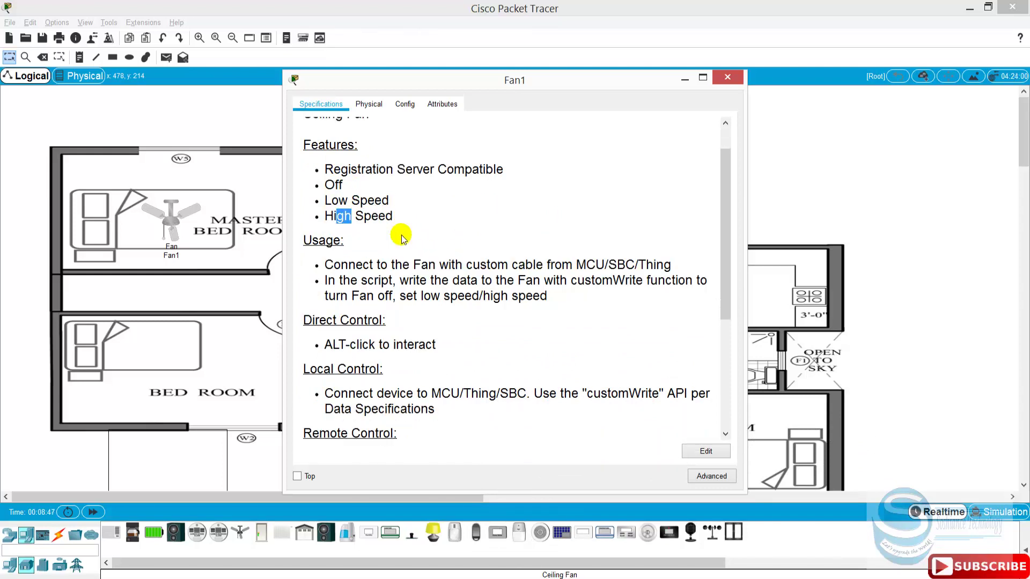
scroll(404, 239, down, 1)
scroll(489, 248, down, 4)
scroll(391, 220, down, 1)
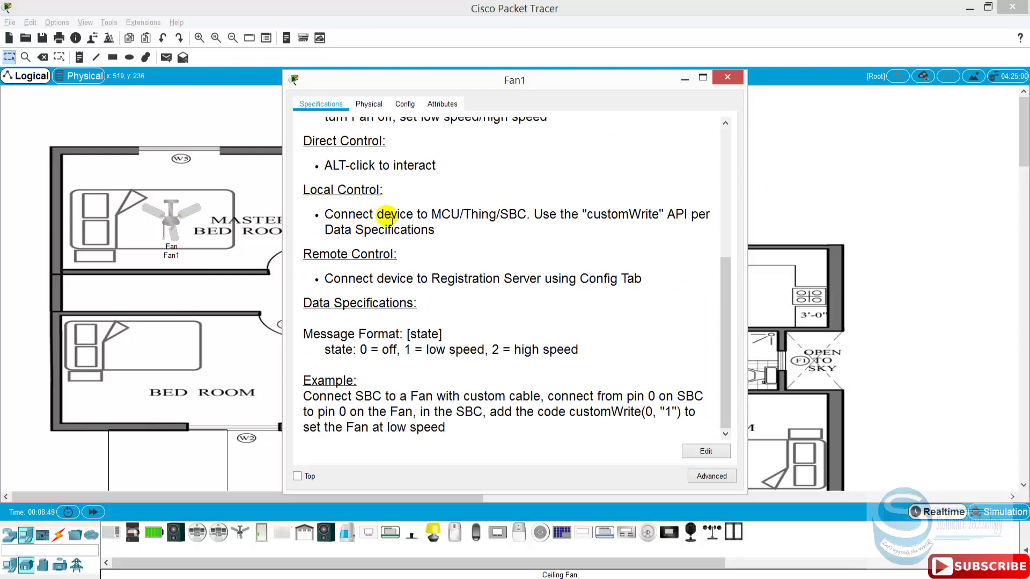
scroll(386, 214, up, 6)
Set Fan1's IoT Server to Home Gateway in its Config settings.
click(379, 103)
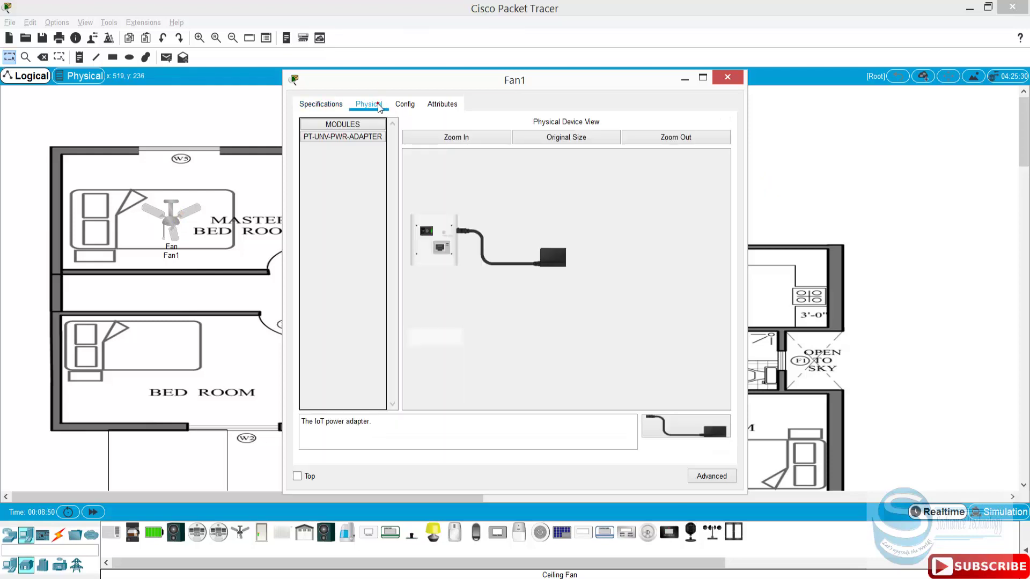
click(405, 106)
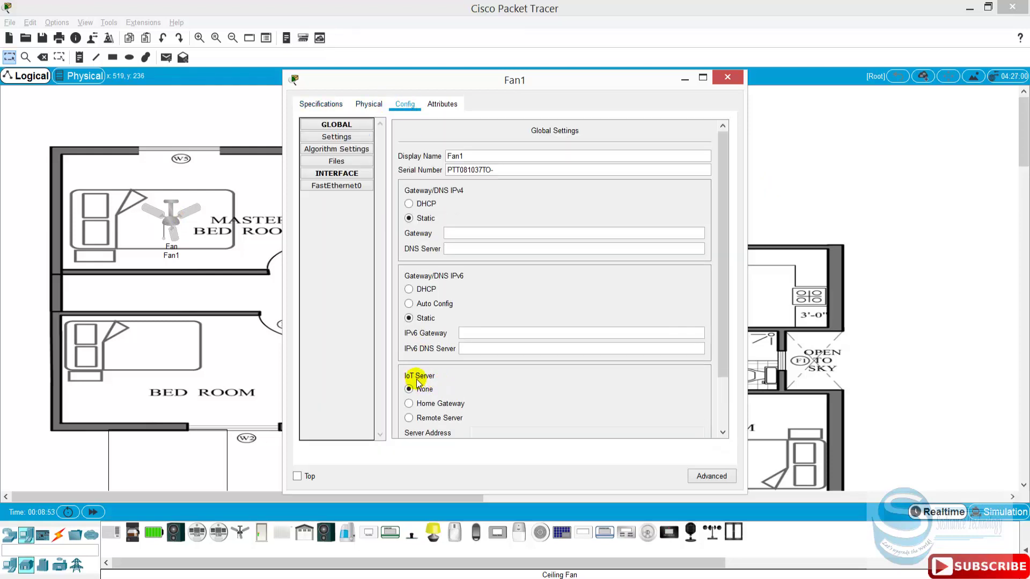
click(420, 403)
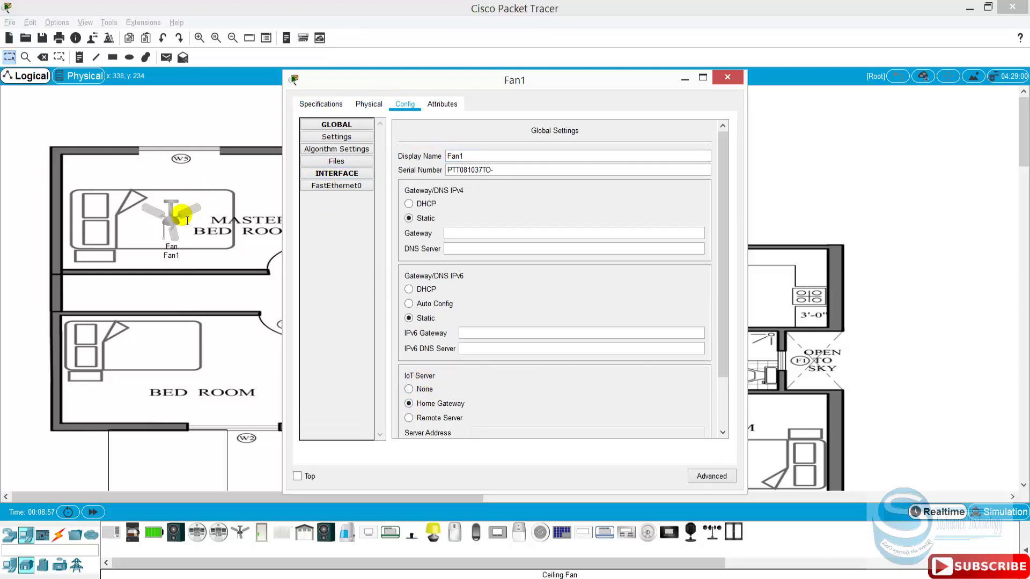
click(187, 220)
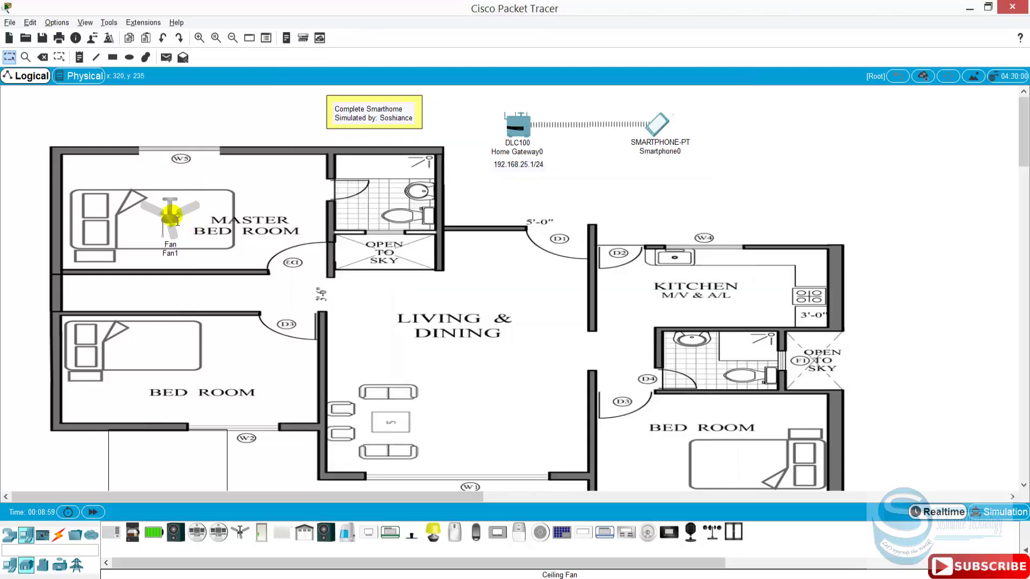
Give Fan1 the PT-IOT-NM-1W network adapter under Advanced I/O Config.
click(177, 218)
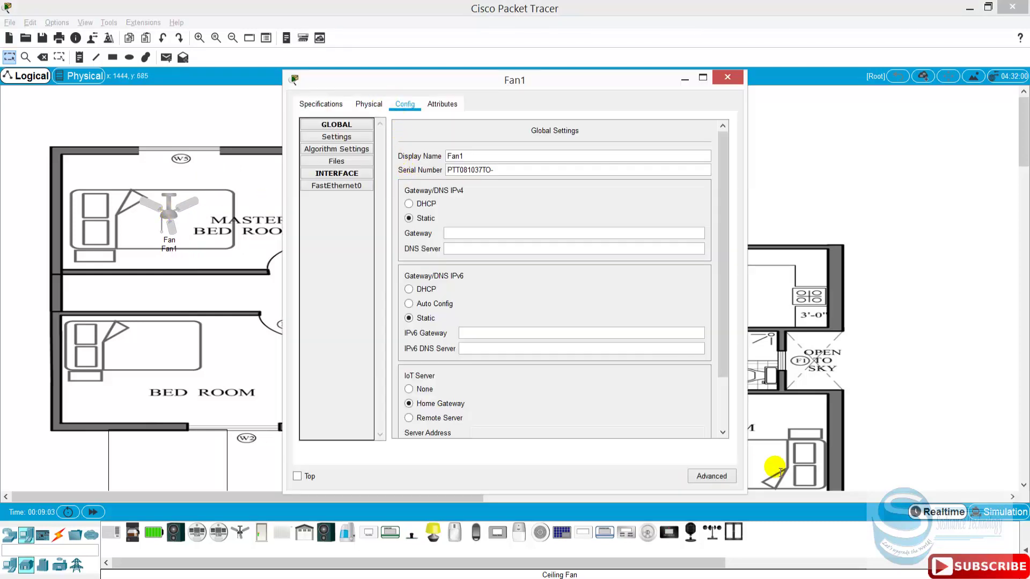
click(712, 475)
click(373, 104)
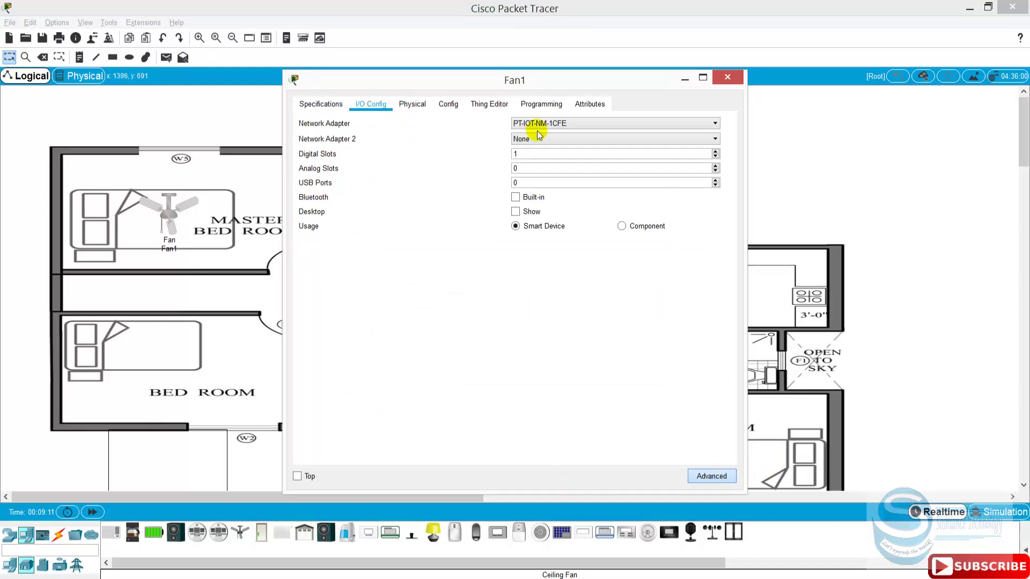
click(552, 124)
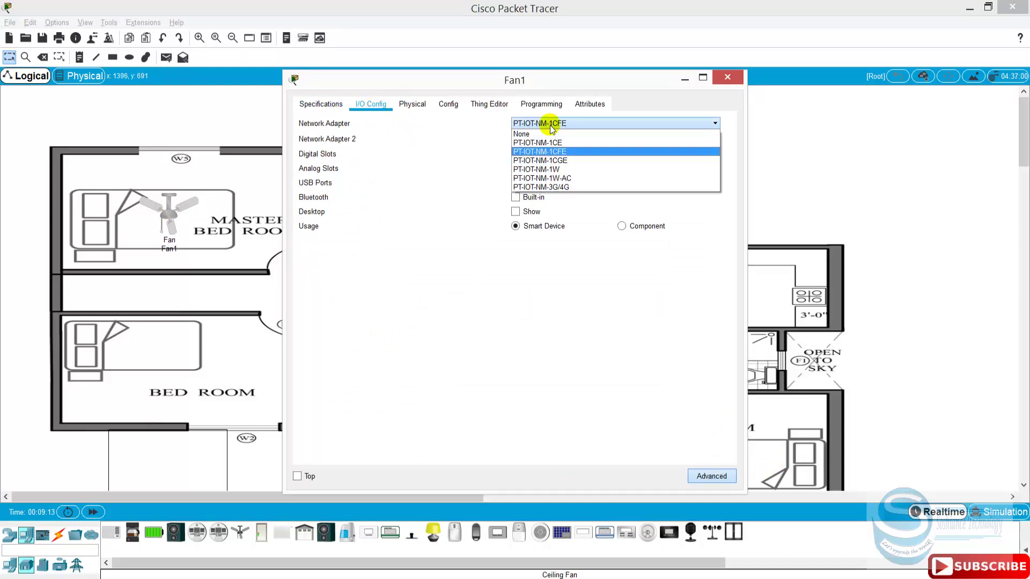
click(561, 169)
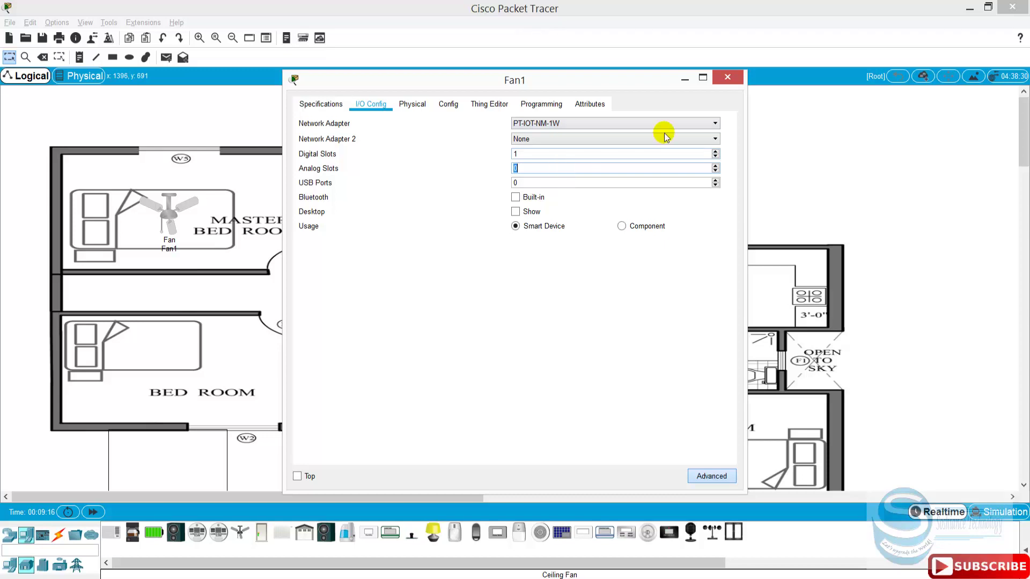
click(724, 77)
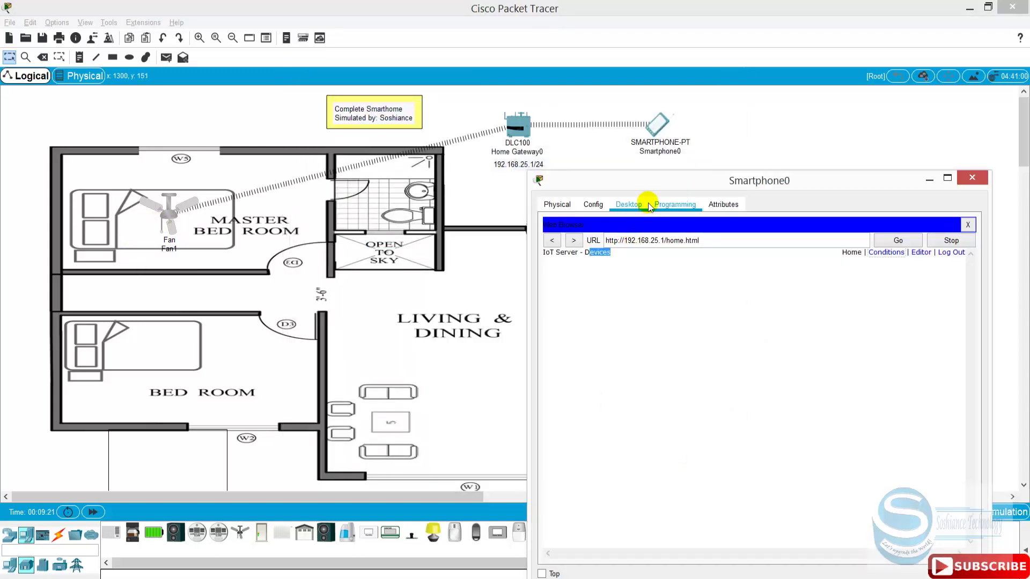
Refresh the smartphone's IoT page, switch Fan1 from Low to High, and close the phone.
click(893, 227)
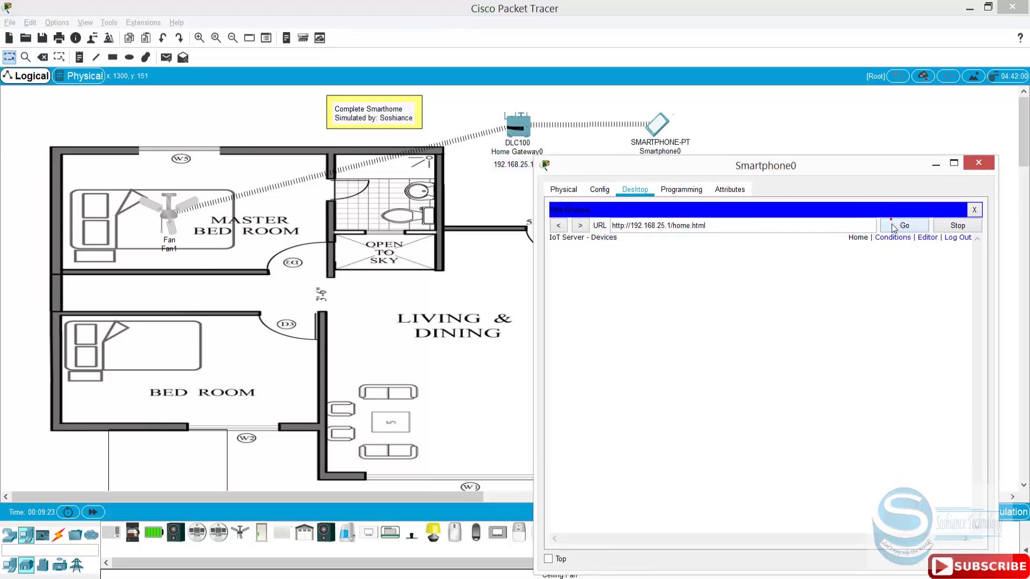
click(891, 236)
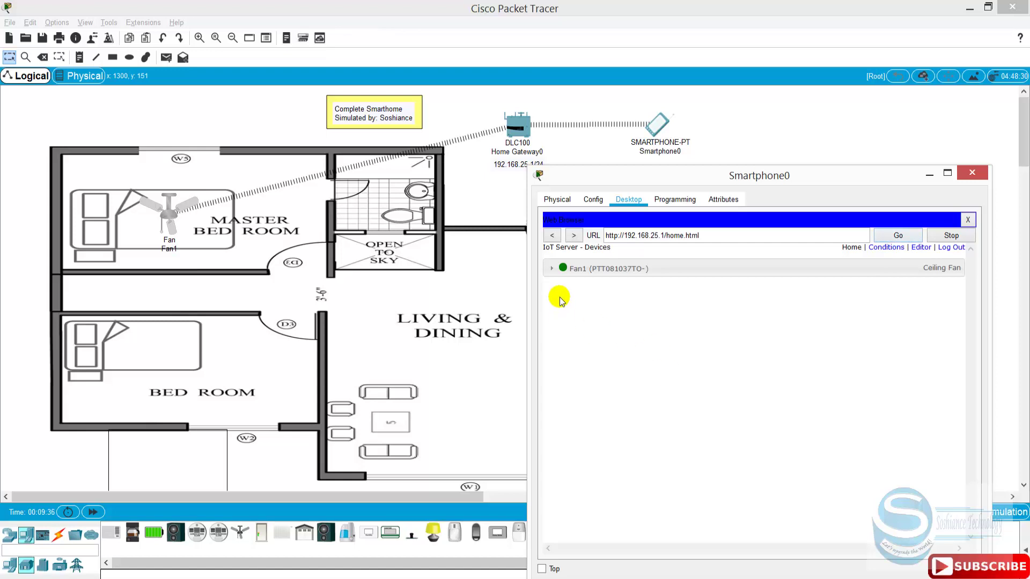
click(577, 268)
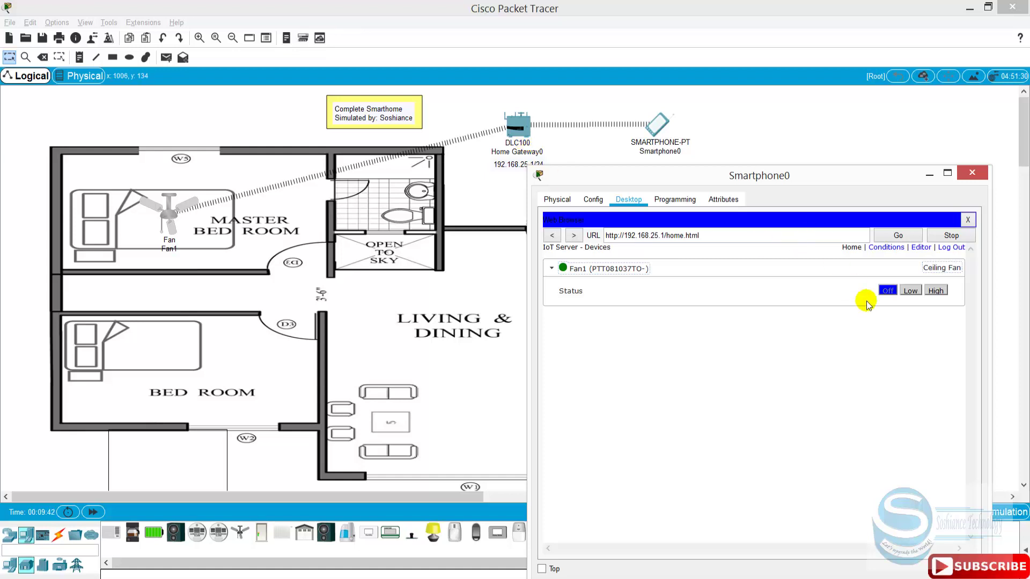
click(910, 292)
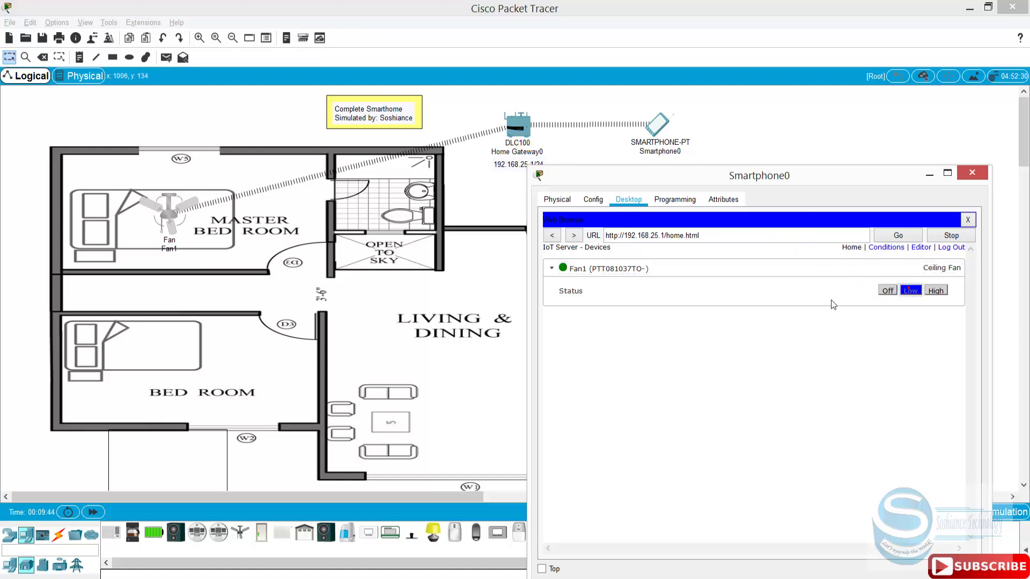
click(935, 290)
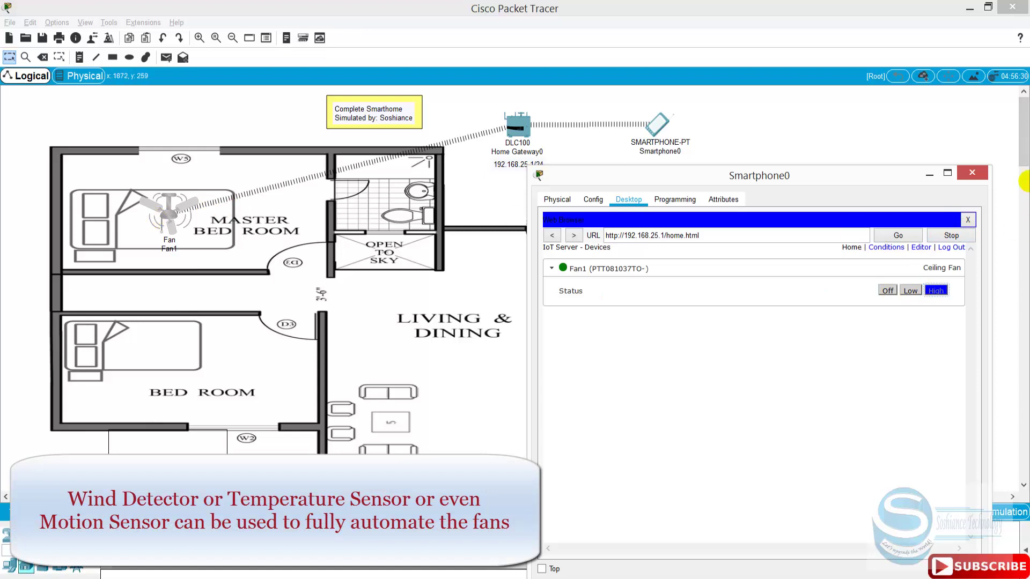
click(971, 173)
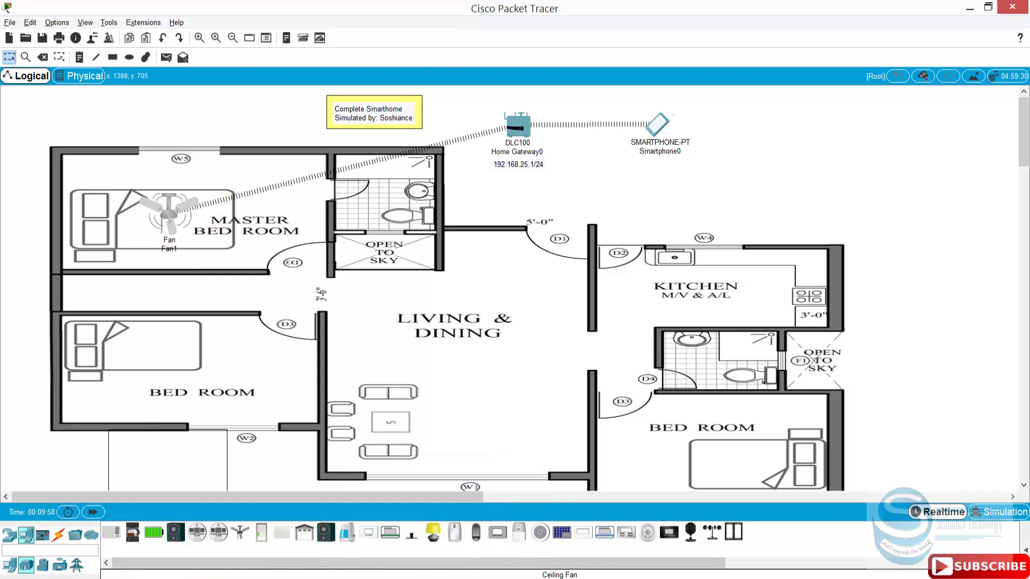
Place a window device on the master bedroom's top wall and name it Wind1.
drag(738, 536, 185, 139)
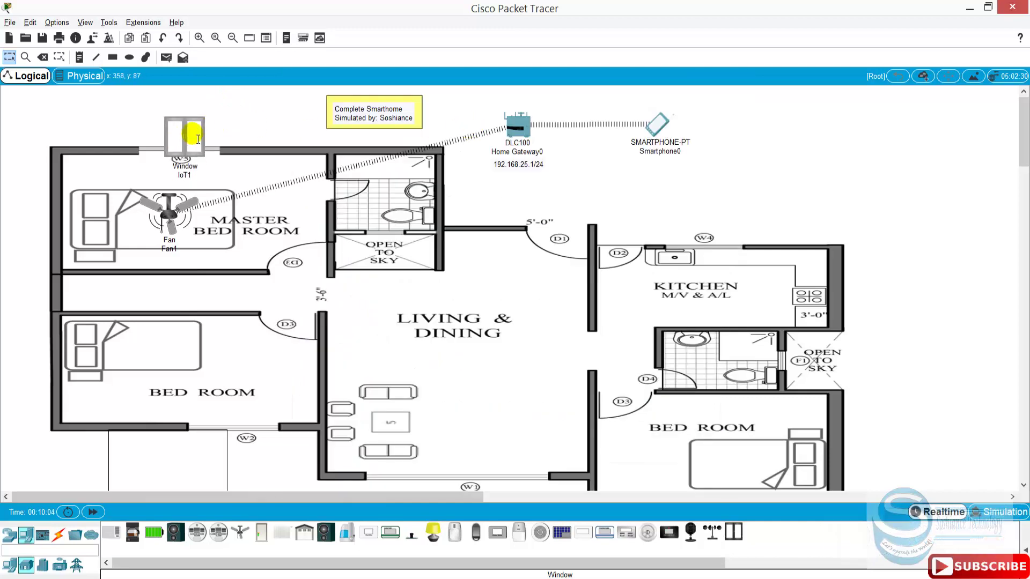
click(186, 175)
click(194, 179)
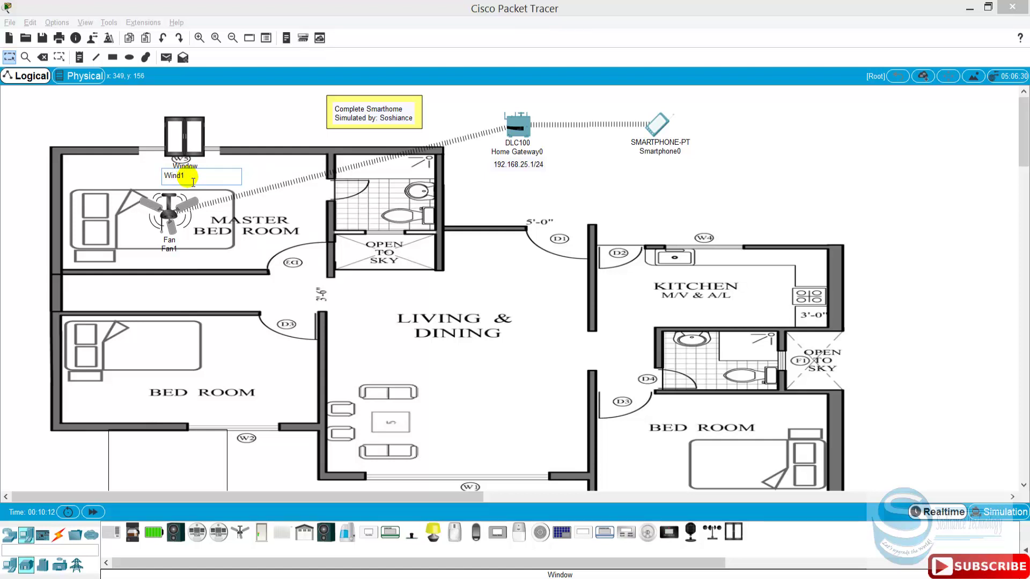
click(228, 132)
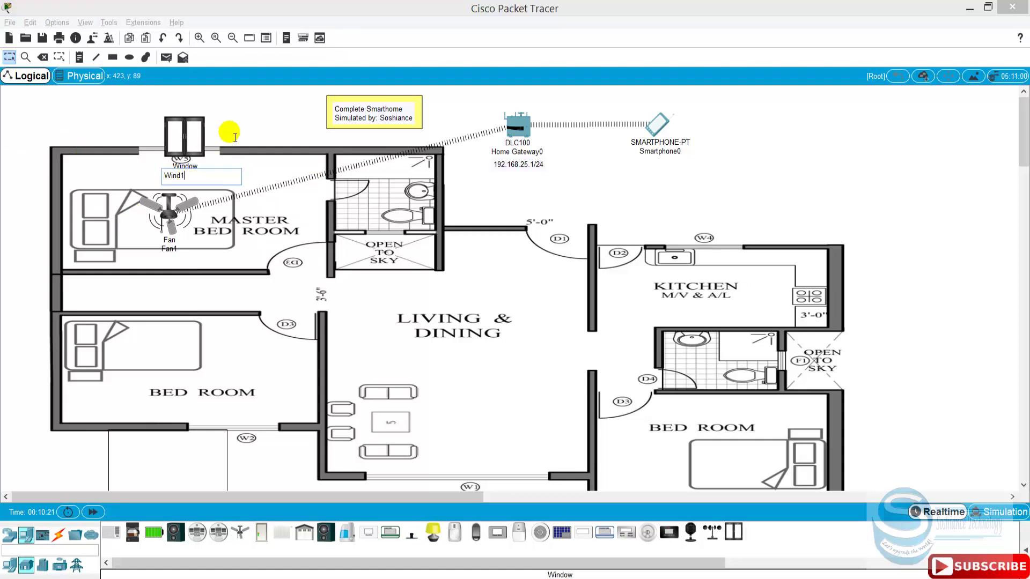
Set Wind1's IoT Server to Home Gateway.
click(181, 134)
click(399, 104)
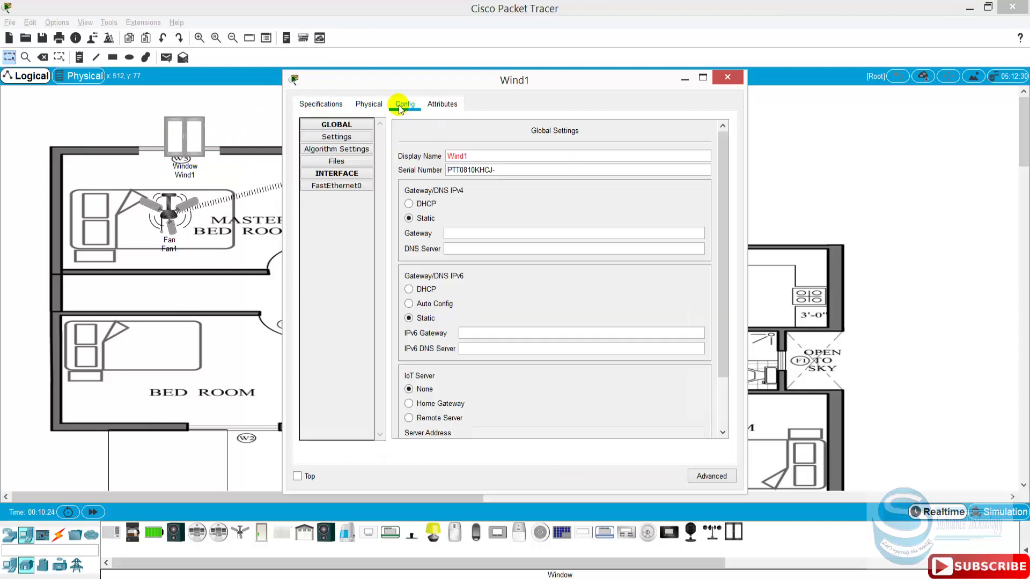
click(438, 404)
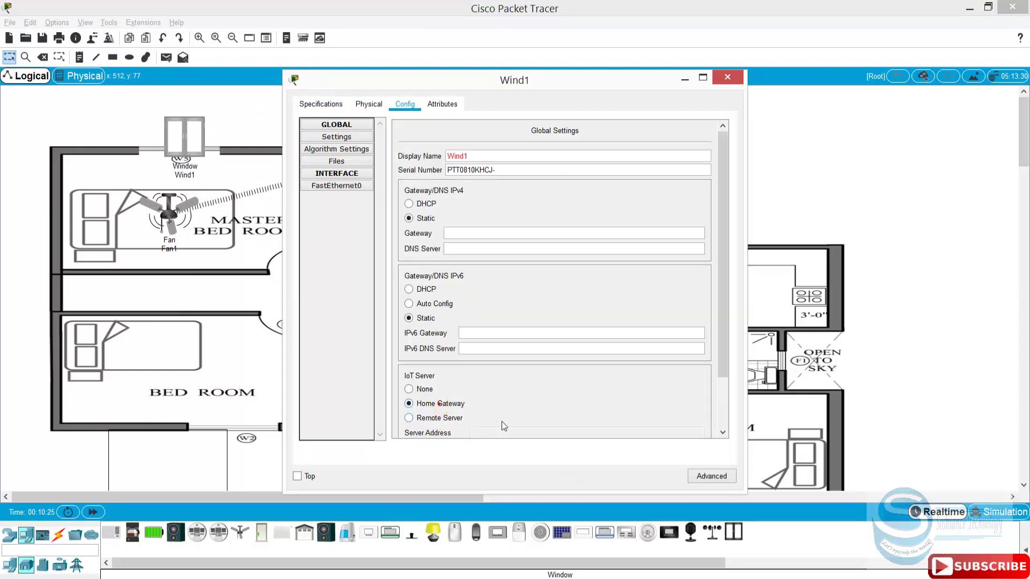
Give Wind1 the PT-IOT-NM-1W adapter and bring up the smartphone's IoT device list.
click(709, 477)
click(366, 105)
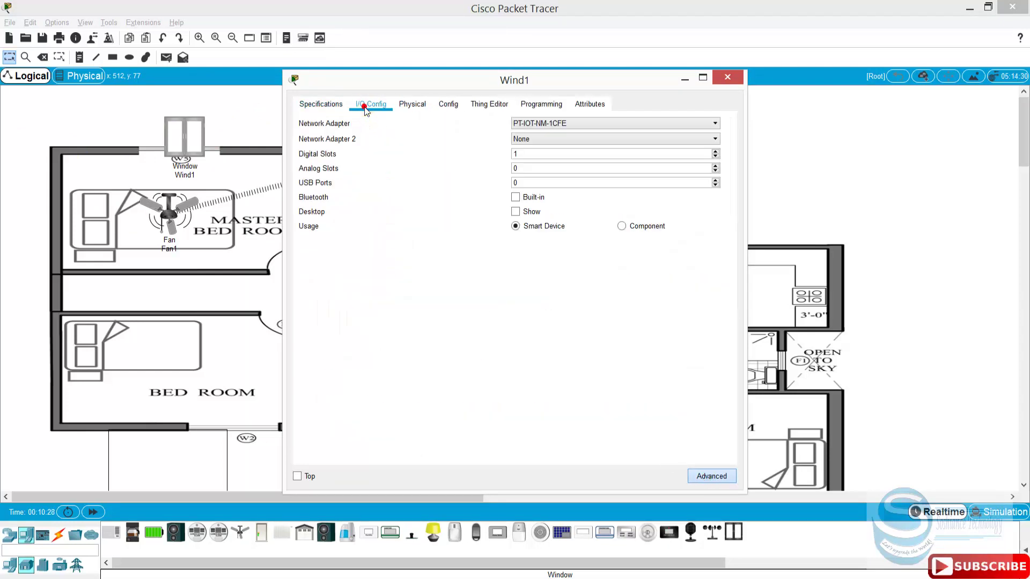
click(552, 122)
click(562, 166)
click(727, 78)
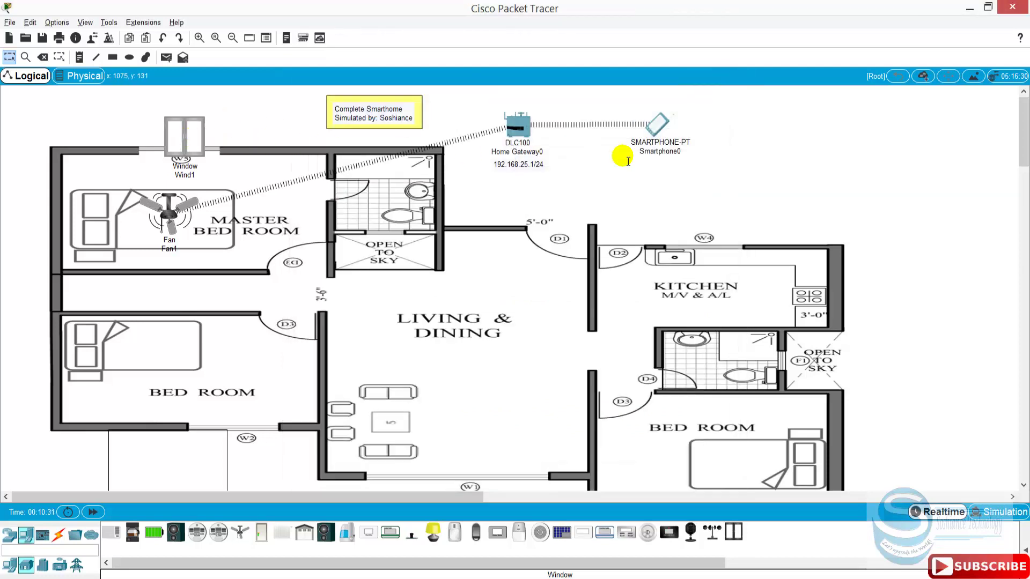
click(662, 131)
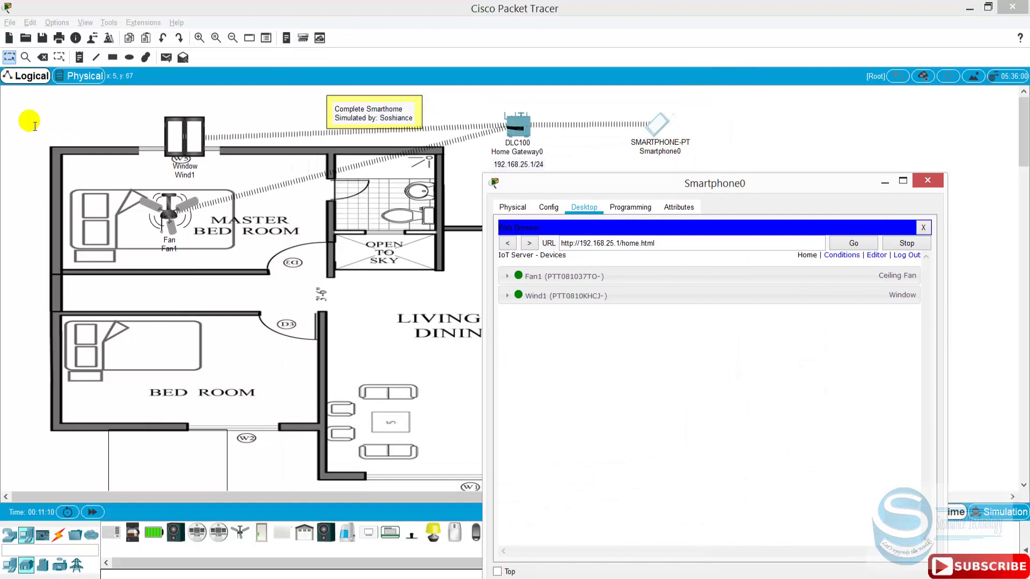
From the smartphone, turn Wind1 On to open it, then Off to close it, and close the phone.
click(907, 296)
click(893, 317)
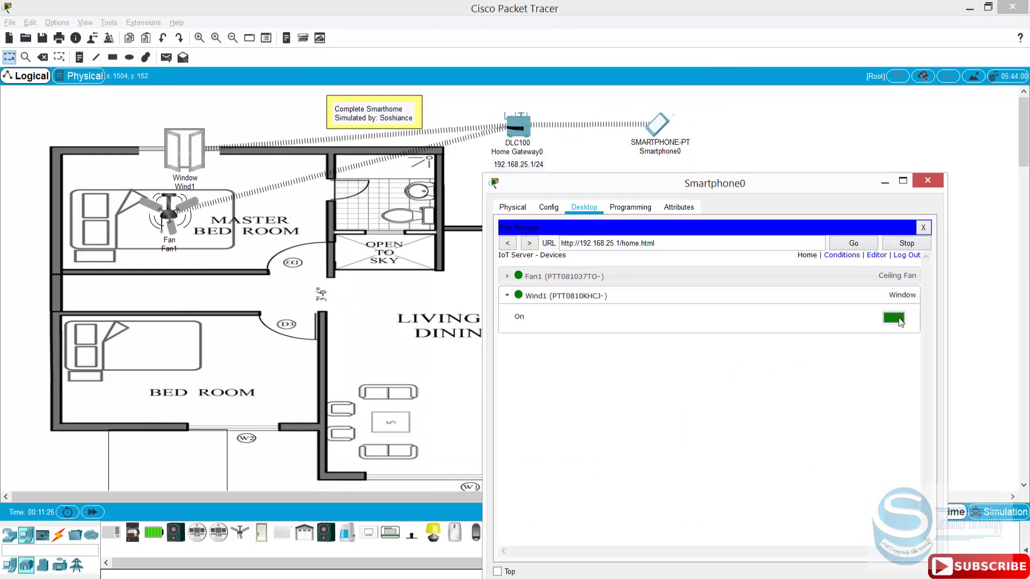
click(900, 320)
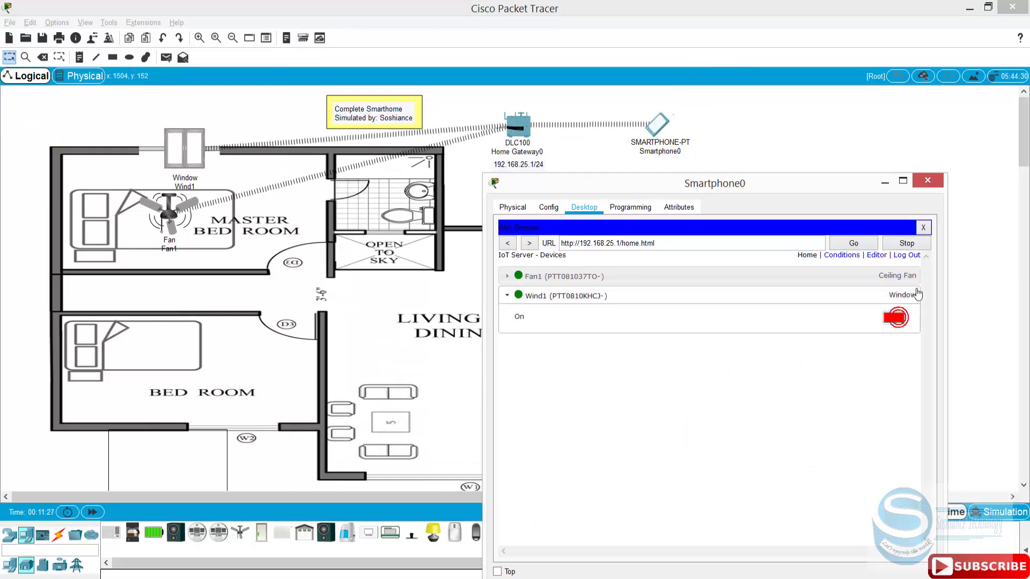
click(928, 181)
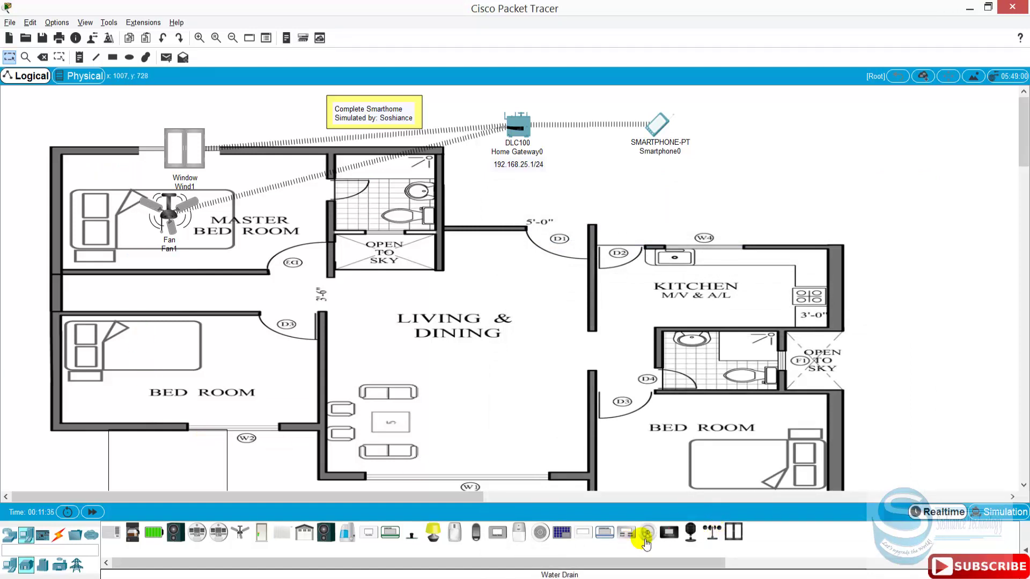
Place a wind detector on Window Wind1, rename IoT2 to WindDetector, and open its details.
click(712, 533)
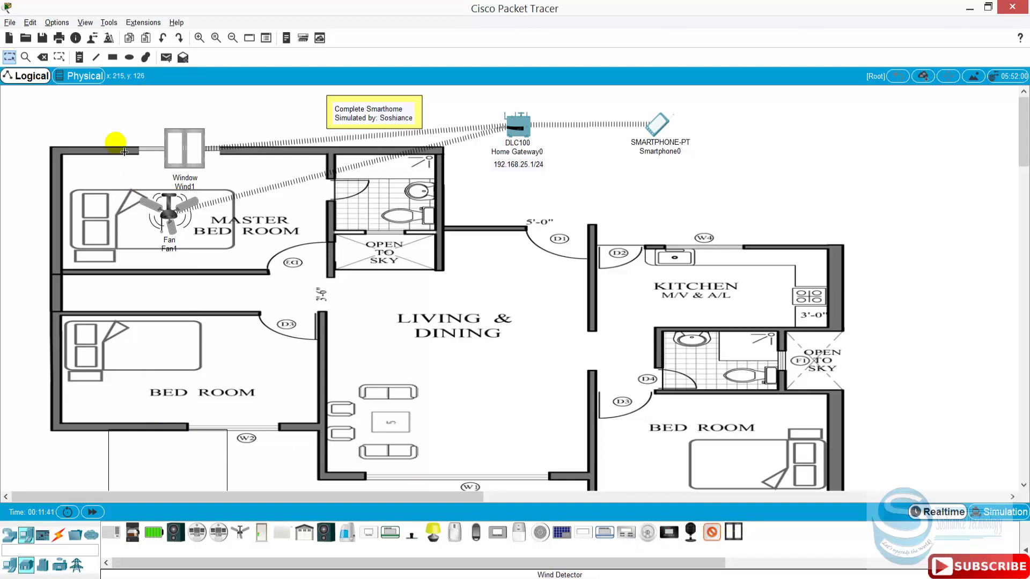
click(221, 123)
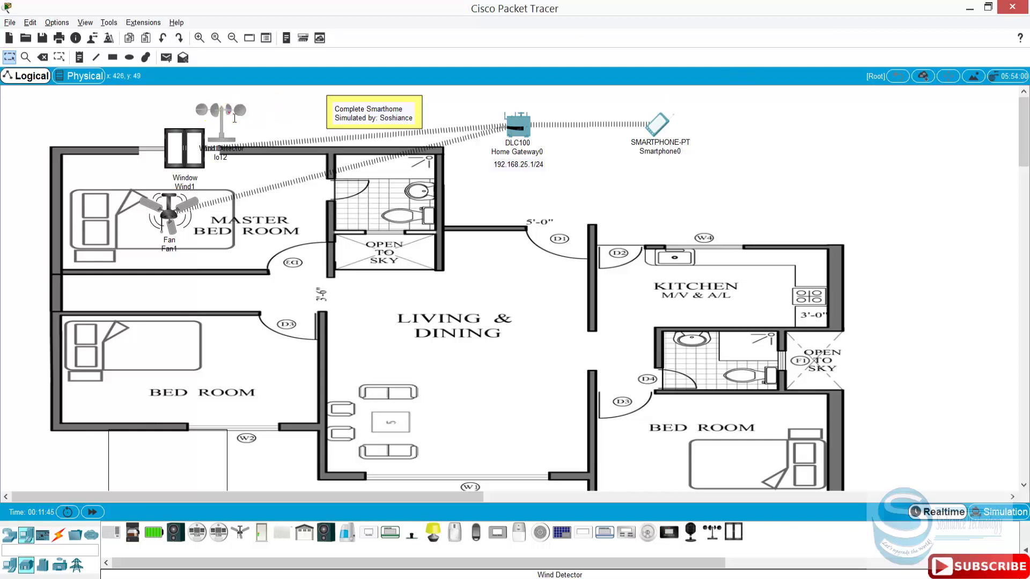
drag(225, 120, 204, 120)
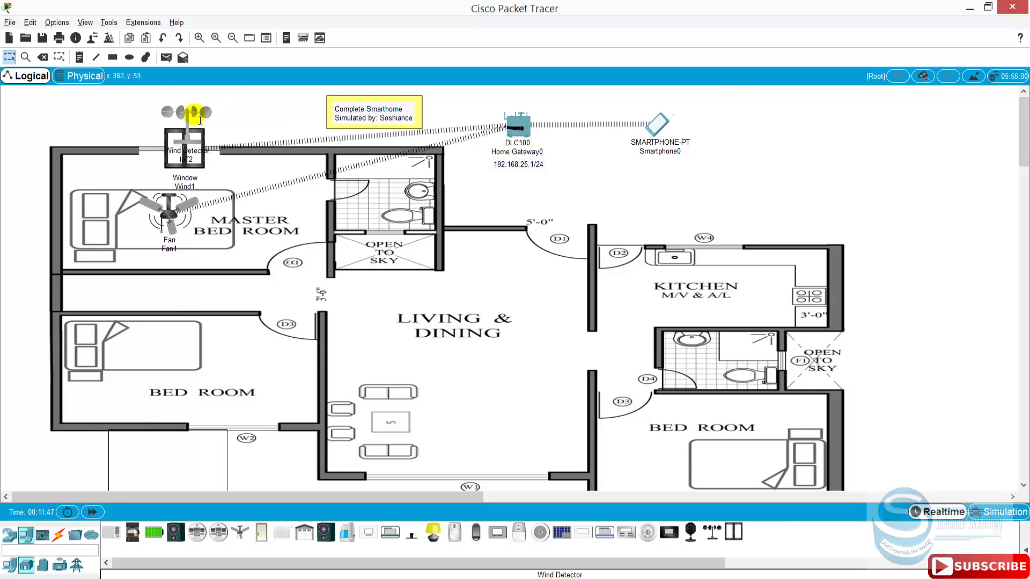
click(194, 160)
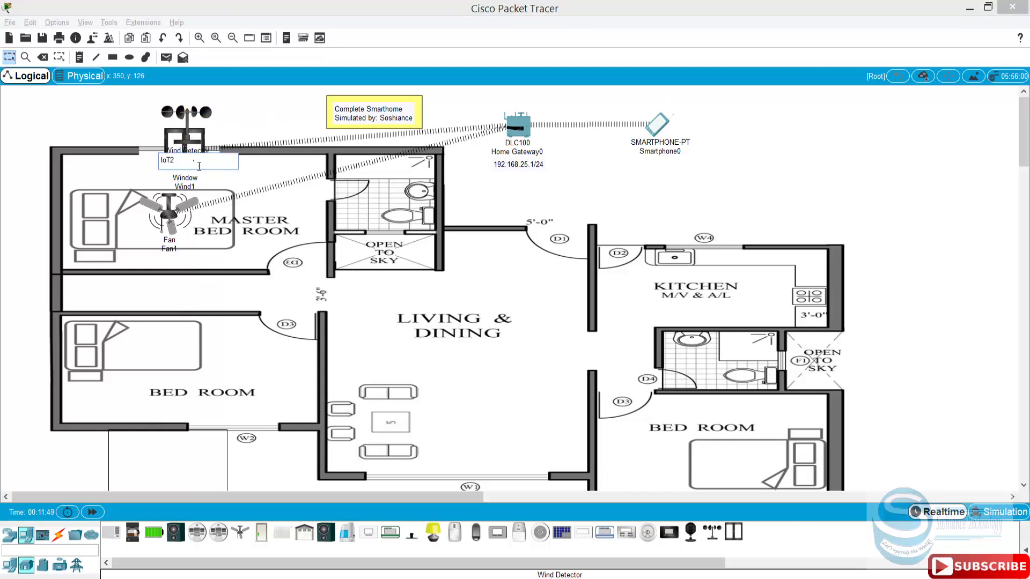
click(198, 166)
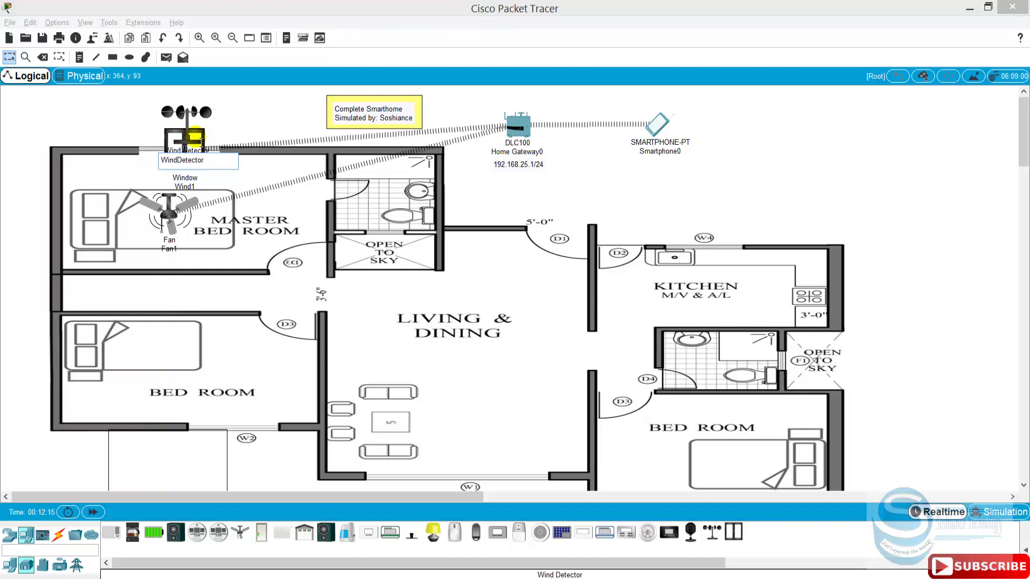
click(196, 137)
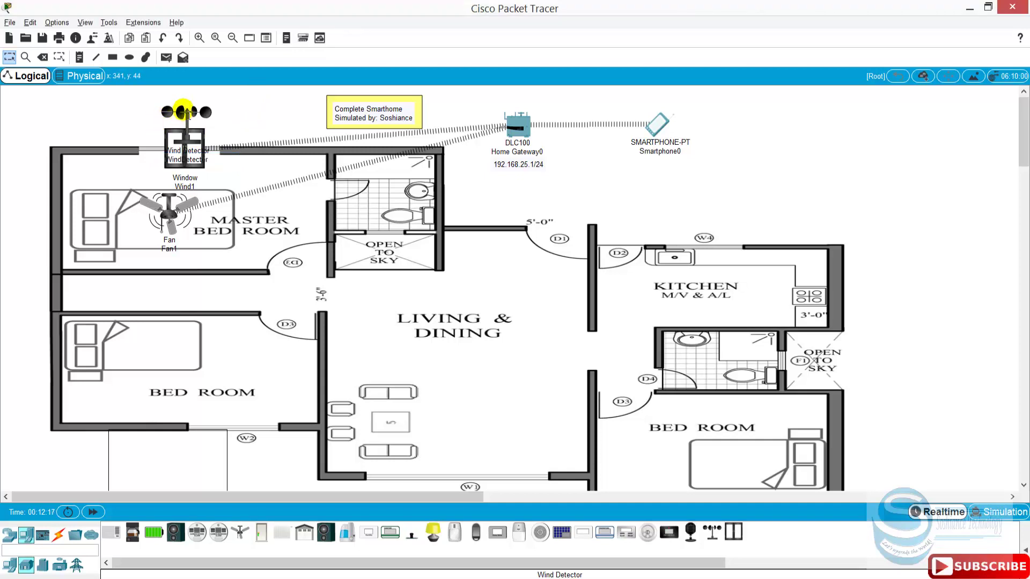
click(190, 128)
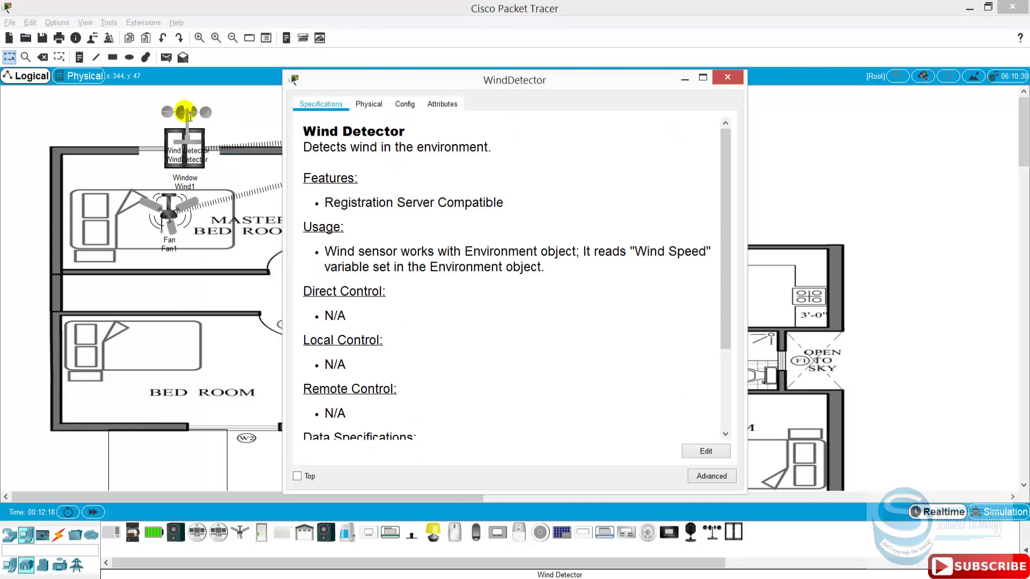
Nudge WindDetector into position on Wind1 and reopen its settings window.
click(734, 73)
drag(191, 117, 182, 123)
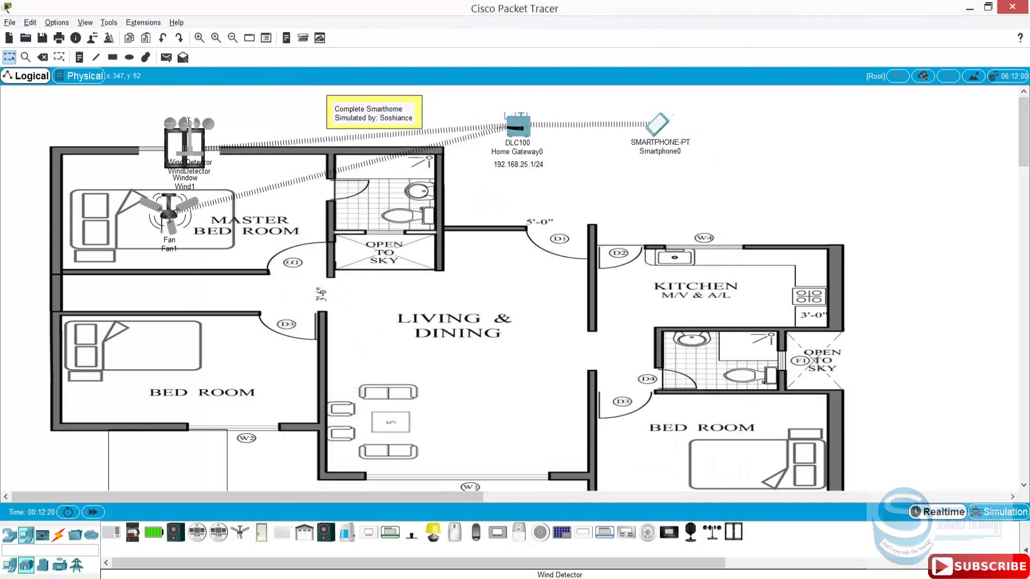
click(182, 124)
click(722, 77)
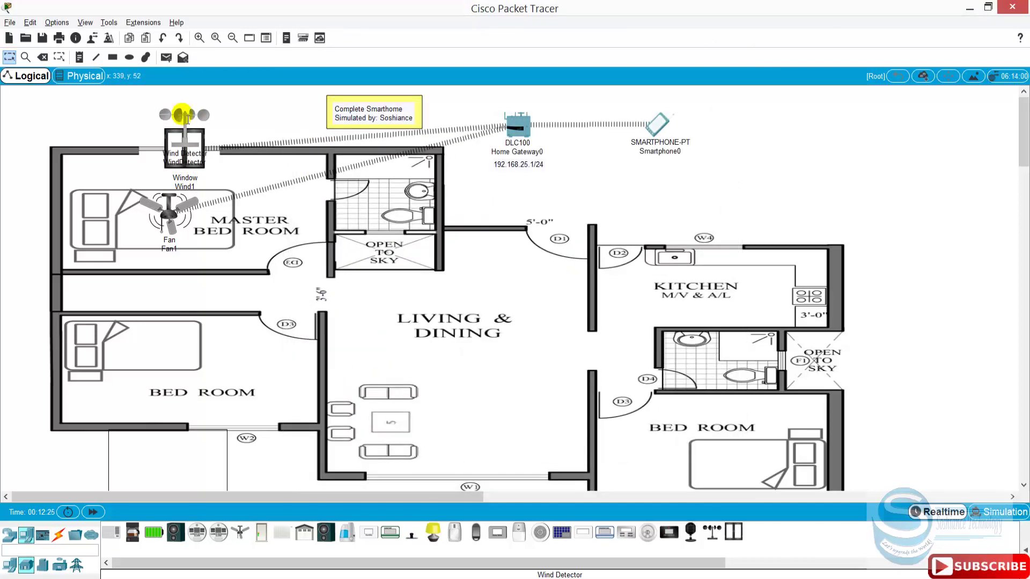
click(185, 119)
click(728, 78)
mouse_move(180, 125)
click(189, 125)
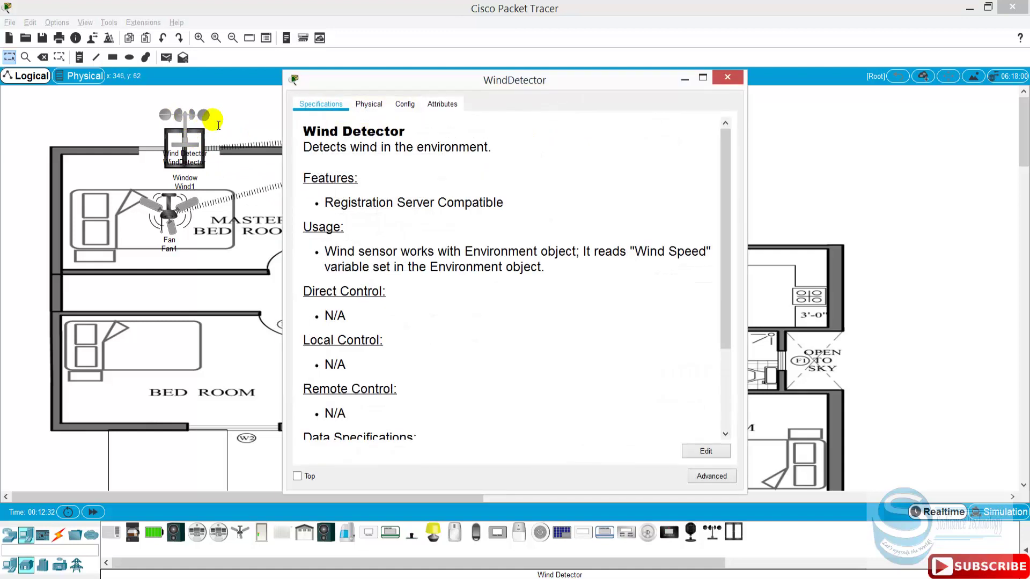
Set WindDetector's IoT Server to Home Gateway and its network adapter to PT-IOT-NM-1W.
click(402, 104)
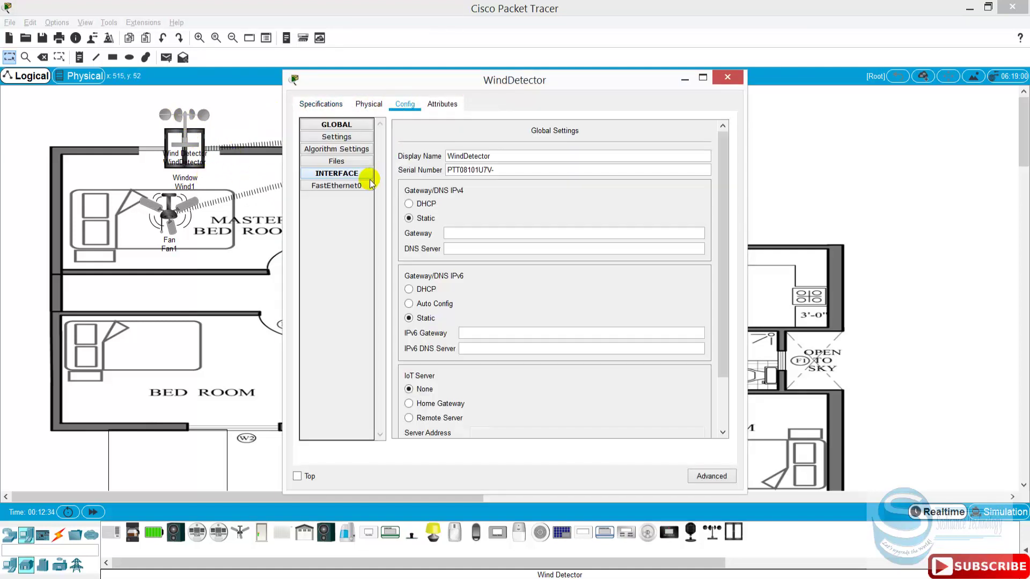
click(712, 476)
click(377, 105)
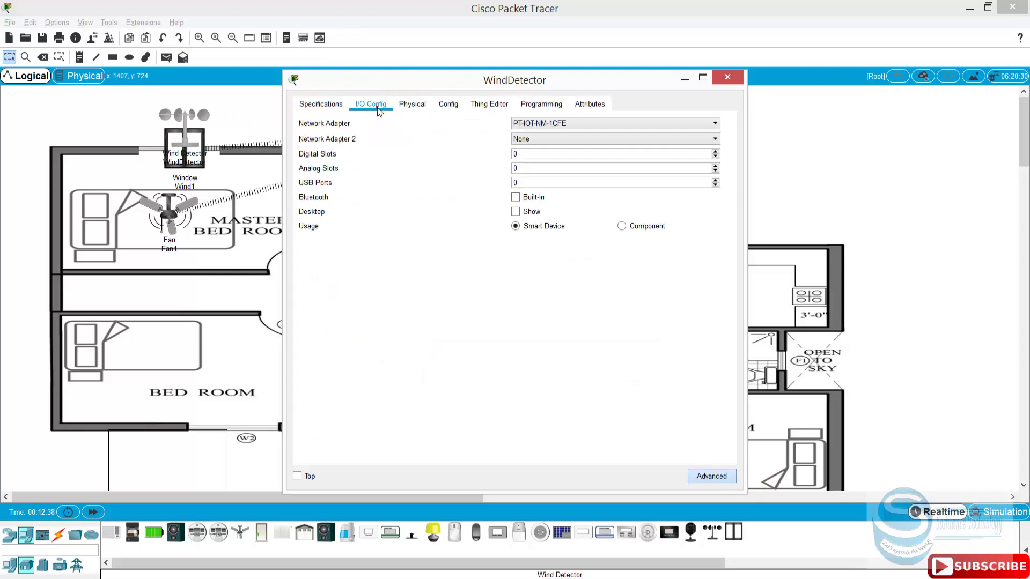
click(594, 124)
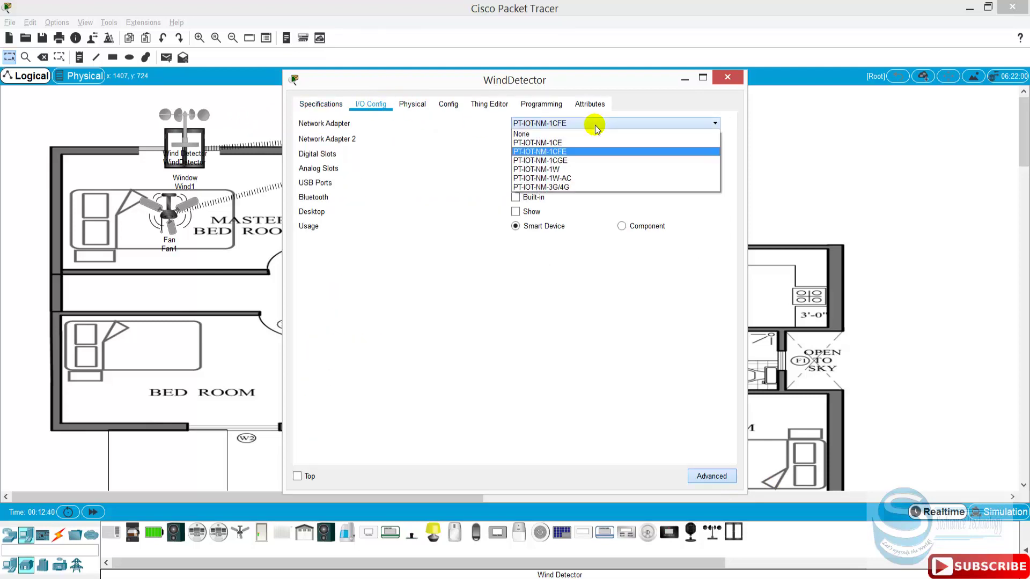
click(594, 169)
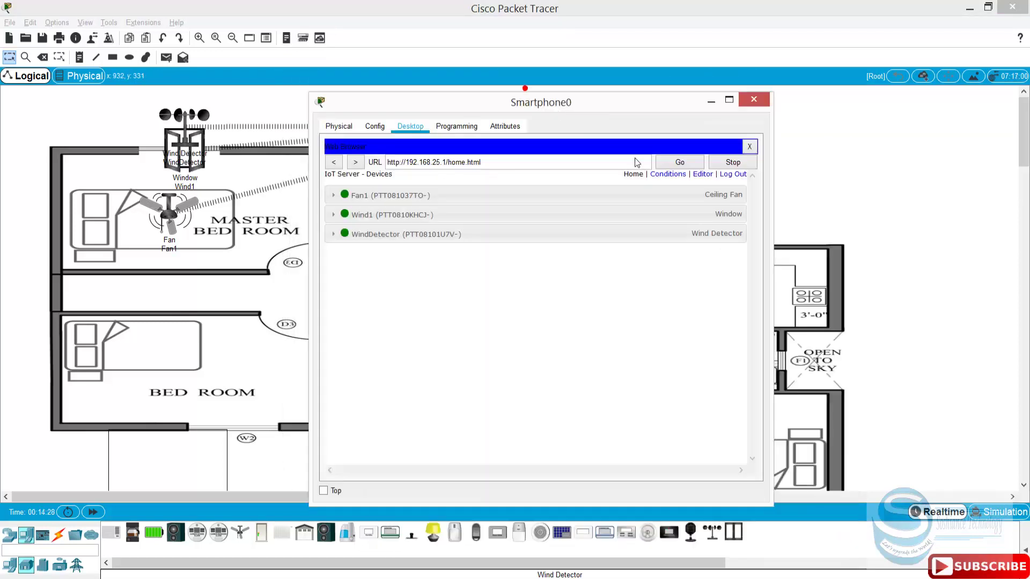
Refresh the smartphone's IoT list and expand WindDetector to check its Wind reading.
click(692, 164)
drag(630, 107, 716, 127)
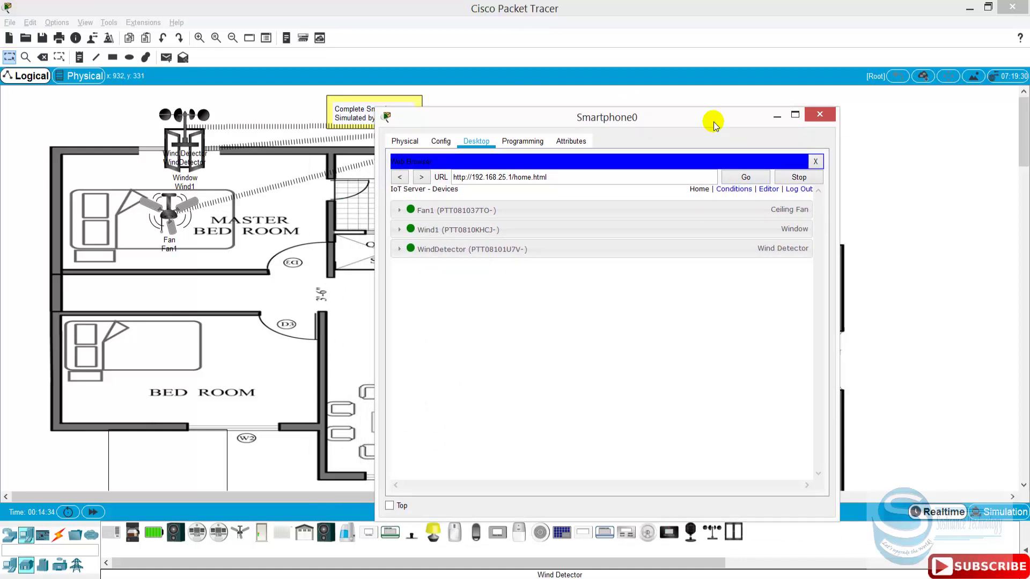
click(809, 250)
click(783, 275)
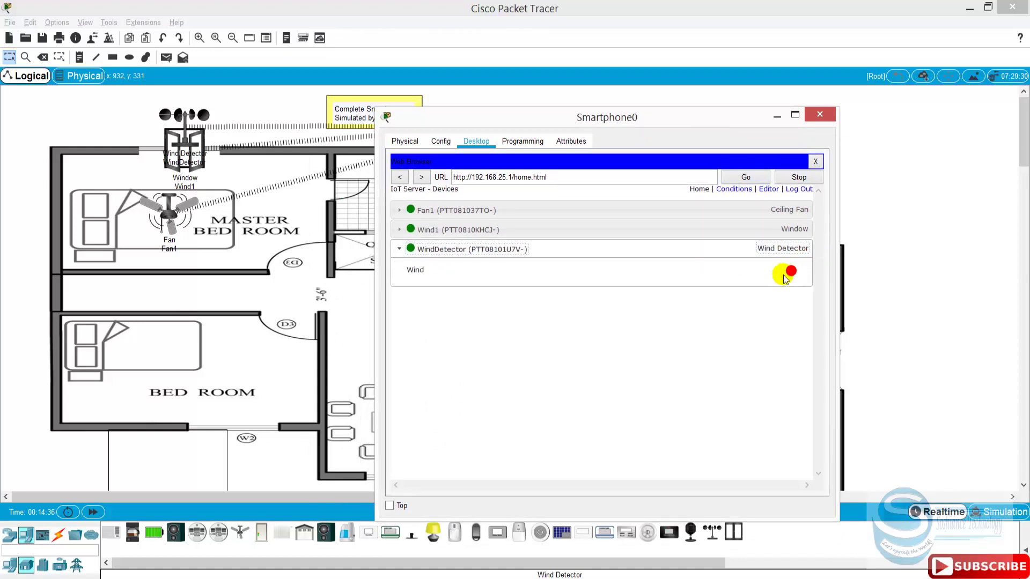
click(786, 249)
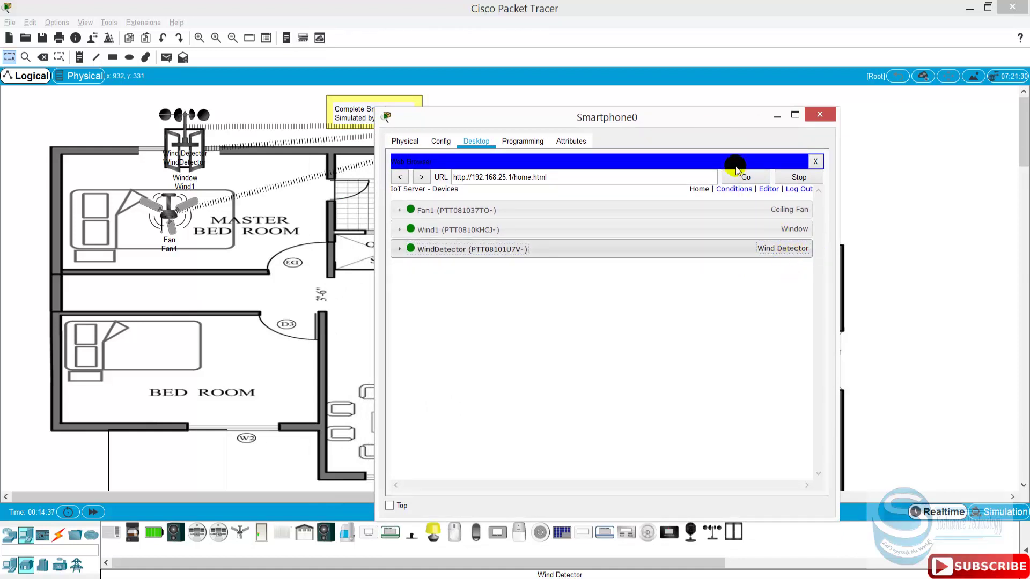
double_click(724, 118)
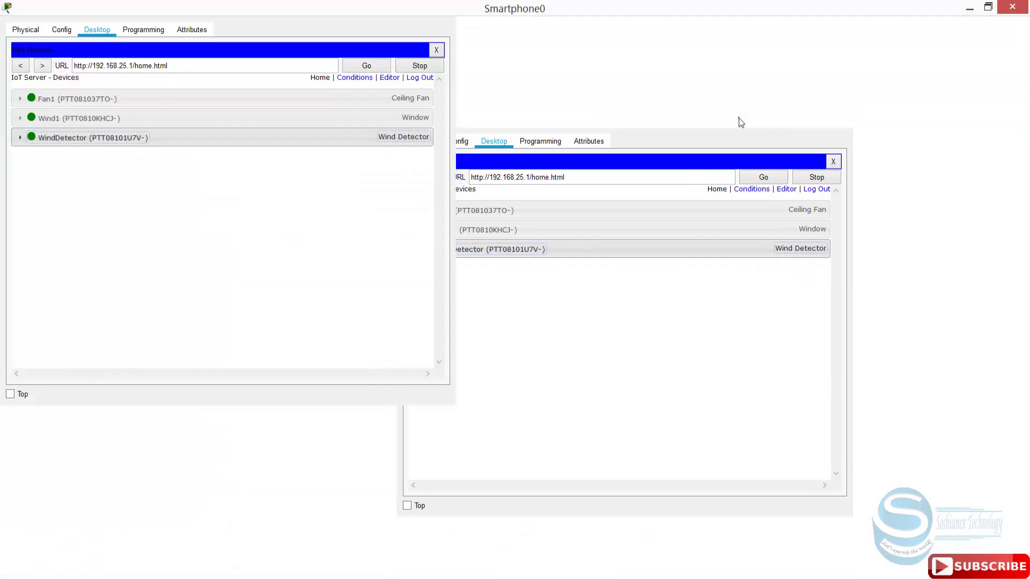
double_click(831, 11)
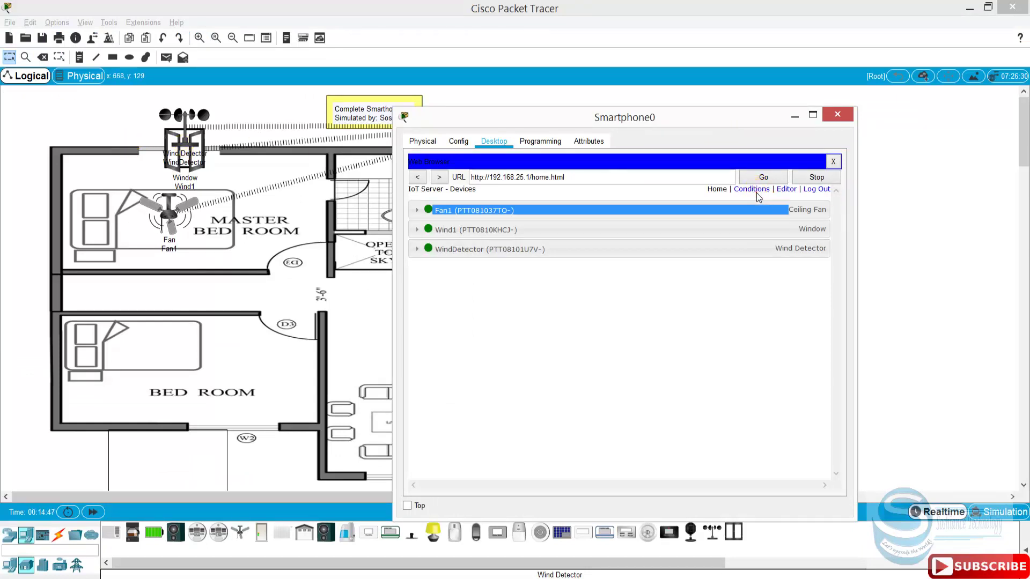
Start a new IoT server condition: If WindDetector Wind is true.
click(752, 189)
click(419, 225)
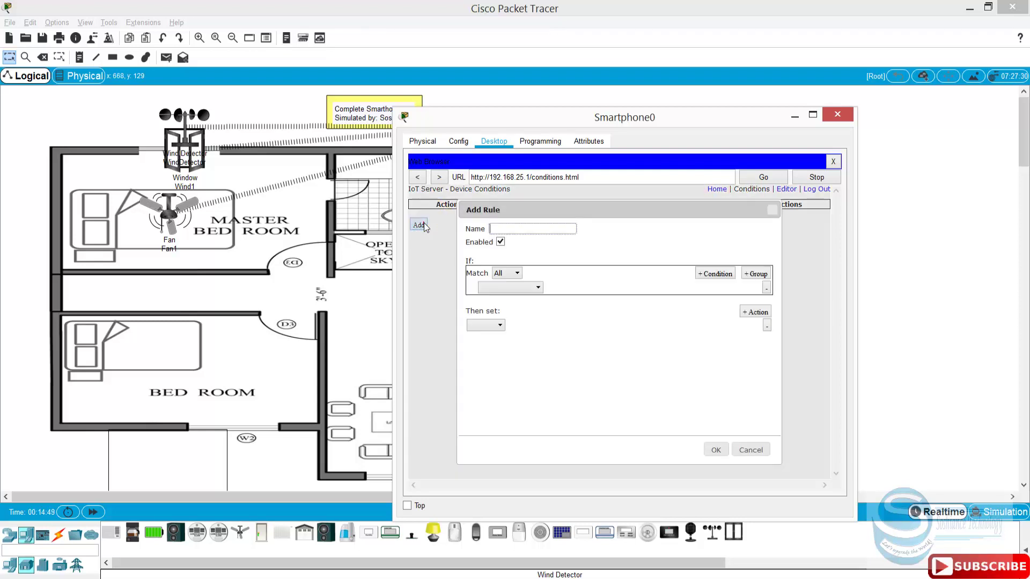
drag(552, 119, 554, 195)
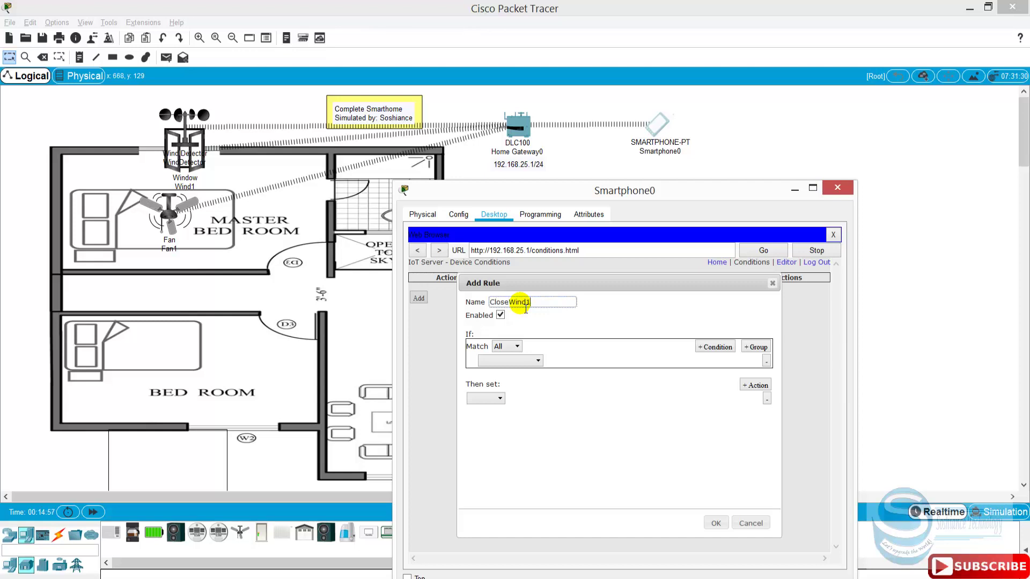
click(513, 359)
click(518, 388)
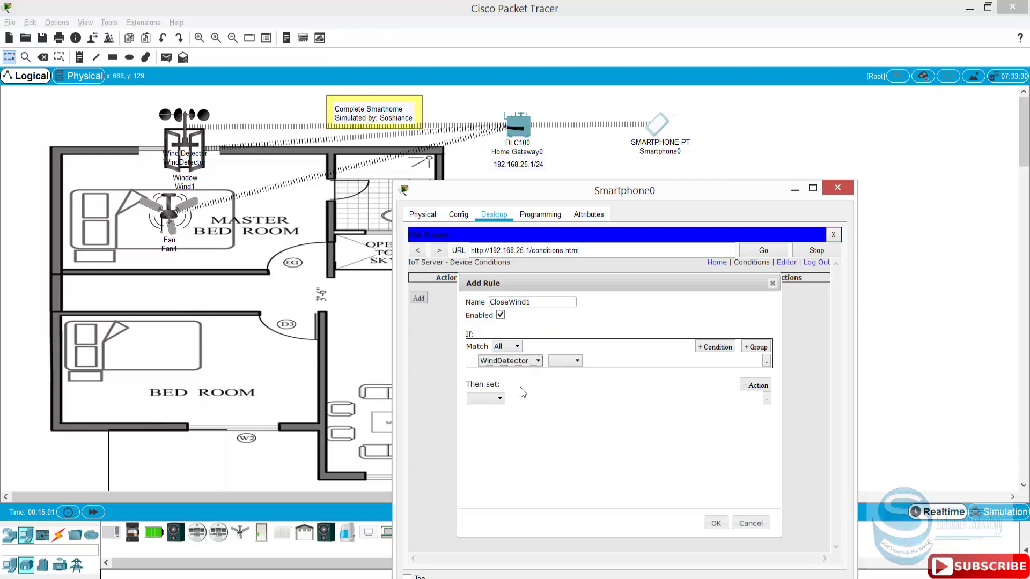
click(558, 360)
click(561, 362)
click(563, 369)
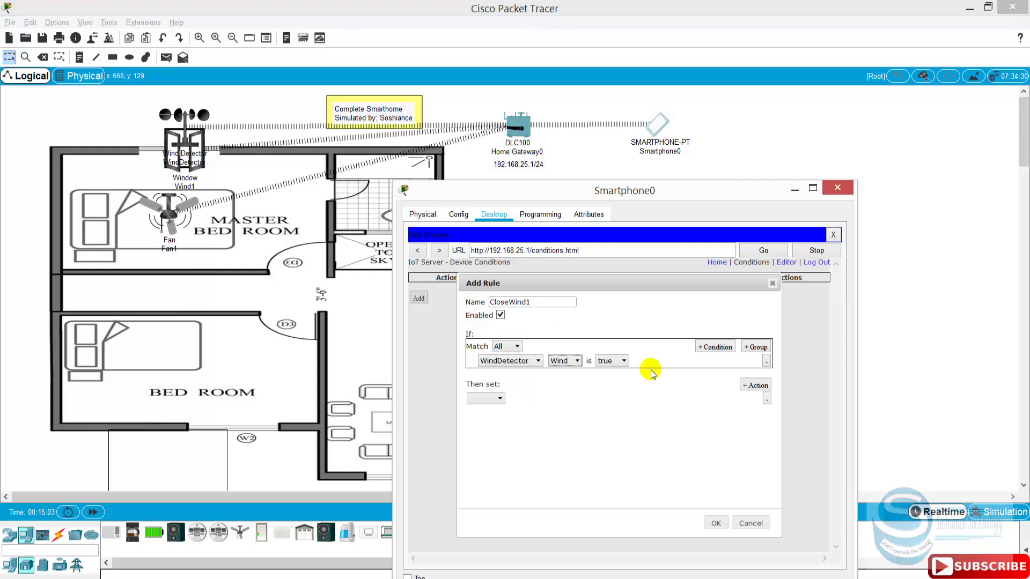
click(608, 363)
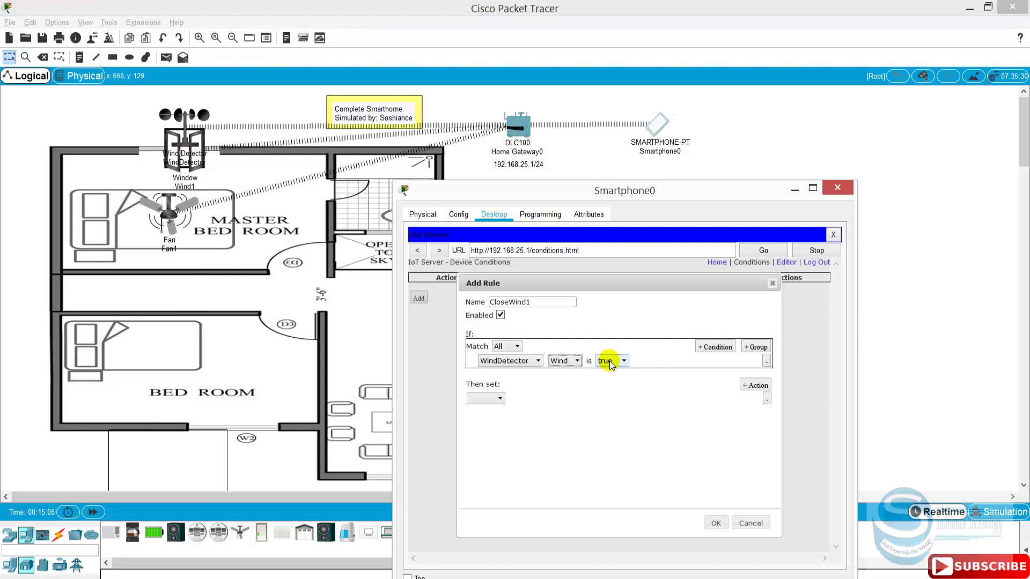
Make the rule set Wind1 On to true and save it as CloseWind1.
click(486, 398)
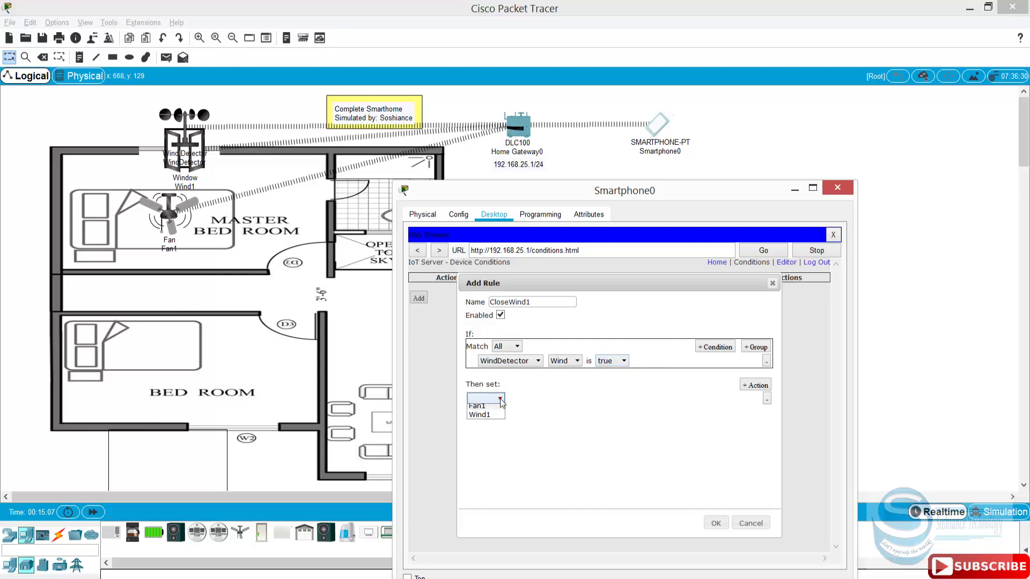
click(495, 417)
click(531, 398)
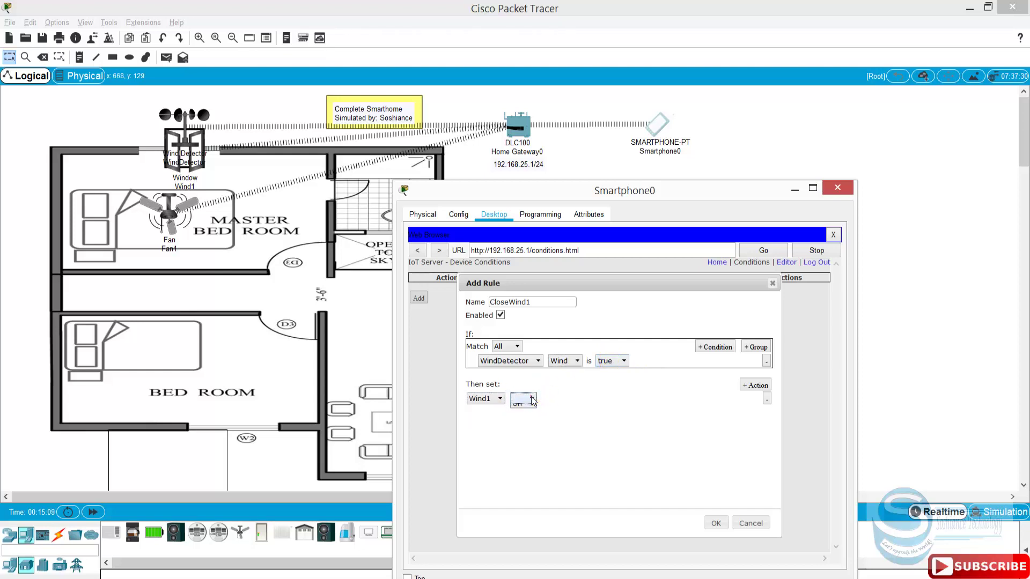
click(530, 410)
click(566, 398)
click(560, 409)
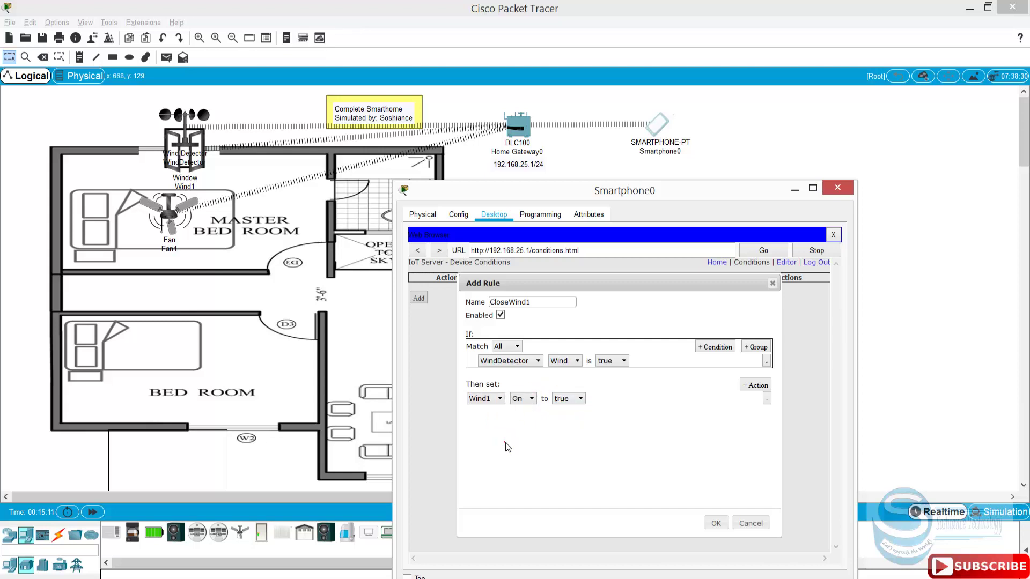
click(716, 524)
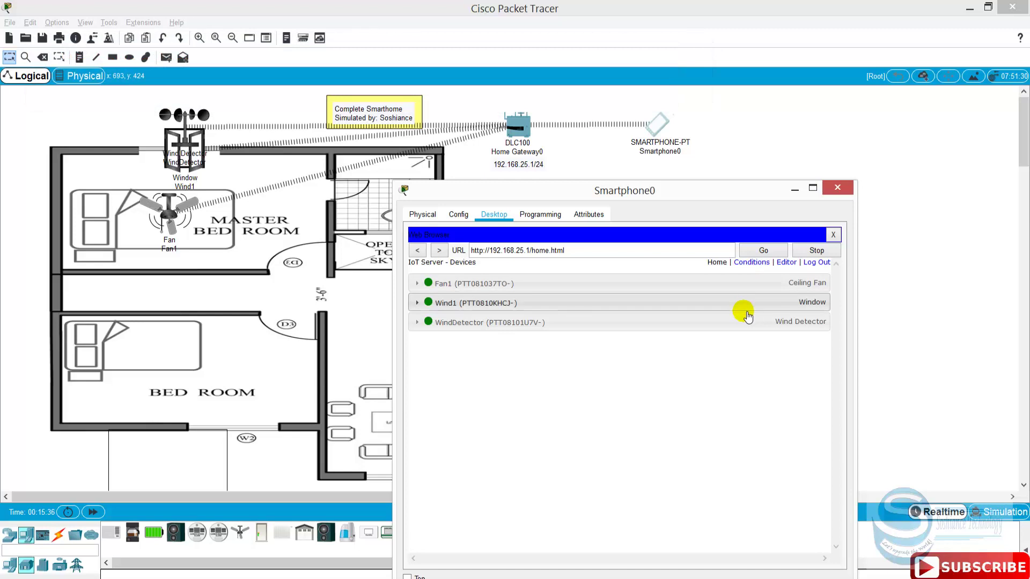
Place a door on the living-room wall near D3 and rename it Door1.
click(837, 189)
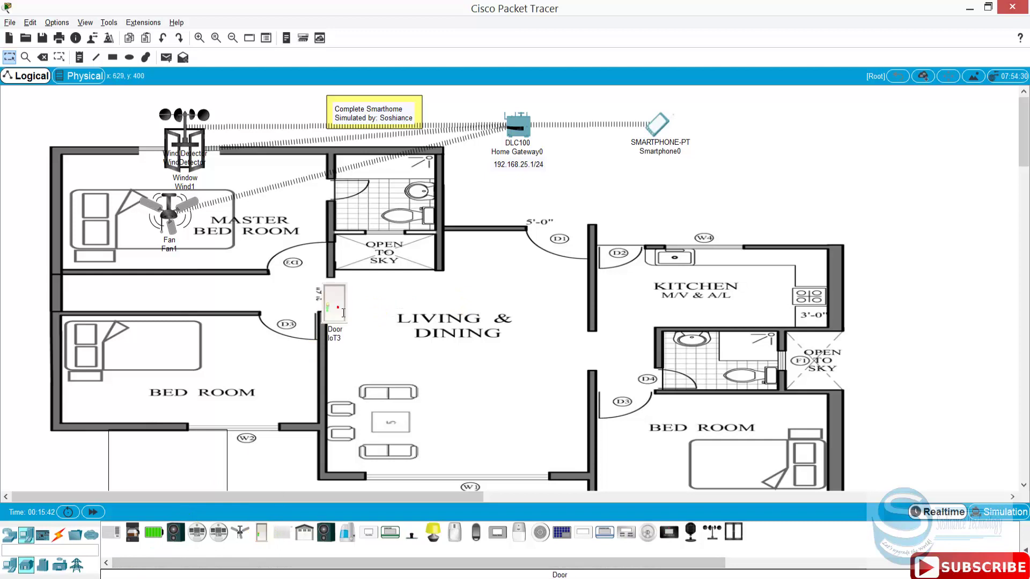
click(317, 300)
drag(317, 299, 349, 304)
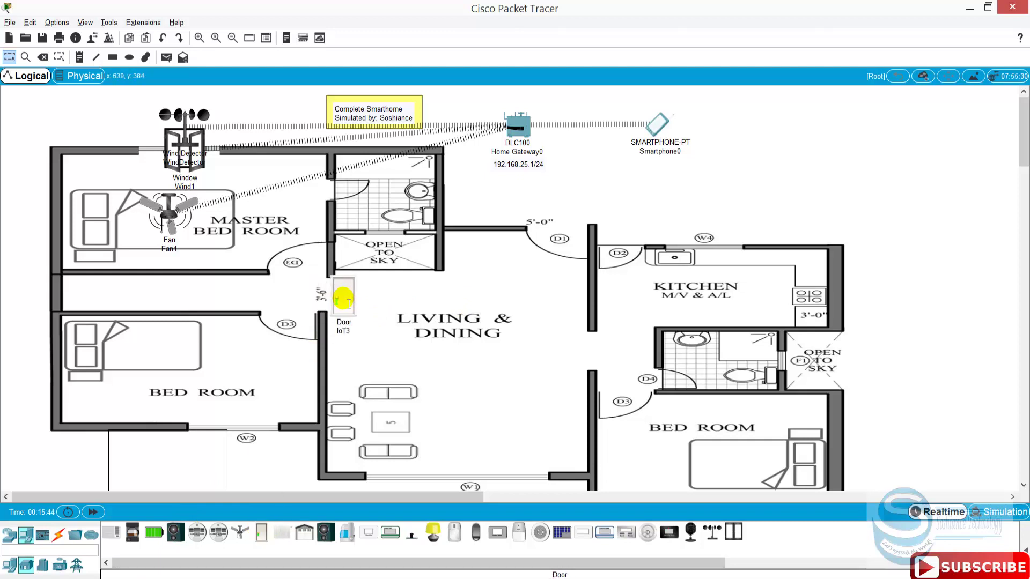
click(348, 304)
click(715, 89)
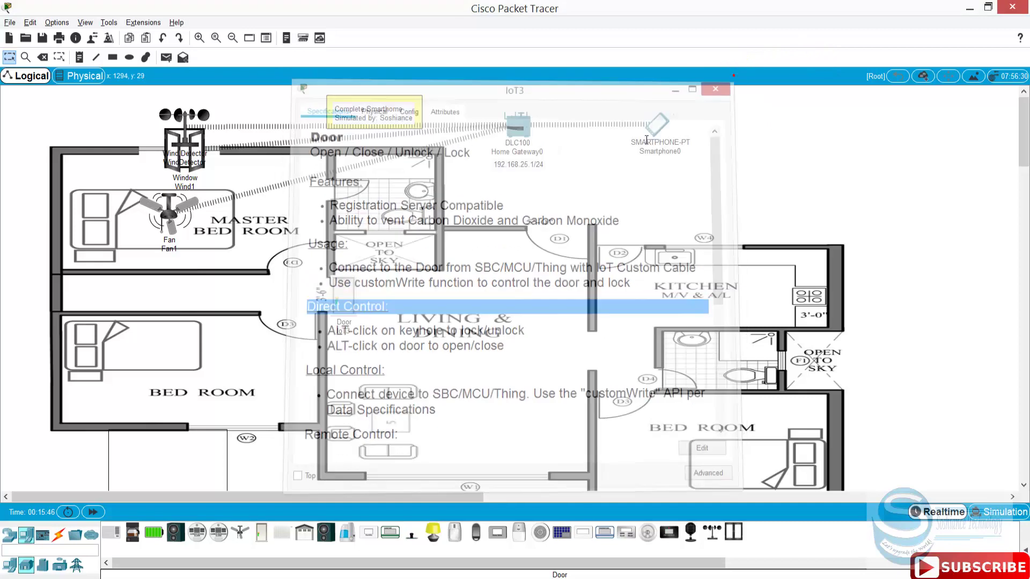
click(349, 332)
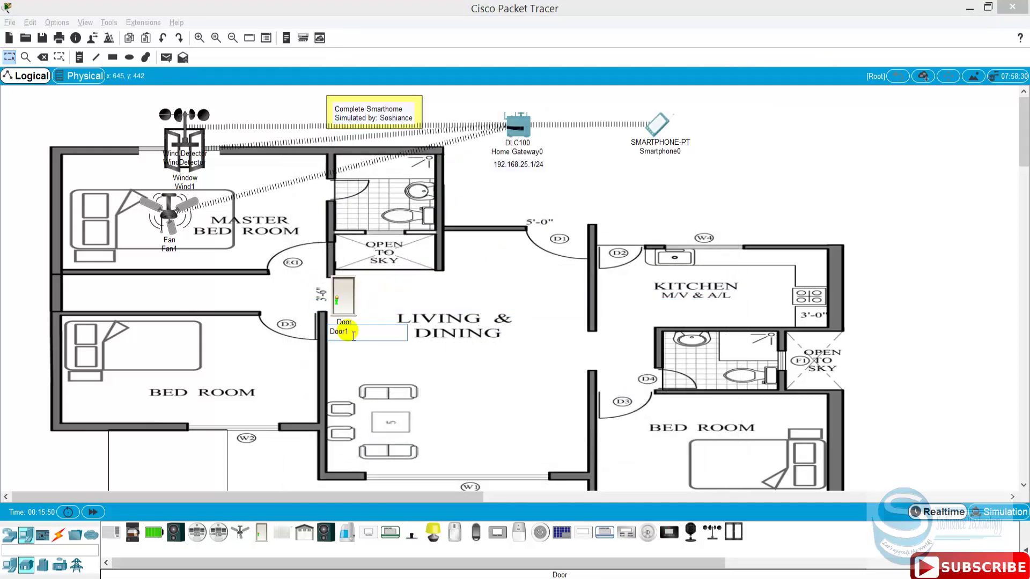
click(451, 357)
alt+click(343, 303)
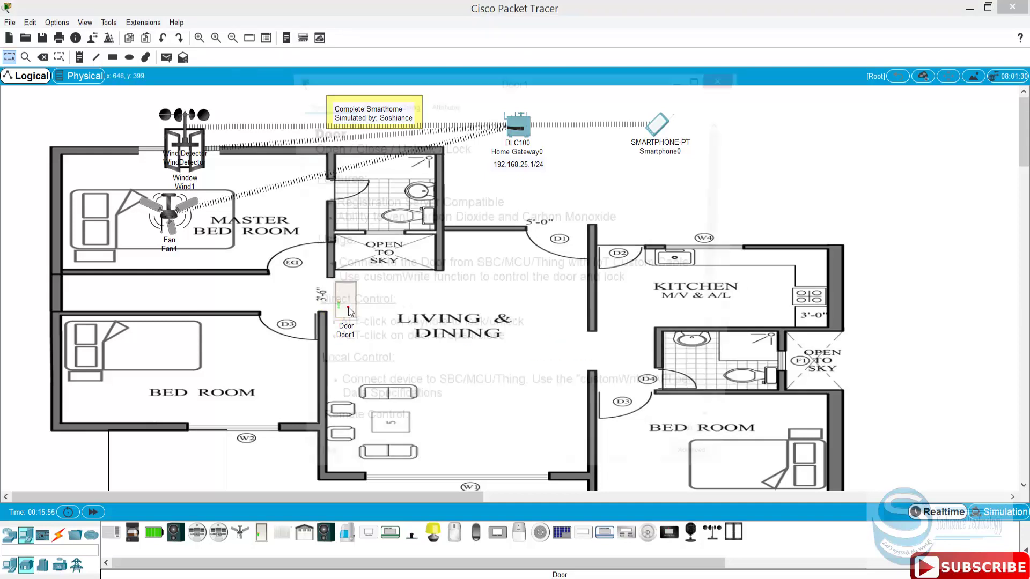
Fit Door1 with the PT-IOT-NM-1W wireless adapter under Advanced I/O Config.
click(349, 307)
click(405, 104)
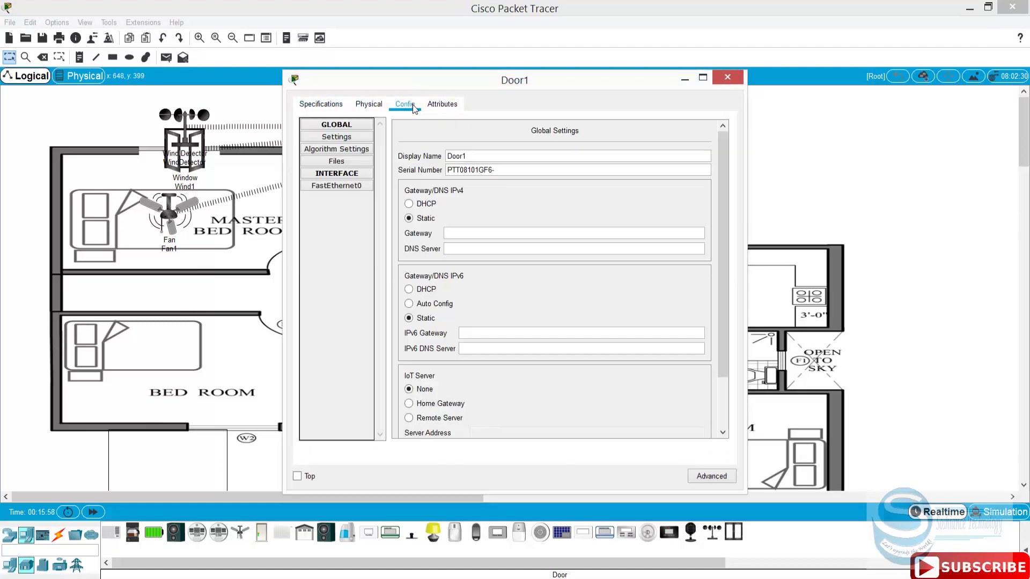
click(712, 476)
click(384, 106)
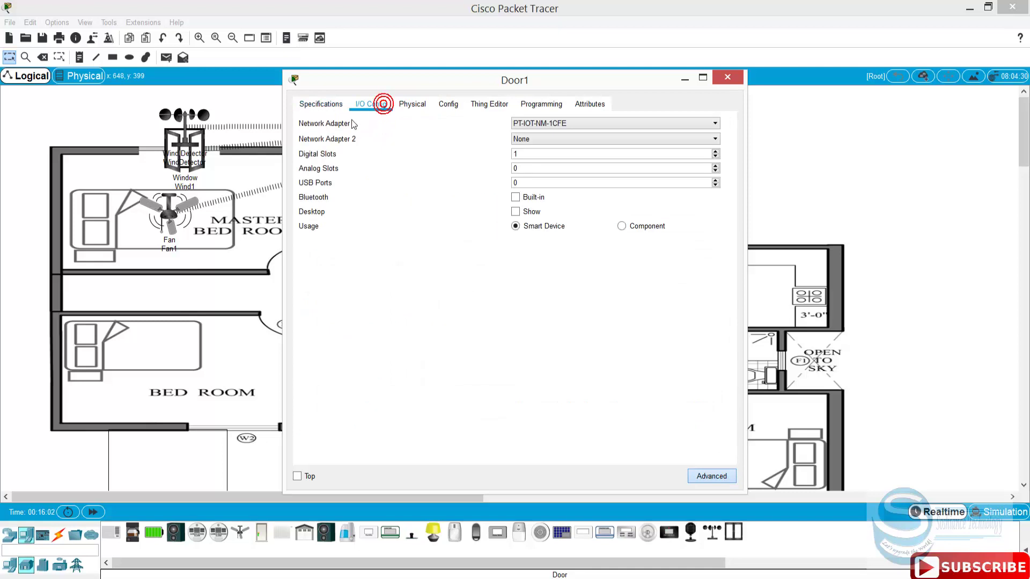
click(559, 123)
click(568, 172)
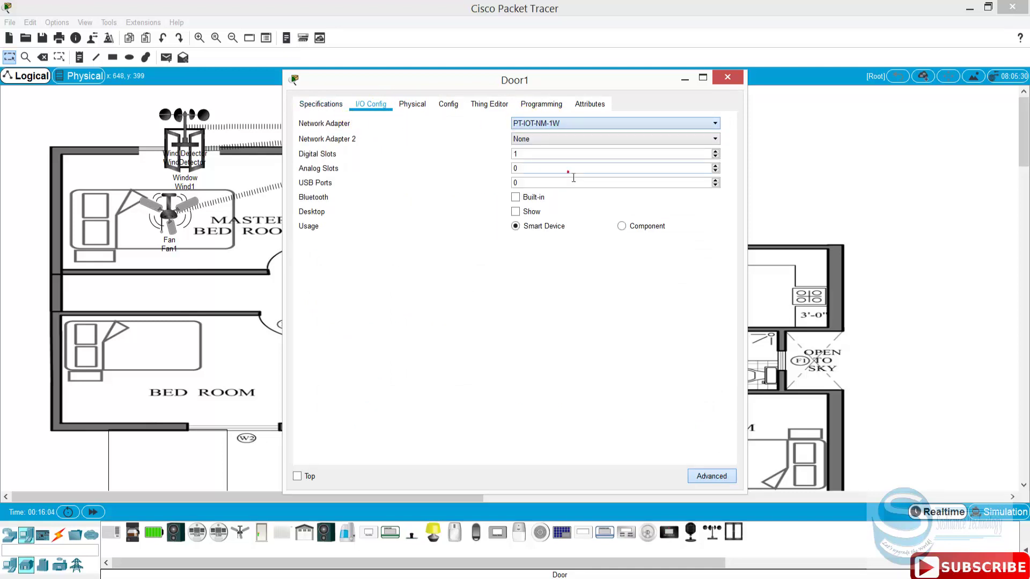
click(720, 79)
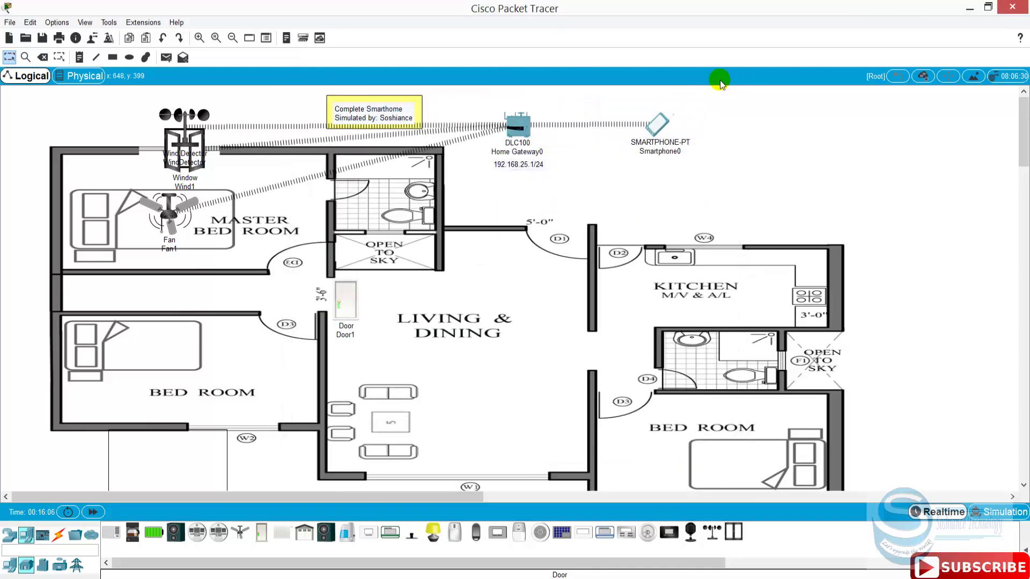
Bring up the IoT server device list on Smartphone0.
click(658, 124)
click(685, 151)
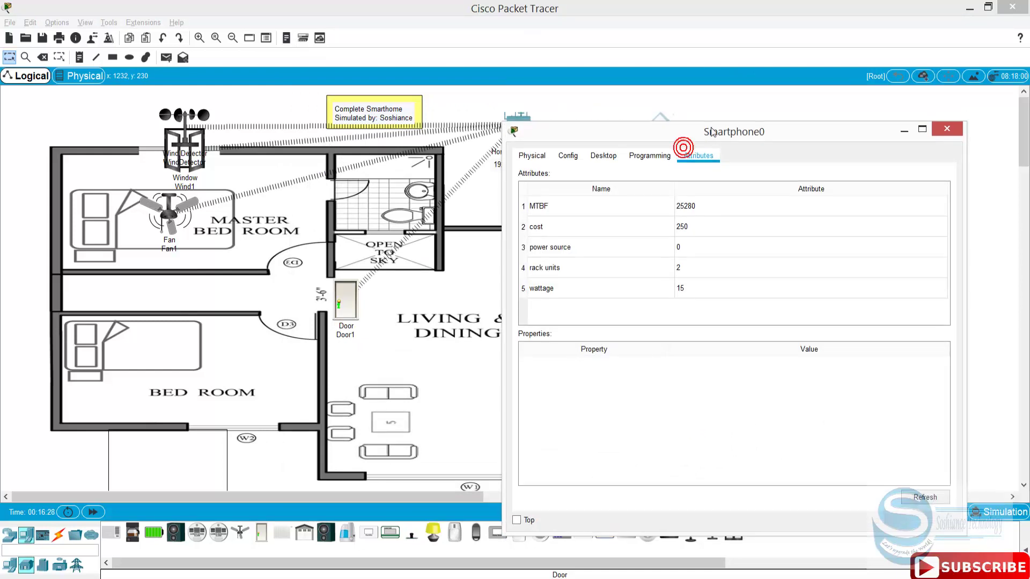
click(649, 156)
click(604, 155)
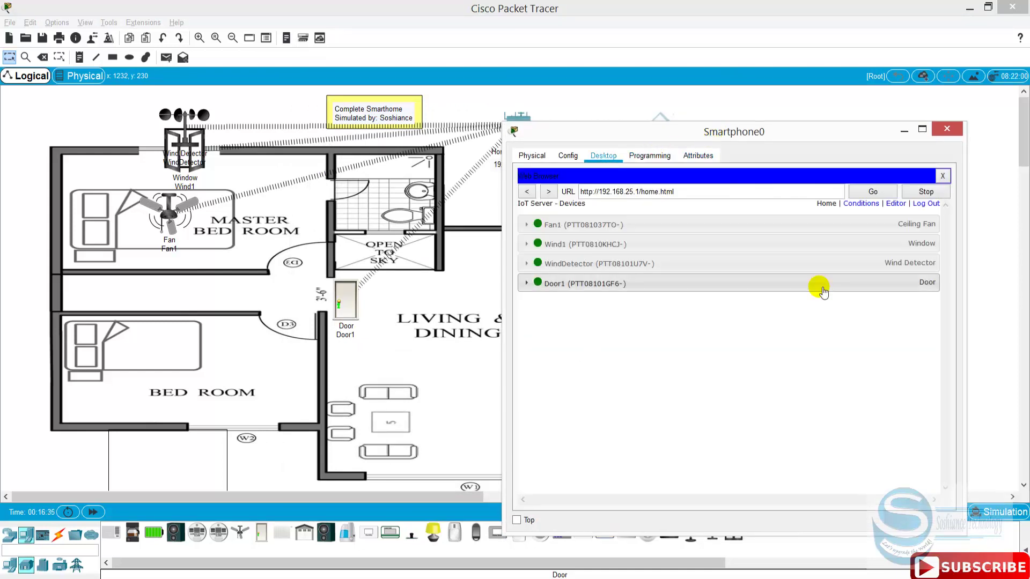
Expand Door1, lock it, and close the Smartphone0 window.
click(927, 282)
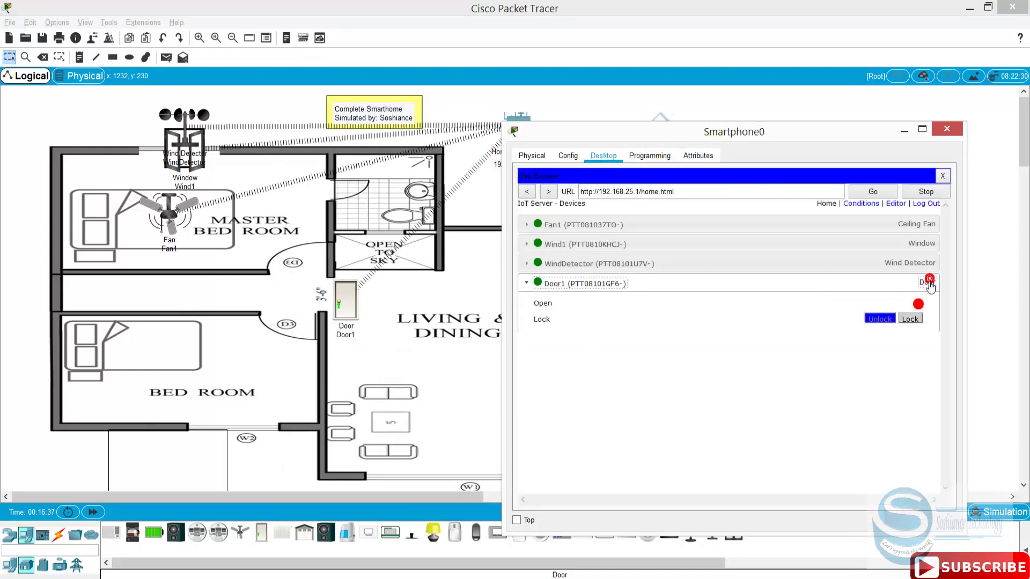
click(908, 320)
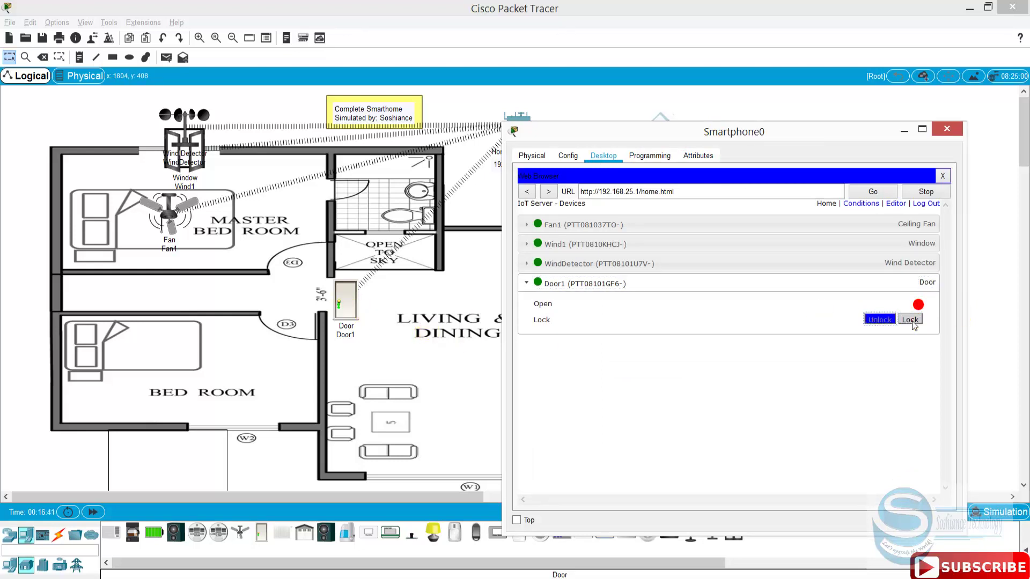
click(913, 319)
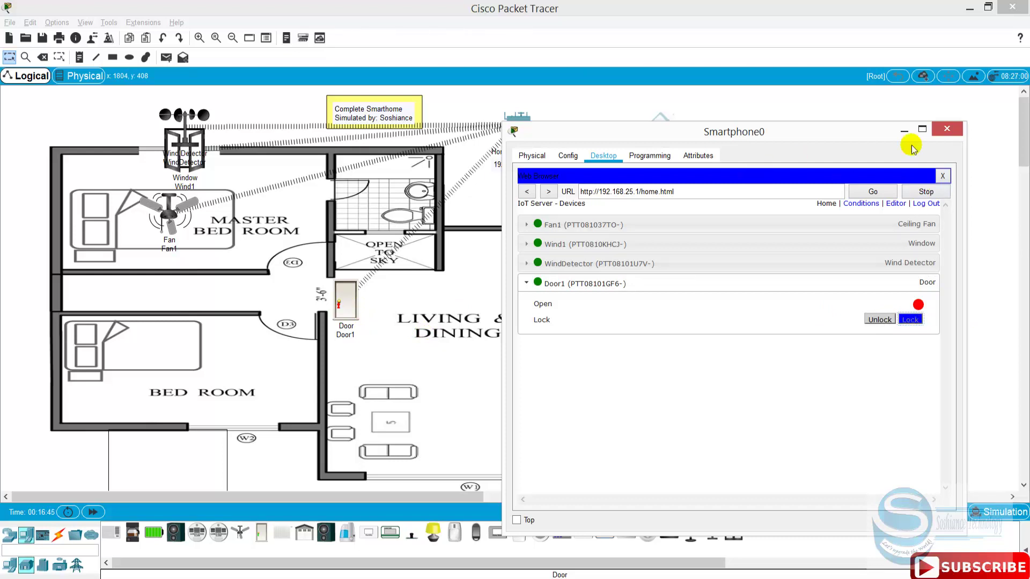
click(950, 130)
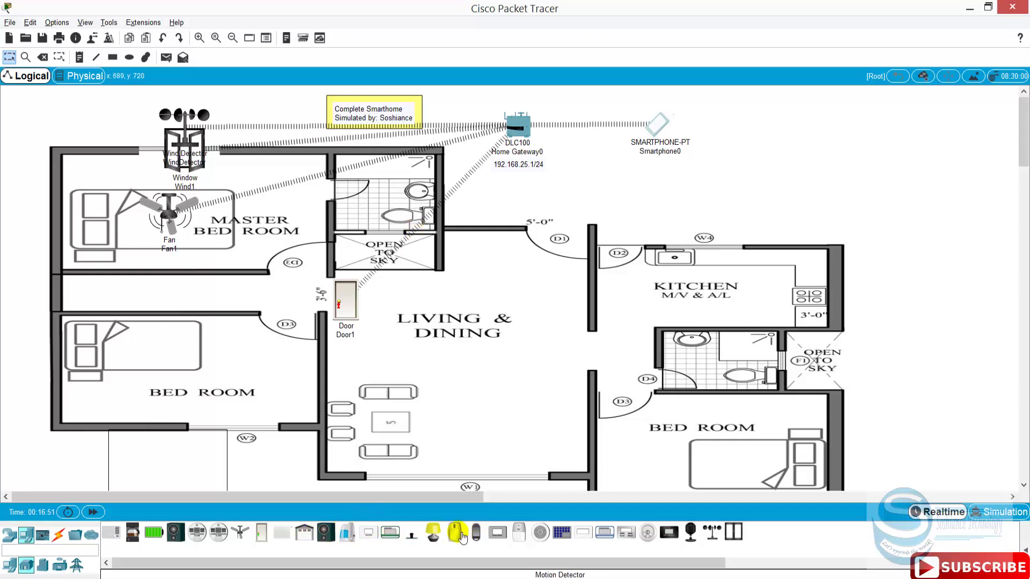
Place a motion detector beside Door1 and rename it MotionSen1.
click(376, 303)
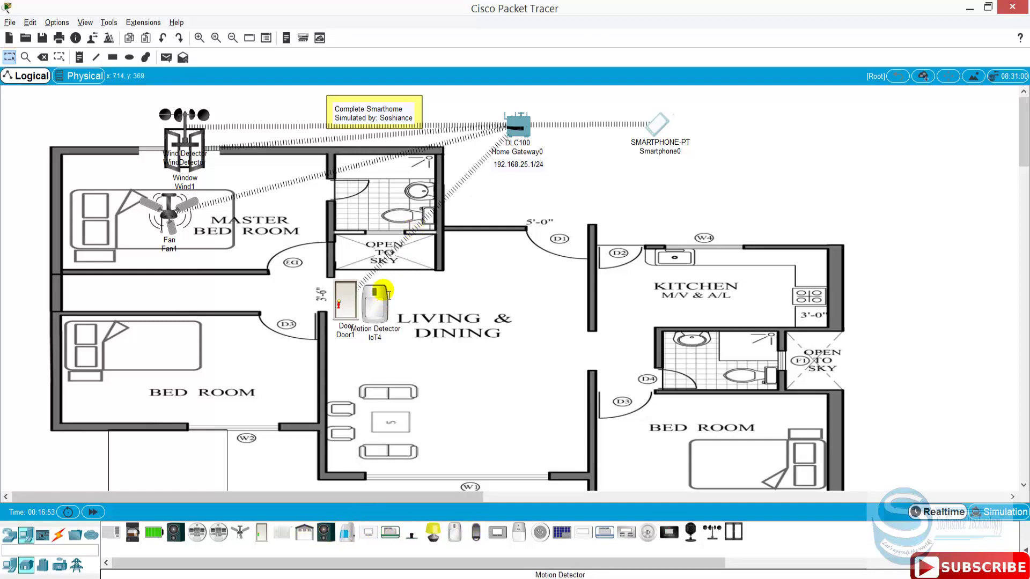
drag(386, 294, 390, 290)
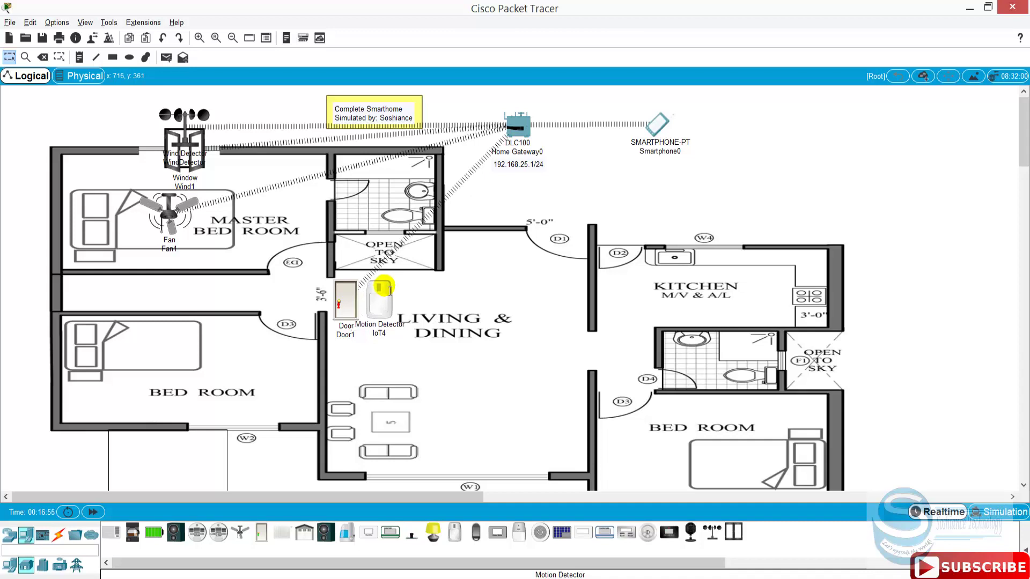
click(390, 289)
click(730, 90)
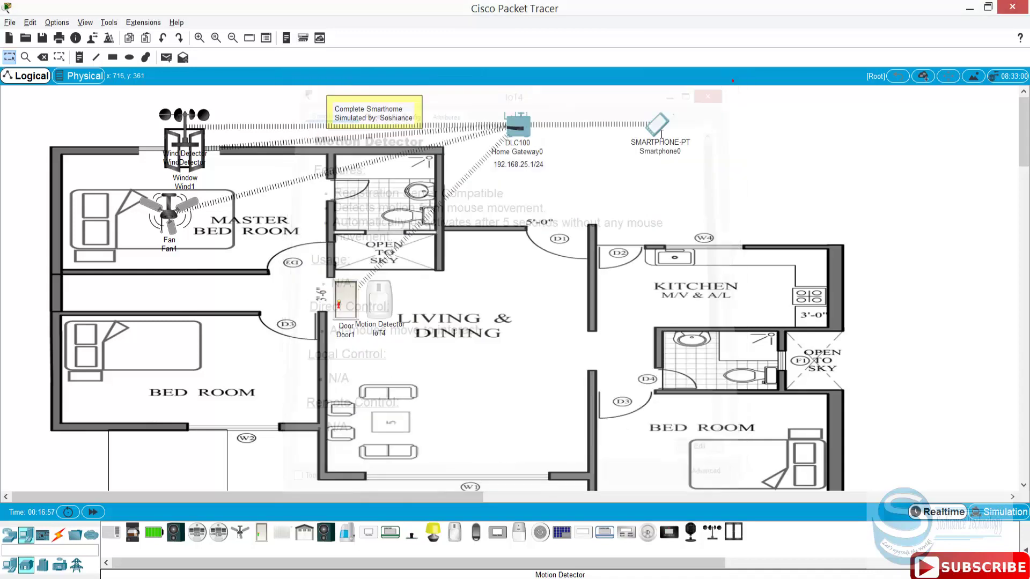
click(386, 337)
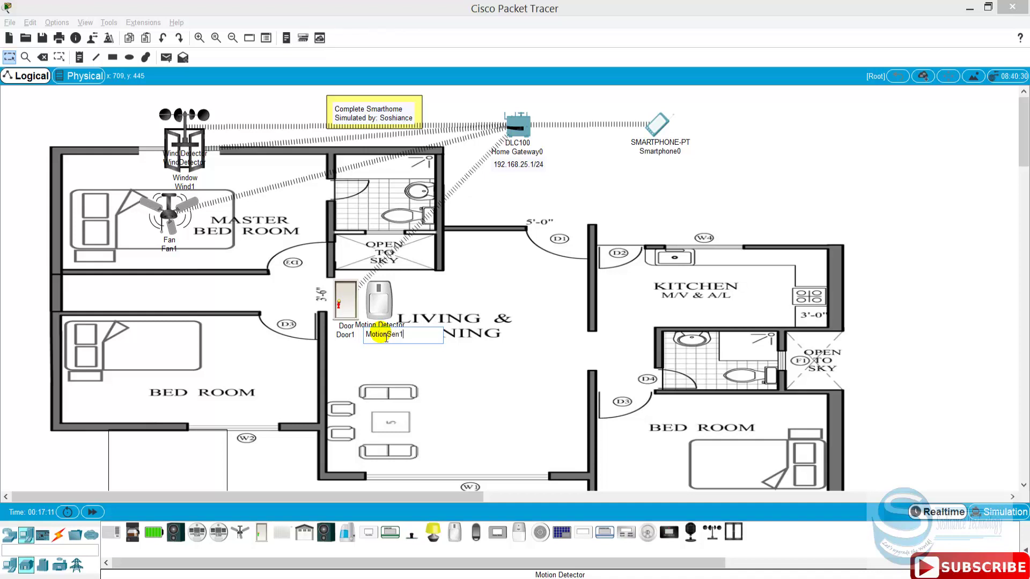
key(Return)
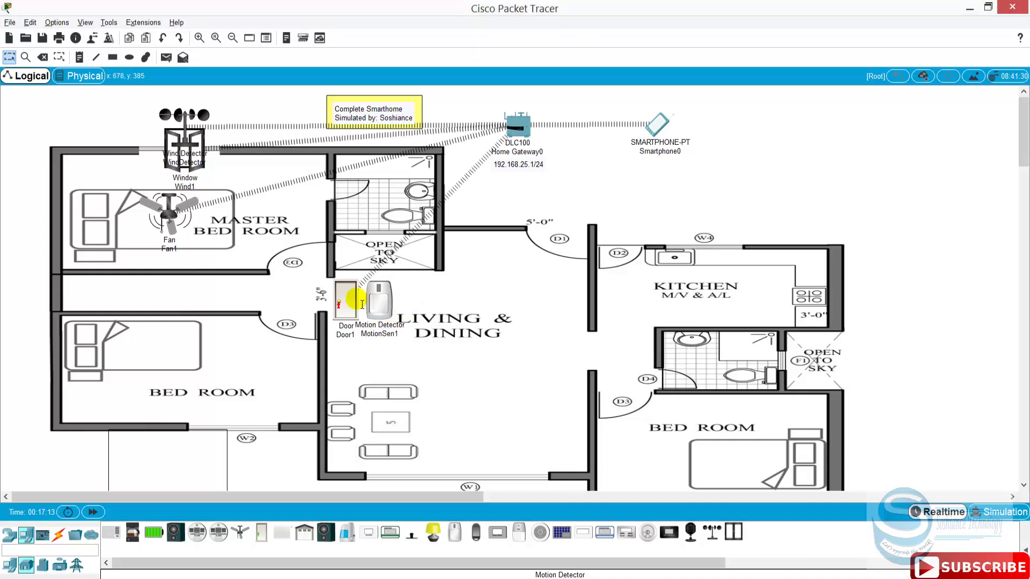
Move the door into the living-room doorway and reposition MotionSen1 beside it.
drag(352, 307, 311, 295)
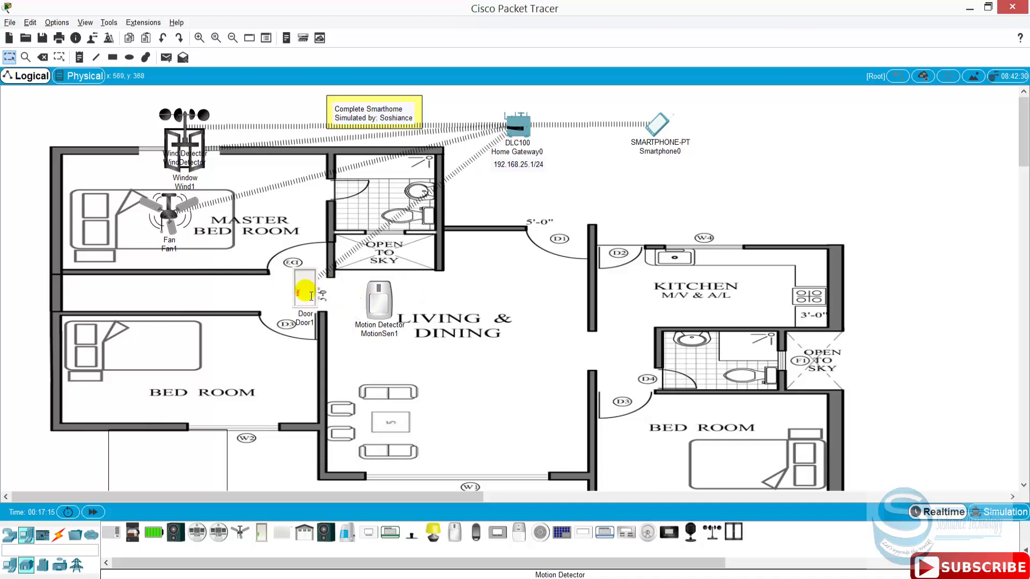
click(373, 304)
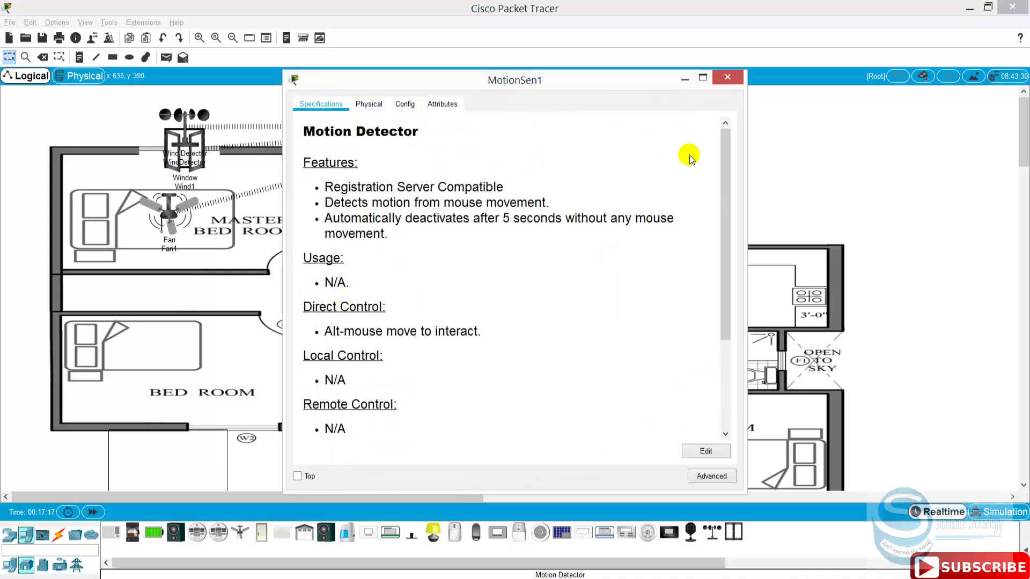
click(727, 78)
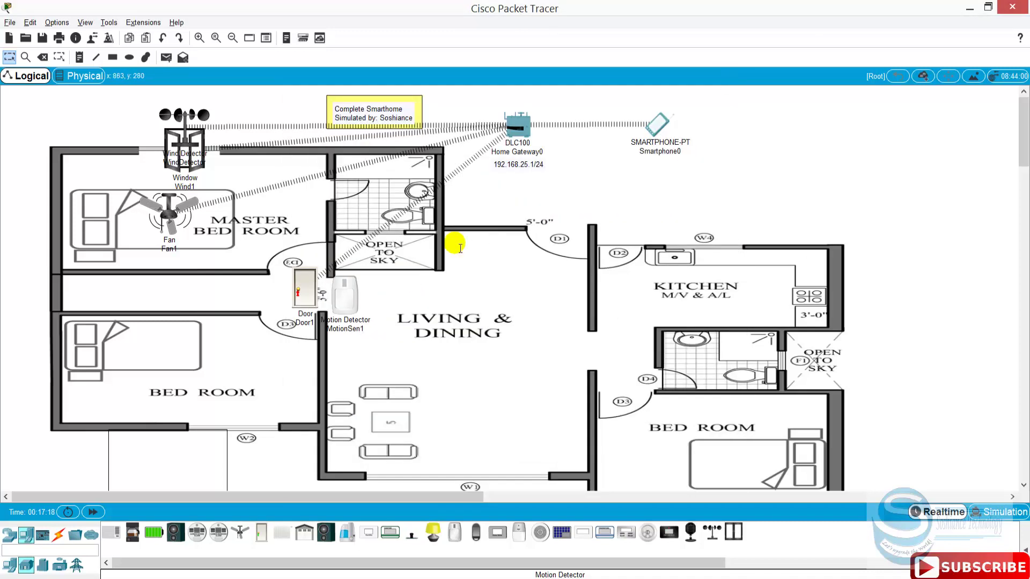
click(350, 291)
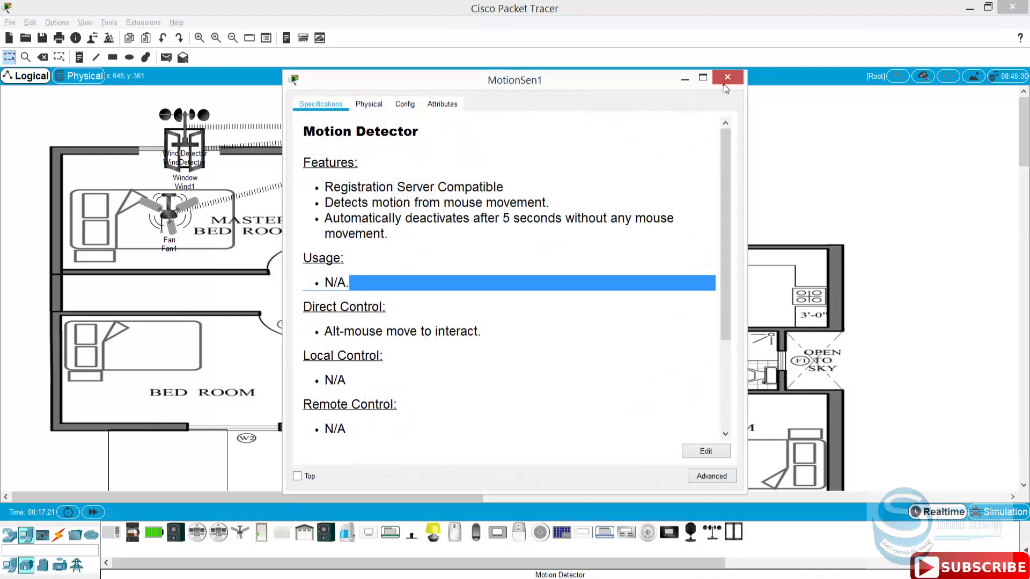
click(728, 77)
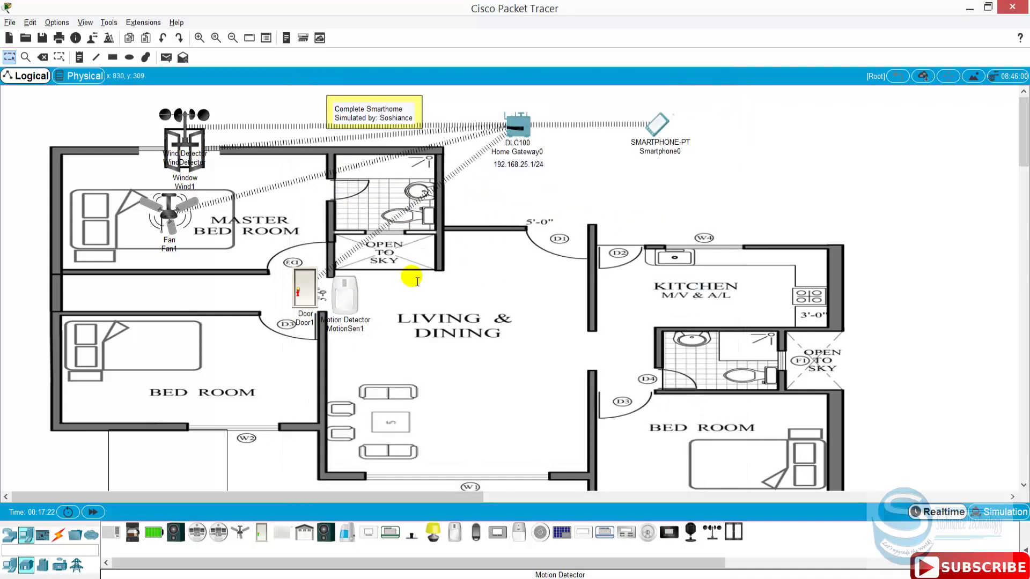
mouse_move(357, 289)
mouse_down()
mouse_move(331, 298)
mouse_move(348, 295)
mouse_up()
Set MotionSen1's IoT server to Home Gateway.
click(349, 295)
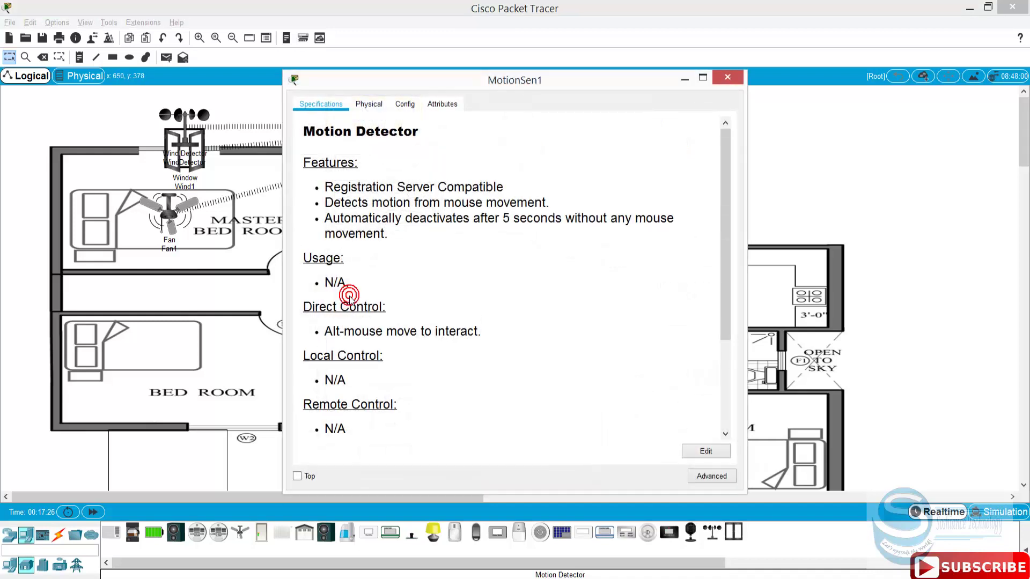
click(402, 103)
click(435, 401)
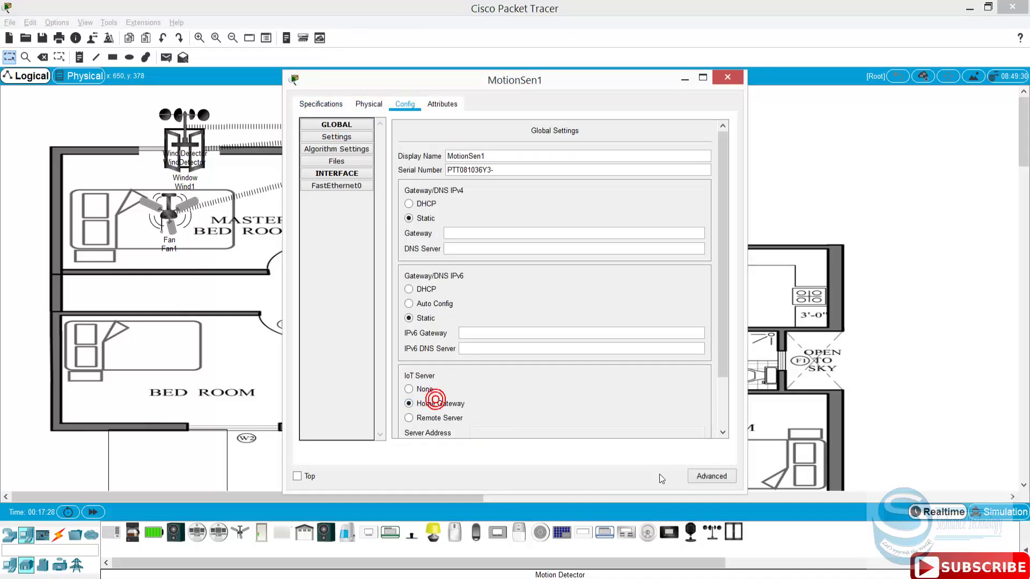
Replace MotionSen1's network adapter with the wireless PT-IOT-NM-1W module in I/O Config.
click(711, 476)
click(377, 107)
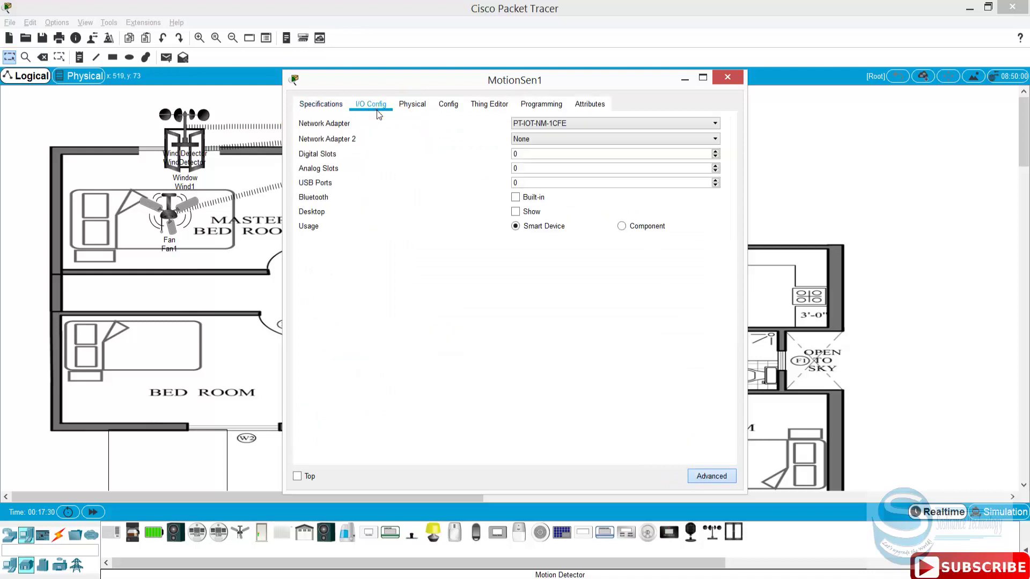
click(536, 127)
click(538, 126)
click(544, 124)
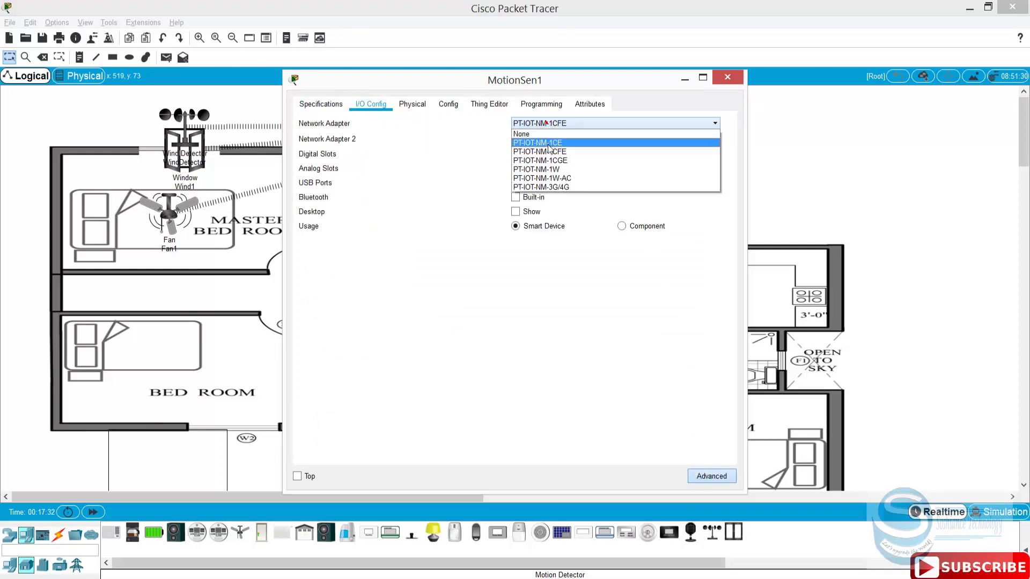
click(574, 170)
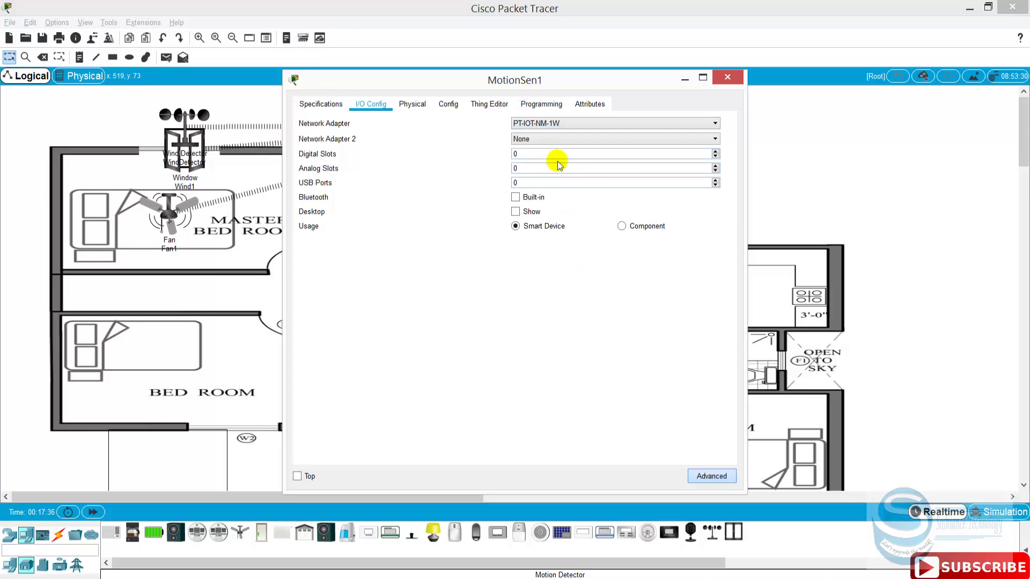
double_click(538, 81)
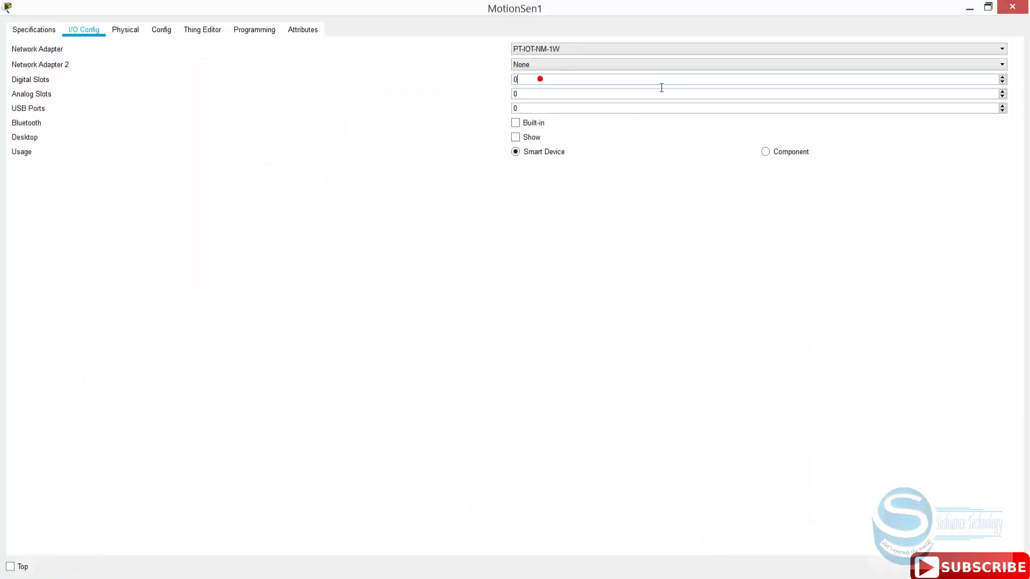
double_click(645, 14)
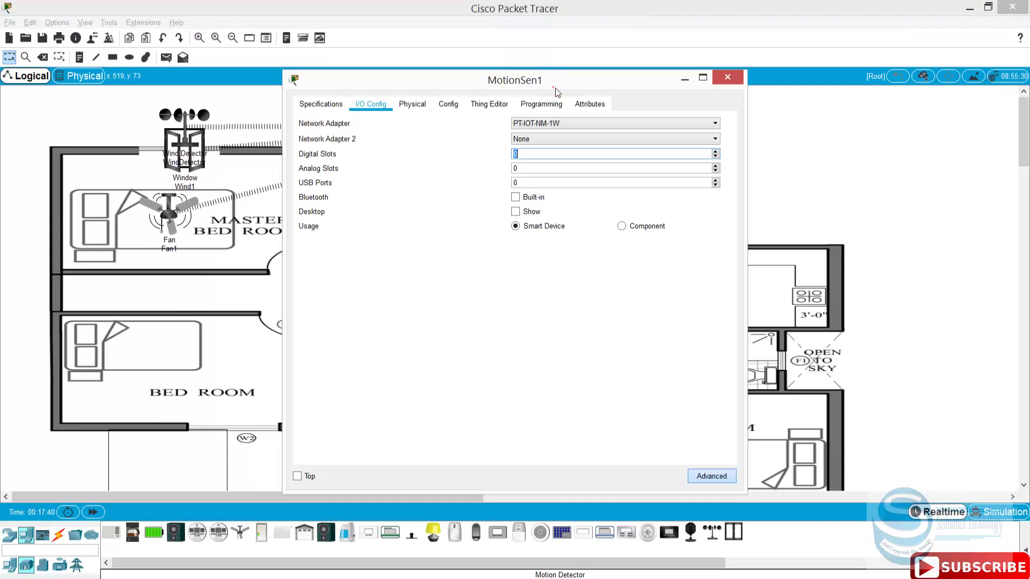
drag(628, 88, 768, 105)
Check MotionSen1's Wireless0 interface: SSID HomeGateway, DHCP address 192.168.25.105.
click(452, 117)
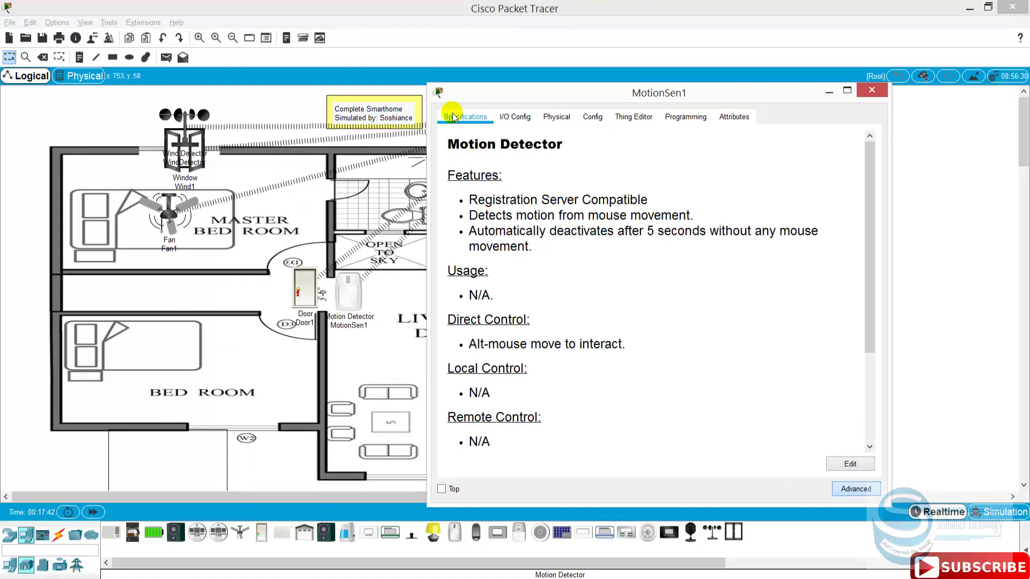
click(556, 117)
click(535, 118)
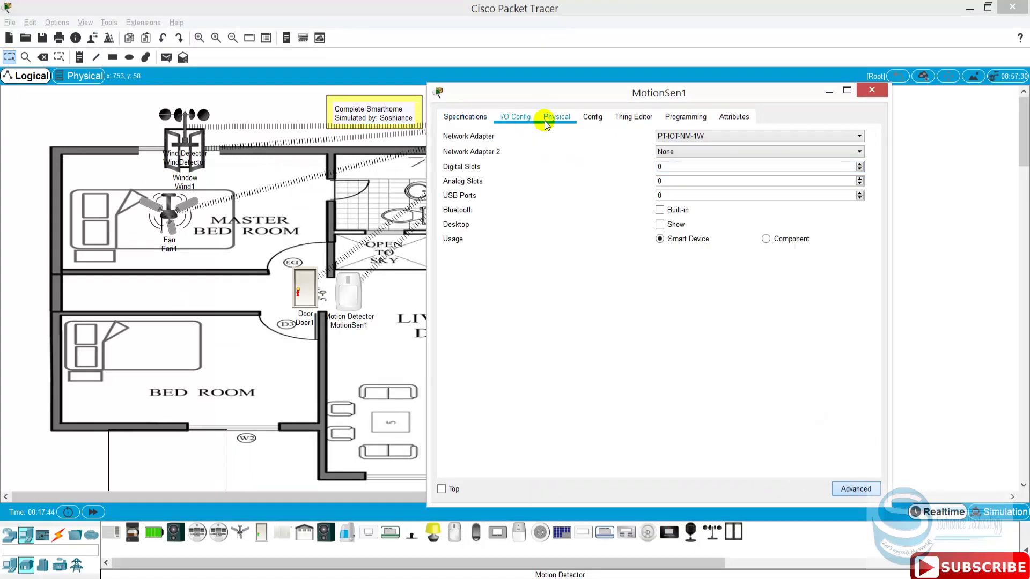
click(553, 116)
click(593, 117)
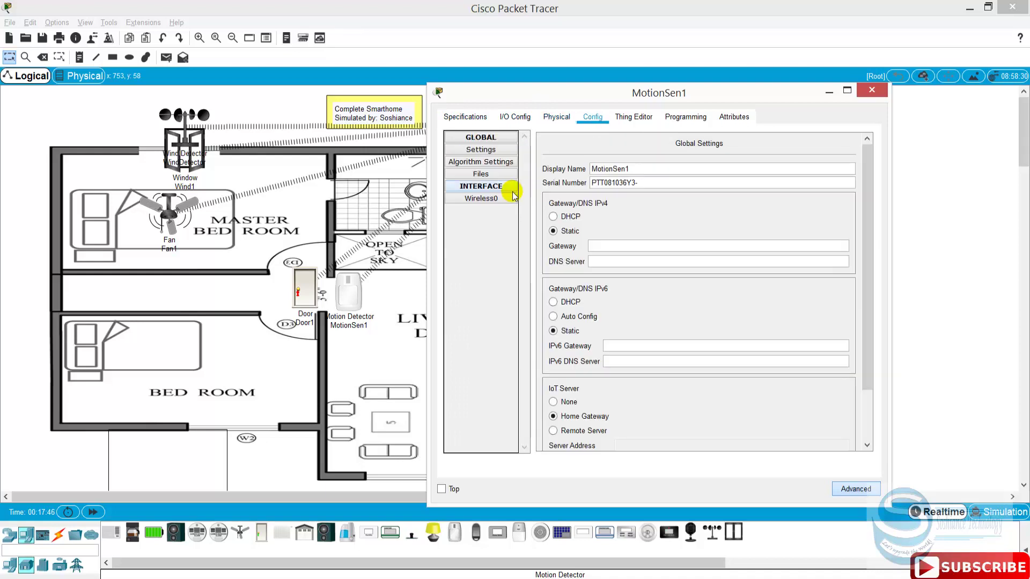
click(498, 207)
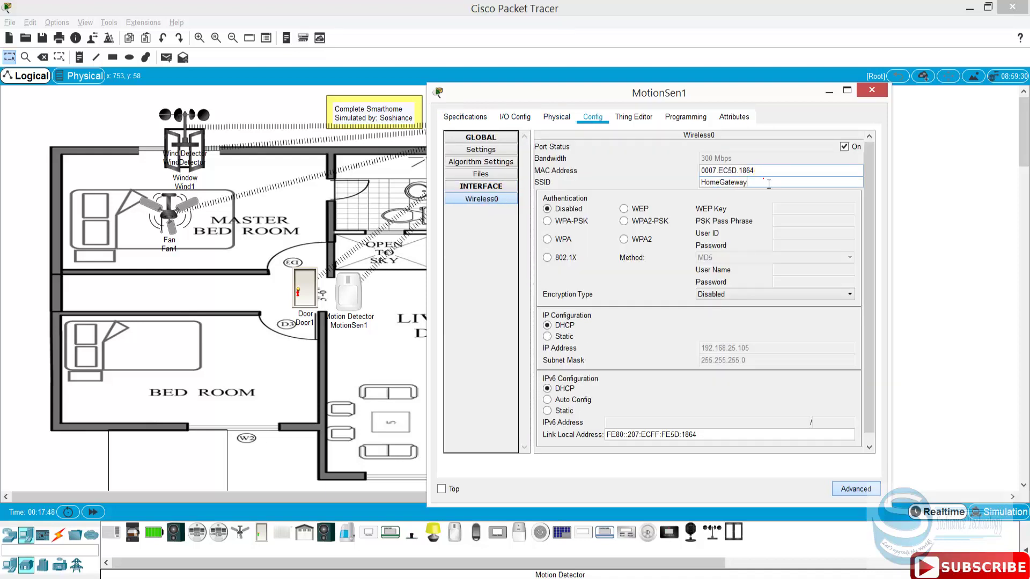
drag(768, 184, 711, 186)
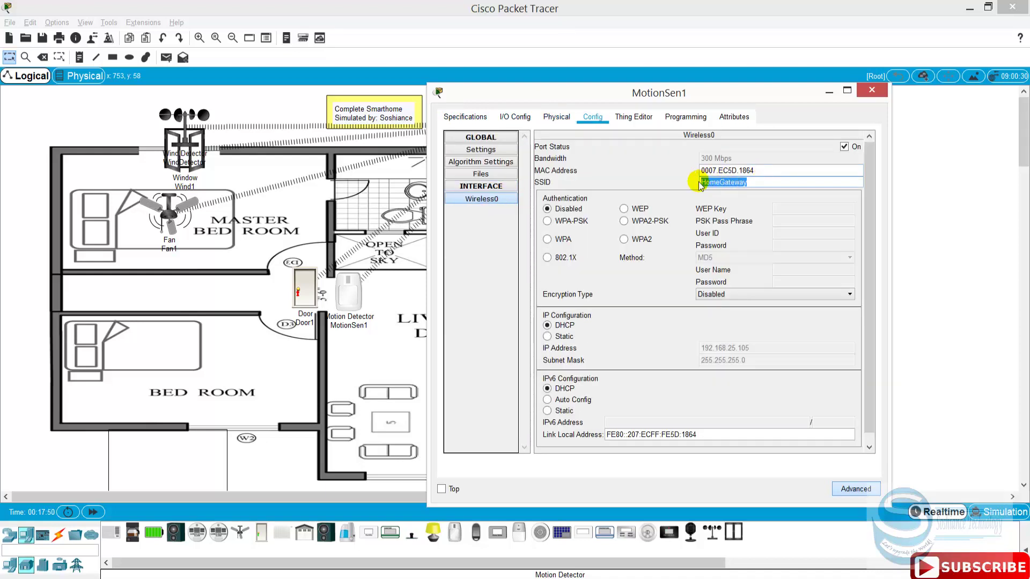
drag(489, 93, 543, 161)
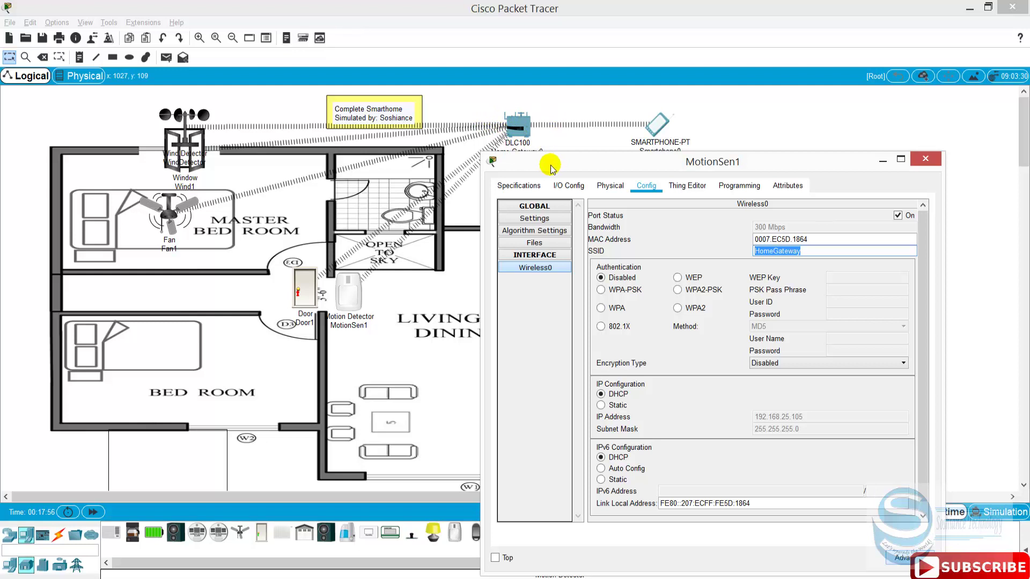
Close MotionSen1's settings and reload Smartphone0's IoT device list to show MotionSen1.
click(925, 160)
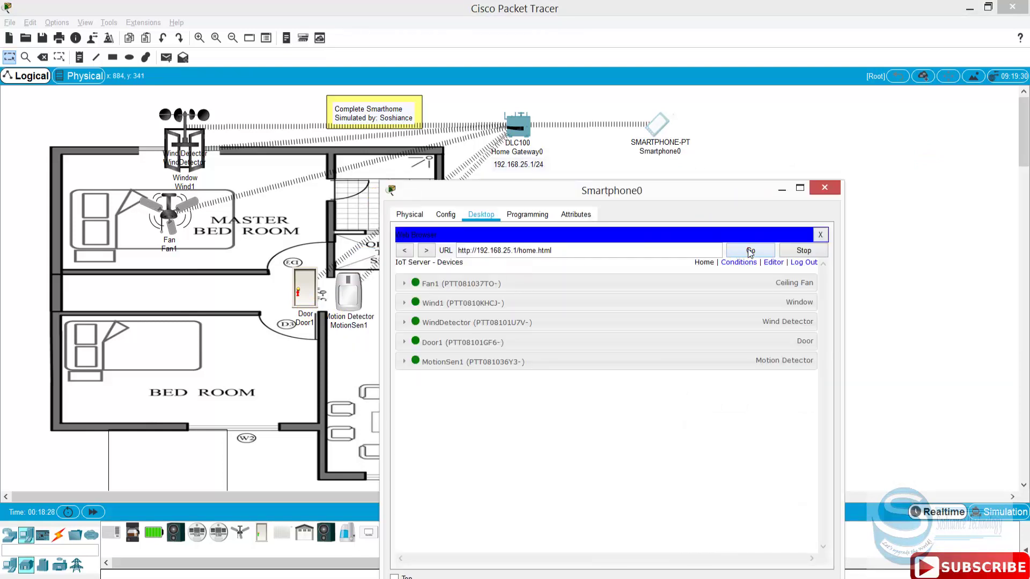
click(750, 252)
drag(675, 191, 804, 194)
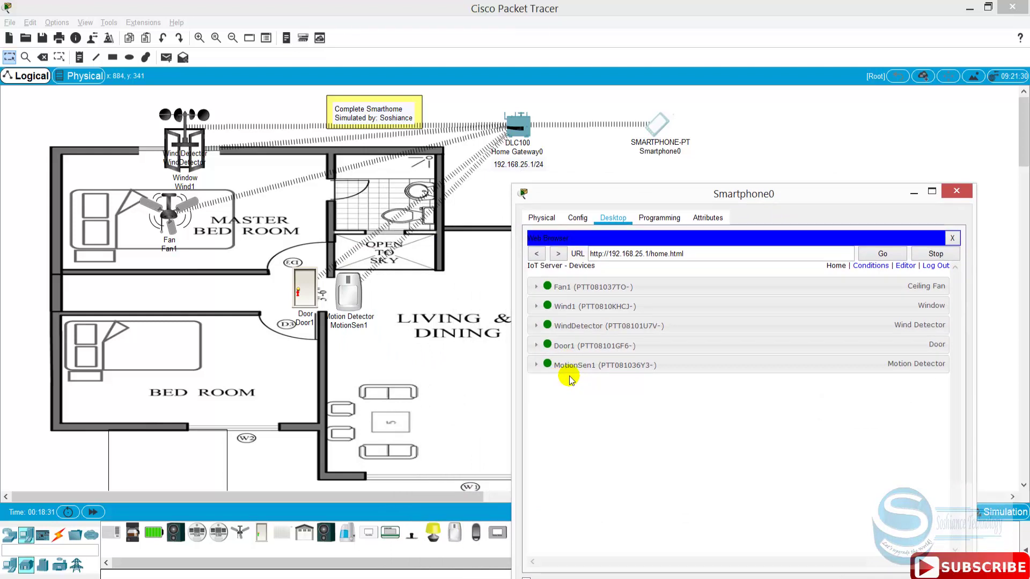
click(544, 219)
click(577, 217)
click(612, 219)
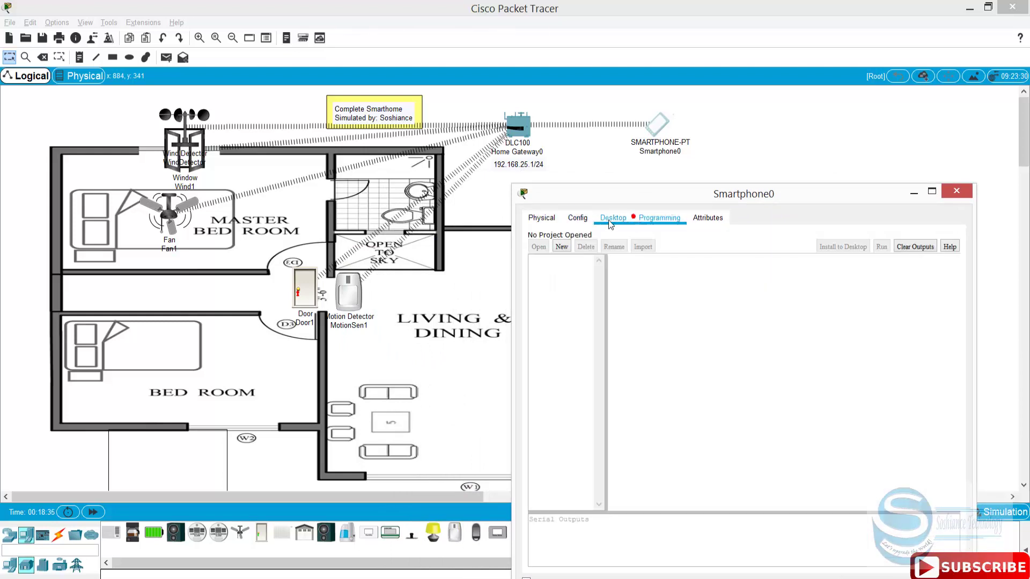
Add a condition rule named UnlockDoor1 testing whether MotionSen1 is On.
click(870, 266)
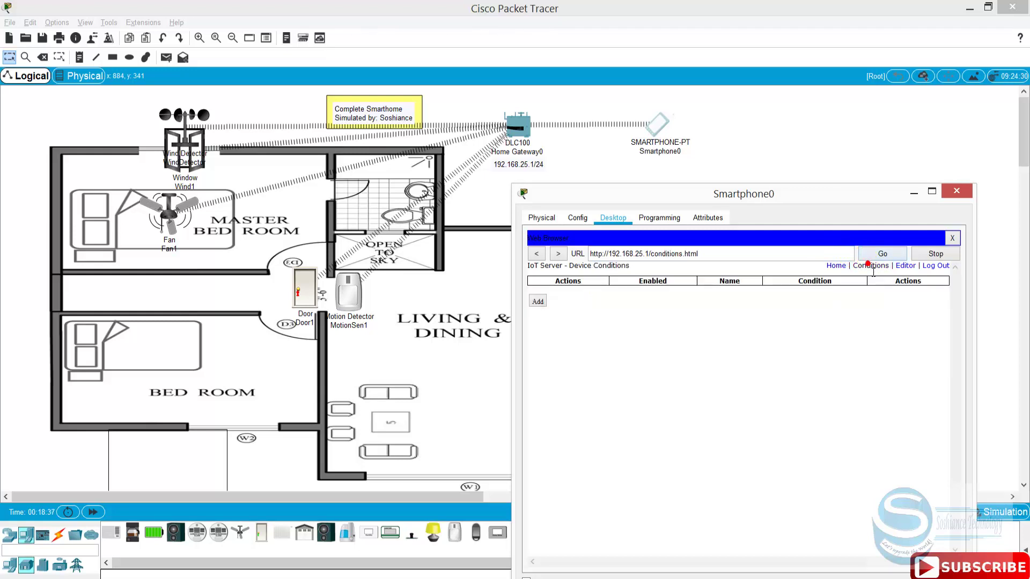
click(532, 316)
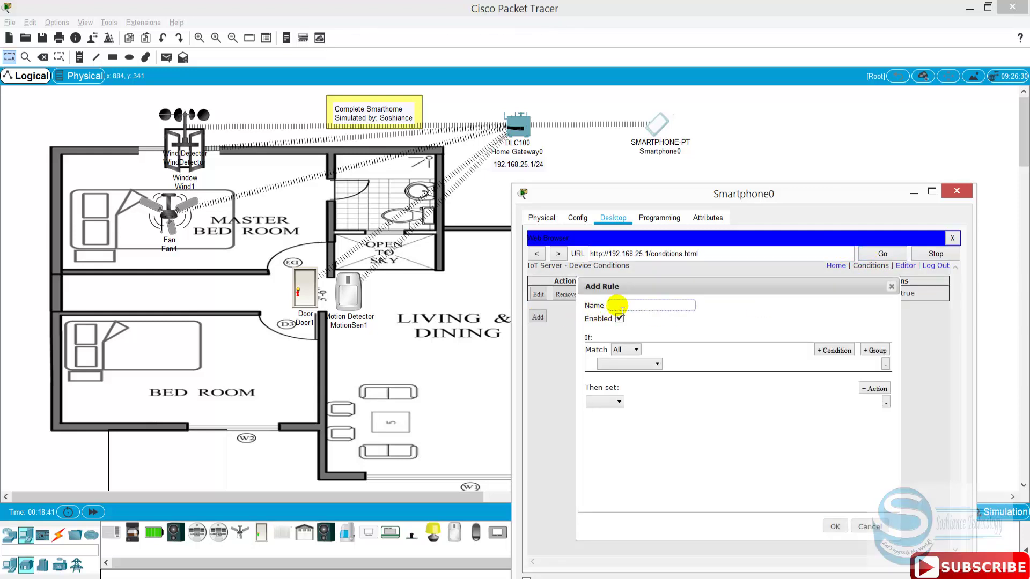
text(UnlockDoor1)
click(622, 363)
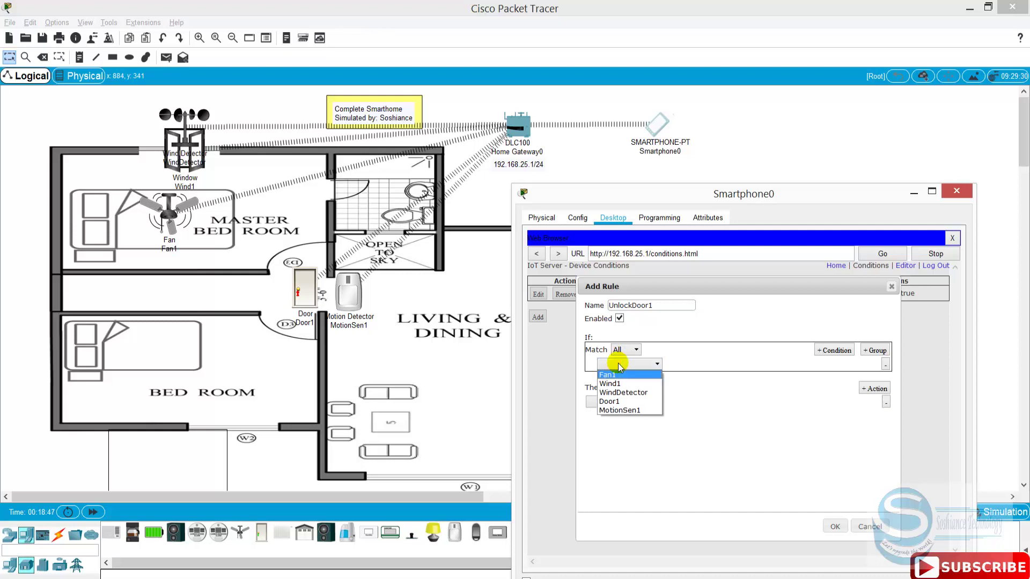
click(623, 411)
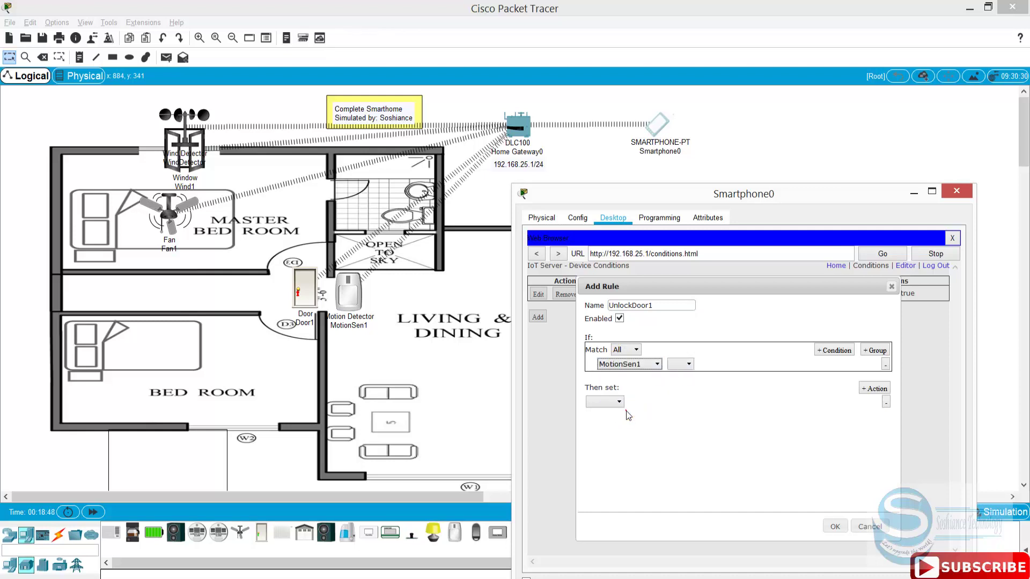
click(677, 364)
click(676, 374)
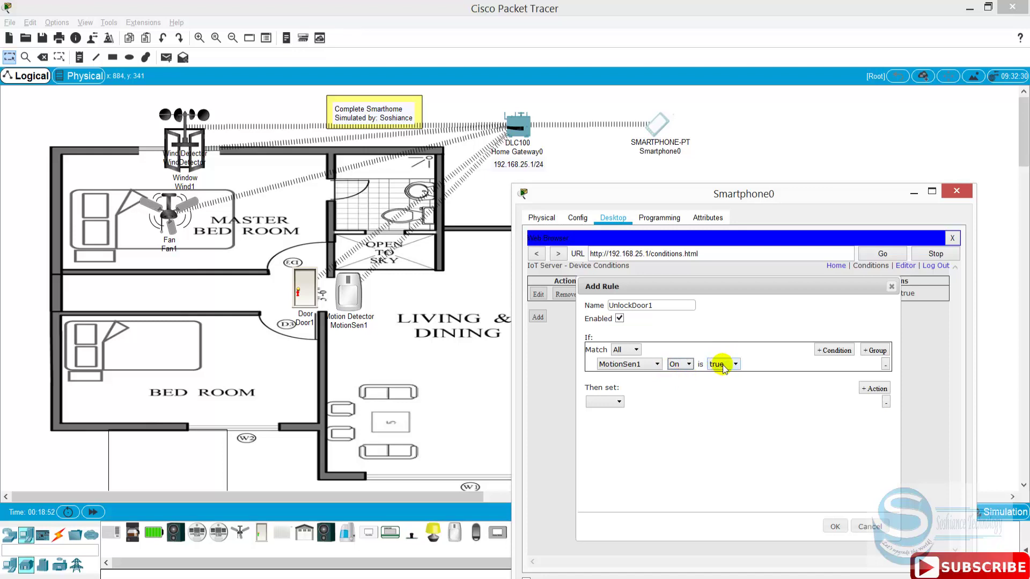
Make the rule set Door1's Lock to Unlock and save it.
click(608, 401)
click(596, 430)
click(645, 402)
click(643, 412)
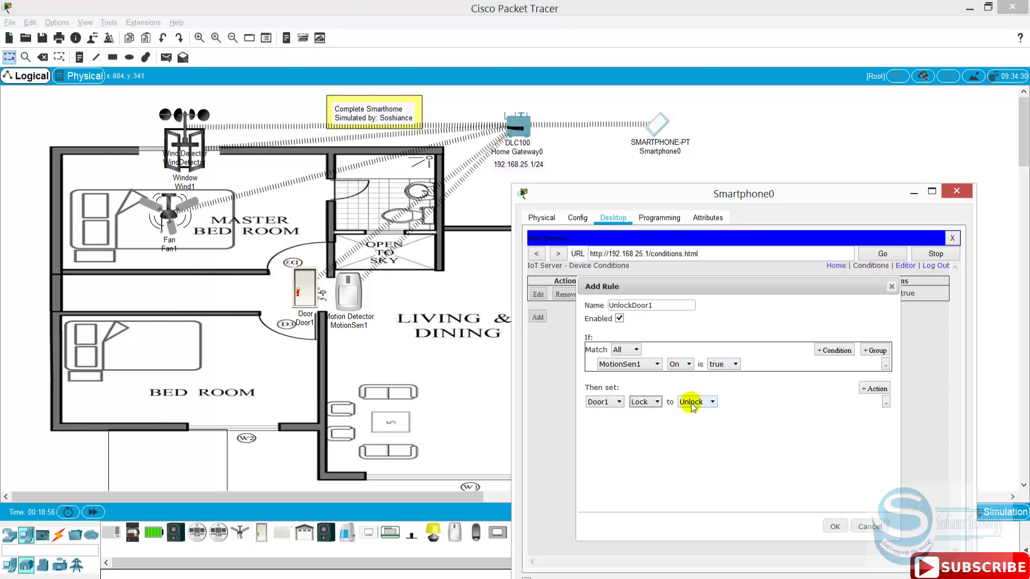
click(835, 527)
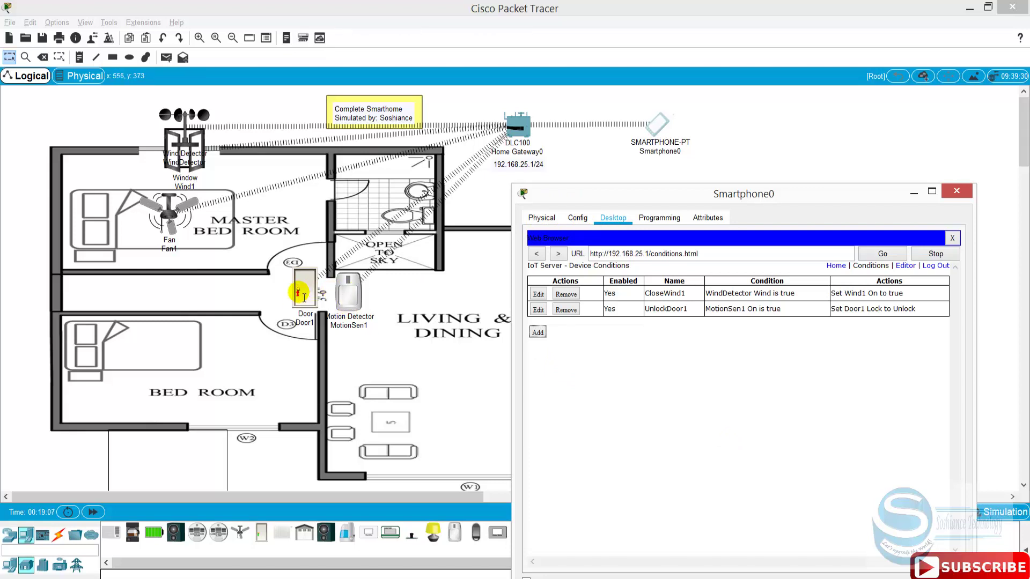
Trigger MotionSen1 to confirm Door1 unlocks, then start a blank new condition rule.
mouse_move(346, 297)
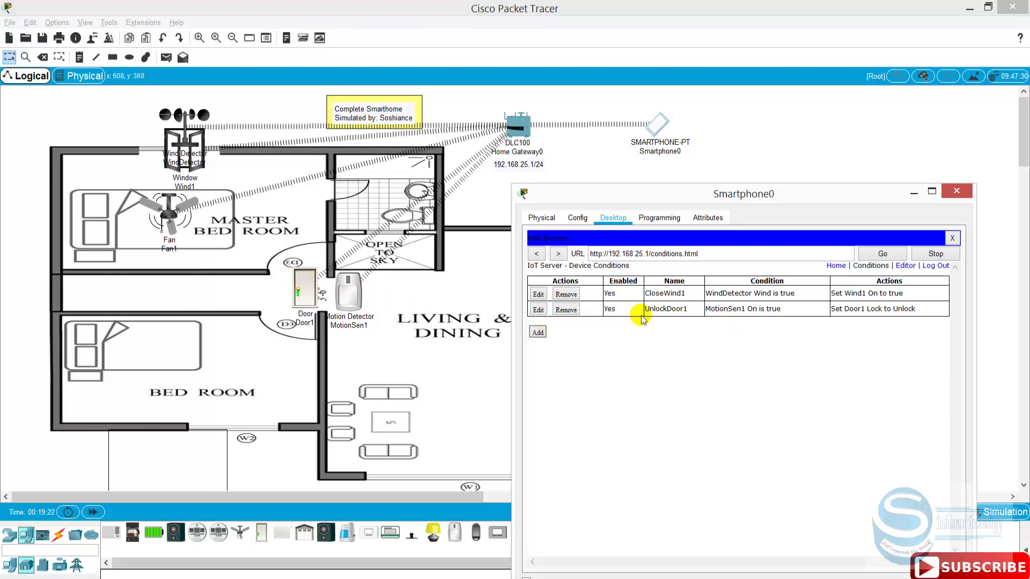
click(537, 331)
click(670, 306)
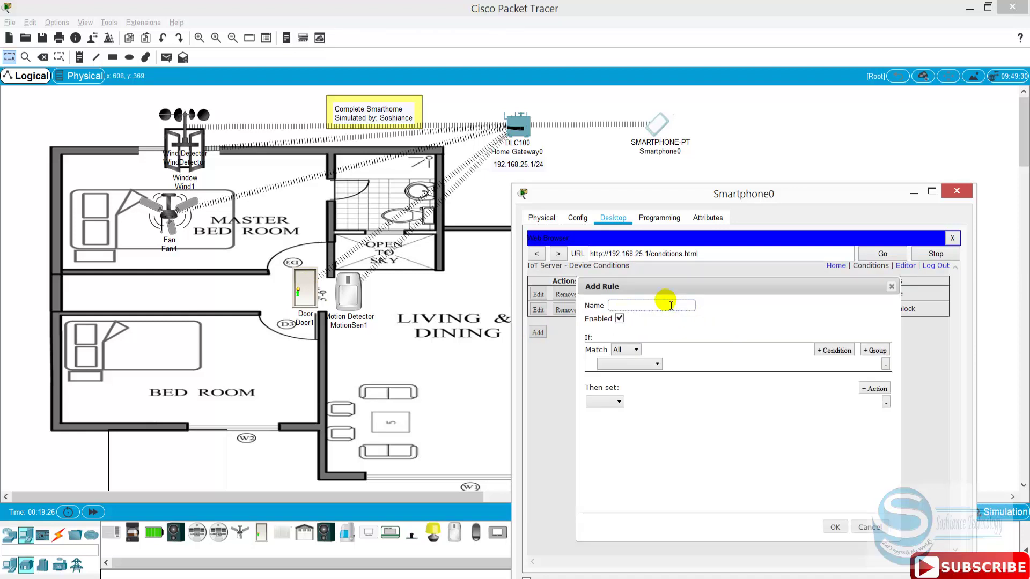
Name the rule LockDoor1 with the condition MotionSen1 On is false.
text(LockDoor1)
click(619, 364)
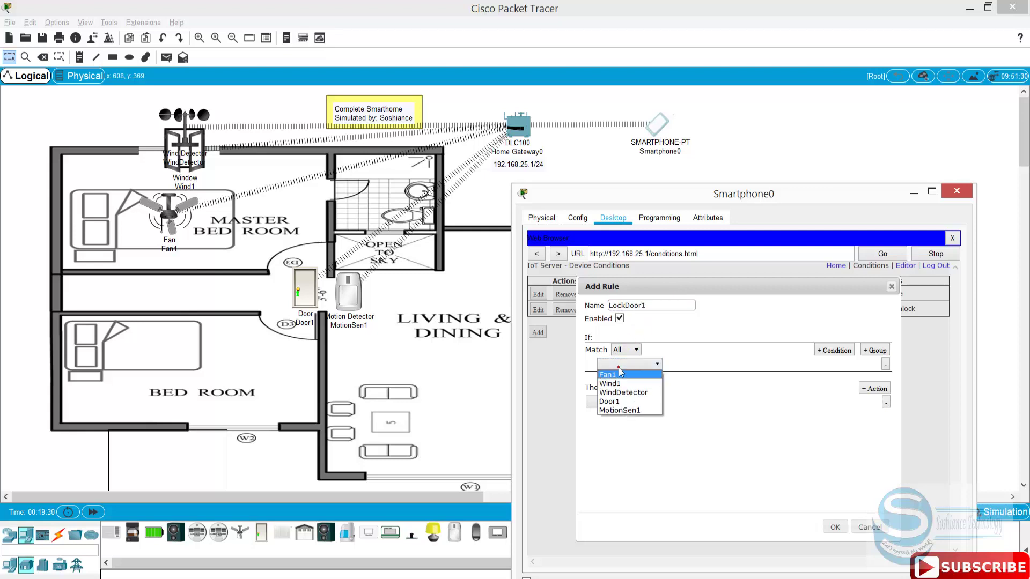
click(624, 401)
click(632, 365)
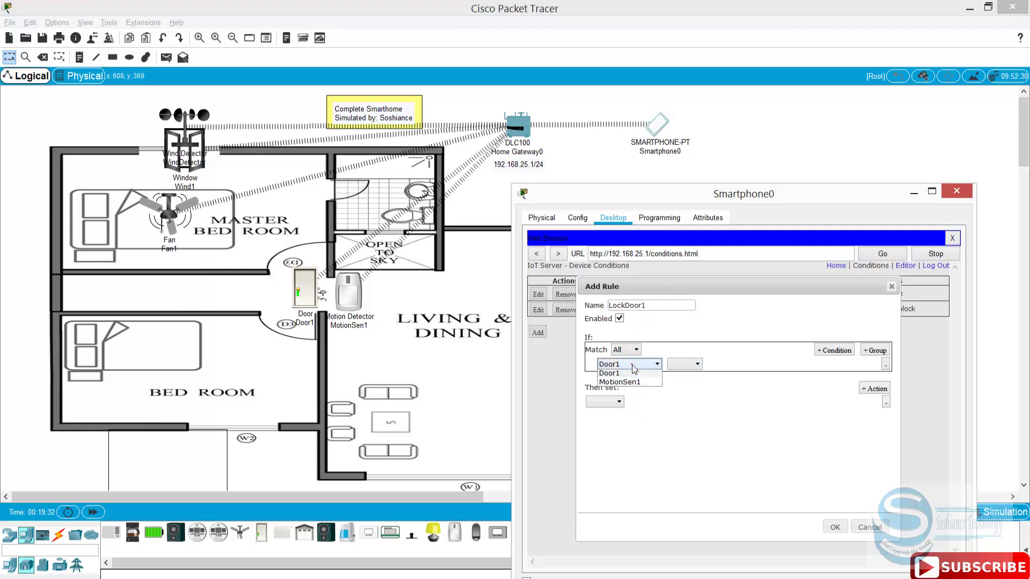
click(636, 411)
click(681, 365)
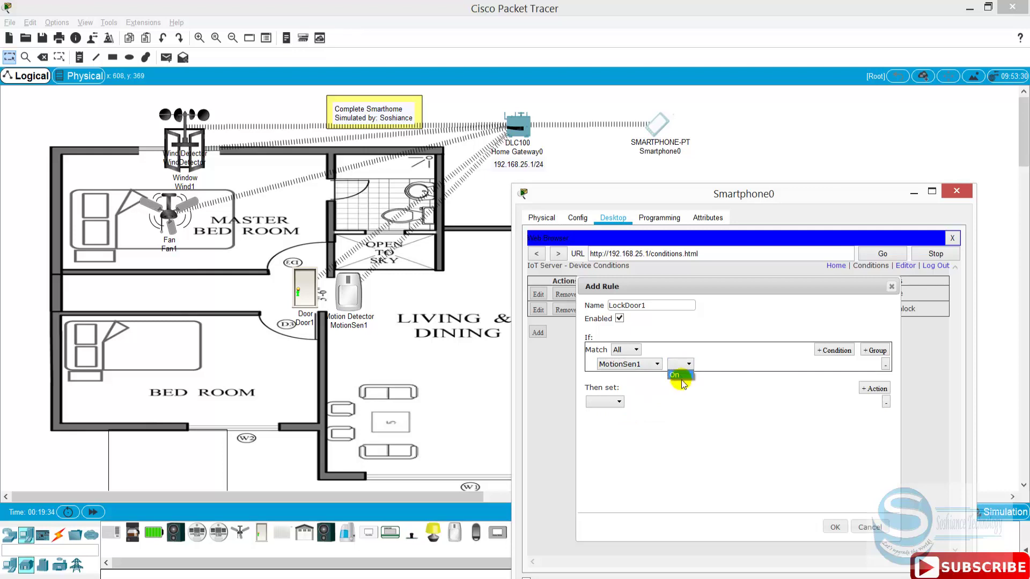
click(680, 376)
click(723, 364)
click(719, 381)
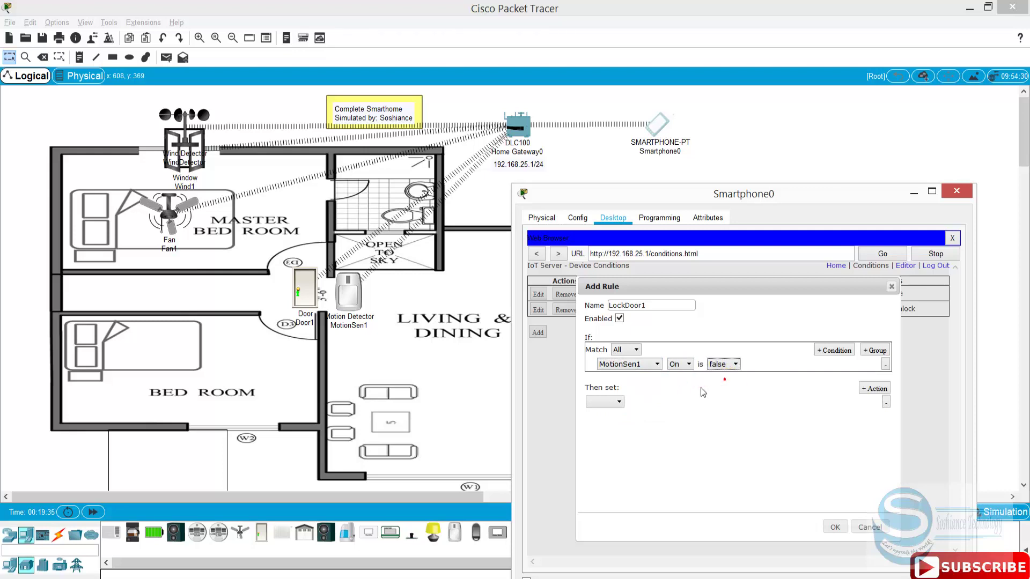
Make the rule set Door1's Lock to Lock and save it.
click(610, 401)
click(609, 422)
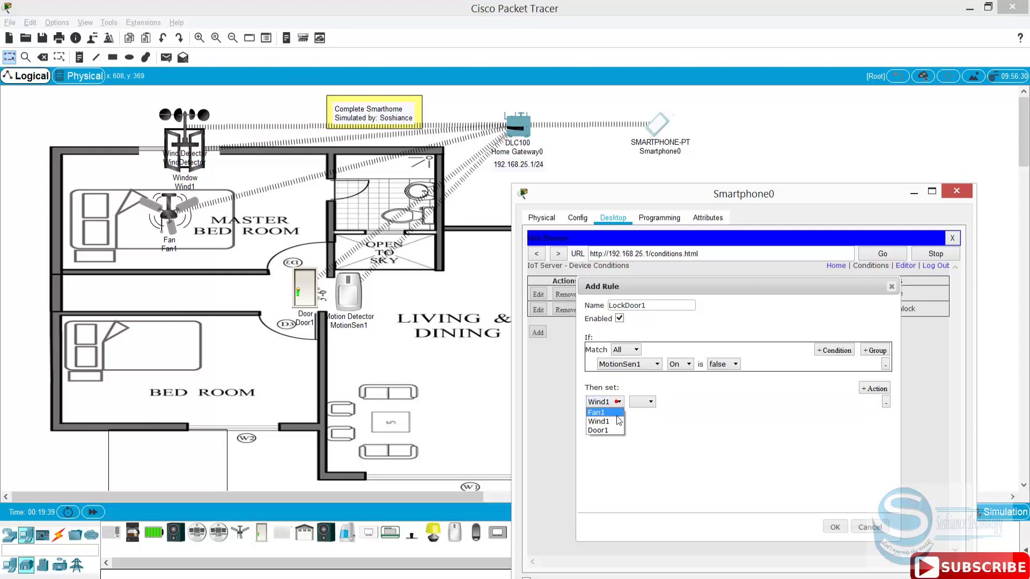
click(598, 430)
click(644, 402)
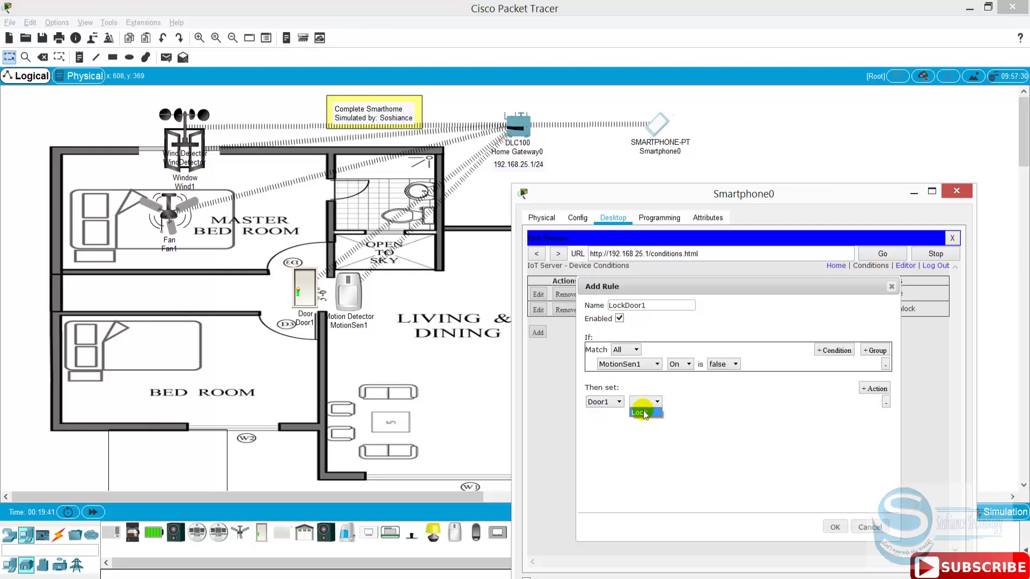
click(641, 412)
click(696, 401)
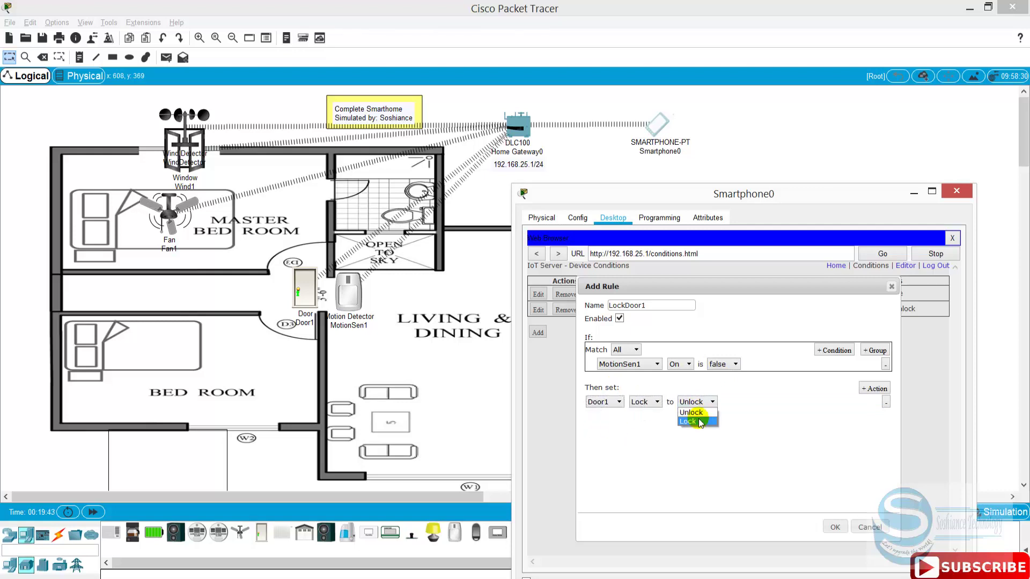
click(700, 422)
click(835, 526)
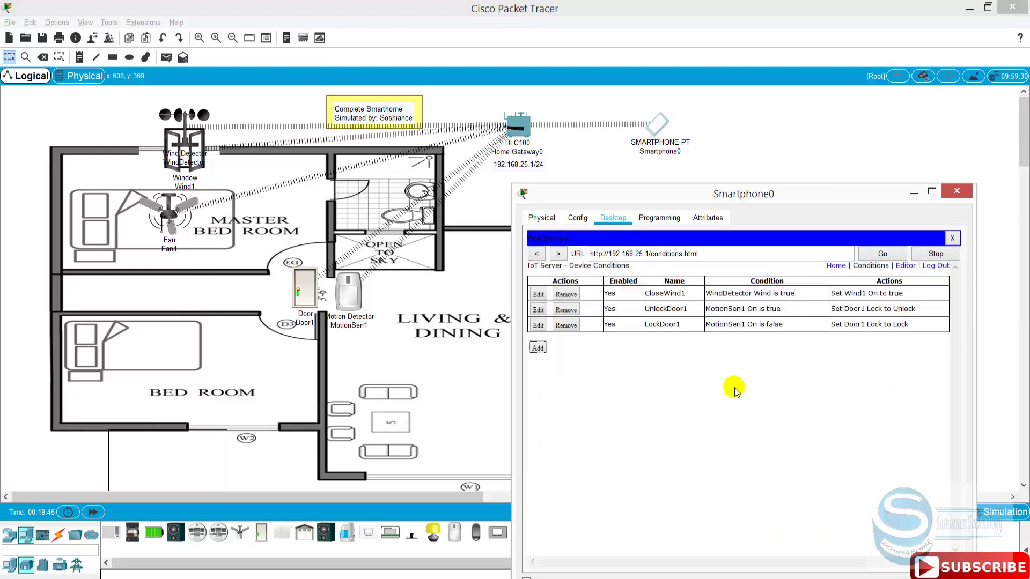
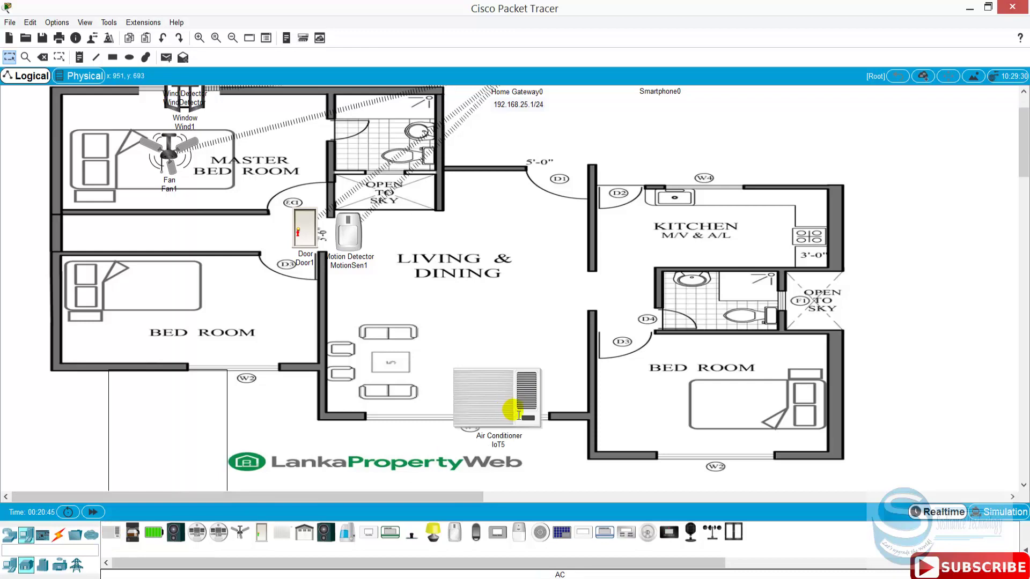
Rename the living-room air conditioner from IoT5 to AC1 and check its settings window.
click(519, 414)
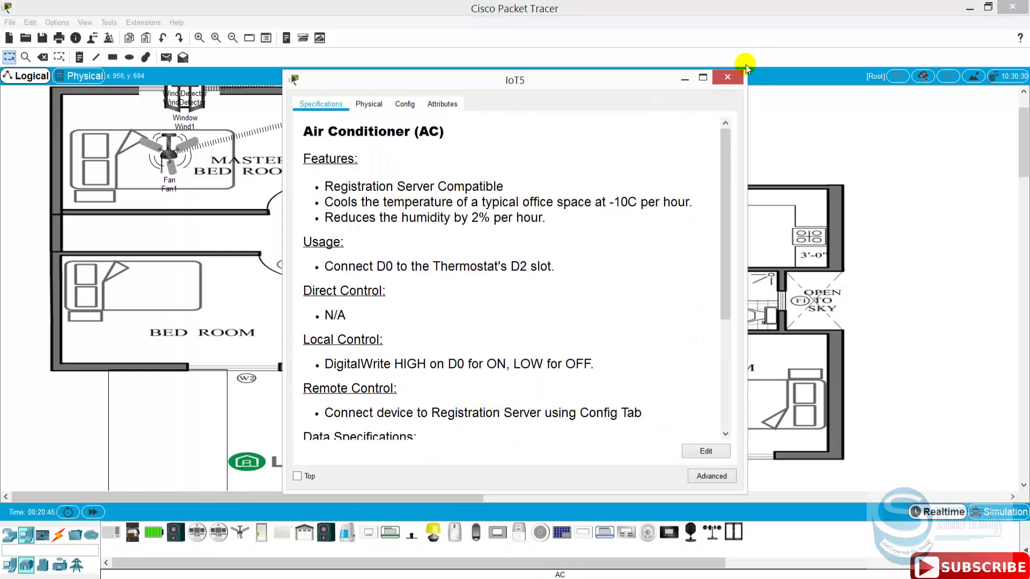
click(727, 77)
click(500, 447)
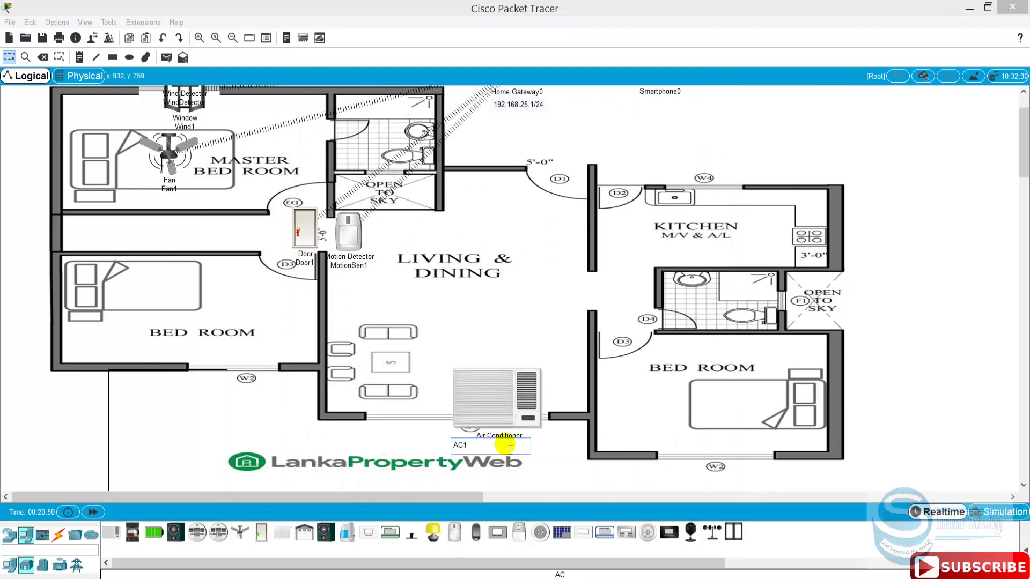
click(550, 352)
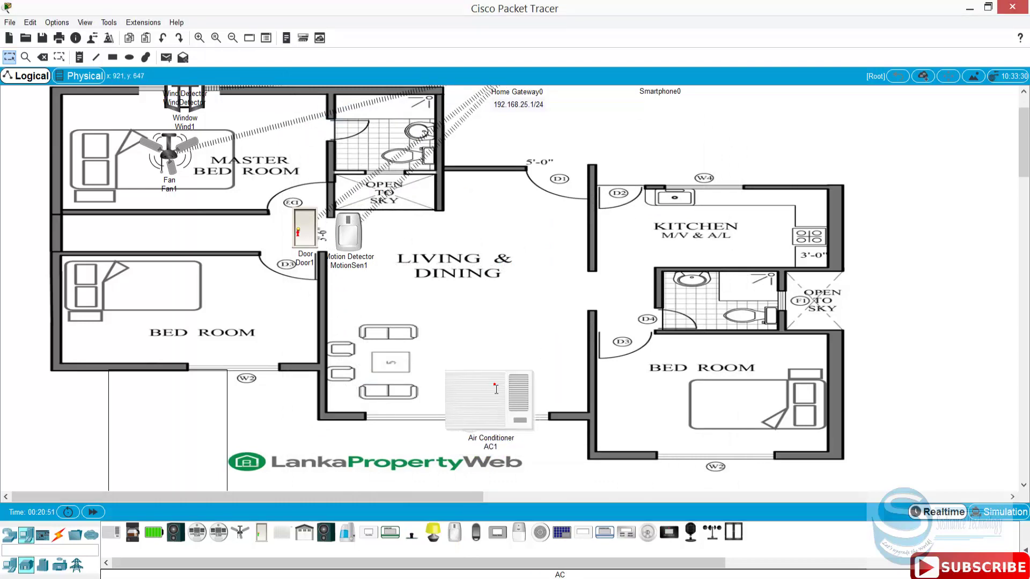
click(492, 388)
click(728, 77)
click(507, 394)
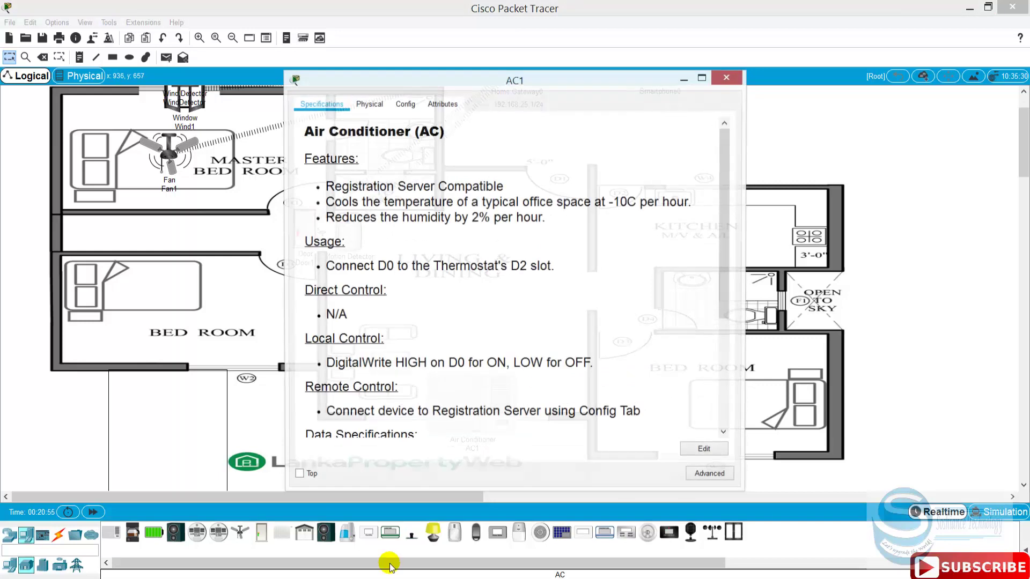
click(727, 77)
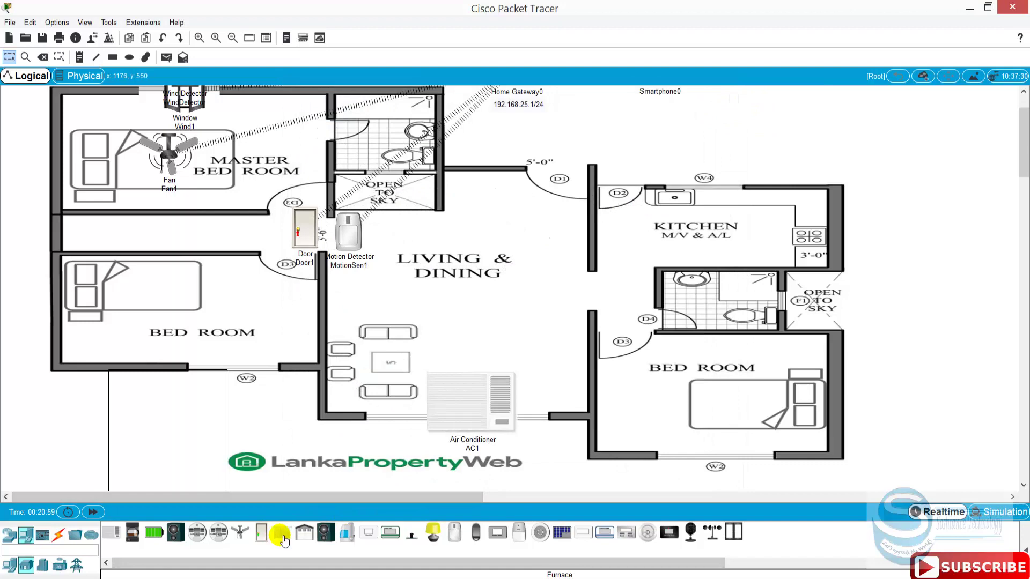
Place a furnace from the Home devices bar right beside AC1.
drag(283, 539, 572, 402)
click(570, 402)
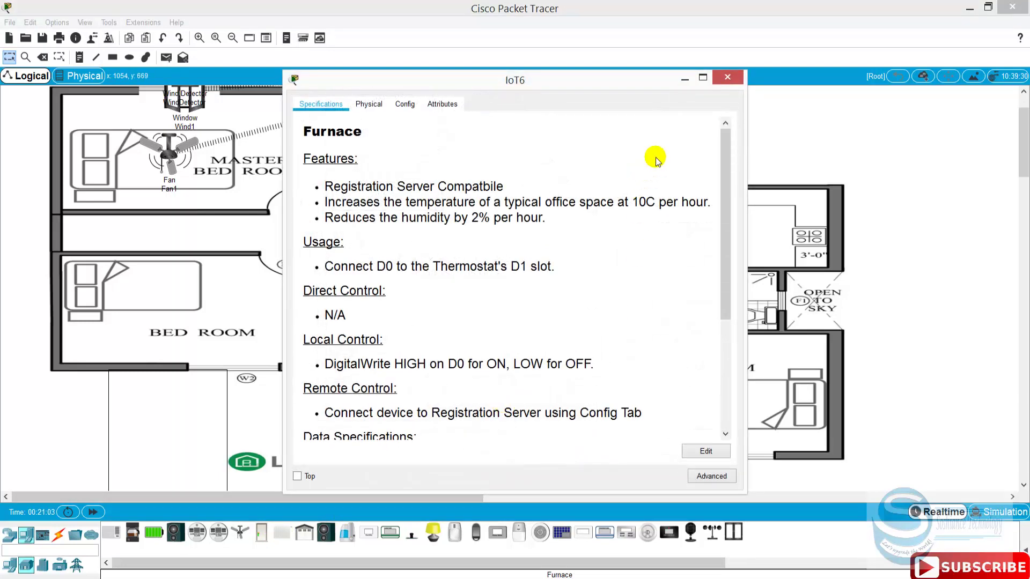
click(726, 73)
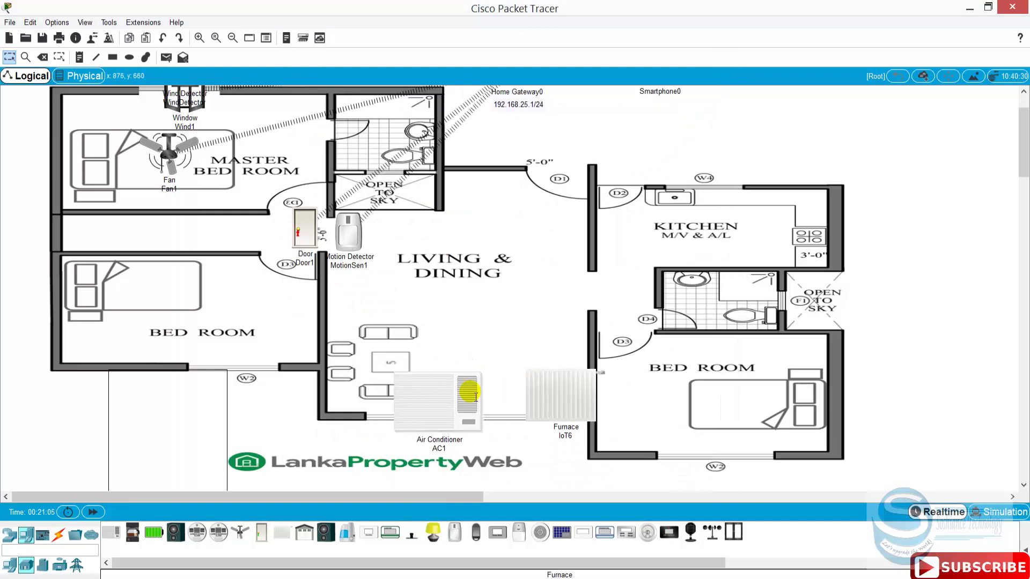
click(474, 394)
click(727, 77)
drag(547, 401, 545, 406)
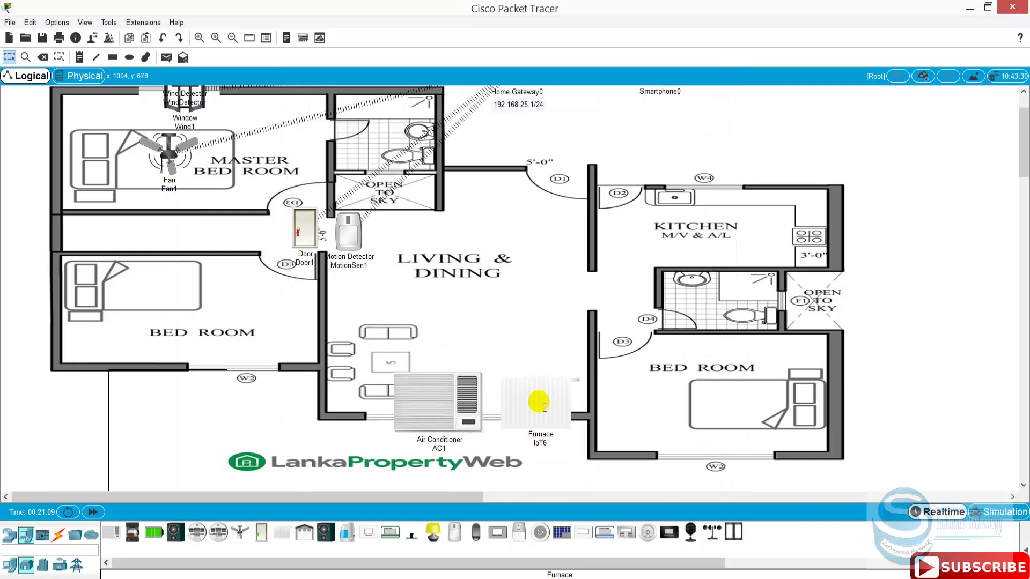
Name the new furnace Furnace1.
click(551, 450)
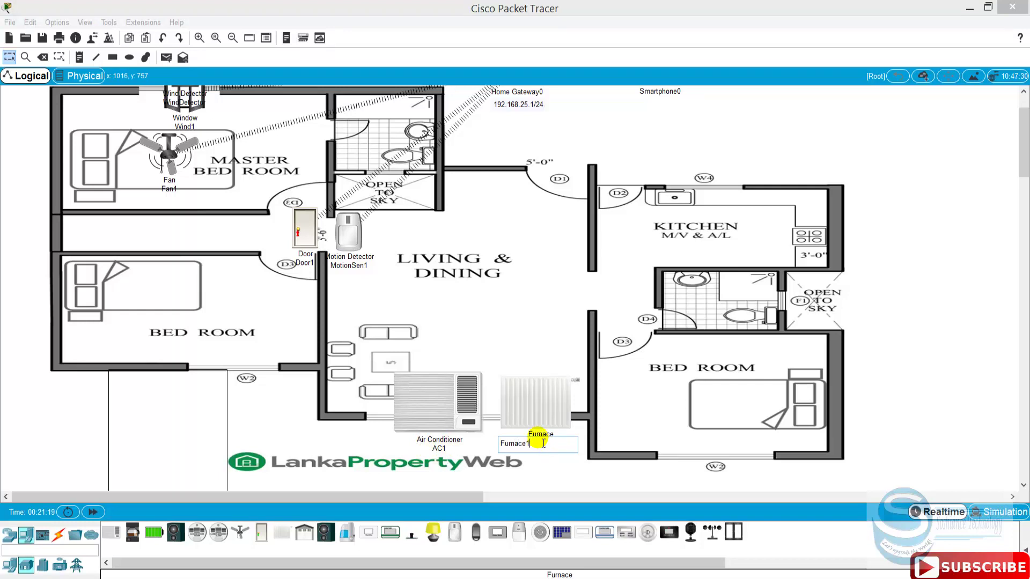
text(Furnace1)
key(Return)
Switch AC1's network adapter to PT-IOT-NM-1W in Advanced I/O Config.
click(452, 400)
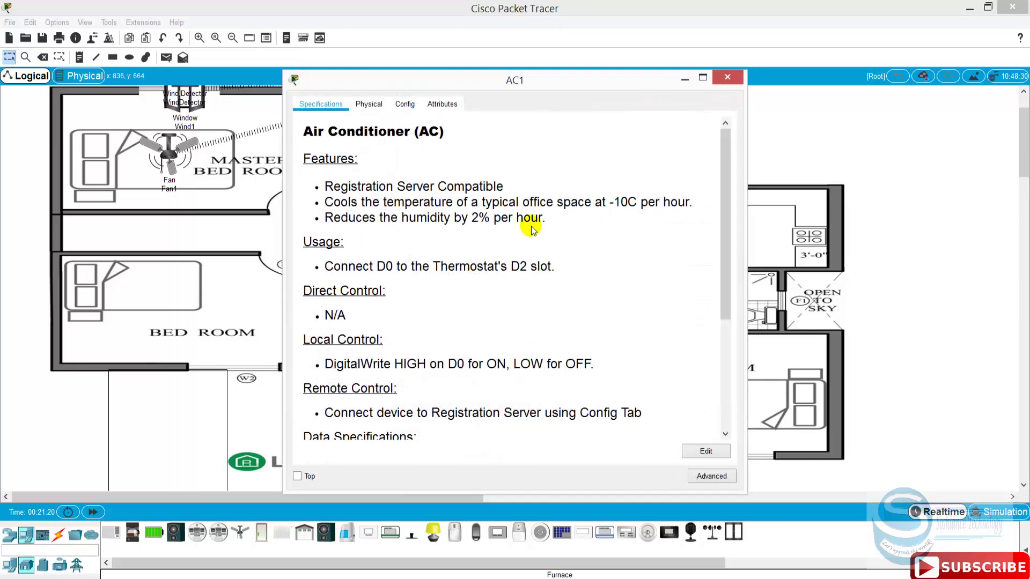
drag(482, 80, 280, 97)
click(208, 120)
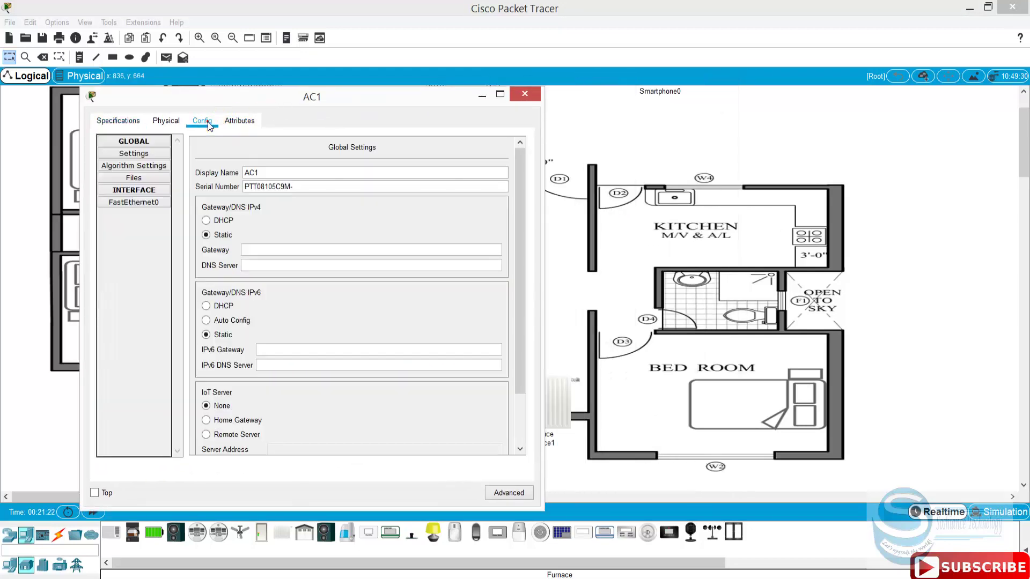
click(507, 492)
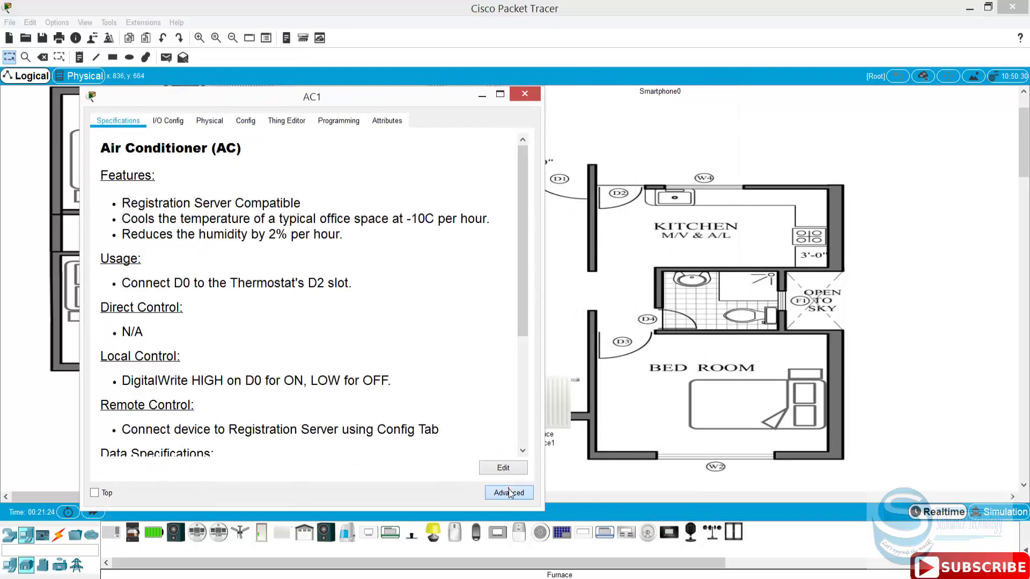
click(168, 120)
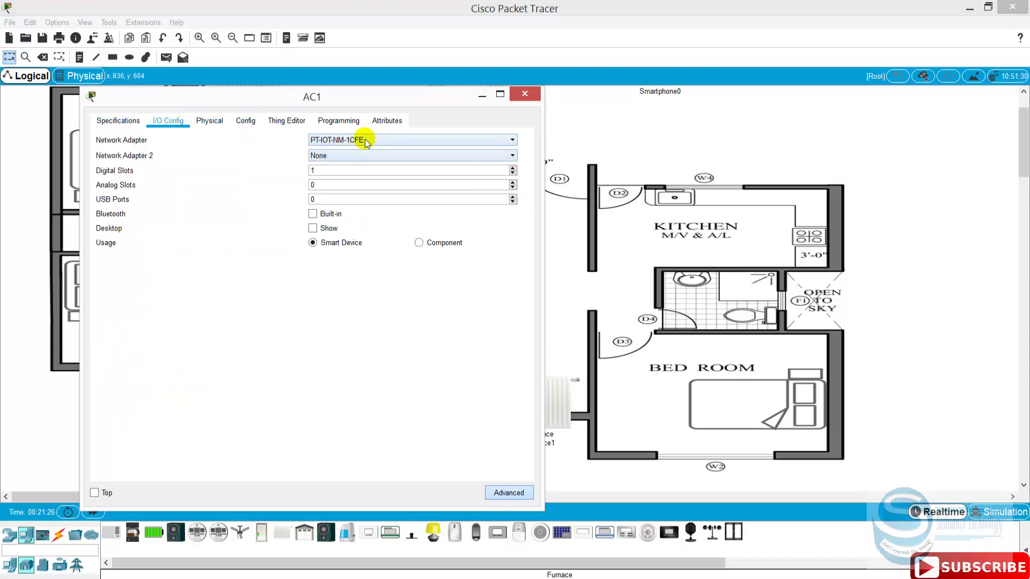
click(349, 141)
click(366, 189)
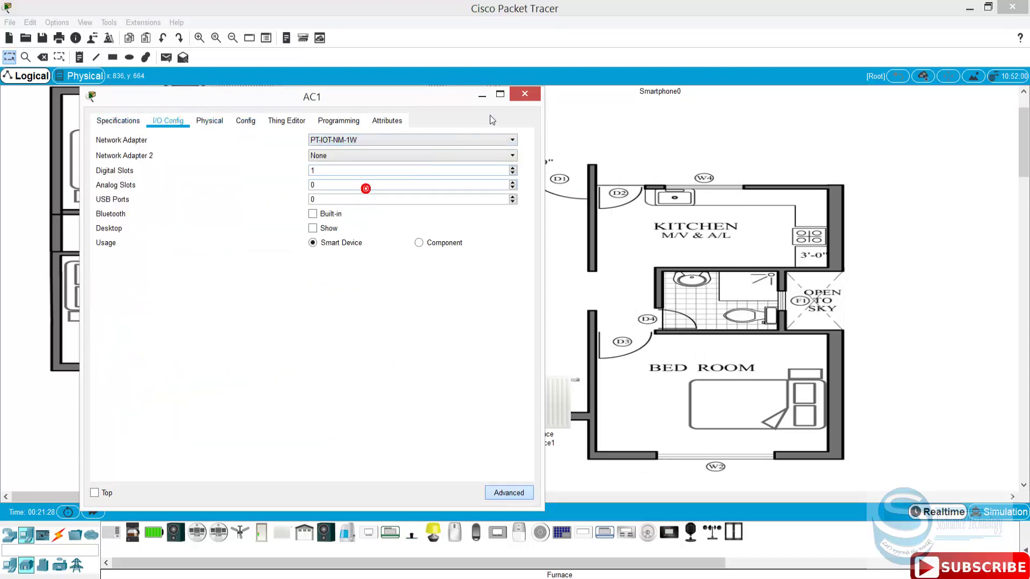
click(524, 96)
Switch Furnace1's network adapter to PT-IOT-NM-1W in Advanced I/O Config.
click(519, 414)
click(404, 108)
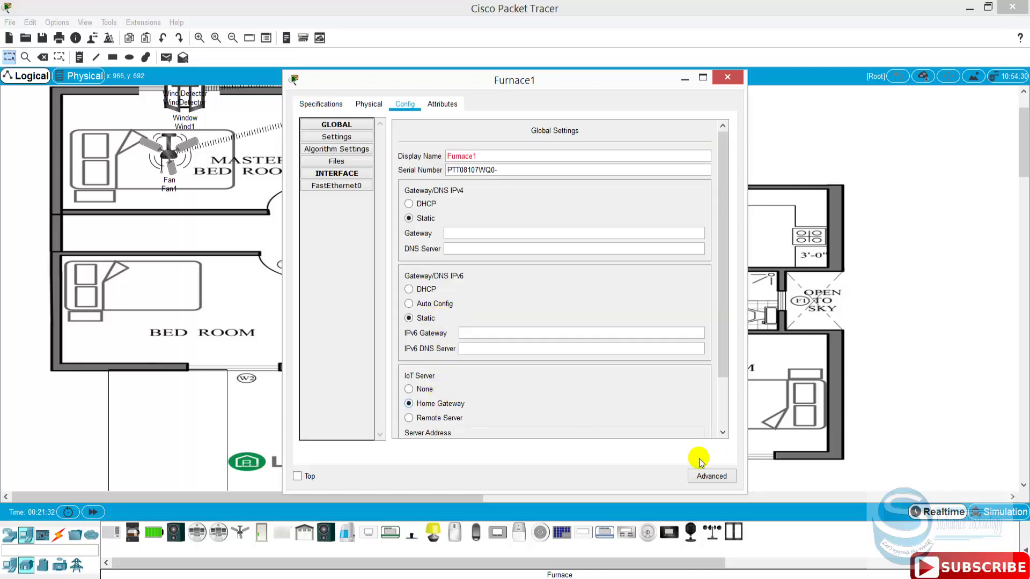
click(705, 475)
click(371, 104)
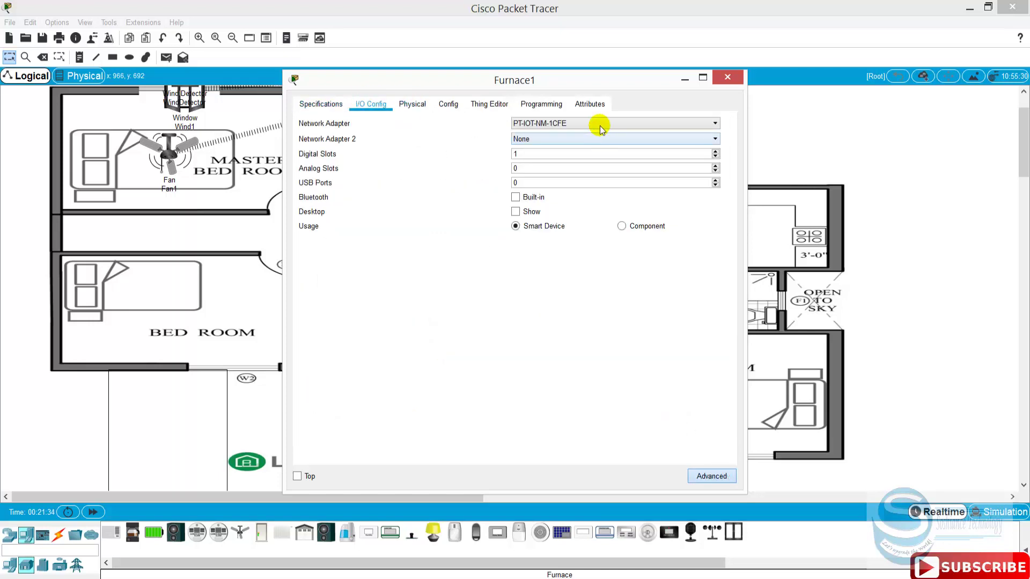
click(600, 125)
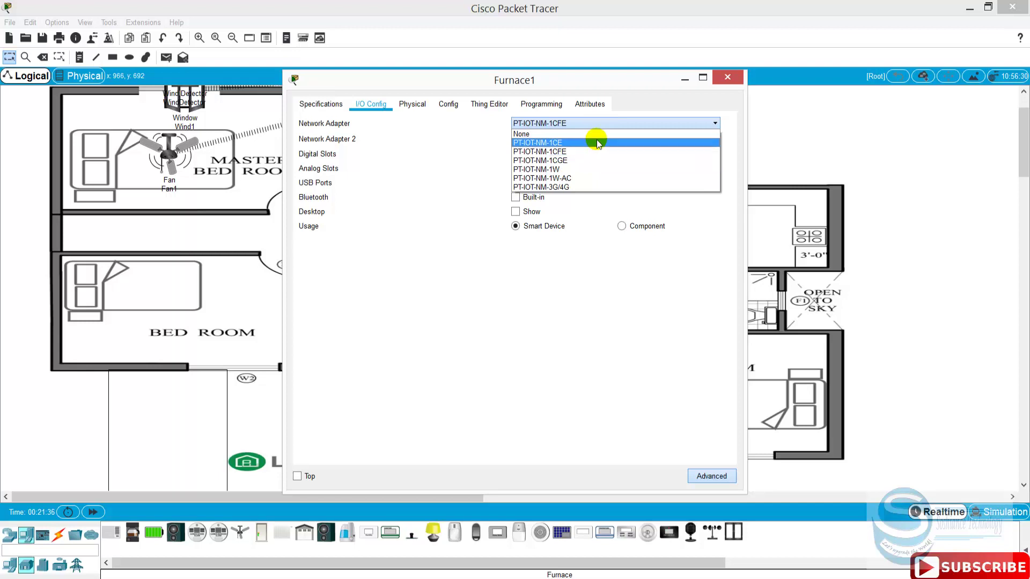
click(596, 169)
click(727, 77)
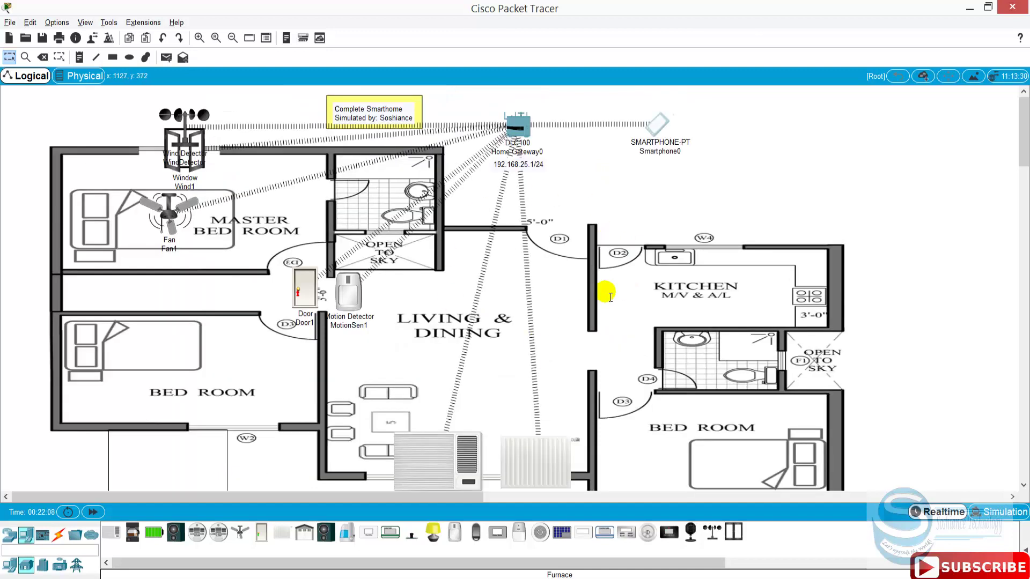
In Smartphone0's IoT server list, expand Furnace1 and AC1 and switch Furnace1 off.
click(657, 124)
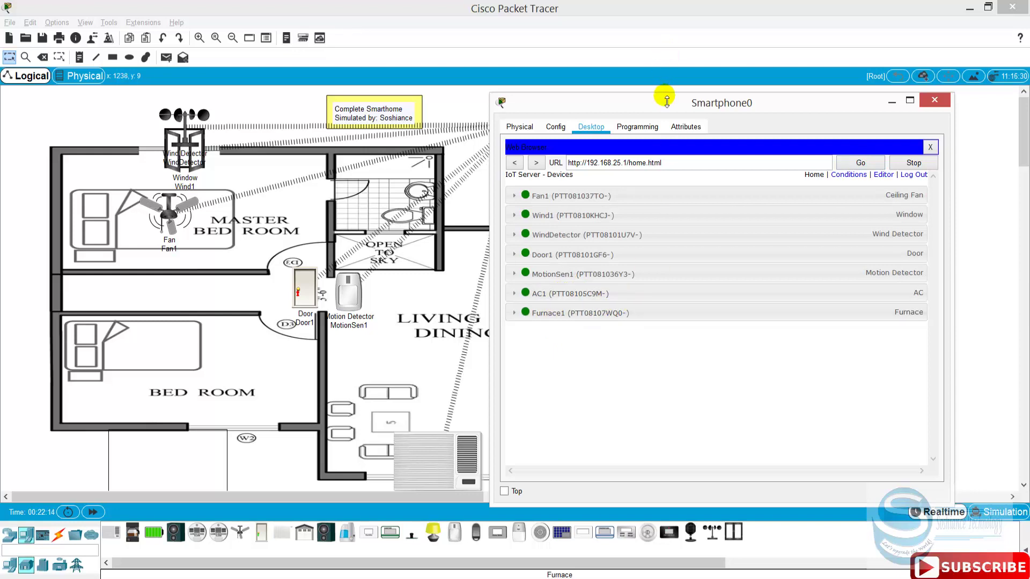
click(903, 313)
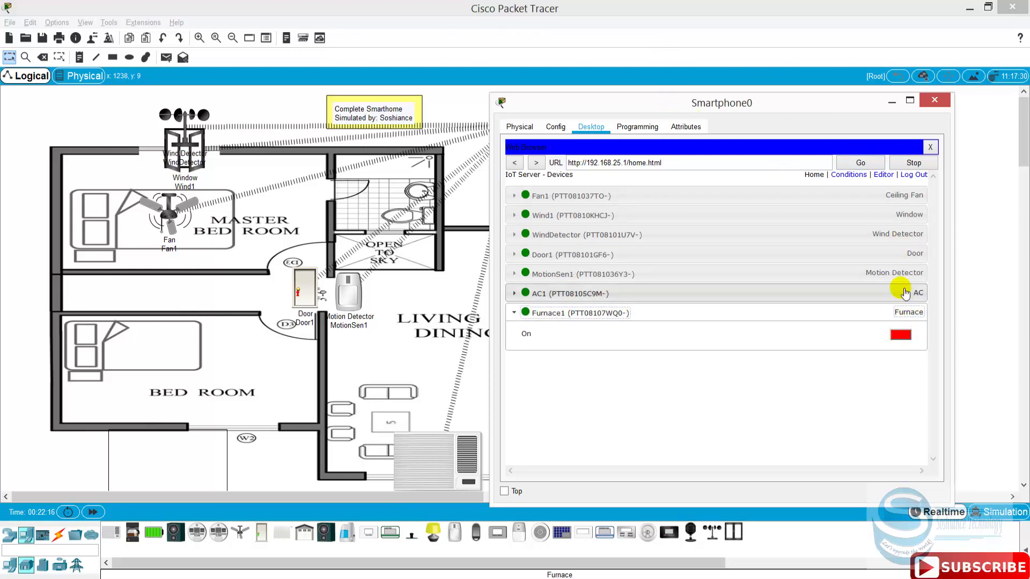
drag(826, 110, 367, 107)
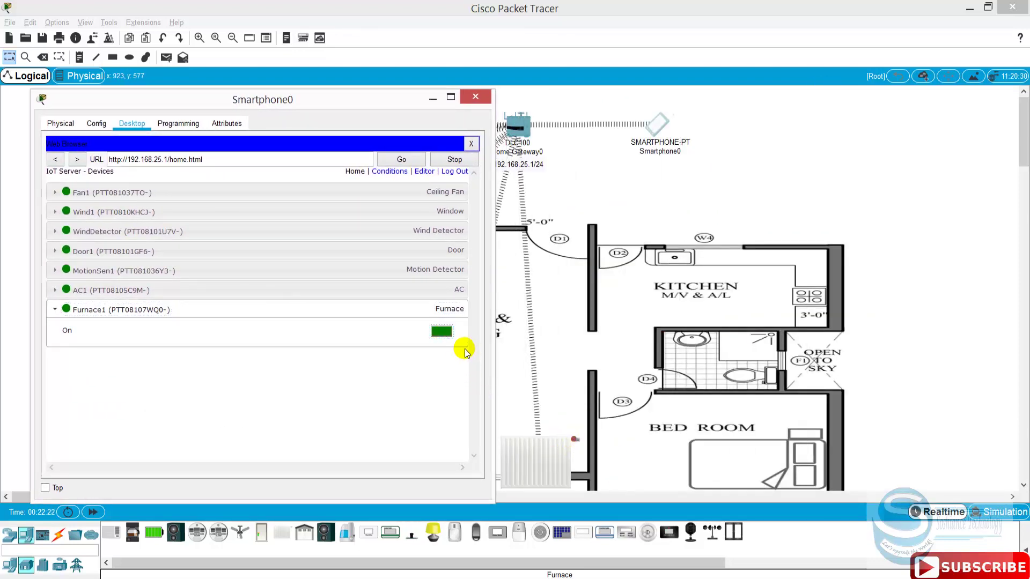
click(441, 331)
click(449, 290)
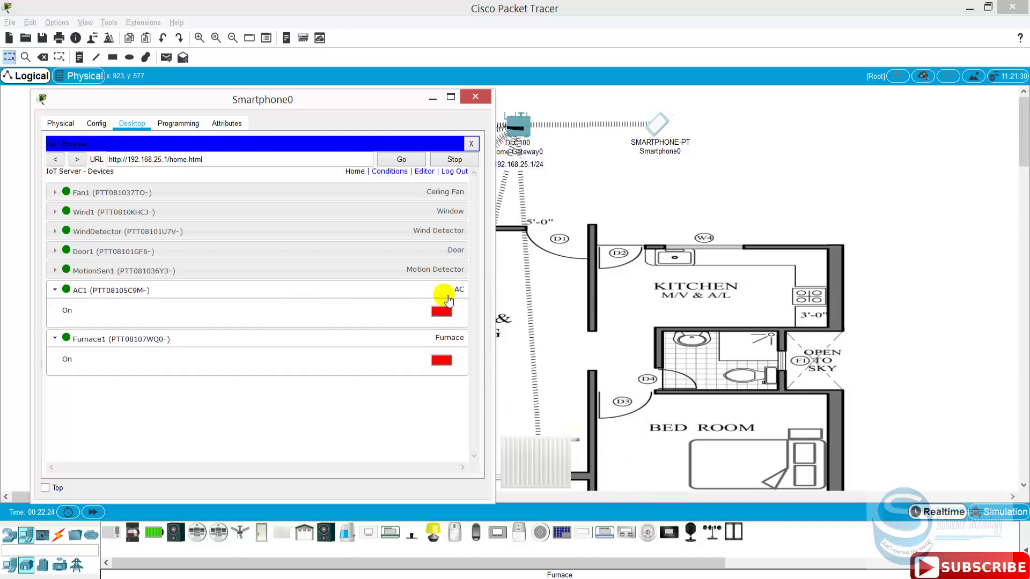
drag(379, 106, 877, 122)
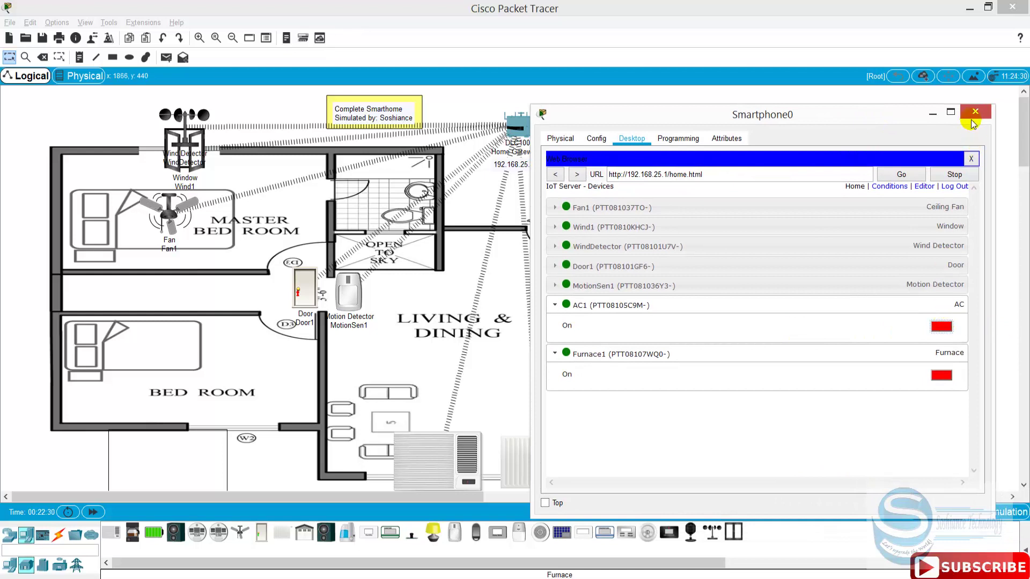
mouse_move(814, 116)
mouse_down()
mouse_move(815, 135)
mouse_move(819, 116)
mouse_up()
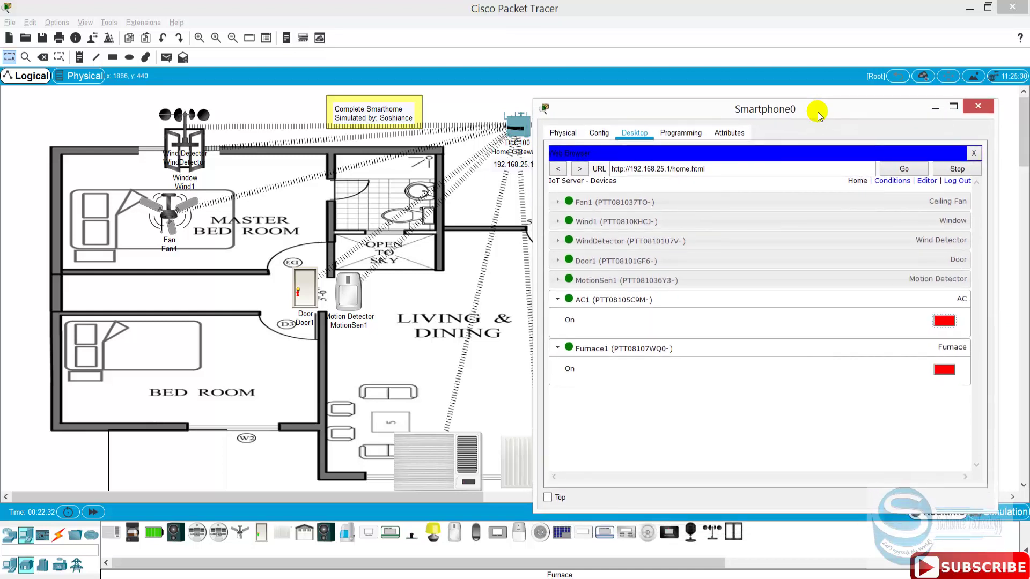
click(934, 109)
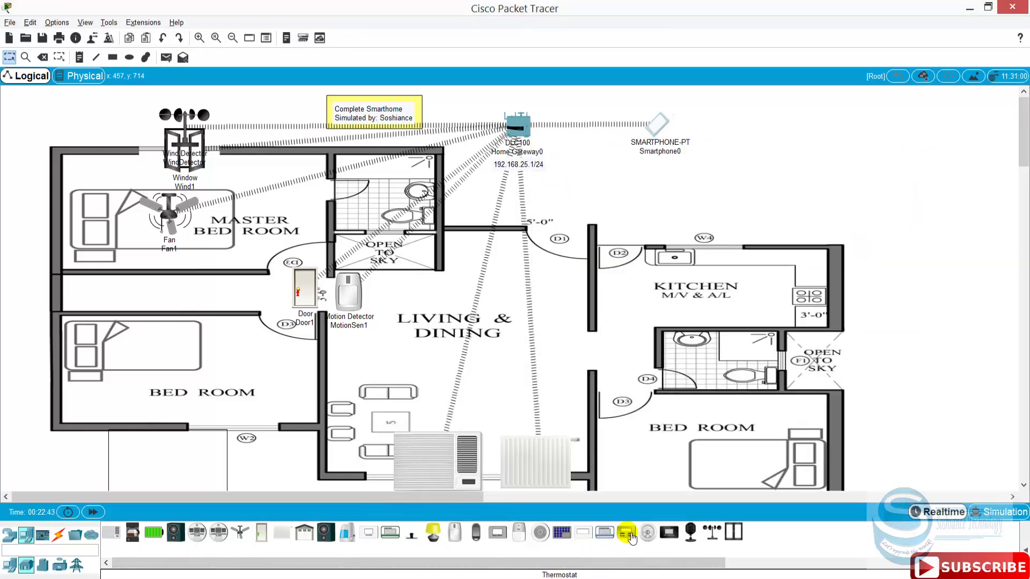
Place a thermostat named Therm in the living room and set it to cooling mode.
click(510, 402)
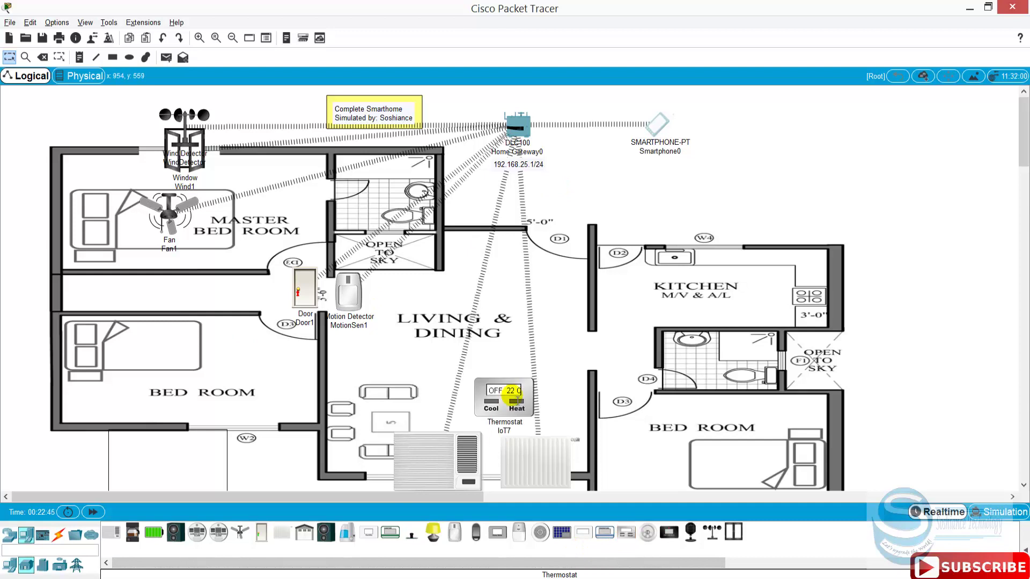
mouse_move(525, 398)
mouse_down()
mouse_move(498, 394)
mouse_move(519, 393)
mouse_up()
click(494, 426)
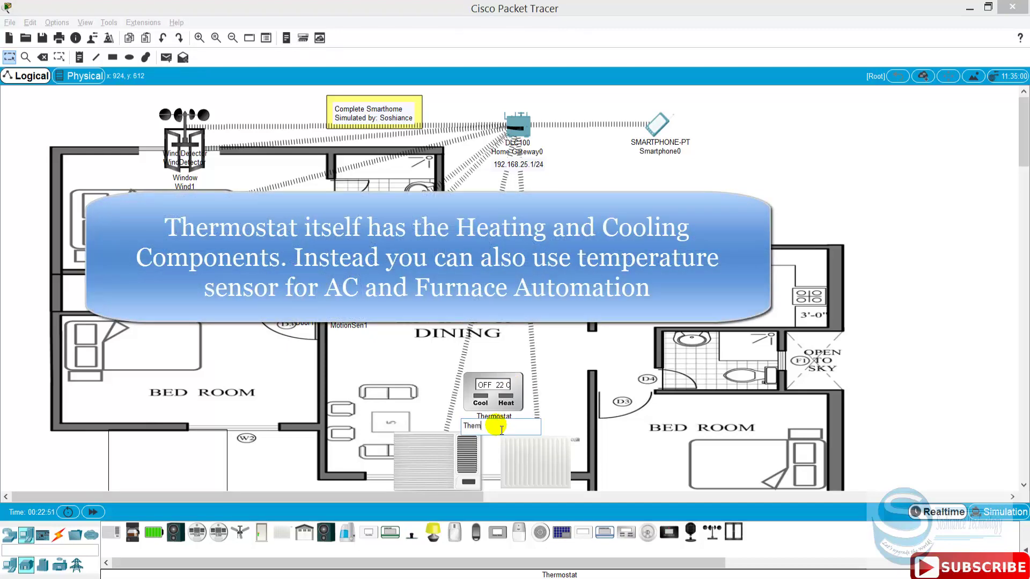
text(Therm)
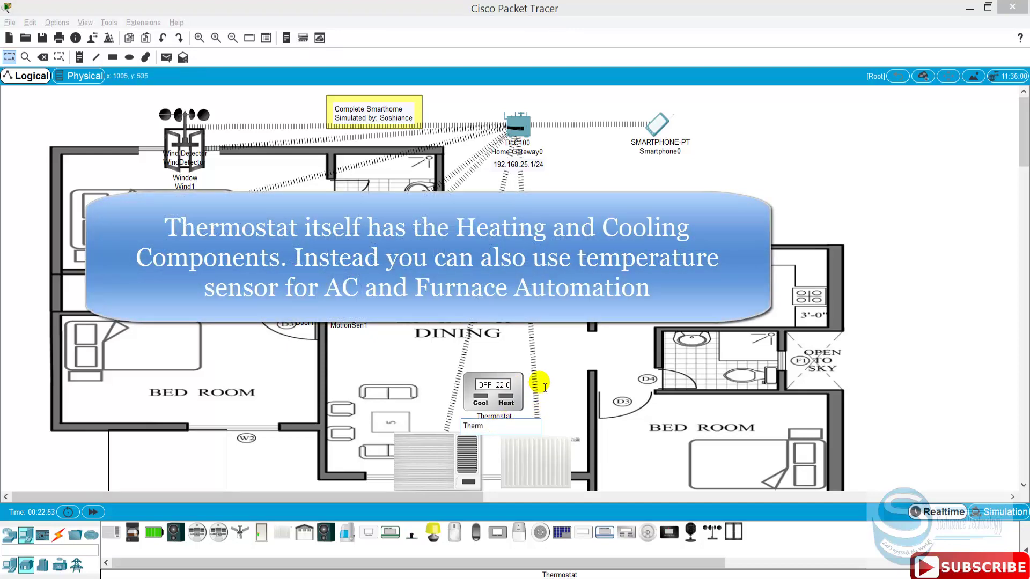
key(Return)
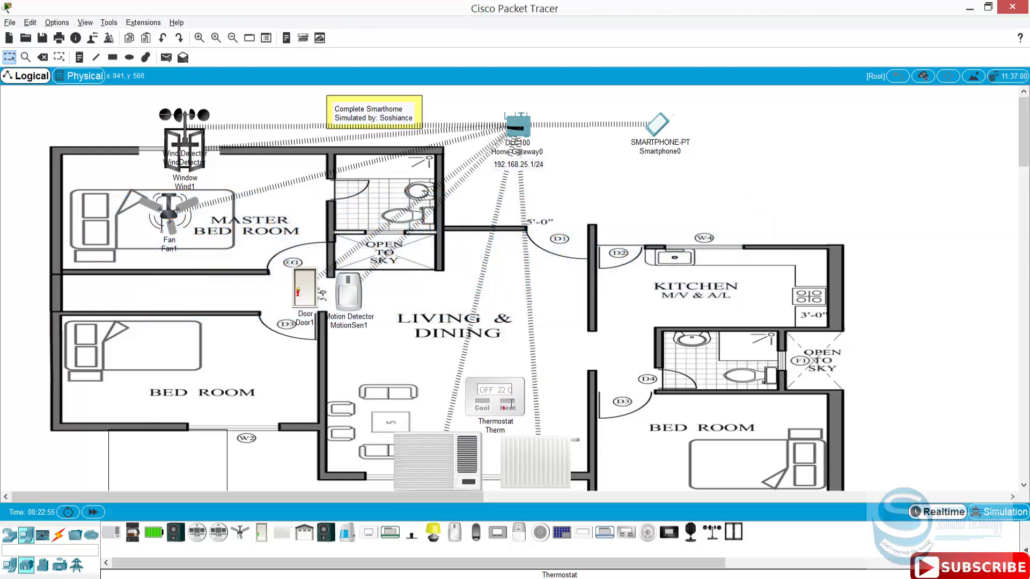
click(508, 413)
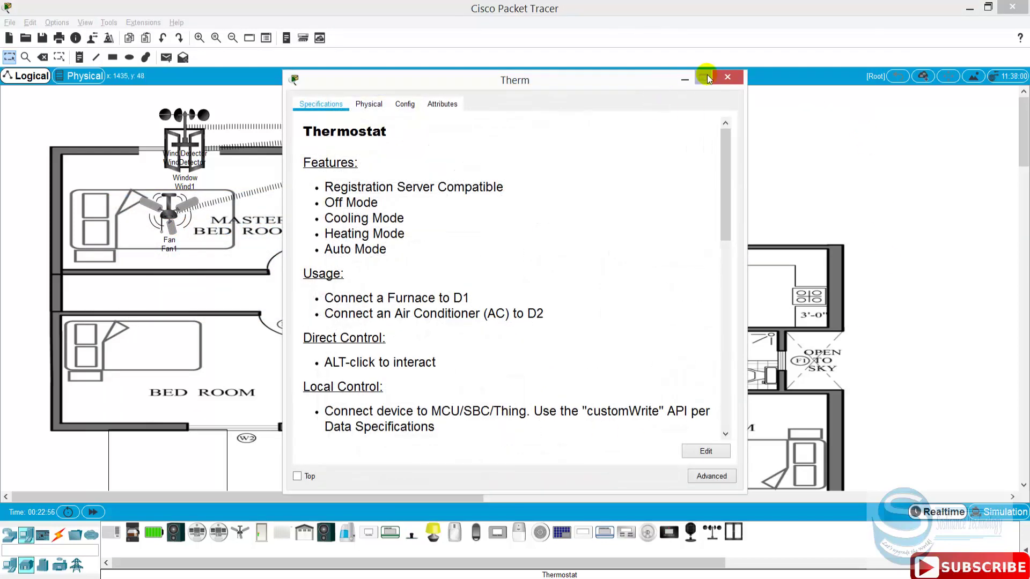
click(727, 78)
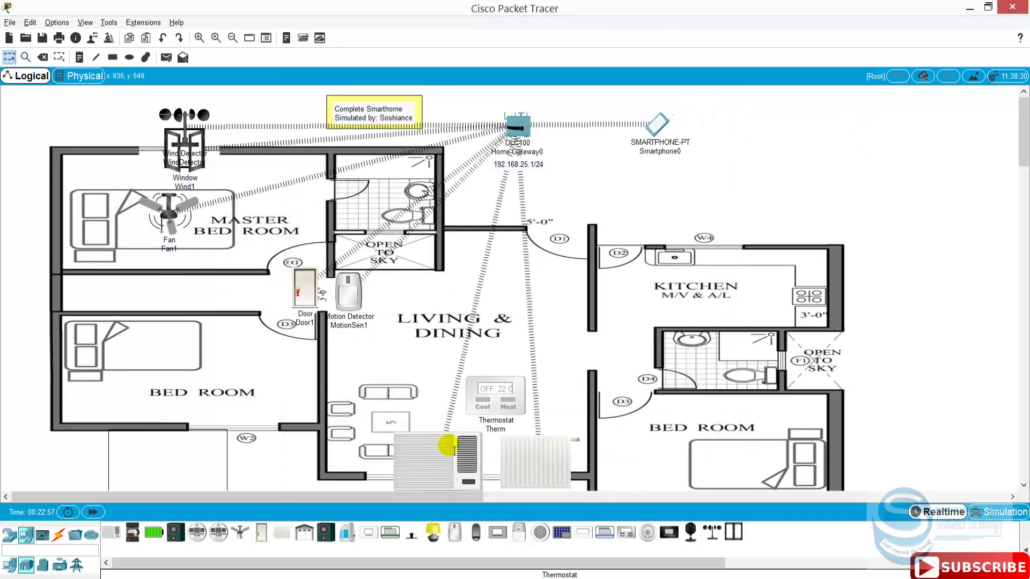
alt+click(482, 407)
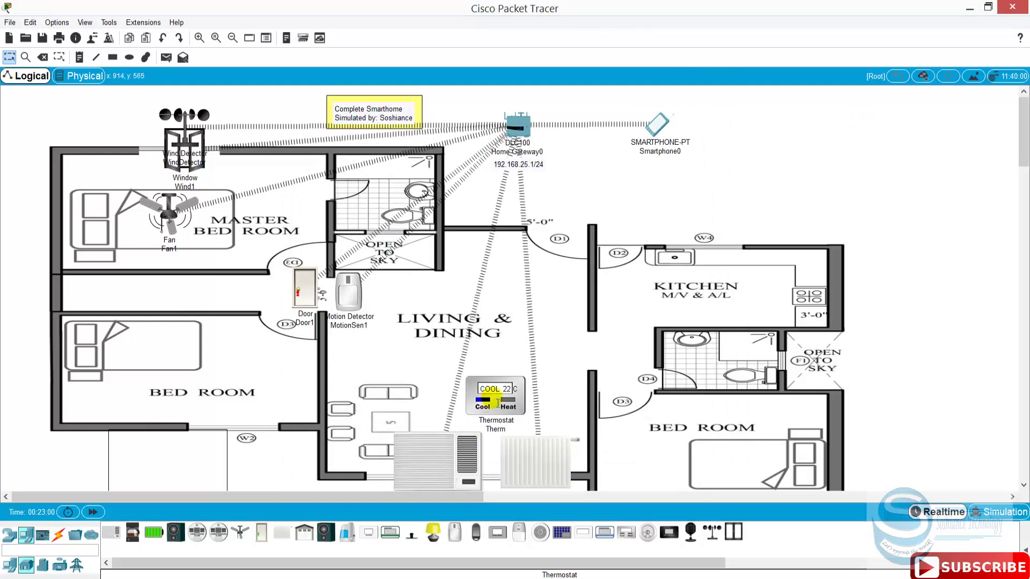
Change Therm's network adapter from PT-IOT-NM-1CFE to PT-IOT-NM-1W.
click(498, 403)
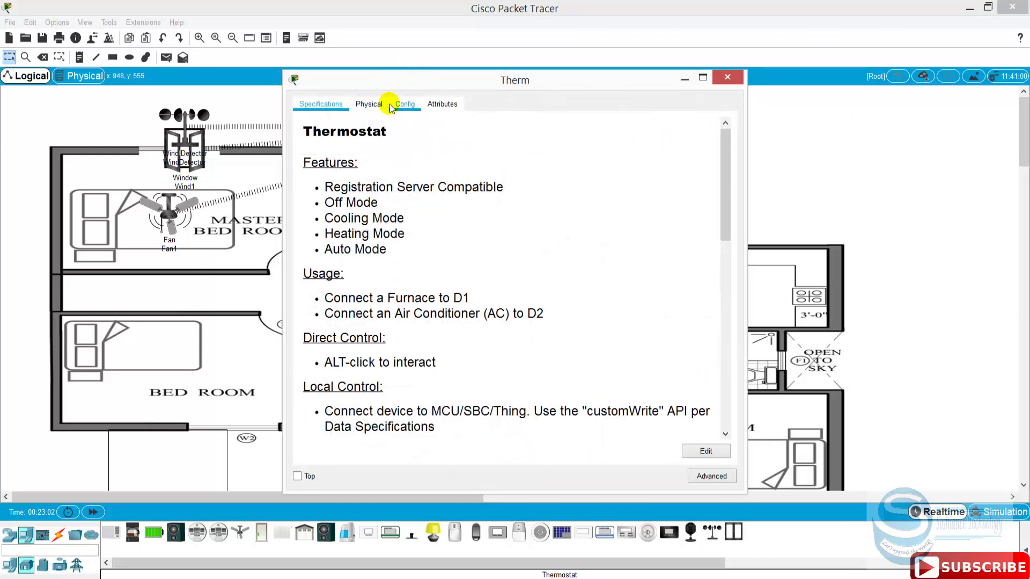
click(403, 105)
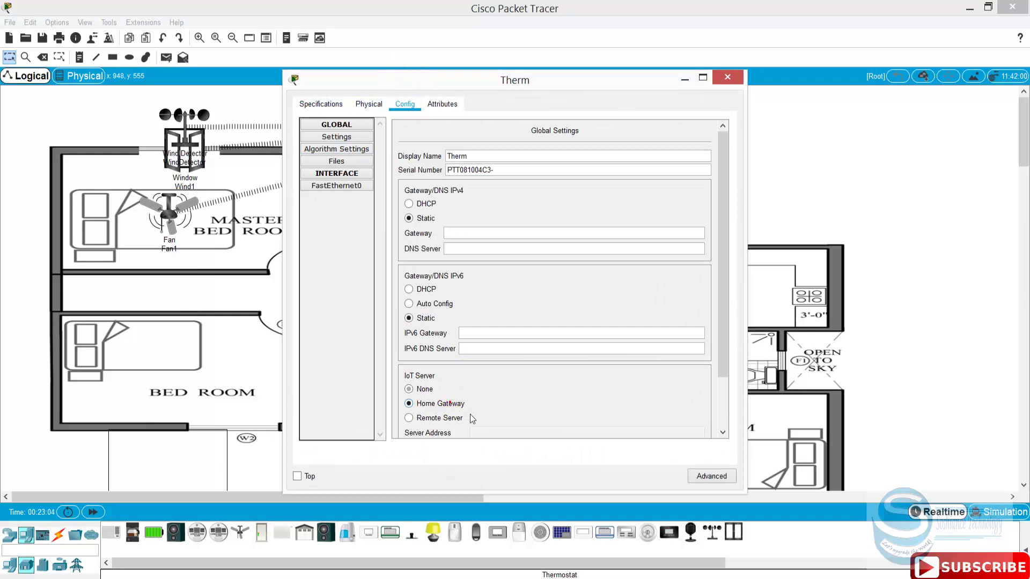
click(700, 477)
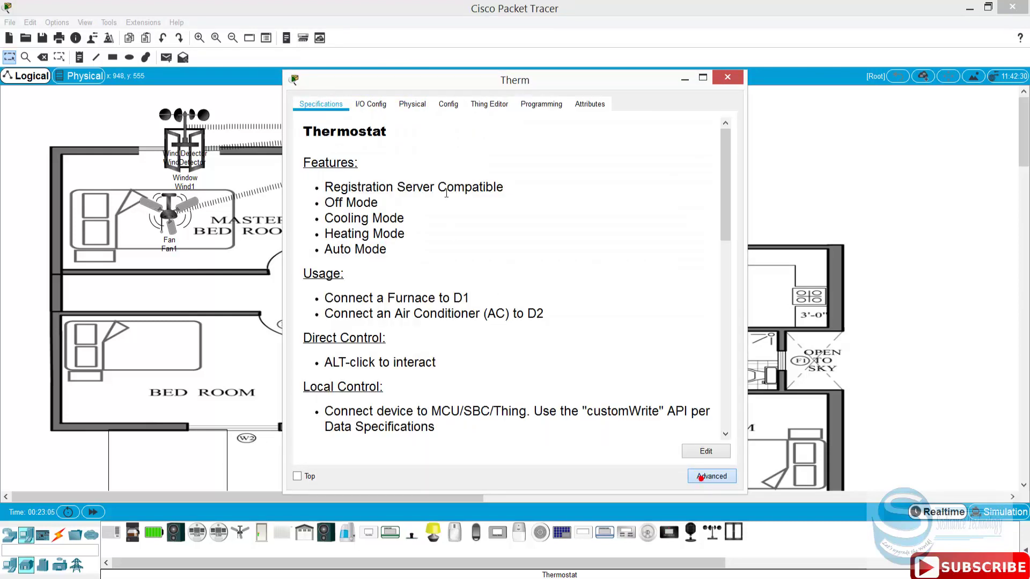
click(371, 104)
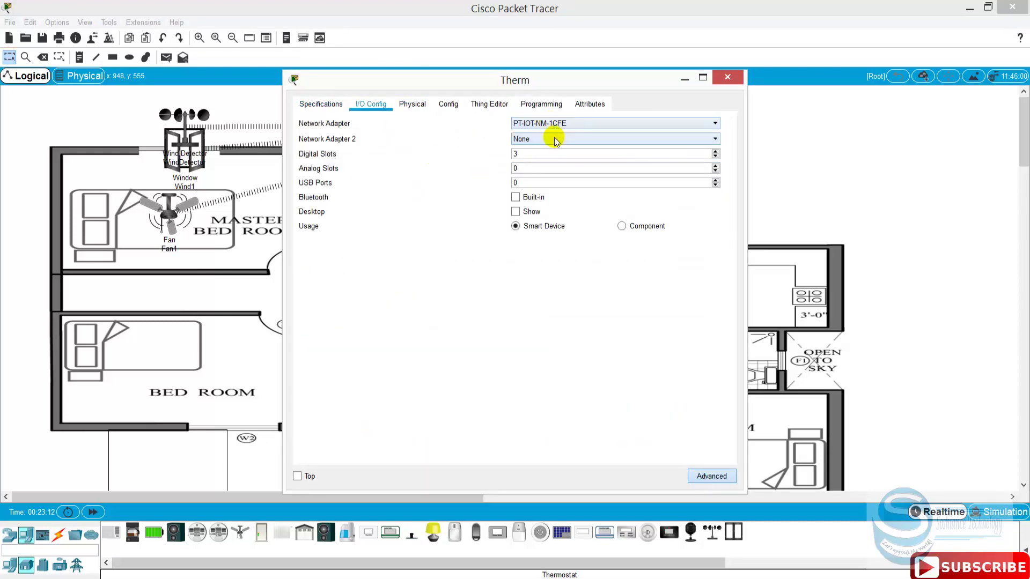
click(554, 123)
click(558, 166)
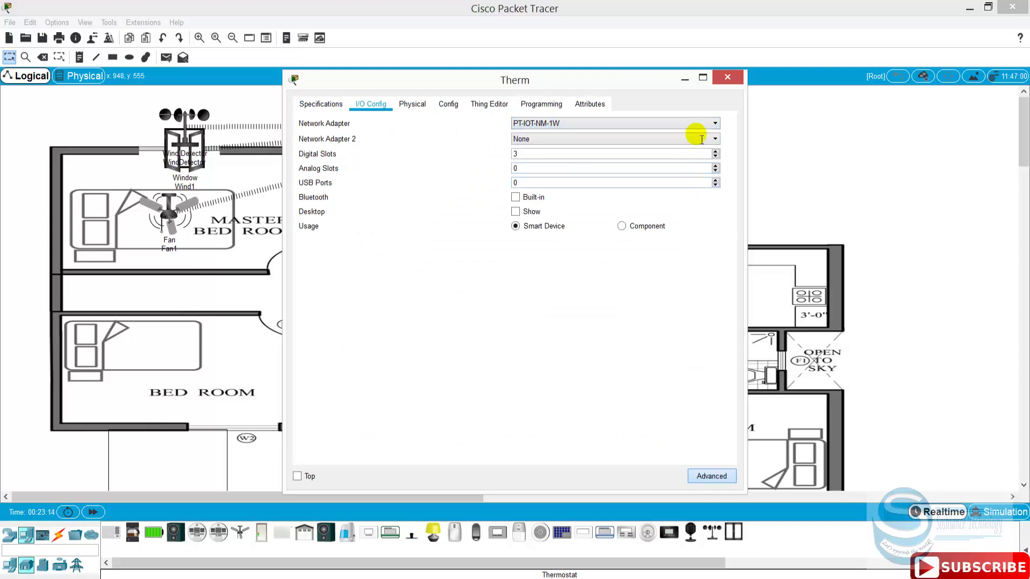
click(727, 78)
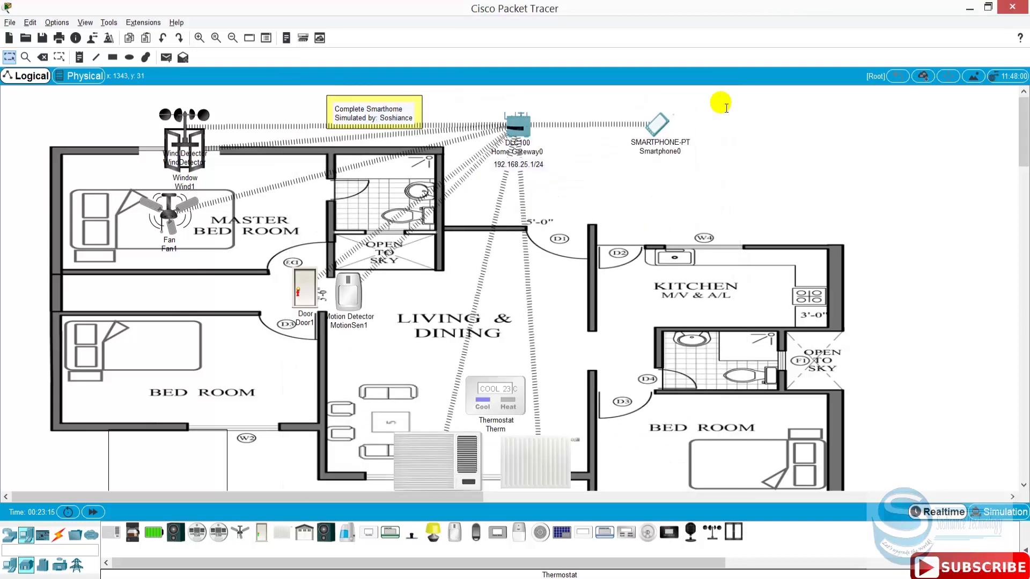
Reload Smartphone0's IoT device list so Therm appears, then go to the Conditions page.
key(alt+Tab)
key(alt+Tab)
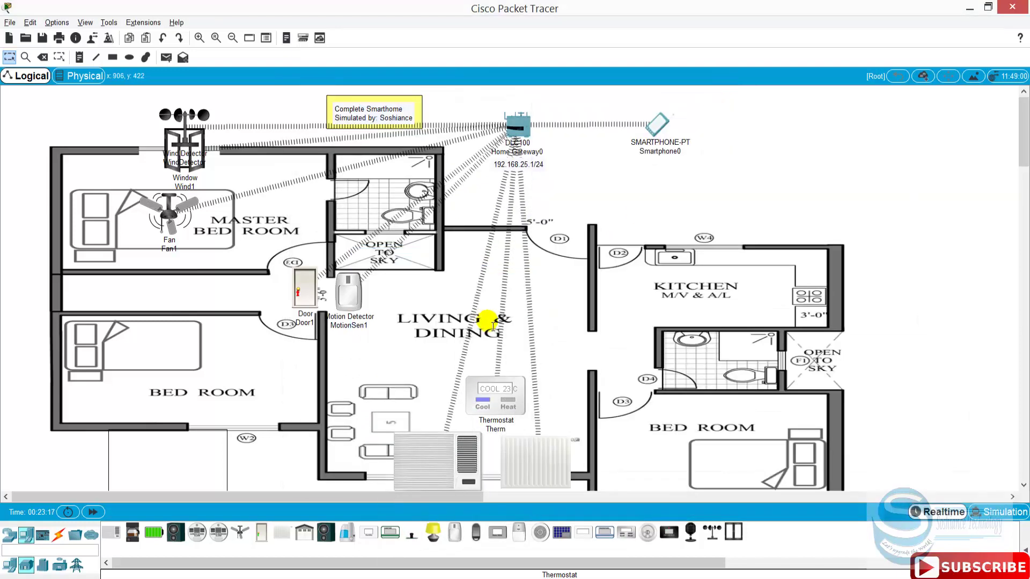
click(525, 397)
click(728, 78)
key(alt+Tab)
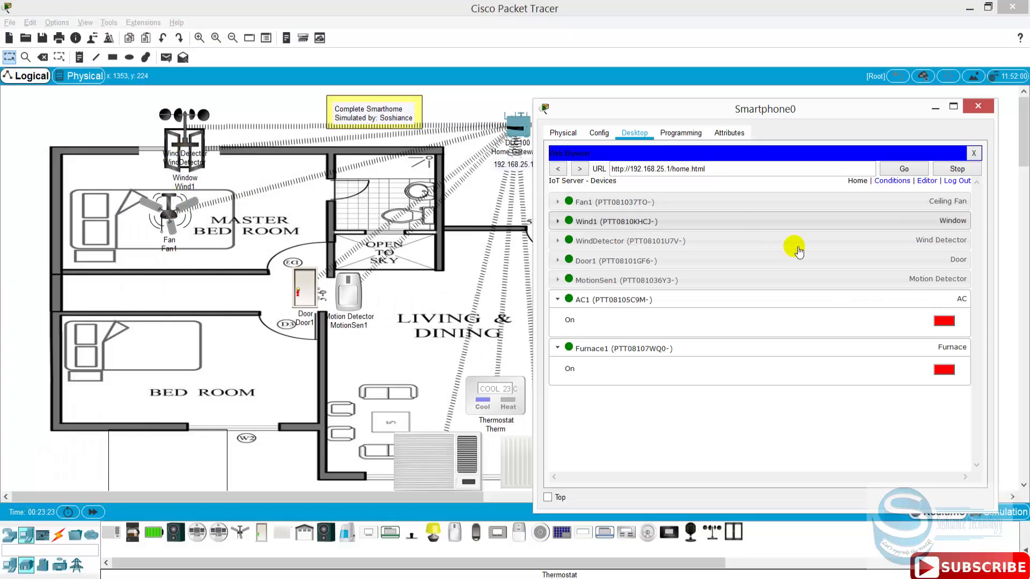
click(902, 170)
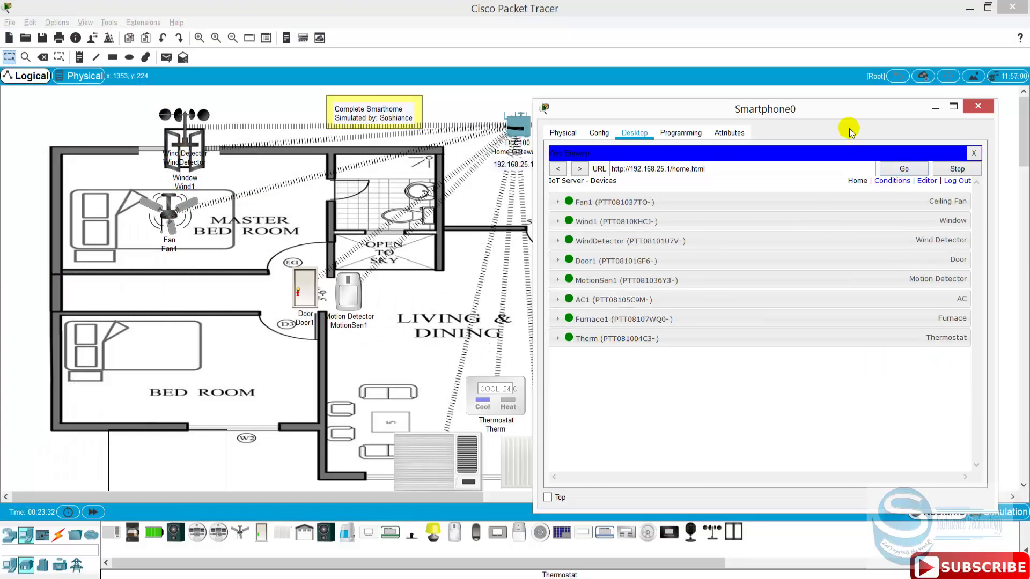
drag(838, 116, 871, 115)
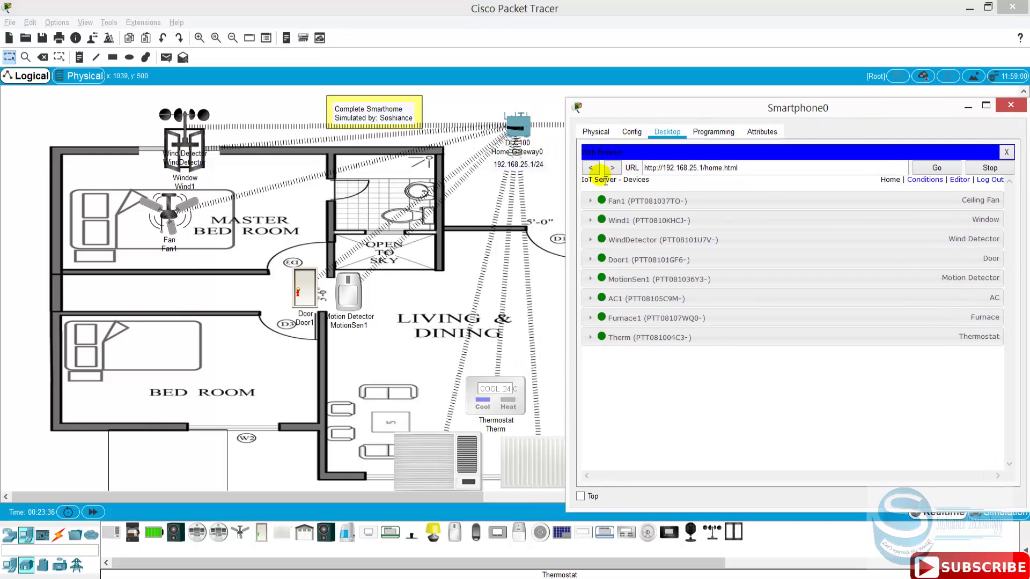
click(924, 181)
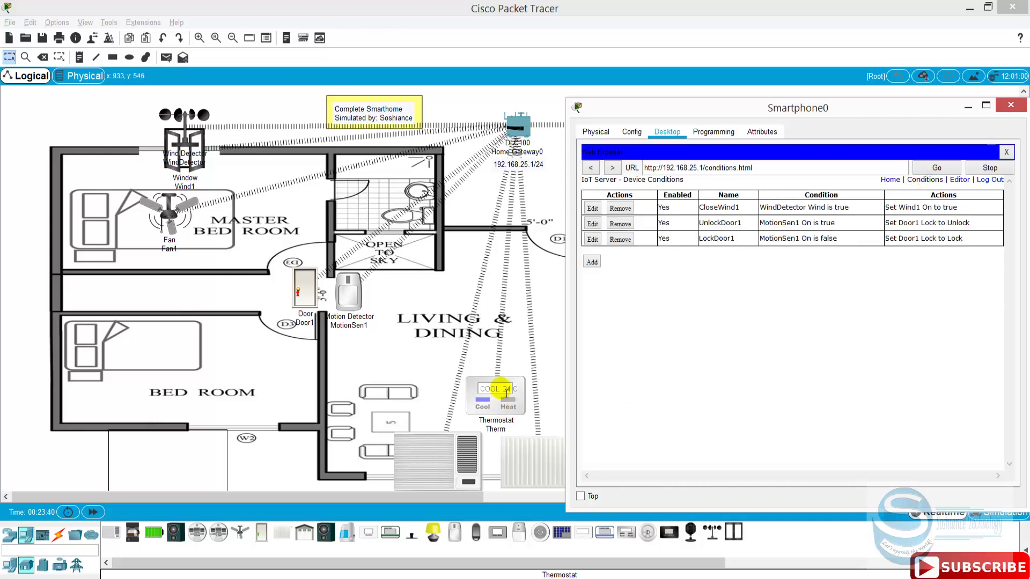
Add rule OnAC: if Therm Temperature >= 20, set AC1 On to true.
click(591, 262)
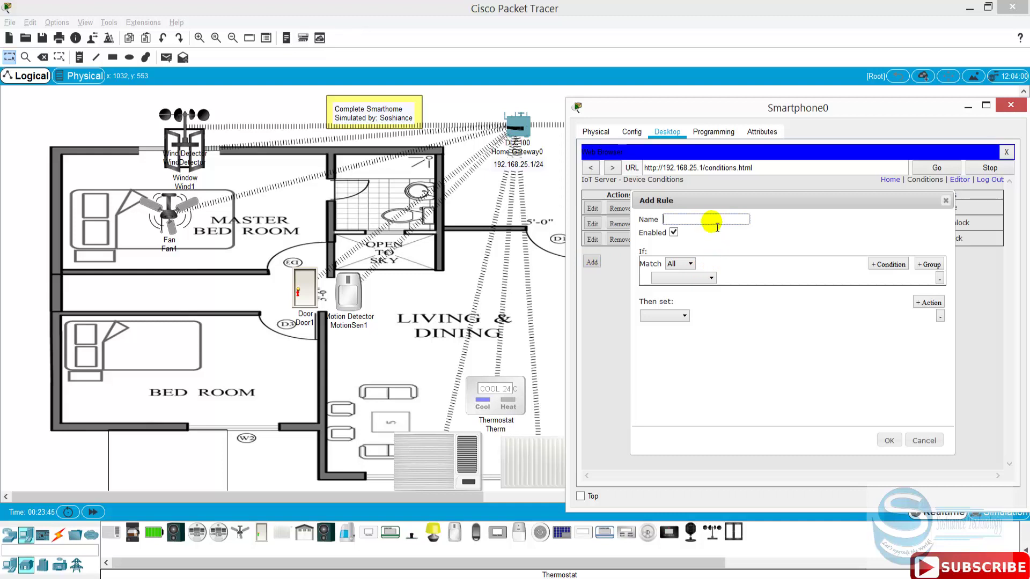
click(717, 227)
click(697, 278)
click(692, 350)
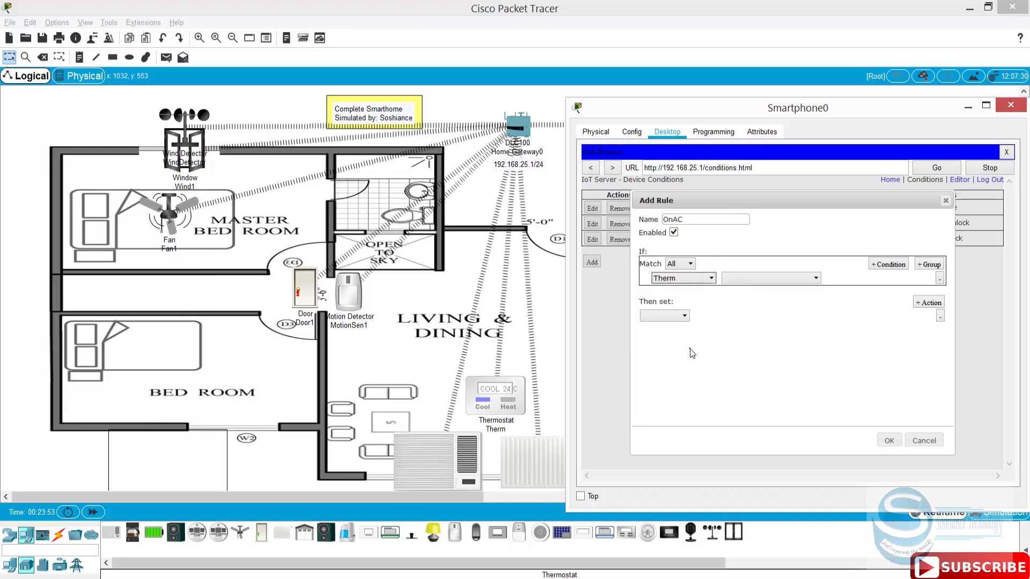
click(764, 279)
click(759, 294)
click(839, 280)
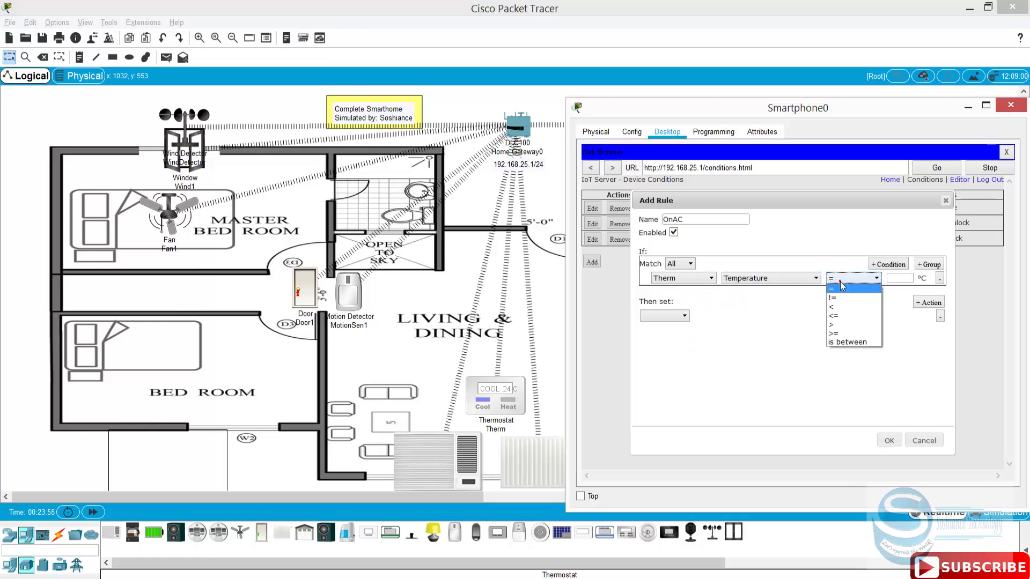
click(838, 333)
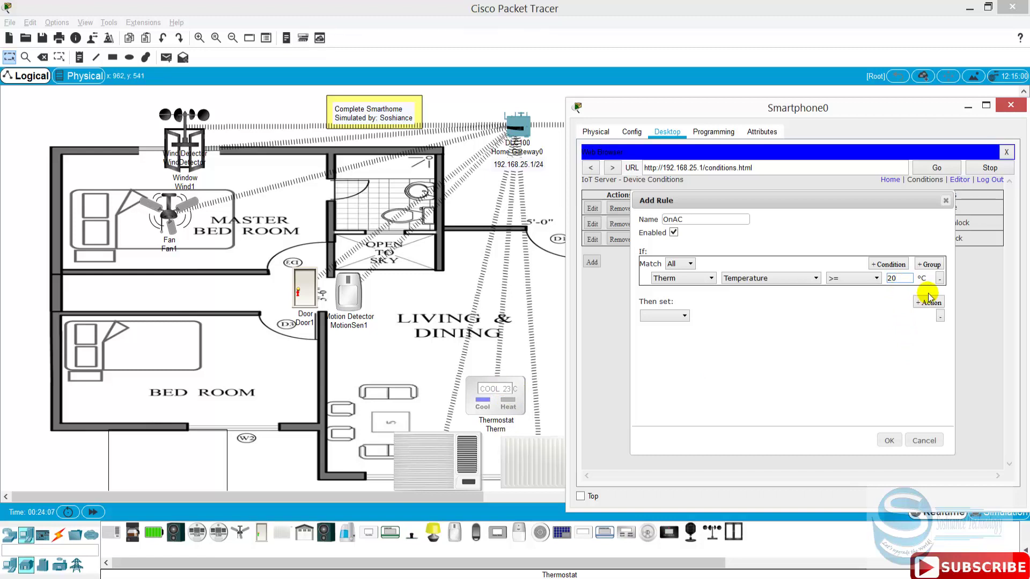
click(662, 315)
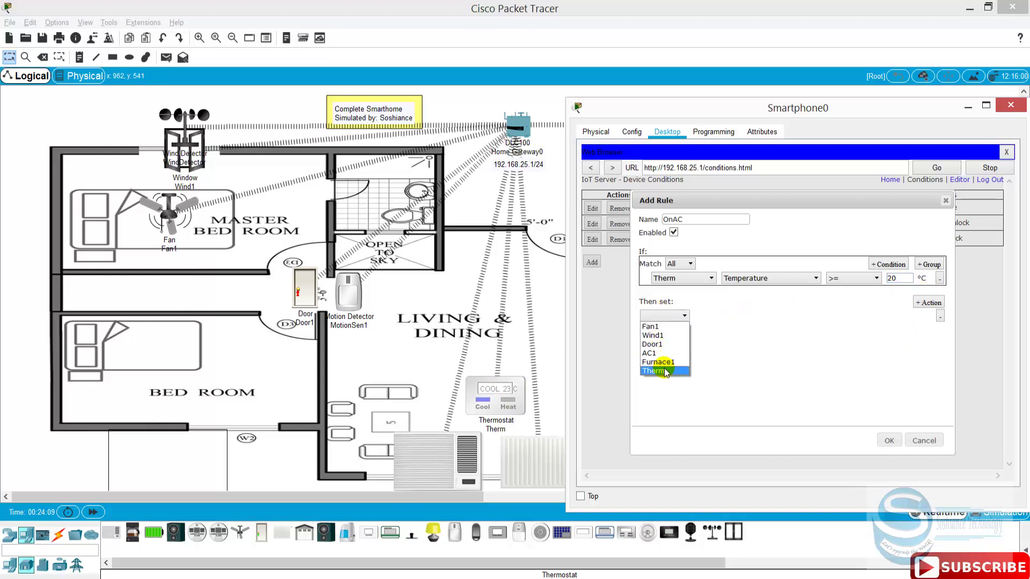
click(650, 353)
click(708, 315)
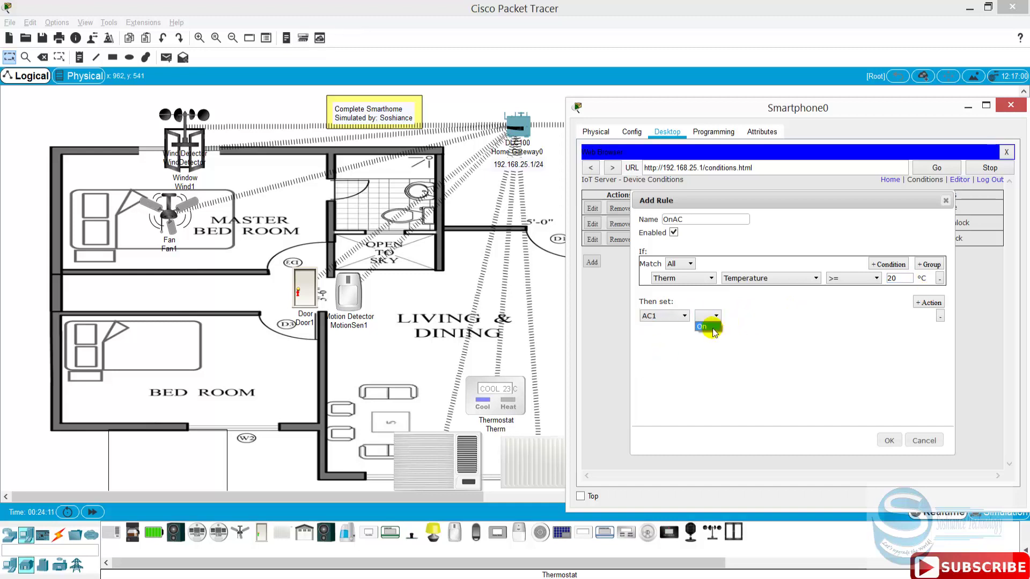
click(707, 327)
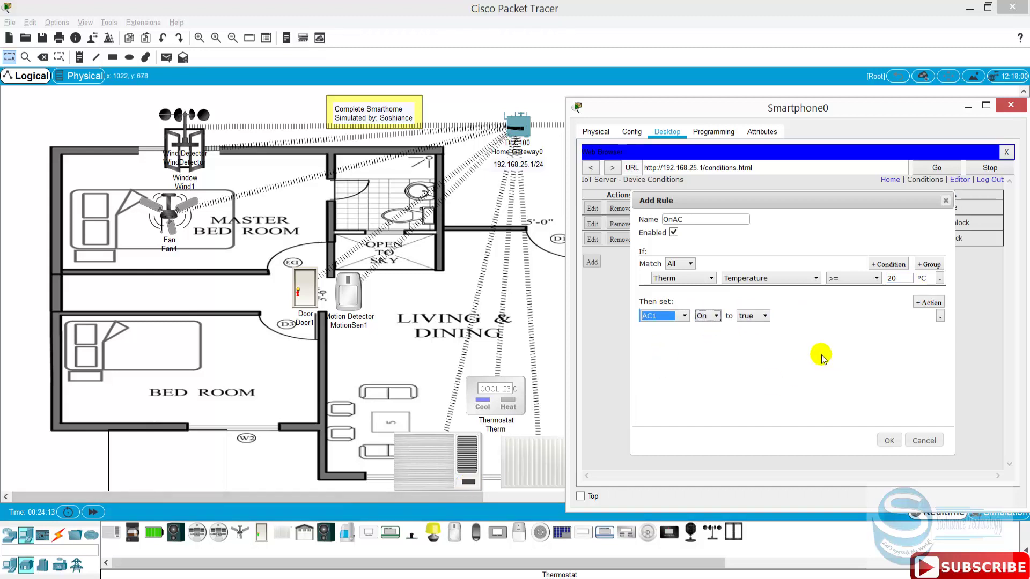
click(890, 441)
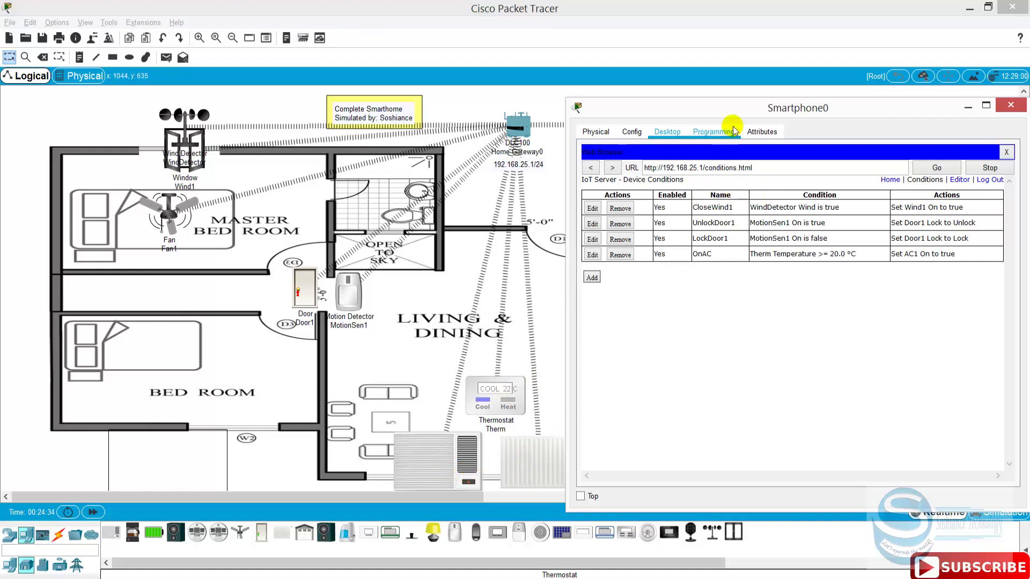
Start a new rule ONFurnace1 with the condition Therm Temperature <=.
drag(739, 111, 787, 122)
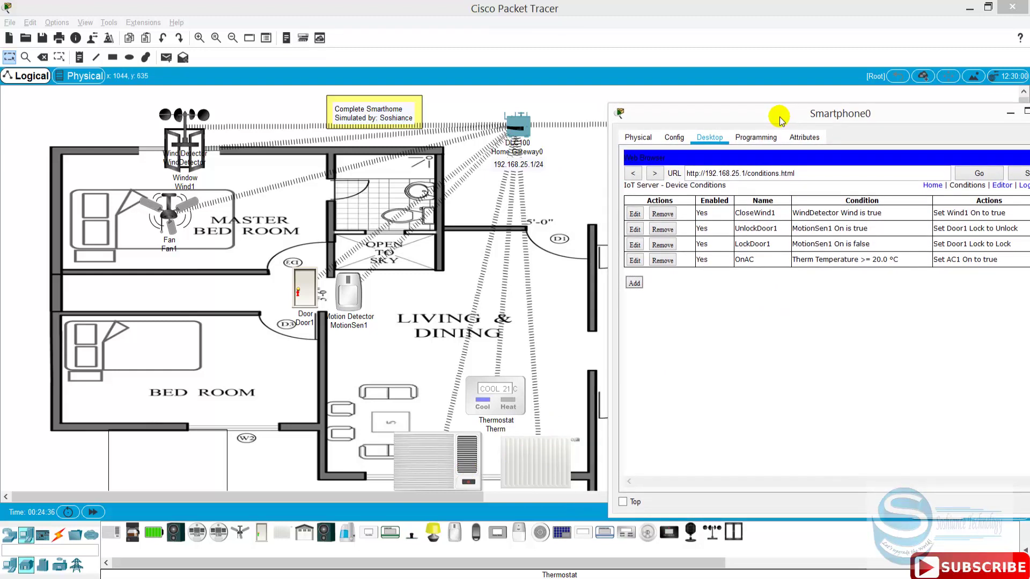
click(514, 406)
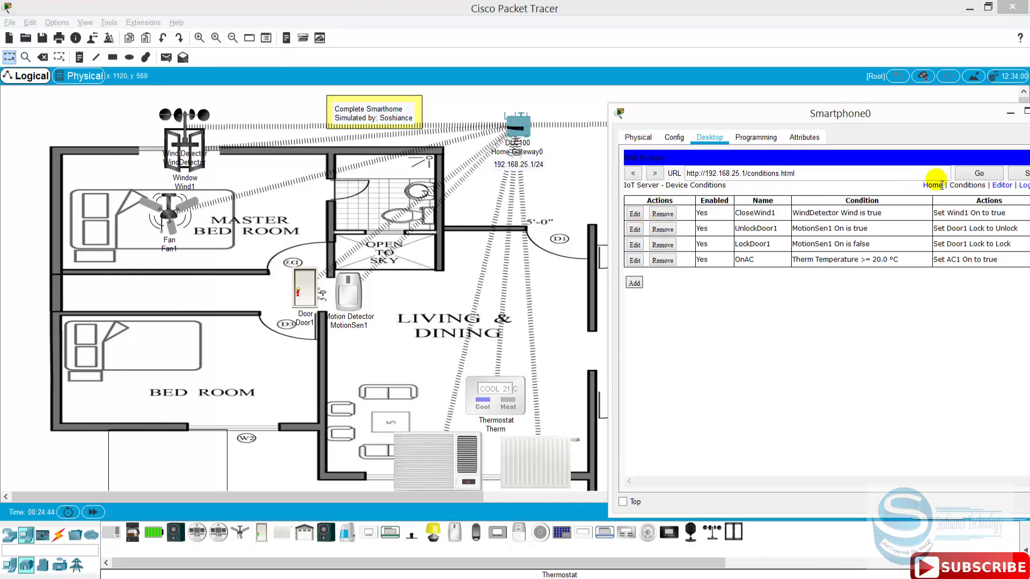
click(634, 283)
click(732, 231)
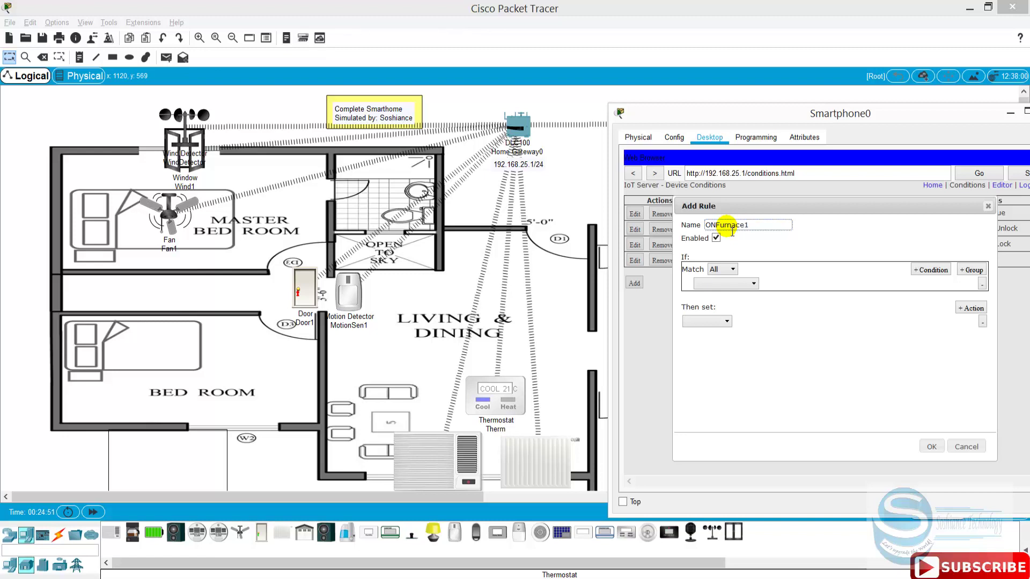
click(726, 283)
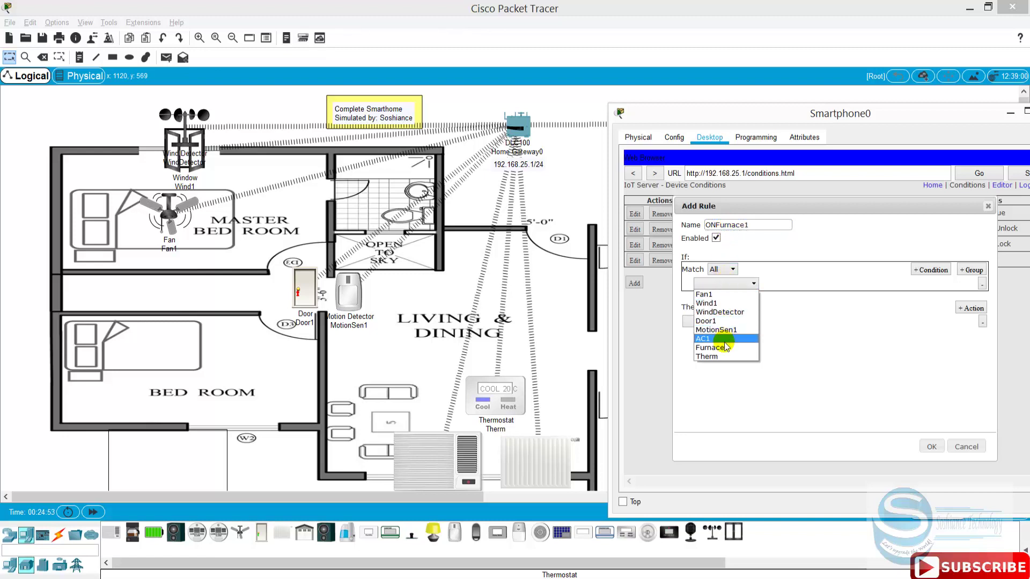
click(706, 356)
click(813, 283)
click(818, 295)
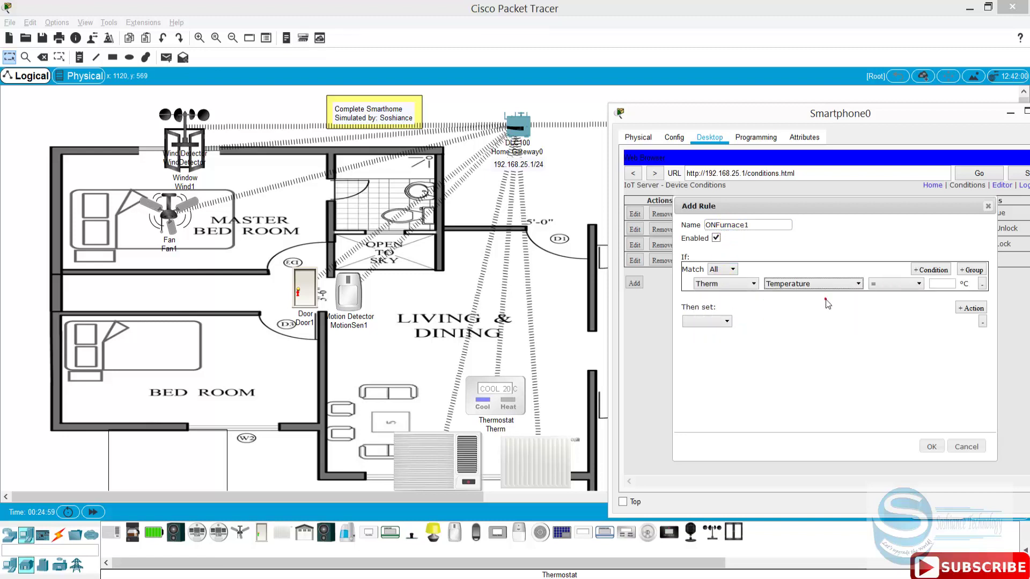
click(881, 284)
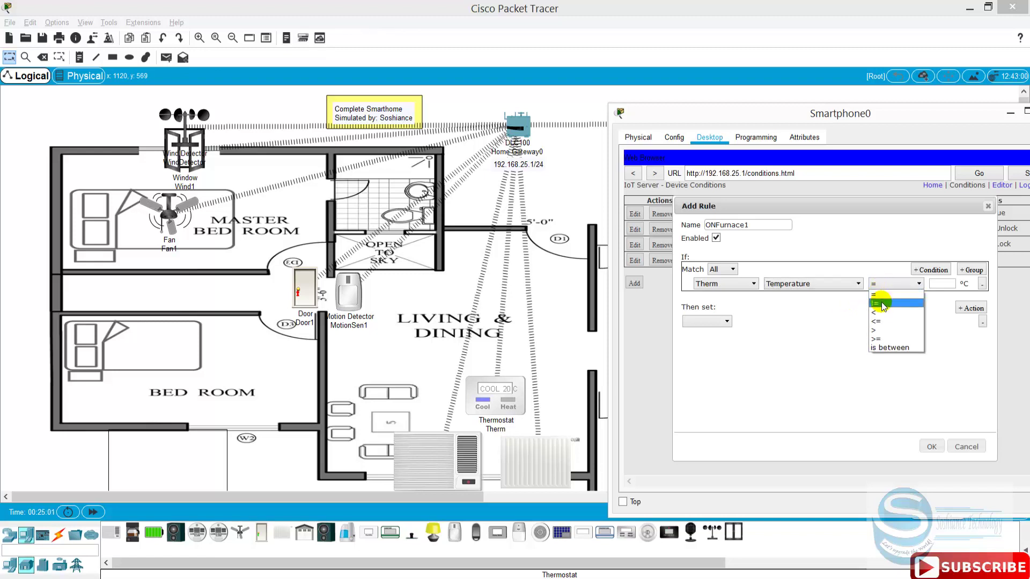
click(876, 321)
Set the threshold to 20 and the action Furnace1 On to true, then save the rule.
click(945, 285)
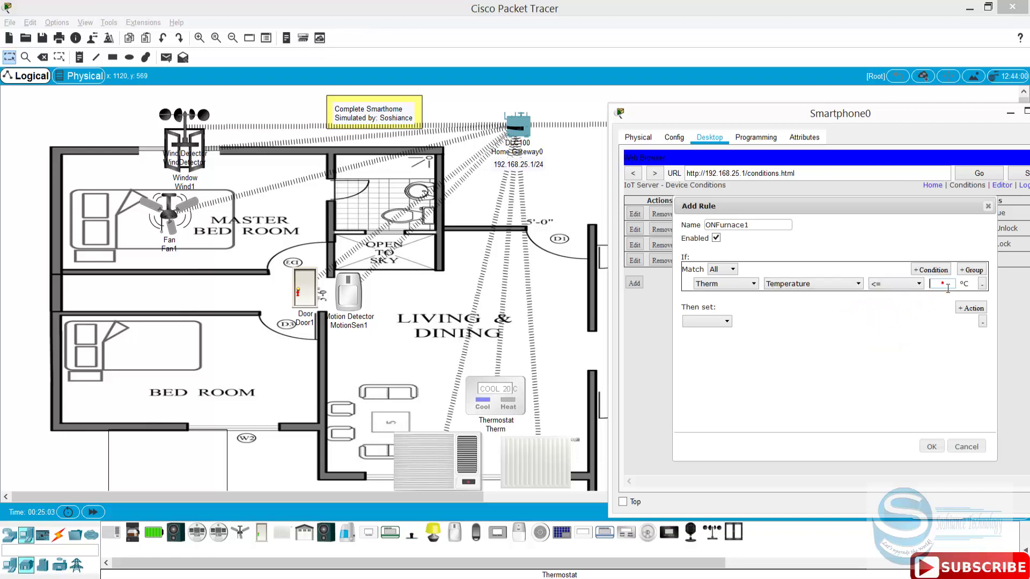
click(948, 288)
click(725, 322)
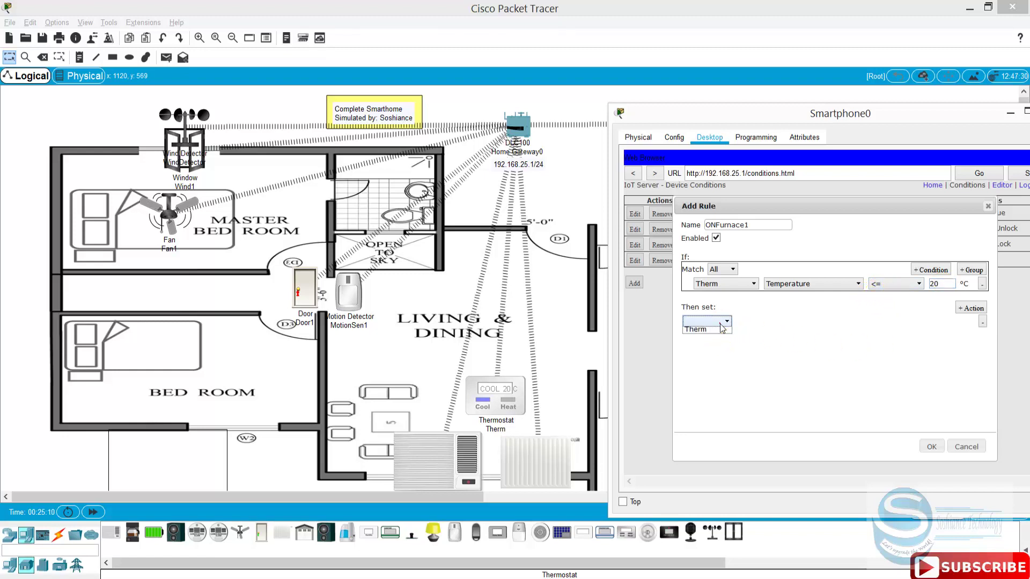
click(719, 368)
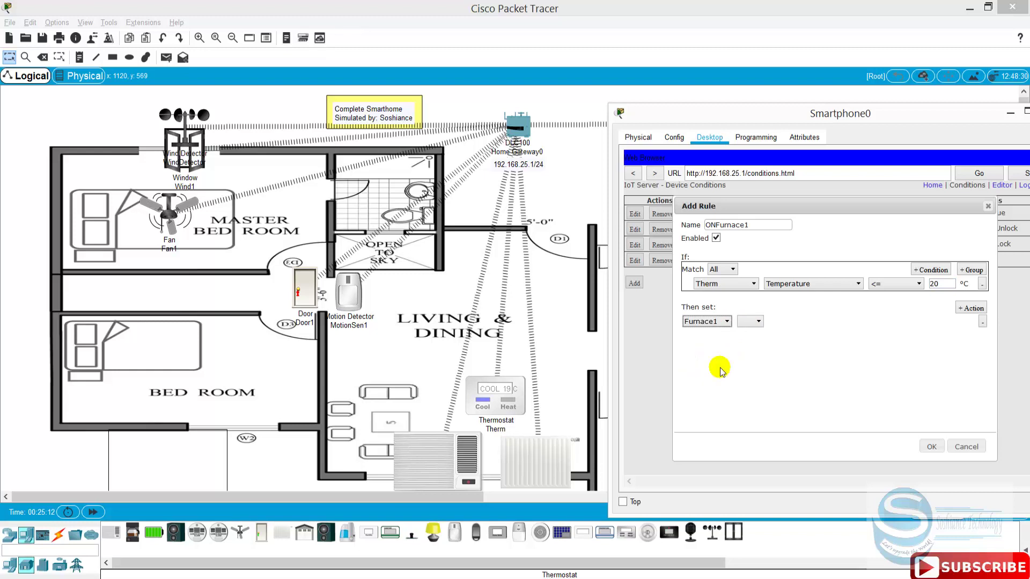
click(751, 321)
click(749, 332)
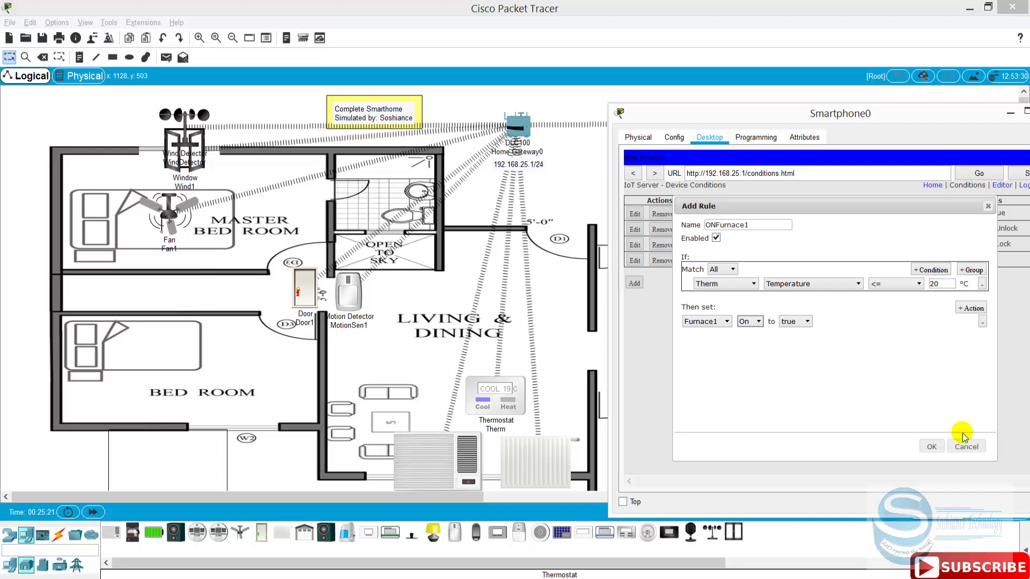
click(923, 445)
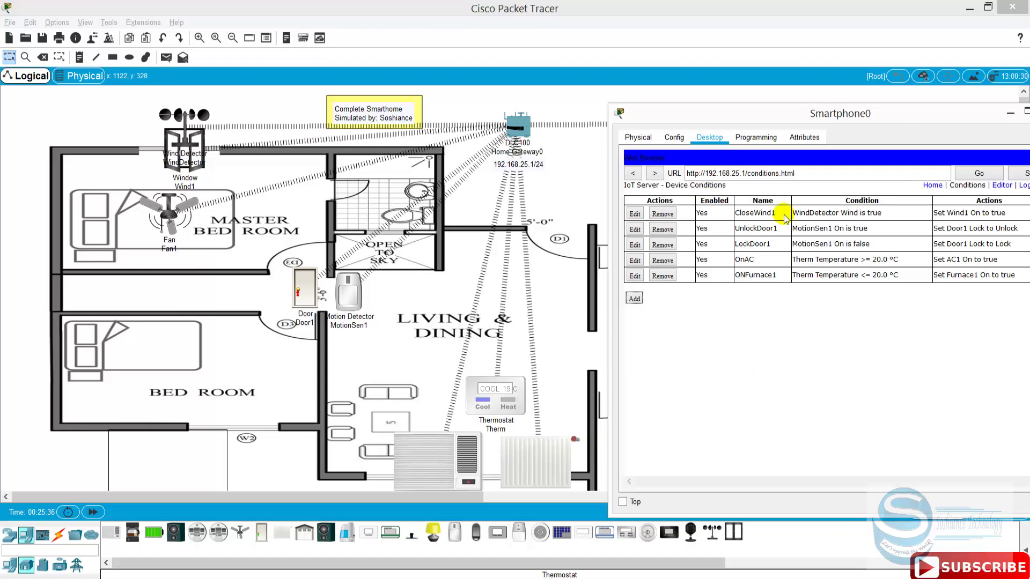
drag(860, 119, 696, 131)
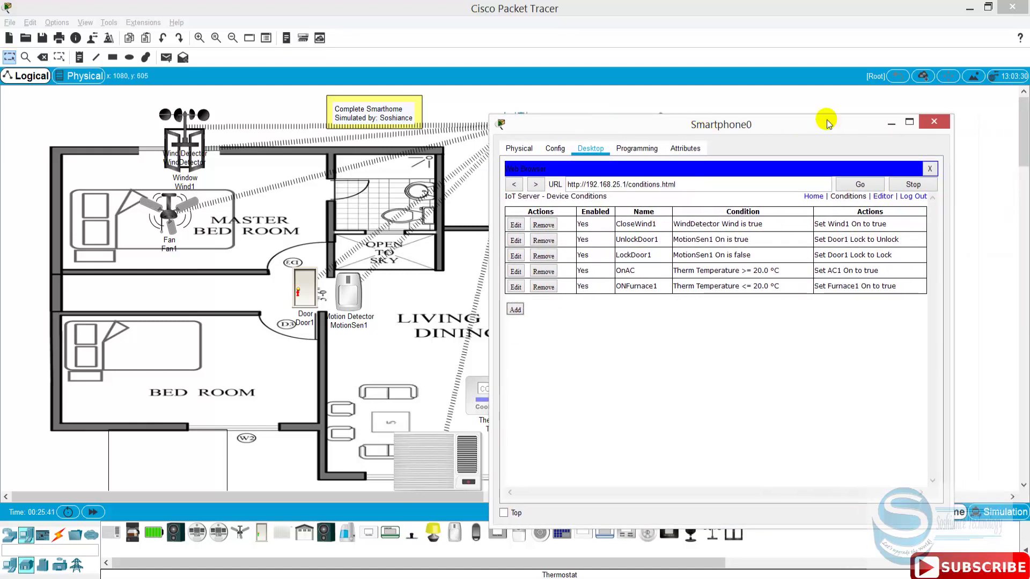
Close Smartphone0 and scroll the floor plan right and up to the kitchen area.
click(926, 122)
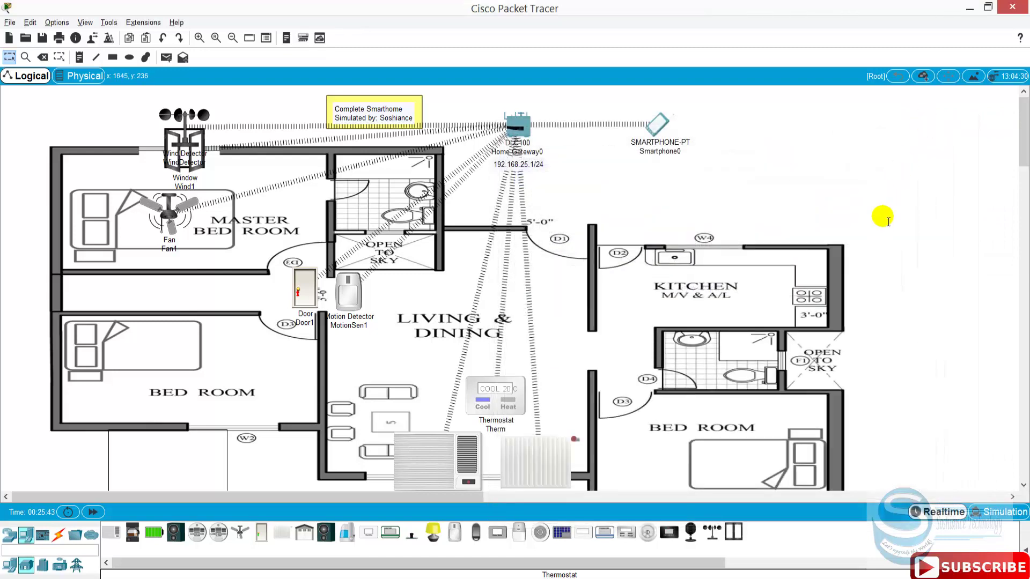
drag(488, 493, 623, 494)
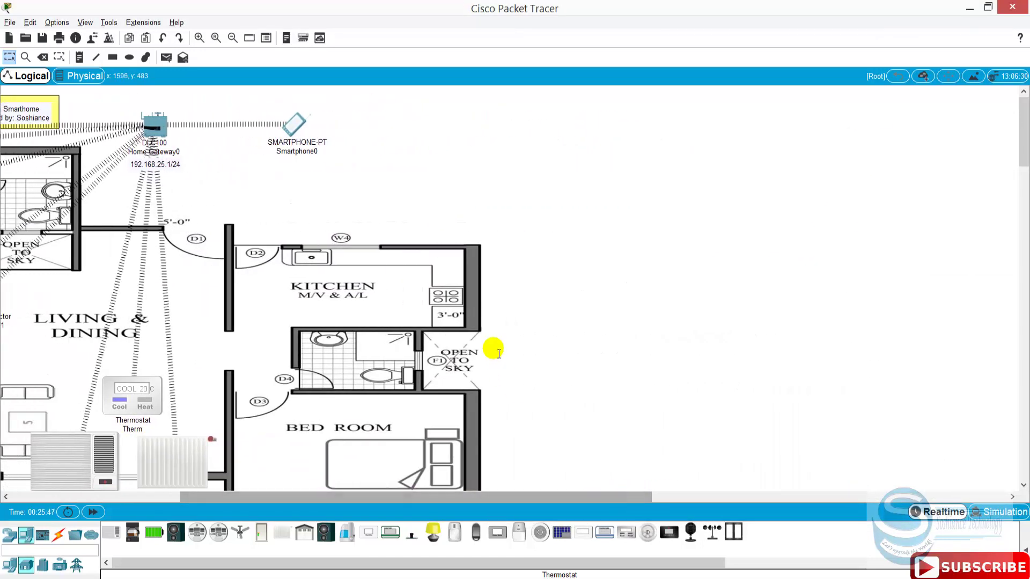
mouse_move(1023, 154)
mouse_down()
mouse_move(1023, 183)
mouse_move(1023, 167)
mouse_up()
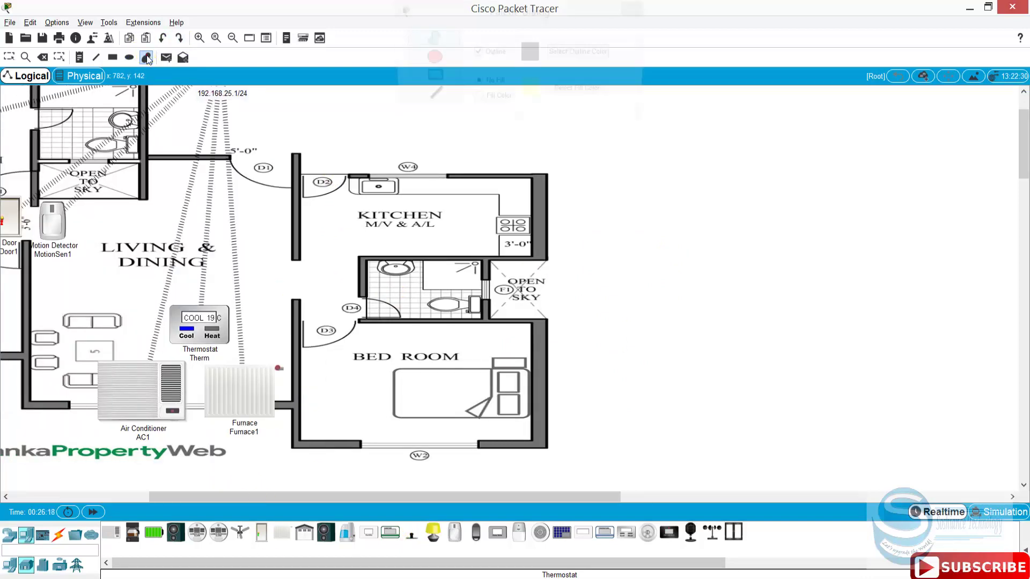
Set the freeform drawing's fill colour to bright green.
click(145, 57)
click(600, 94)
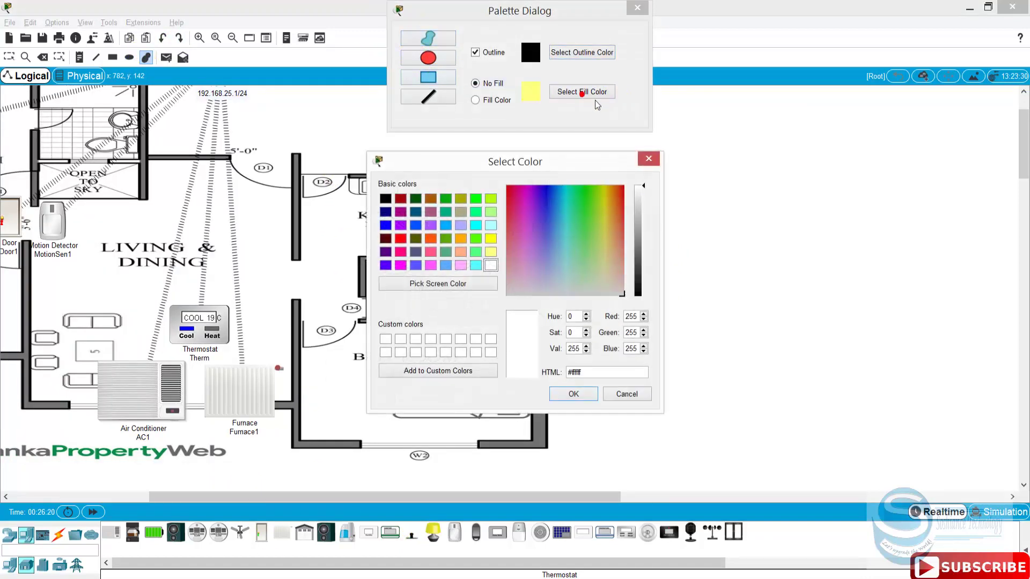
click(578, 208)
drag(577, 208, 638, 203)
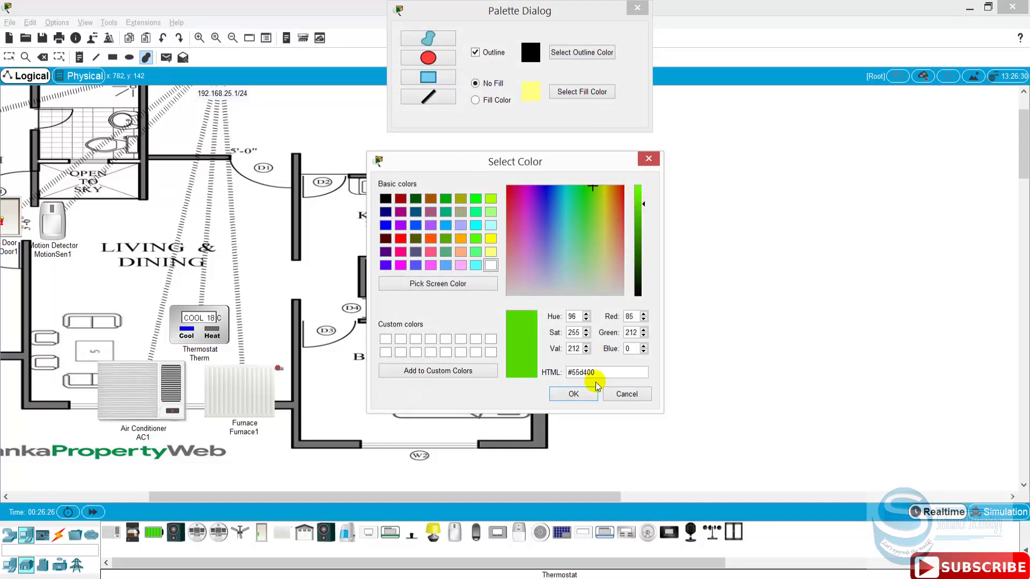
click(573, 393)
Draw a filled lawn shape beside the kitchen and bedroom, then select the lawn sprinkler device.
click(444, 36)
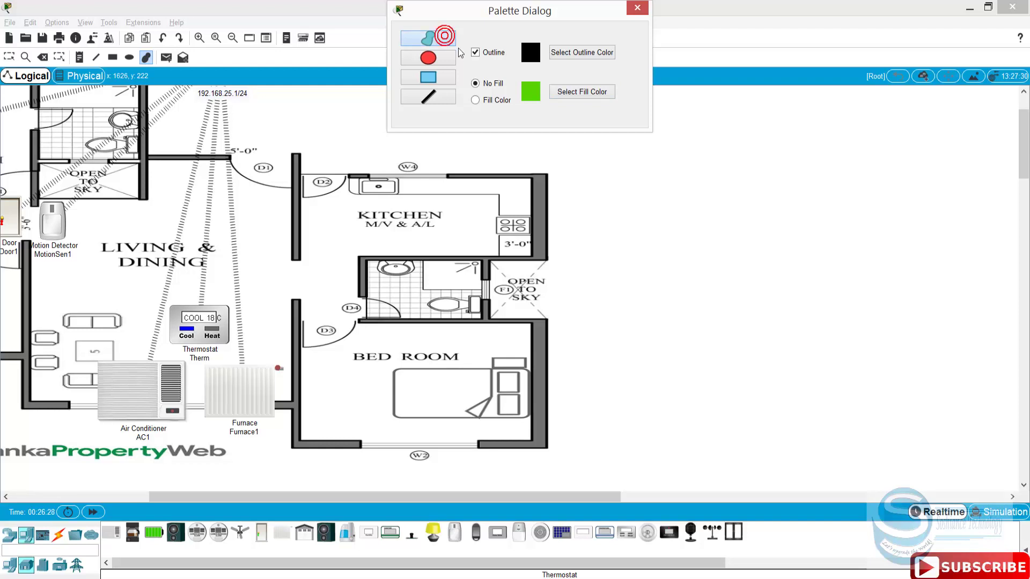
click(505, 100)
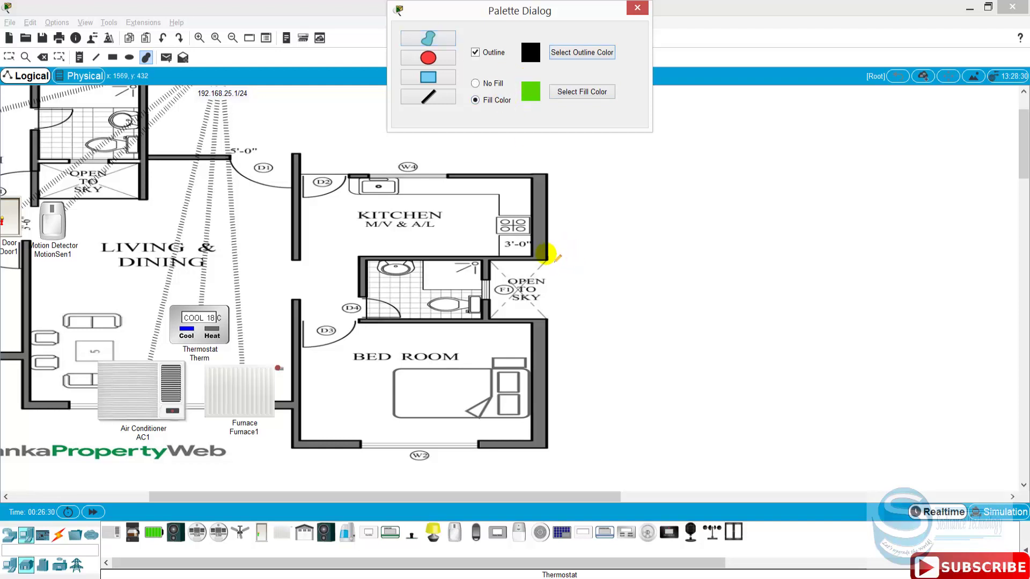
mouse_move(545, 260)
mouse_down()
mouse_move(585, 219)
mouse_move(644, 191)
mouse_move(814, 163)
mouse_move(893, 250)
mouse_move(927, 325)
mouse_move(928, 387)
mouse_move(911, 431)
mouse_move(673, 441)
mouse_move(630, 420)
mouse_move(601, 374)
mouse_move(550, 344)
mouse_up()
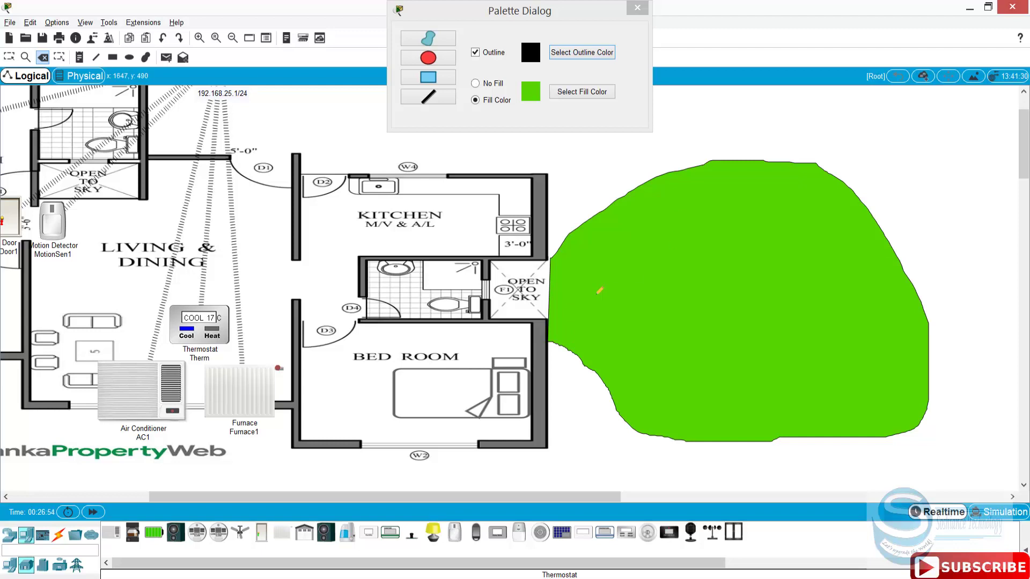
click(394, 488)
click(412, 534)
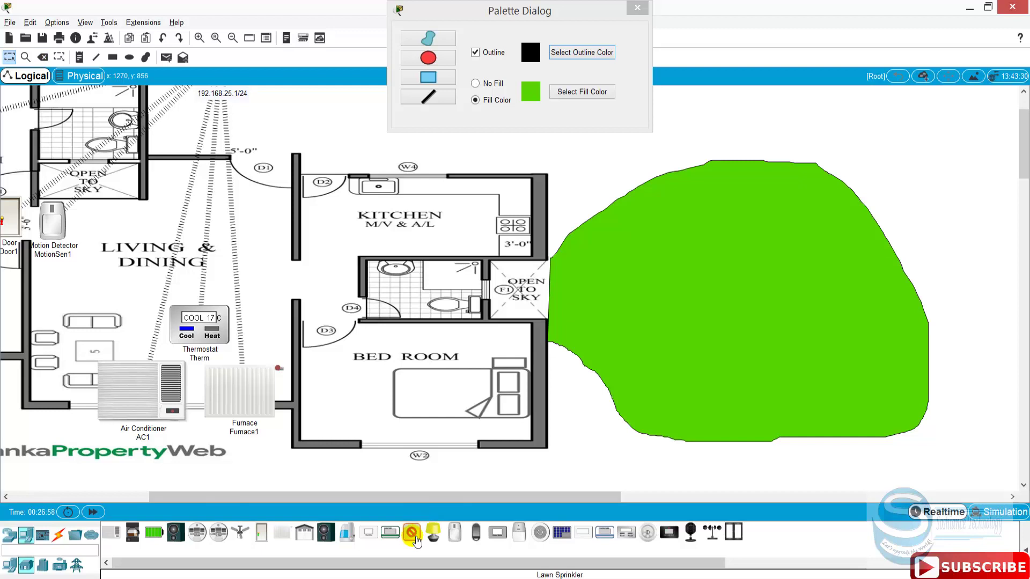
Place a Lawn Sprinkler at the lawn's left edge.
click(638, 235)
drag(642, 246, 586, 310)
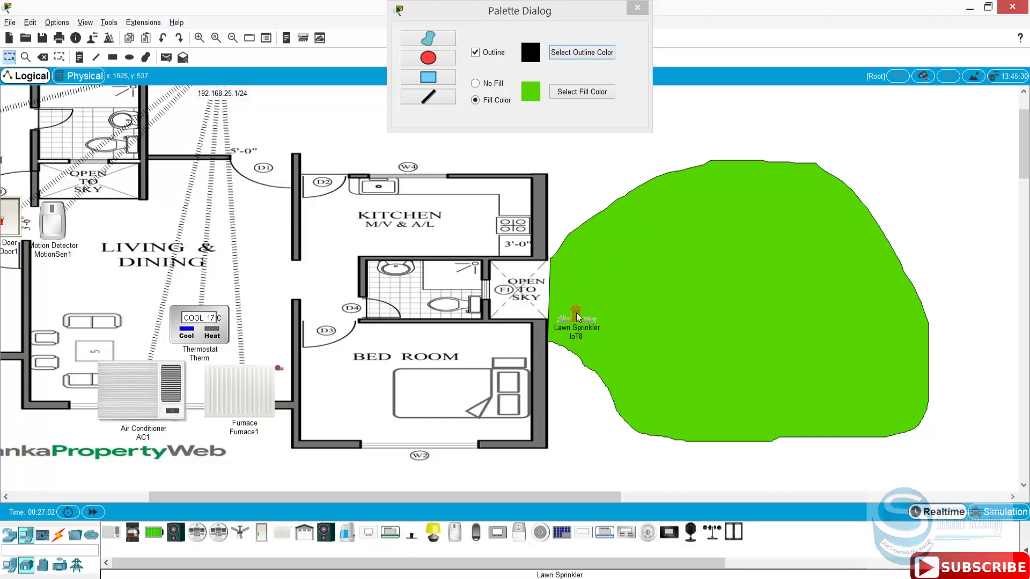
click(586, 310)
click(741, 76)
Rename the sprinkler's label to Sprinkler1 and open its device window.
click(578, 337)
double_click(580, 338)
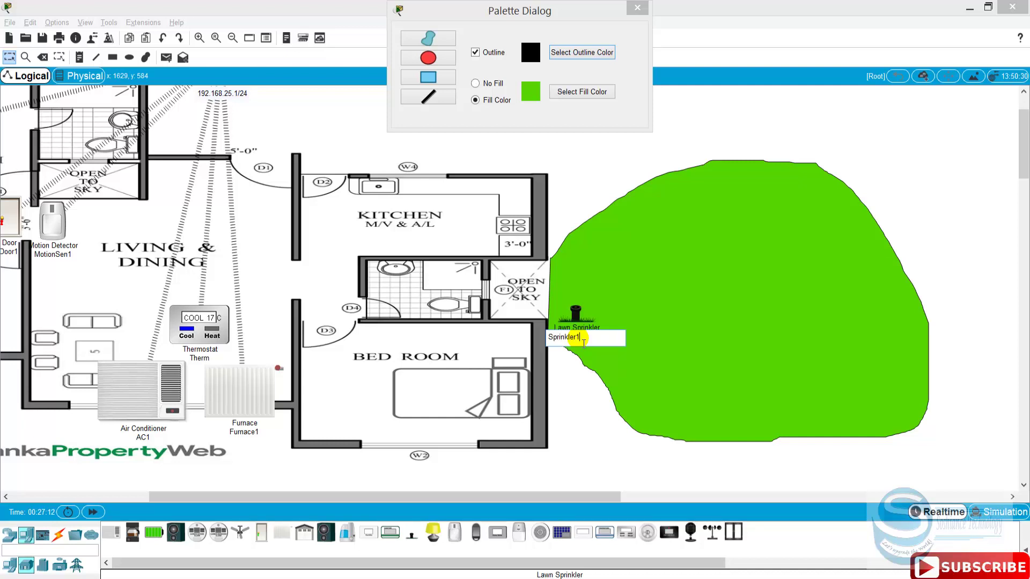
text(Sprinkler1)
click(887, 170)
click(637, 8)
click(609, 301)
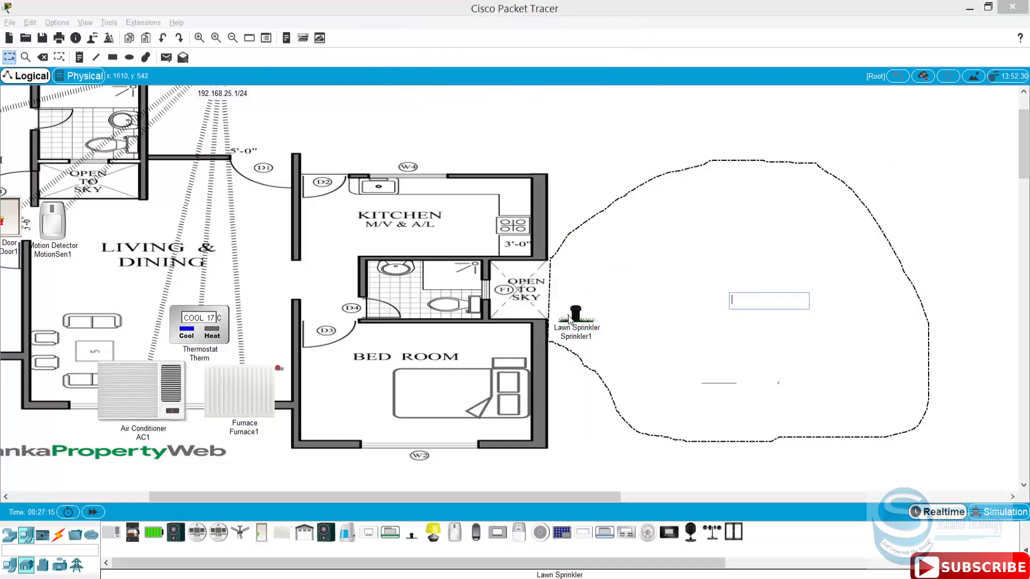
click(574, 317)
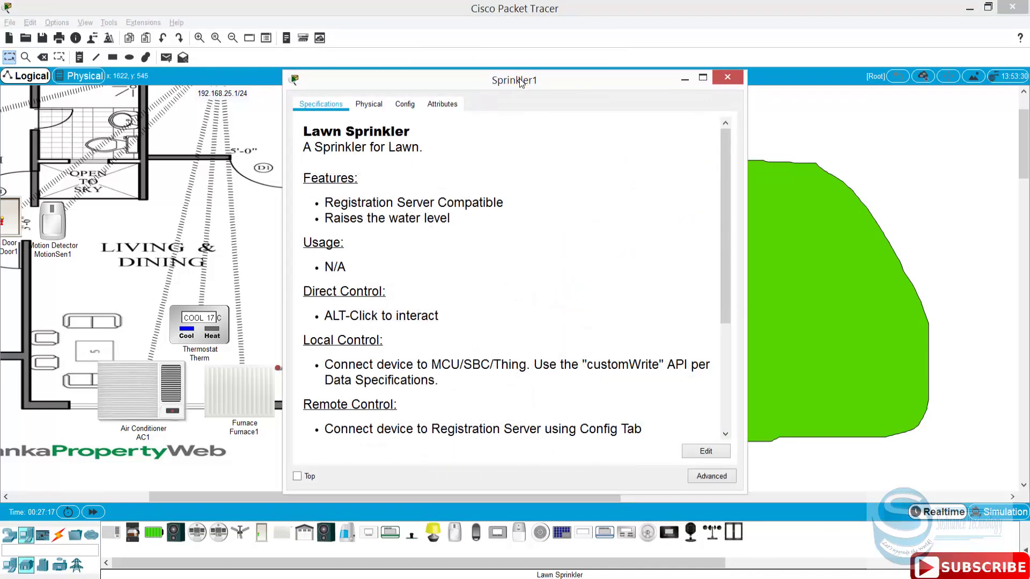
Give Sprinkler1 the PT-IOT-NM-1W network adapter in Advanced I/O Config.
drag(520, 78, 148, 106)
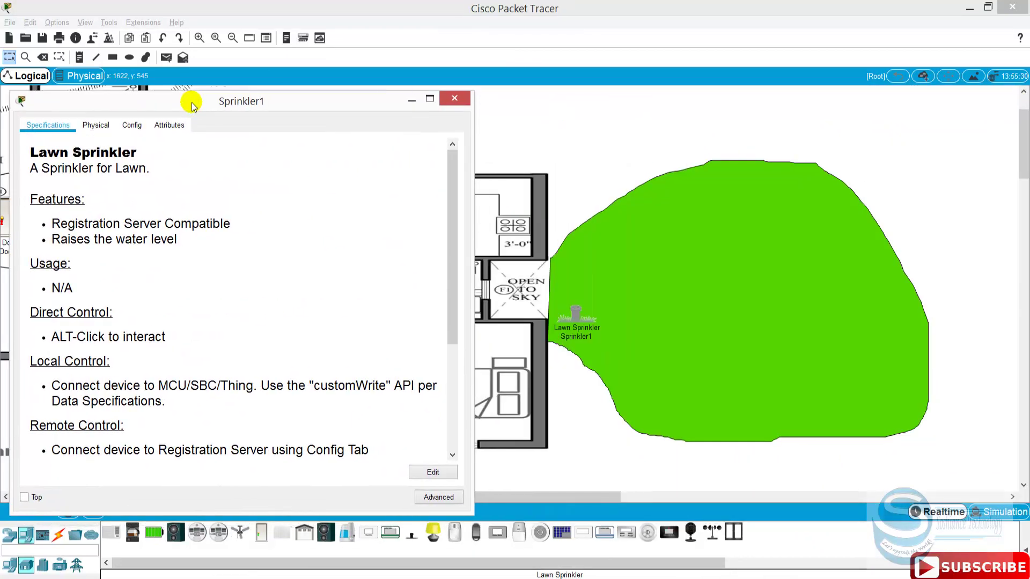
click(141, 125)
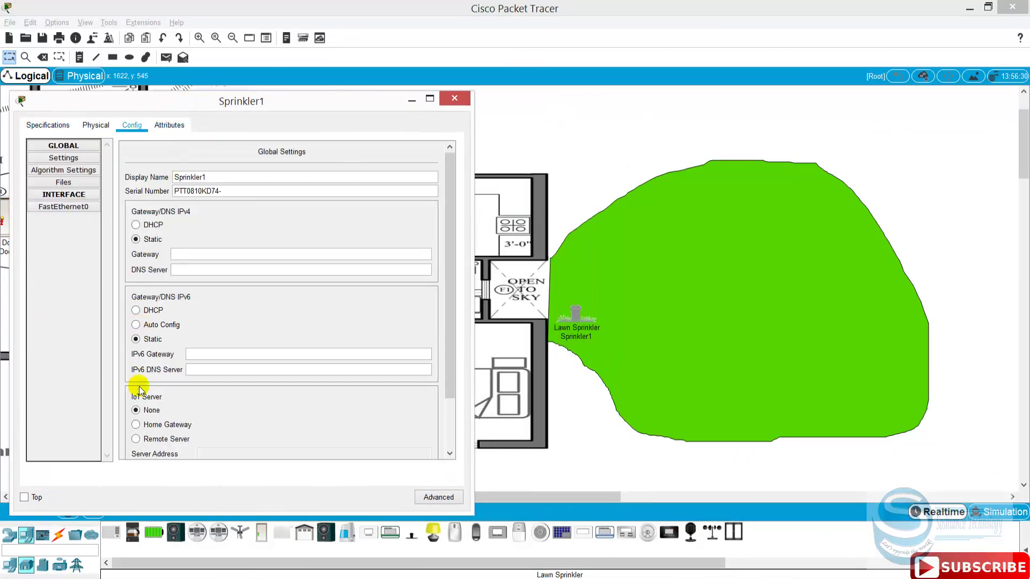
click(429, 497)
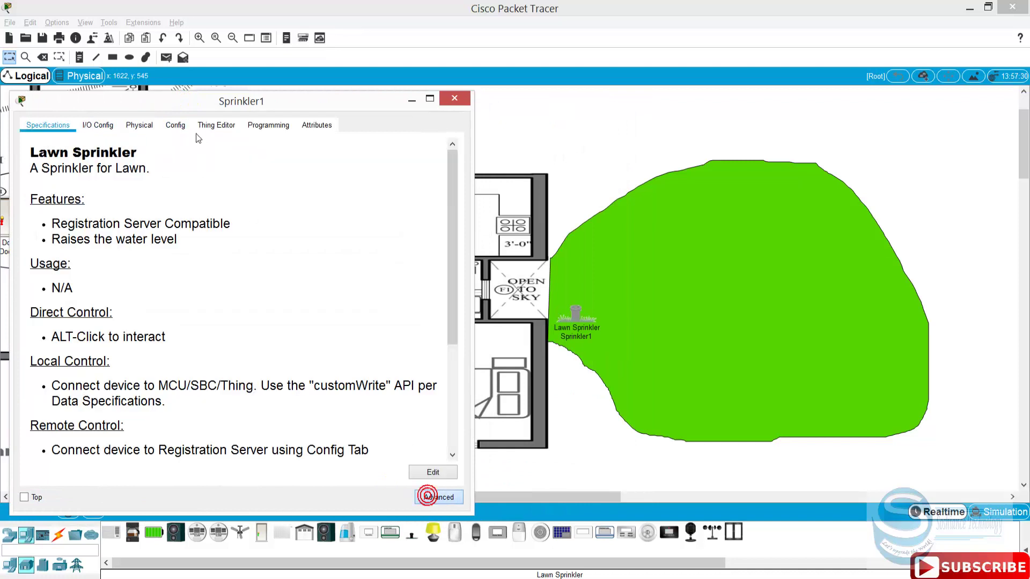
click(88, 125)
click(280, 143)
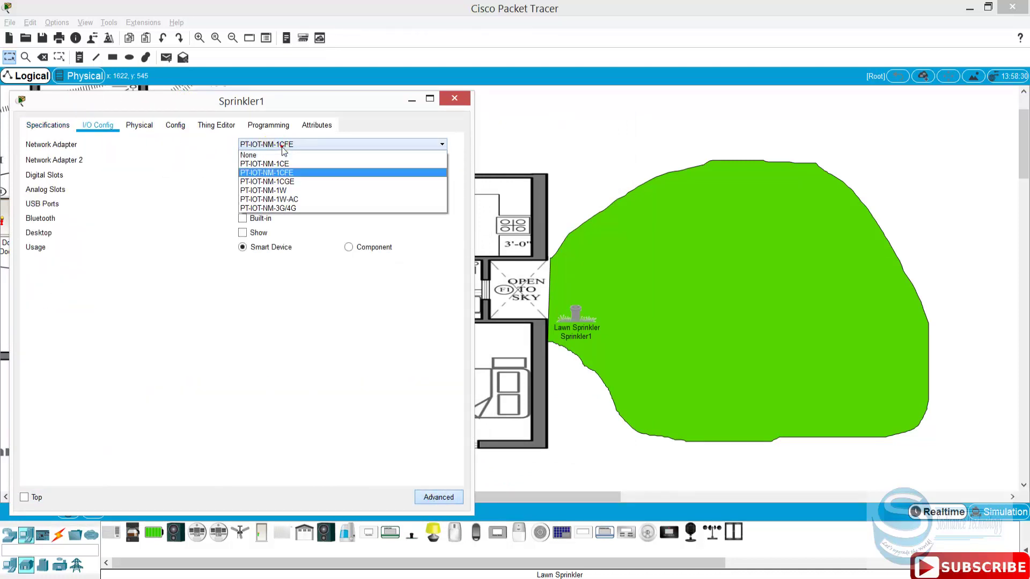
click(294, 191)
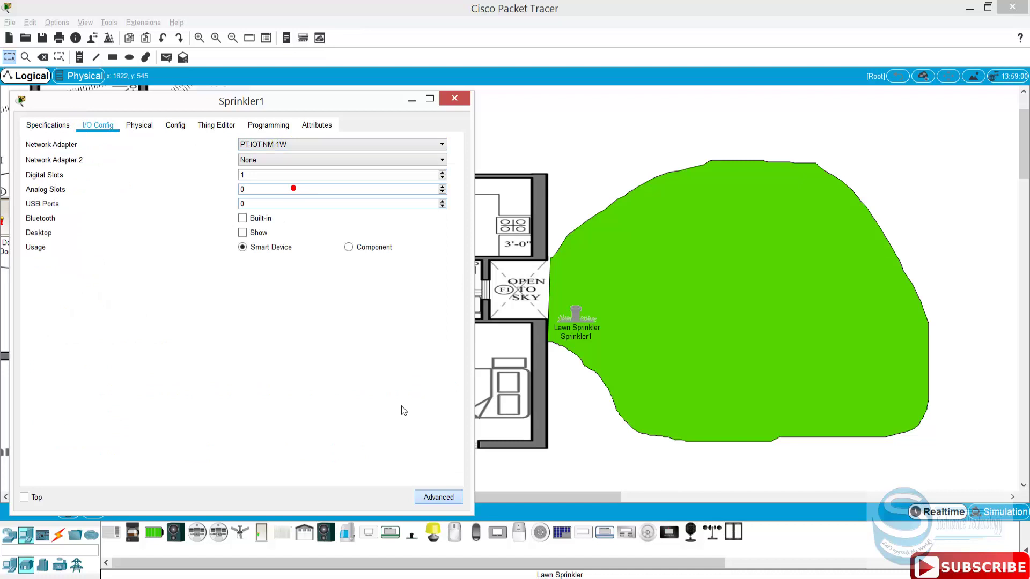
click(450, 98)
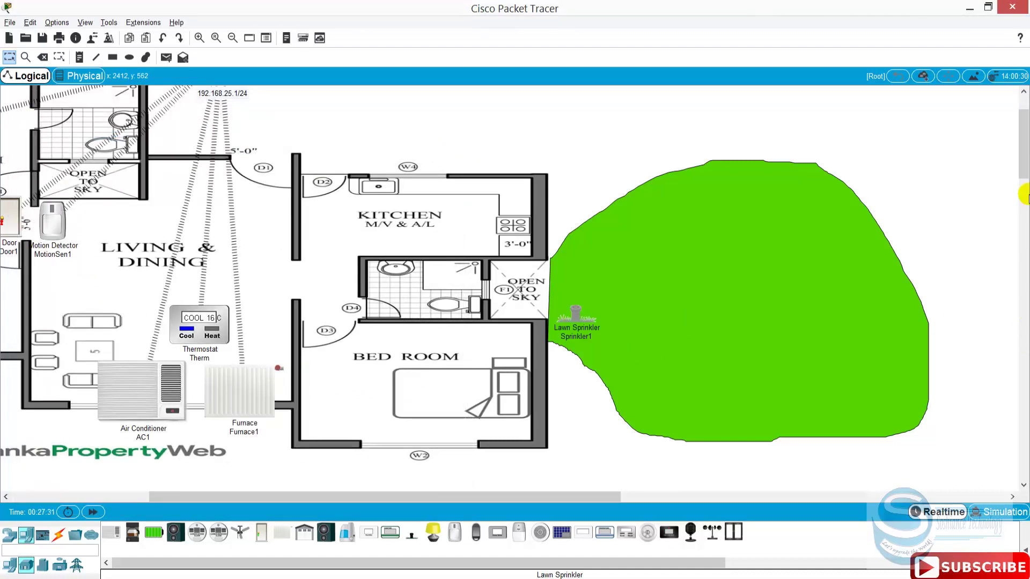
Switch Sprinkler1 on from the smartphone's IoT device list so it sprays.
drag(1024, 173, 1024, 161)
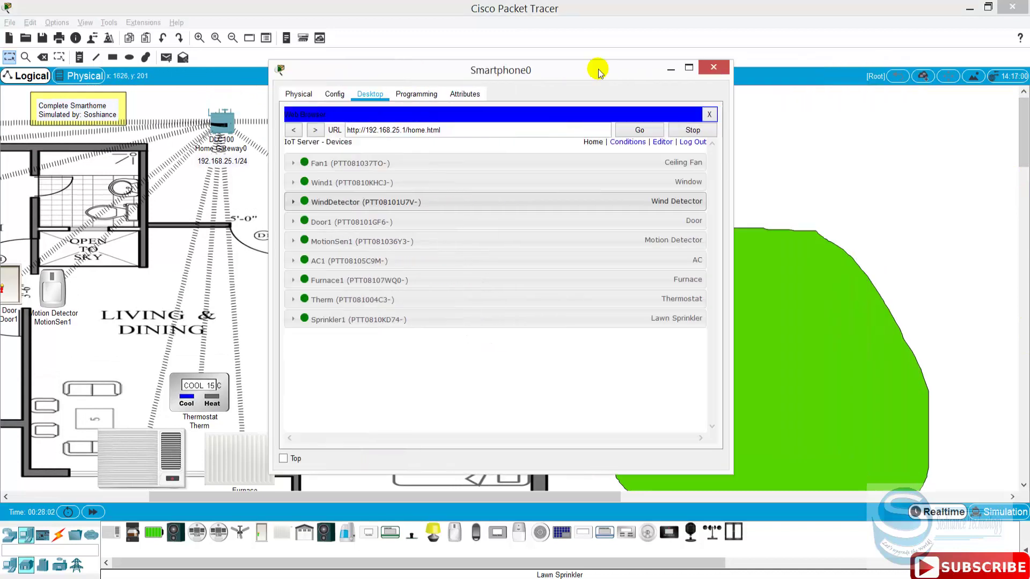
drag(593, 69, 353, 69)
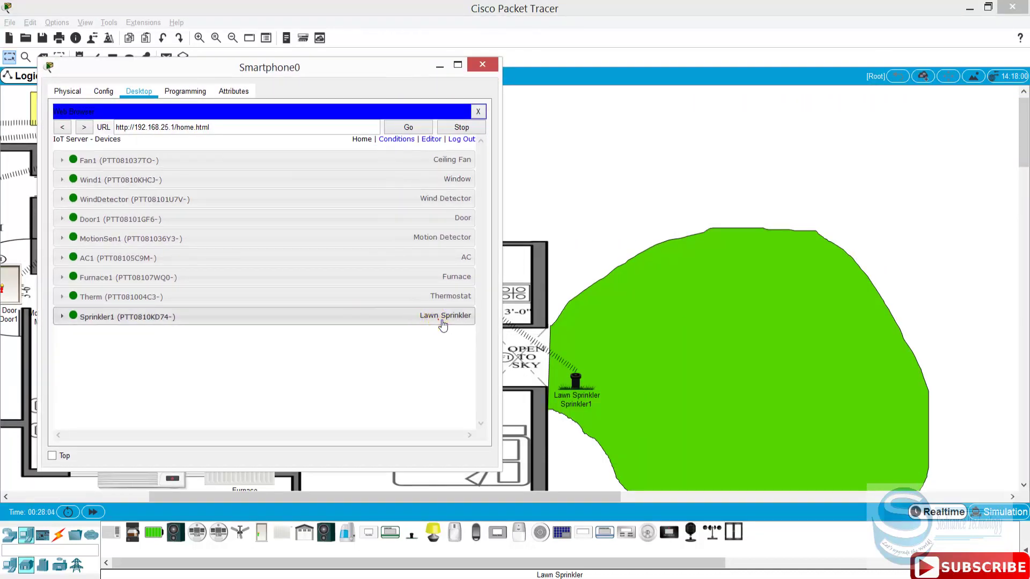
click(433, 317)
click(446, 342)
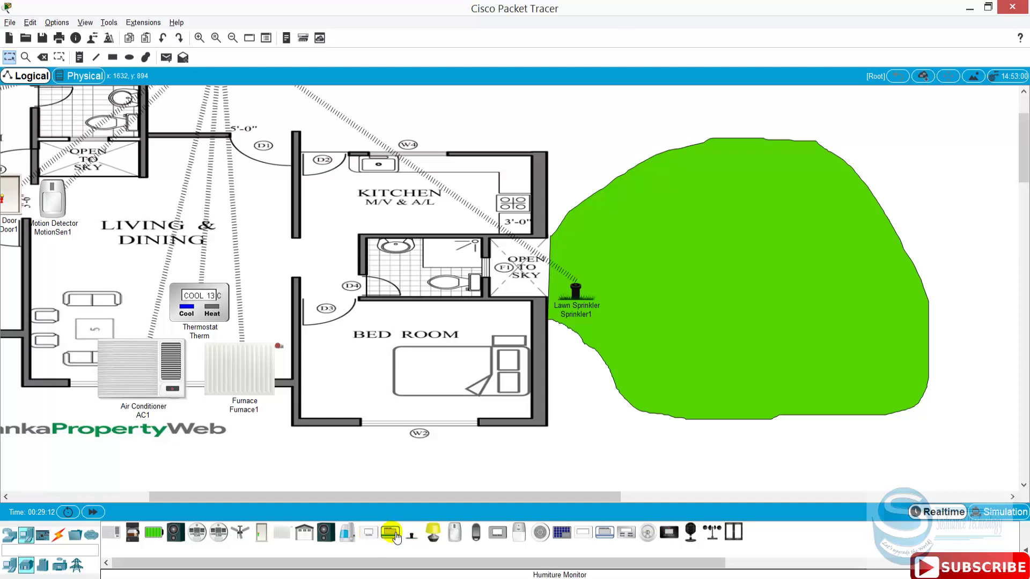
Add a Humiture Monitor at the top of the lawn and name it Humiture1.
click(390, 532)
click(663, 319)
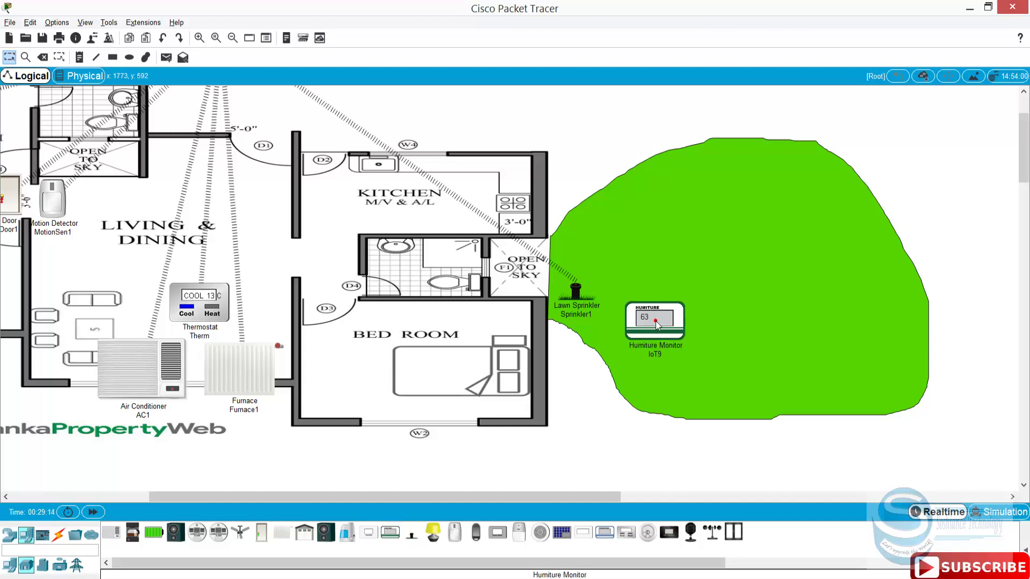
drag(668, 322, 672, 216)
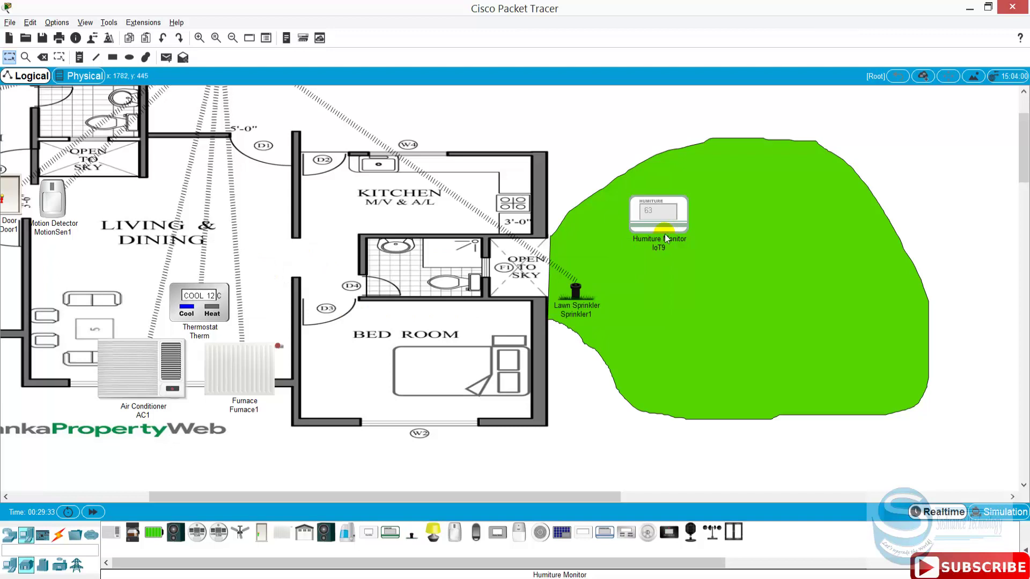
click(661, 249)
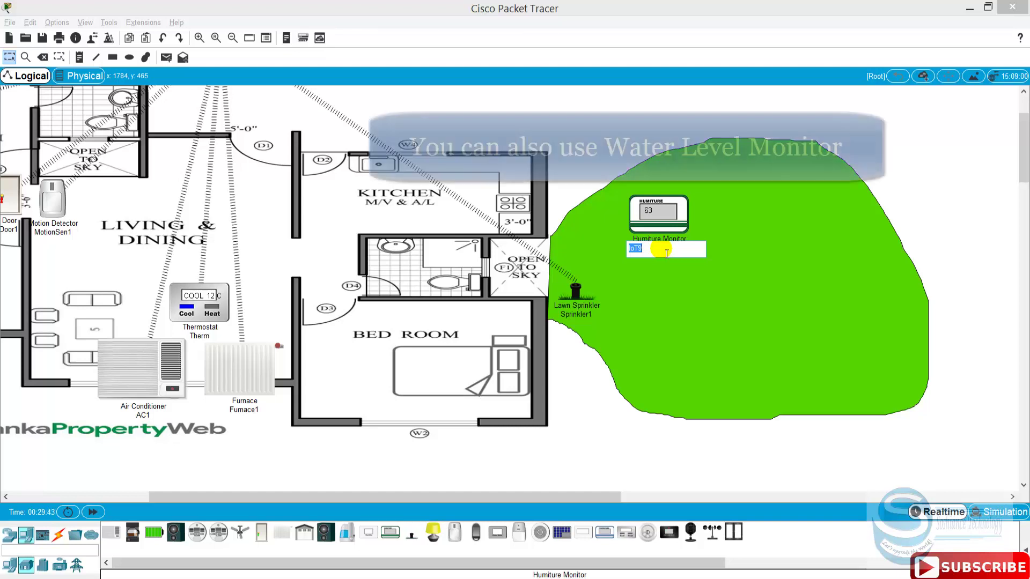
text(a)
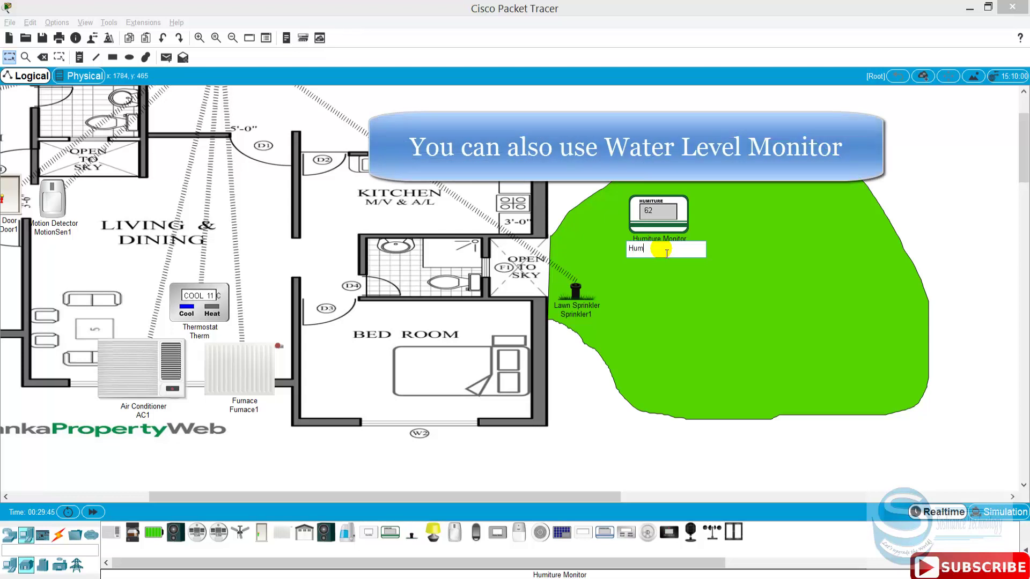
click(939, 228)
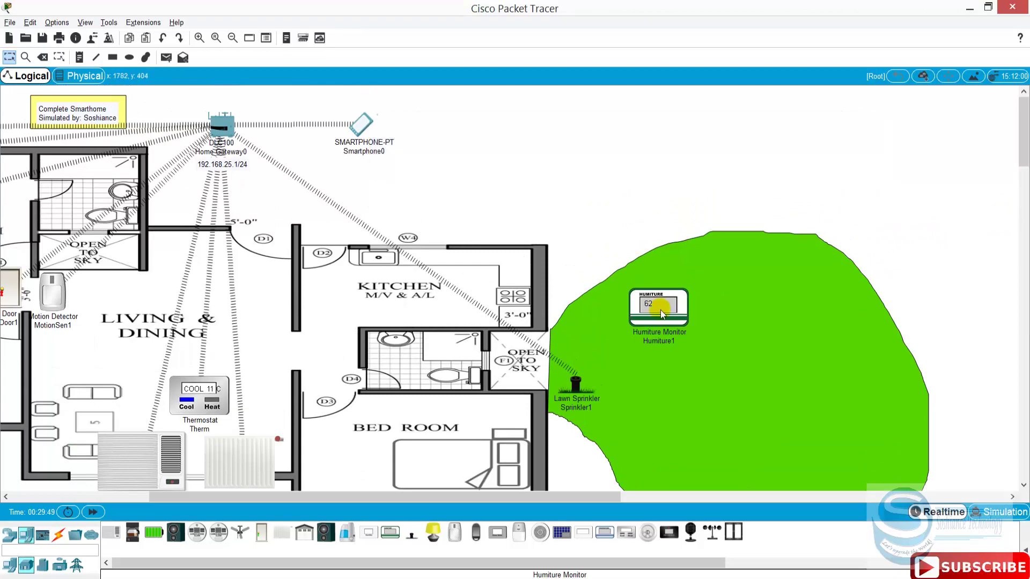
Set Humiture1's IoT Server to Home Gateway.
click(659, 310)
click(400, 105)
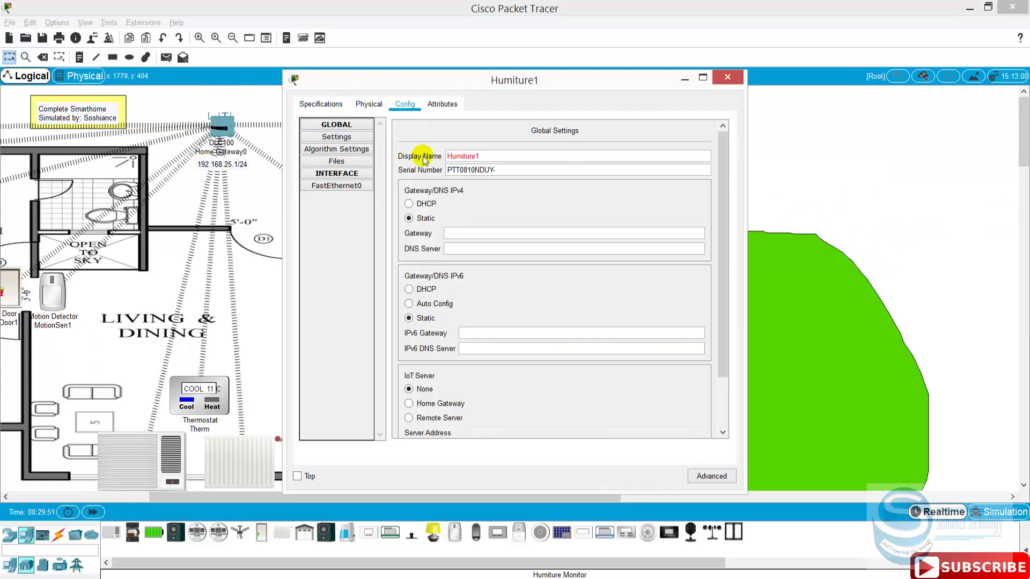
click(454, 405)
Switch Humiture1's network adapter to PT-IOT-NM-1W and close its settings.
click(712, 476)
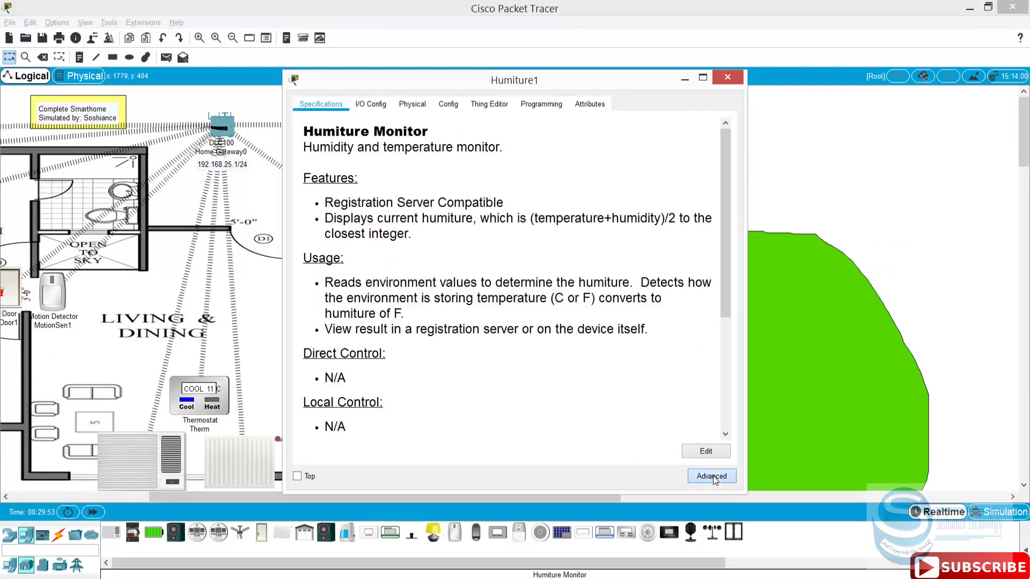
click(372, 104)
click(536, 123)
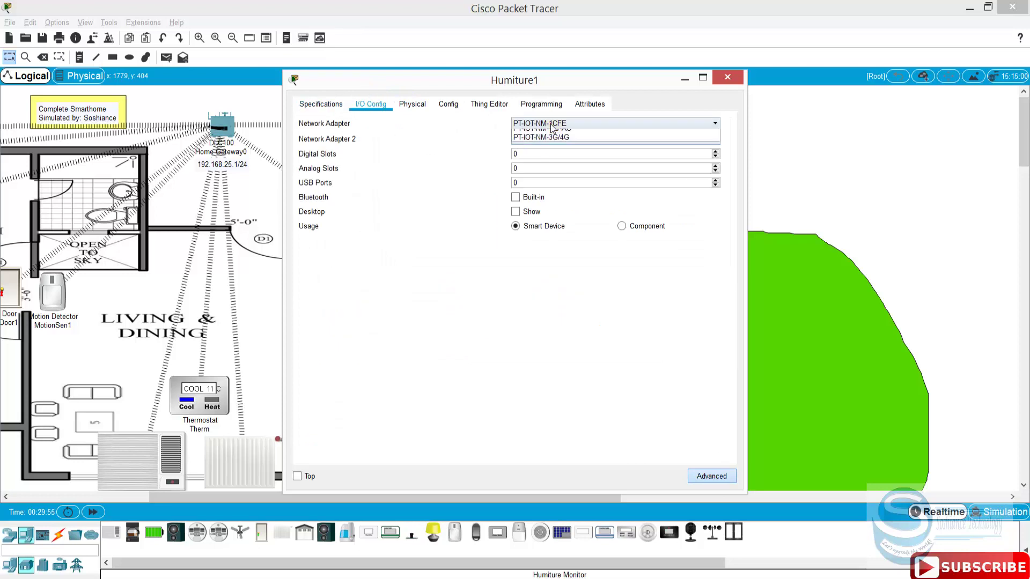
click(570, 165)
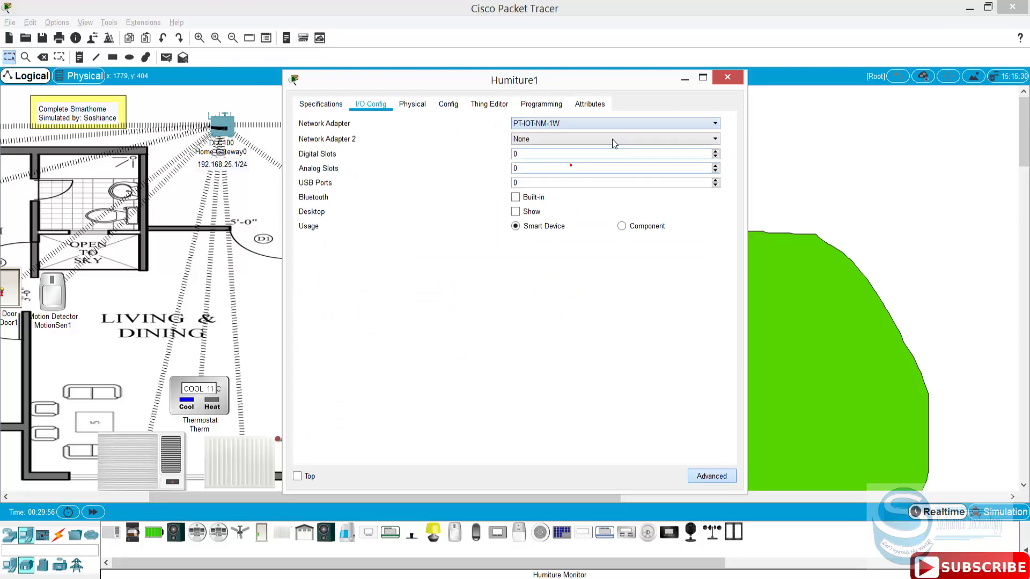
click(724, 77)
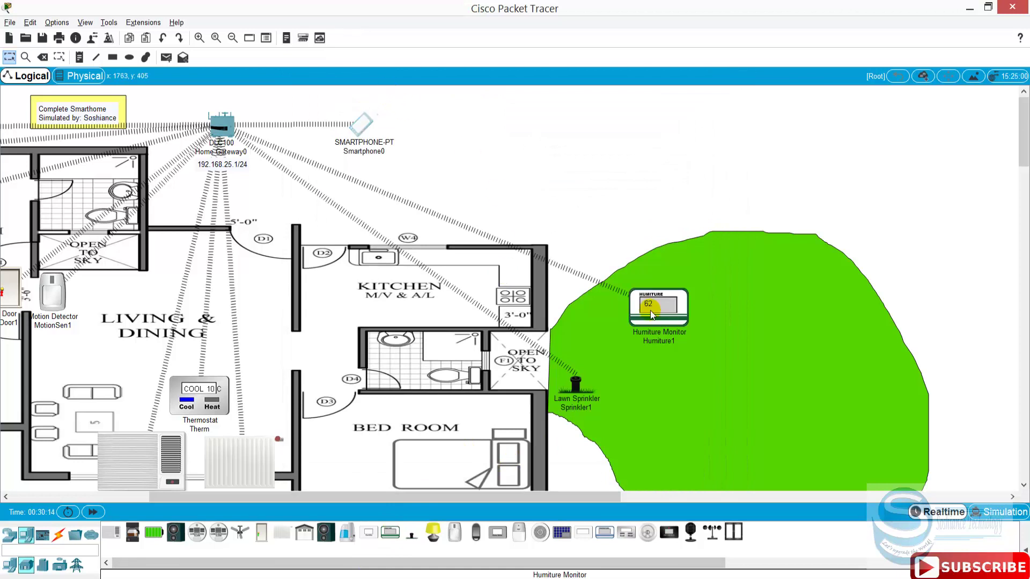
Refresh the smartphone's IoT device list to include Humiture1, then show Conditions.
key(alt+Tab)
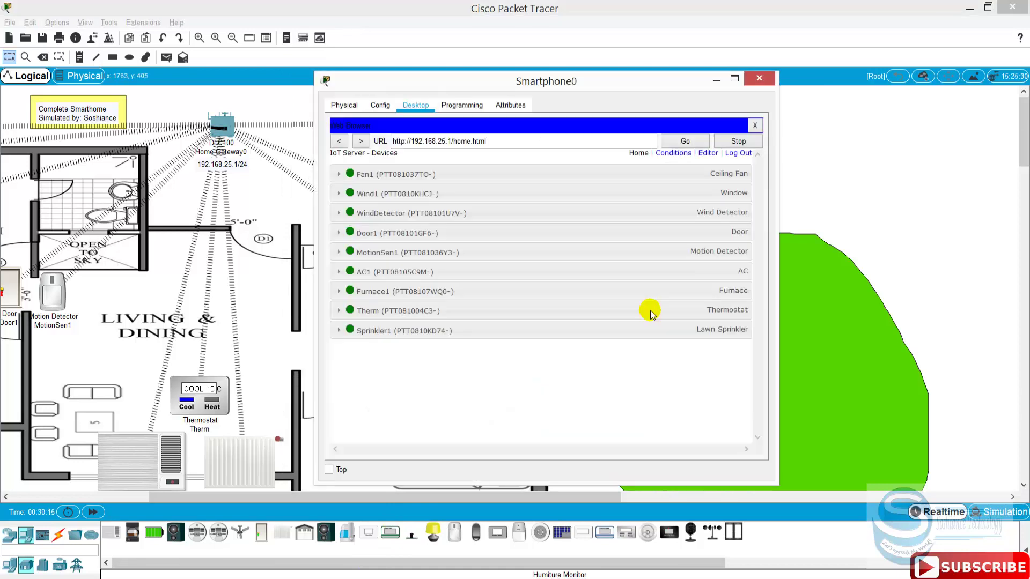
click(676, 141)
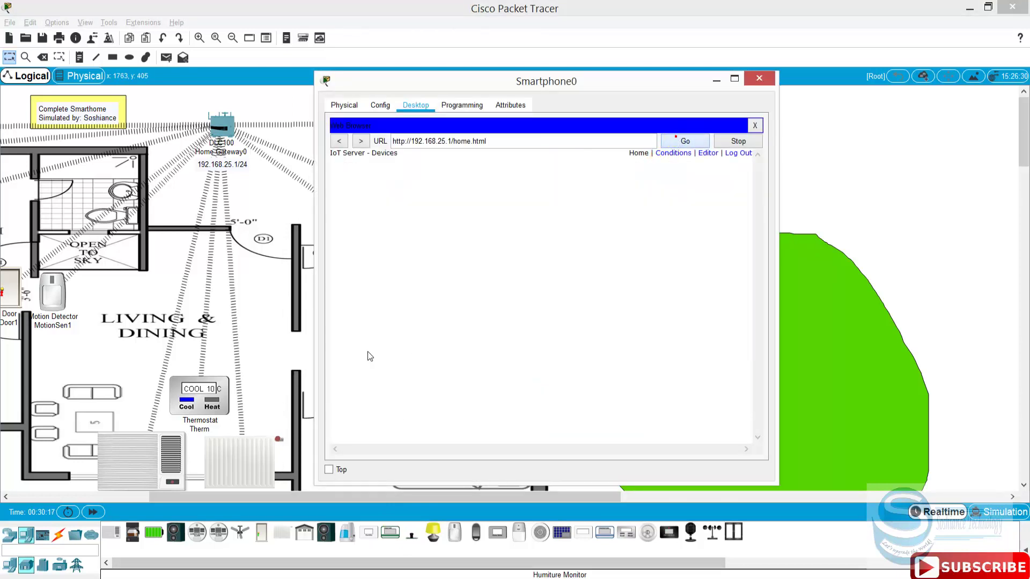
drag(554, 86, 700, 96)
drag(860, 90, 375, 97)
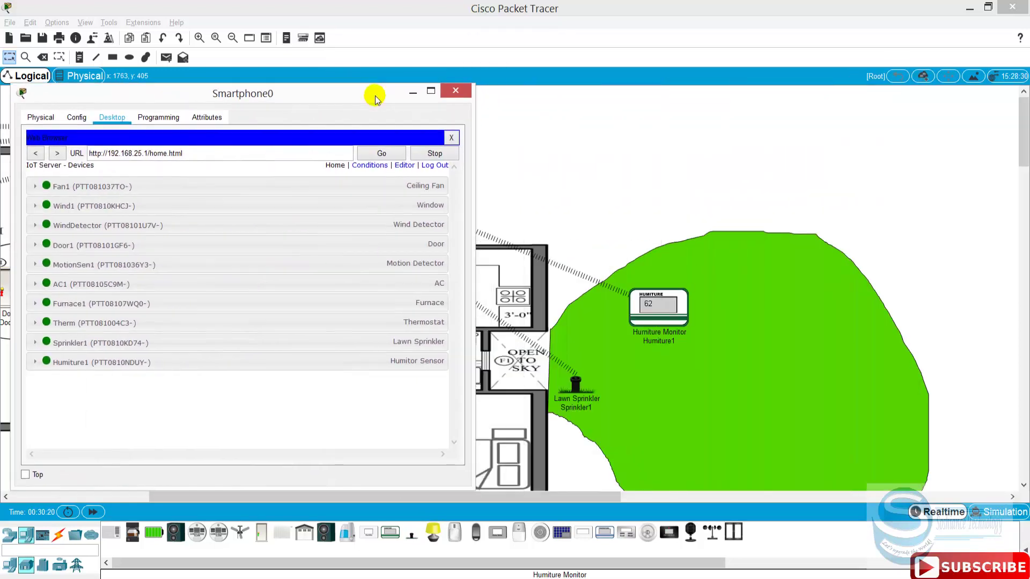
click(590, 309)
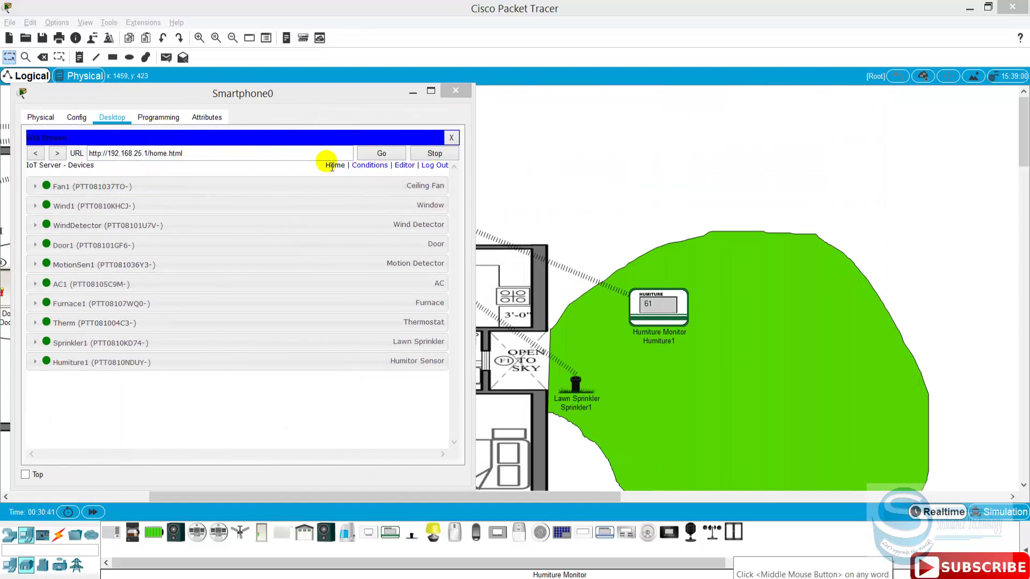
click(370, 166)
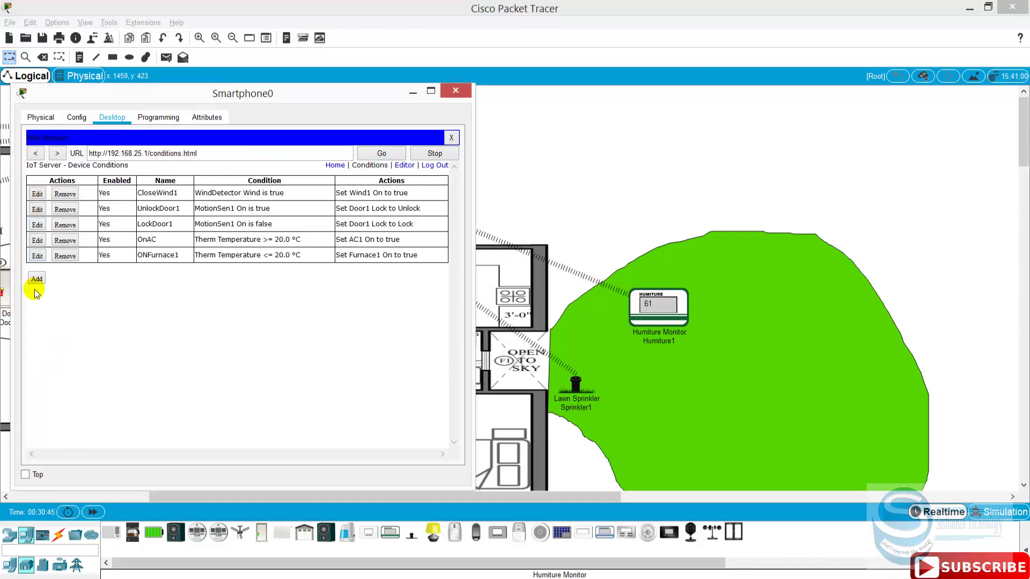
Add a rule ONSpr with the condition Humiture1 Humitor >= 55.
click(36, 280)
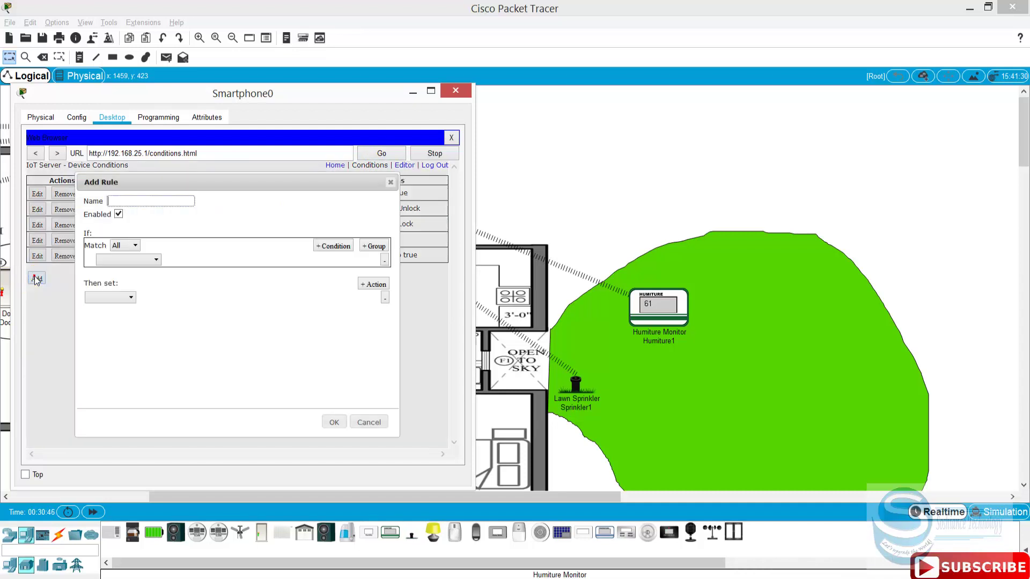
click(162, 202)
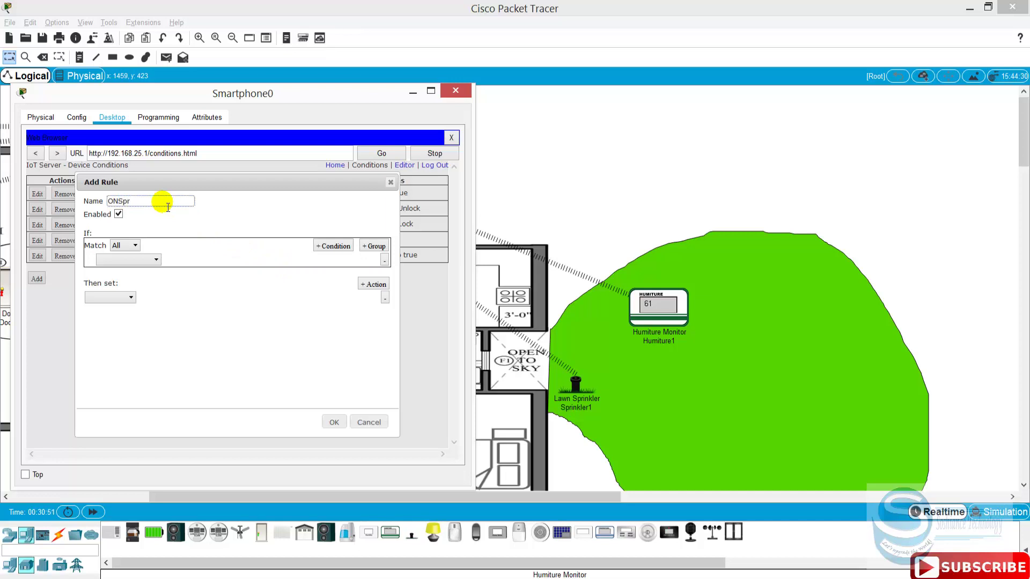
click(147, 260)
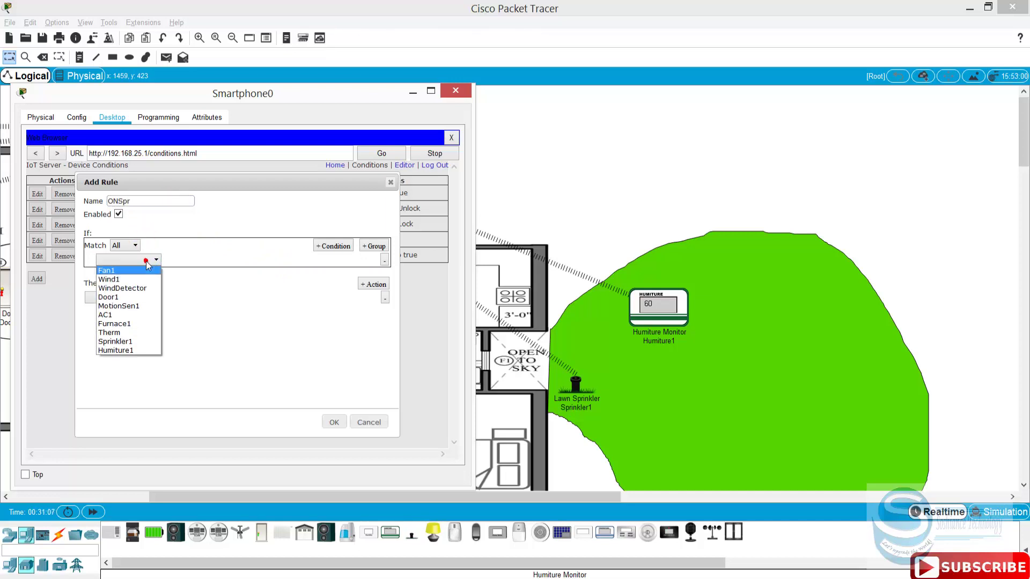
click(132, 349)
click(177, 261)
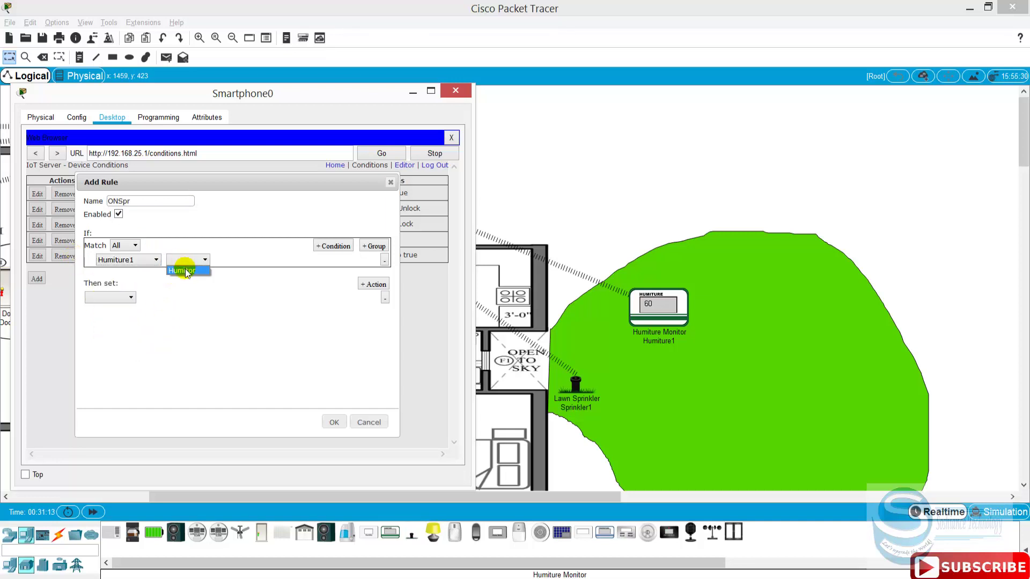
click(184, 270)
click(254, 261)
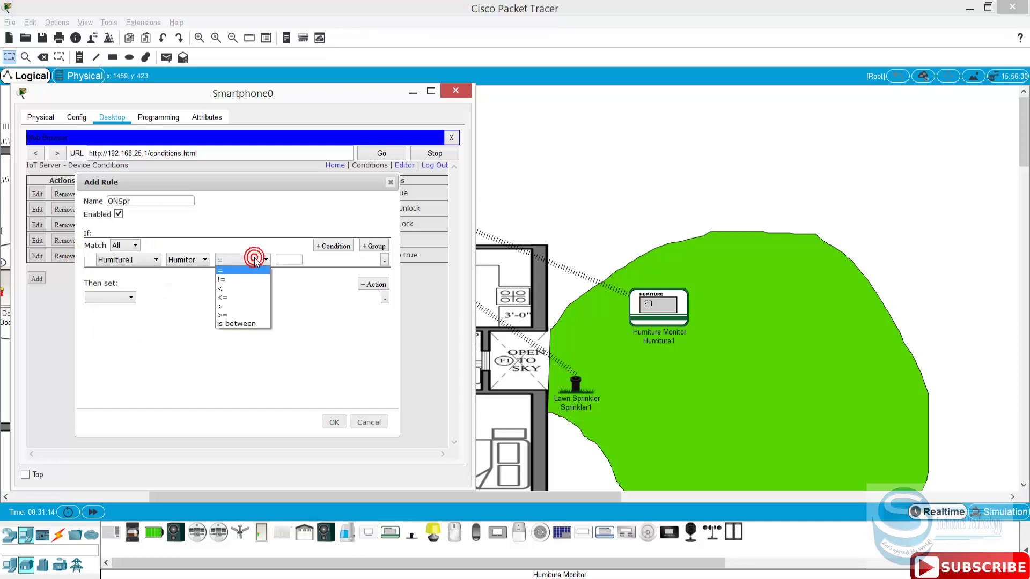
click(245, 317)
click(282, 260)
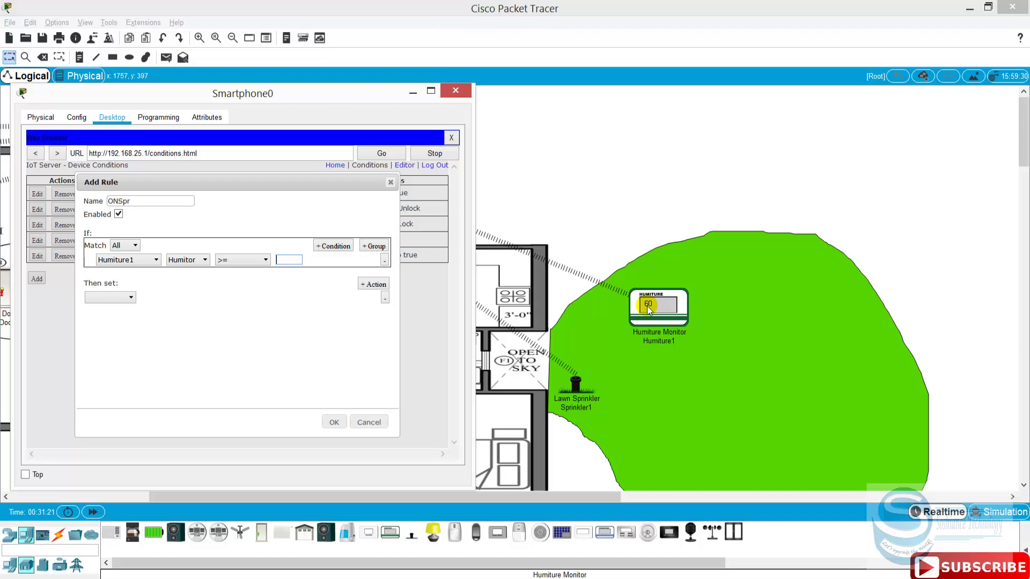
text(55)
Make ONSpr set Sprinkler1 Status to true and save the rule.
click(95, 299)
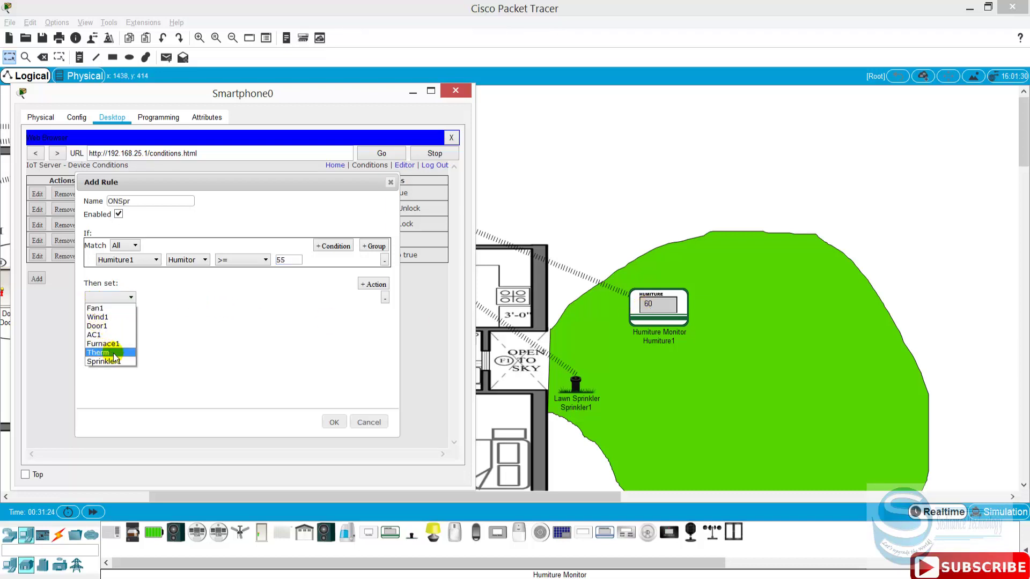
click(119, 361)
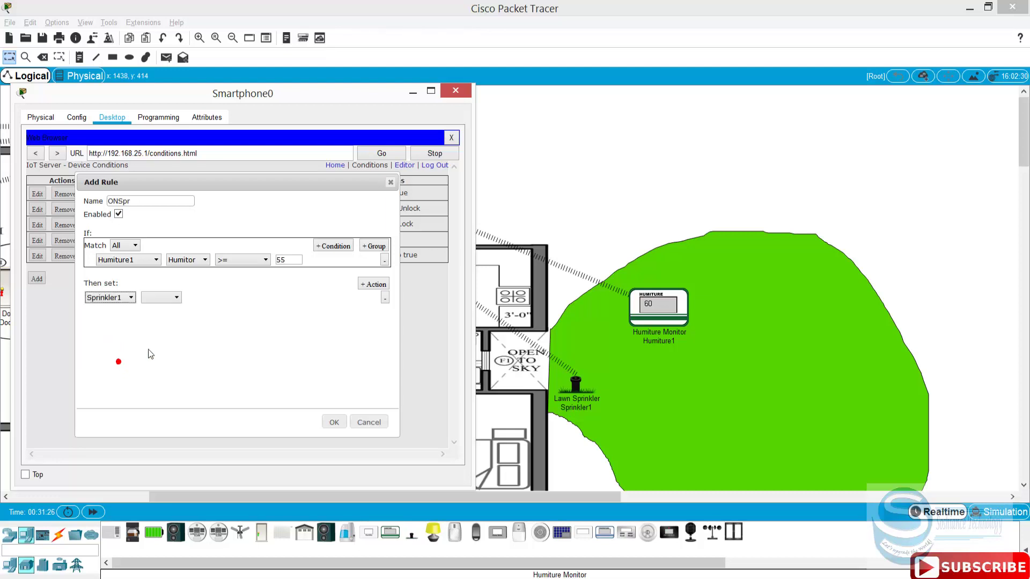
click(161, 298)
click(171, 308)
click(201, 299)
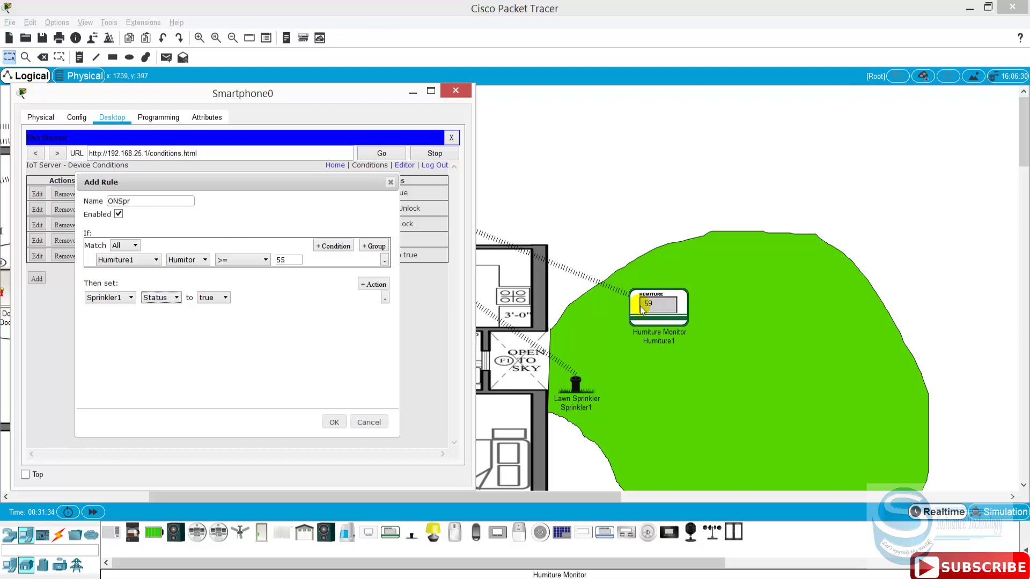
double_click(279, 260)
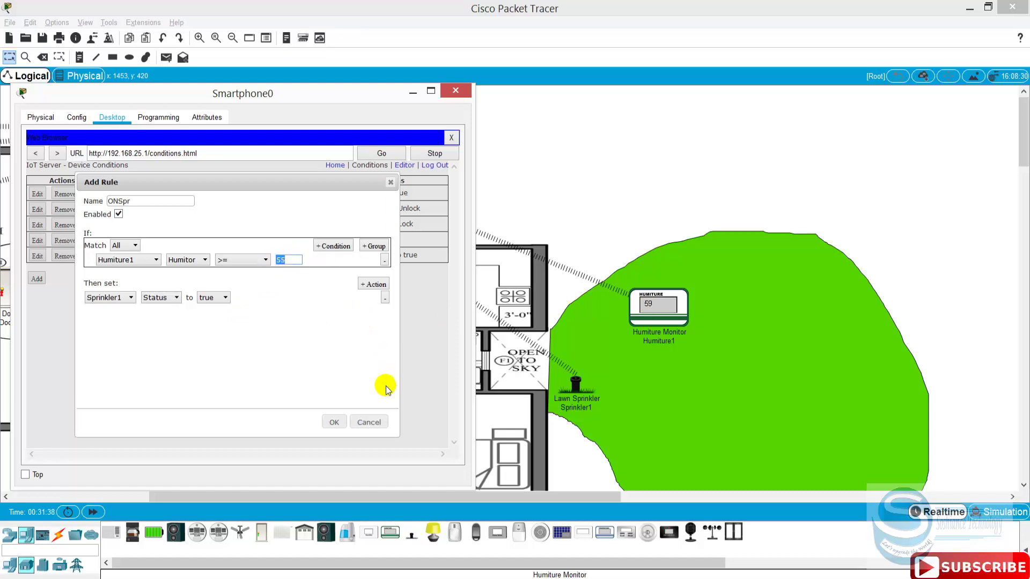
click(336, 423)
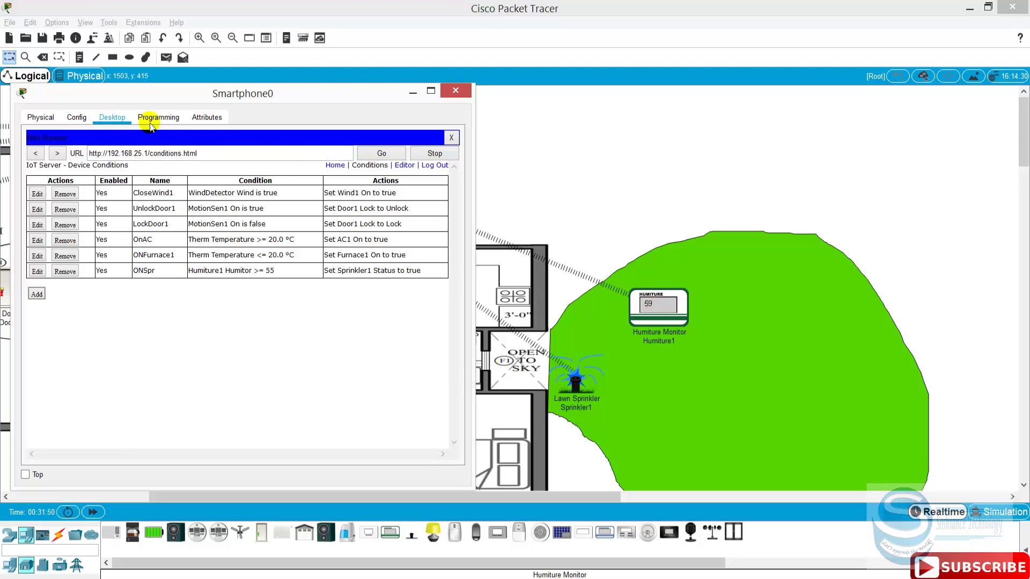
Close Smartphone0's window and view the floor plan with Sprinkler1 spraying.
click(171, 118)
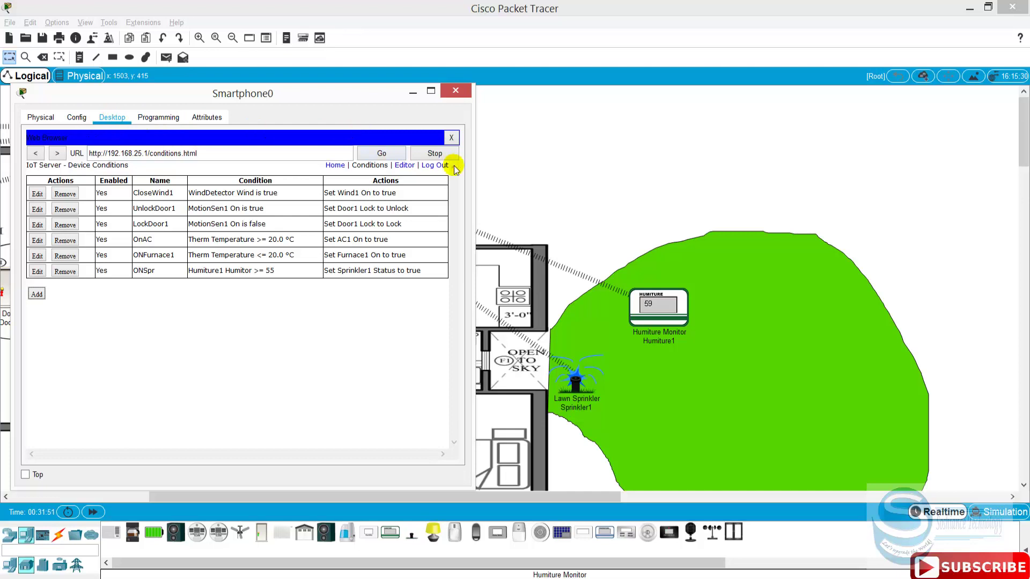
click(60, 122)
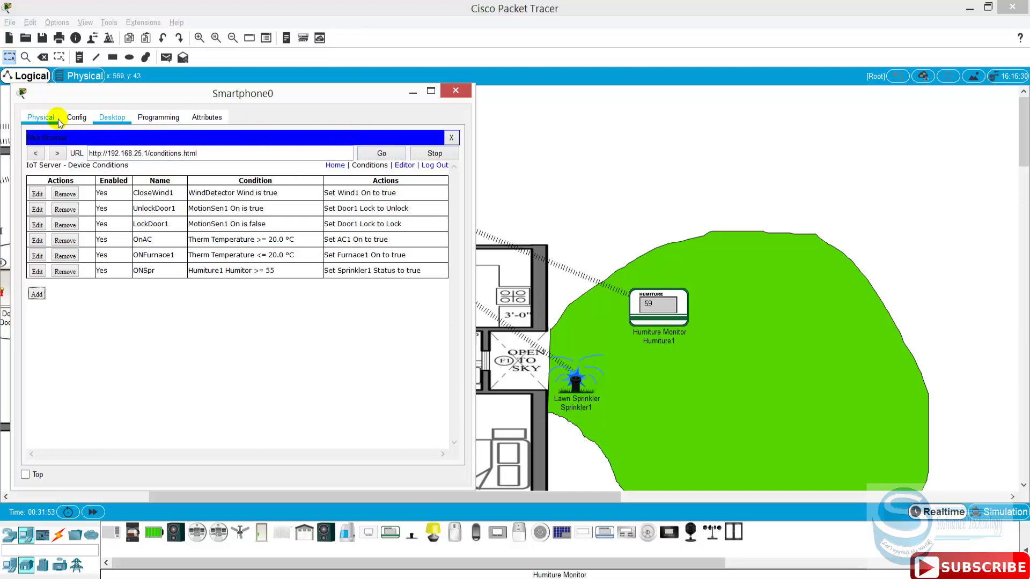
click(681, 320)
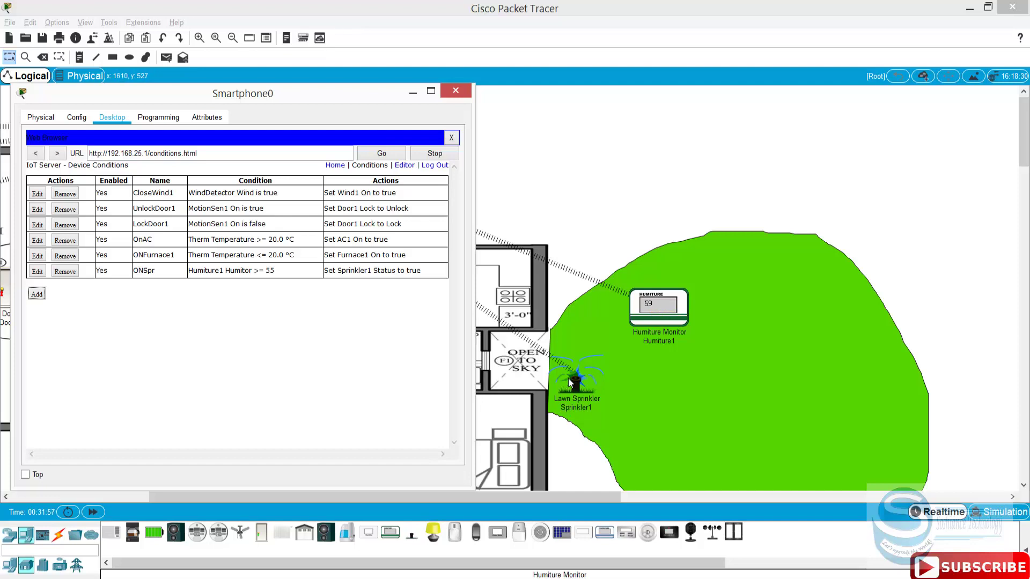
click(282, 380)
click(462, 92)
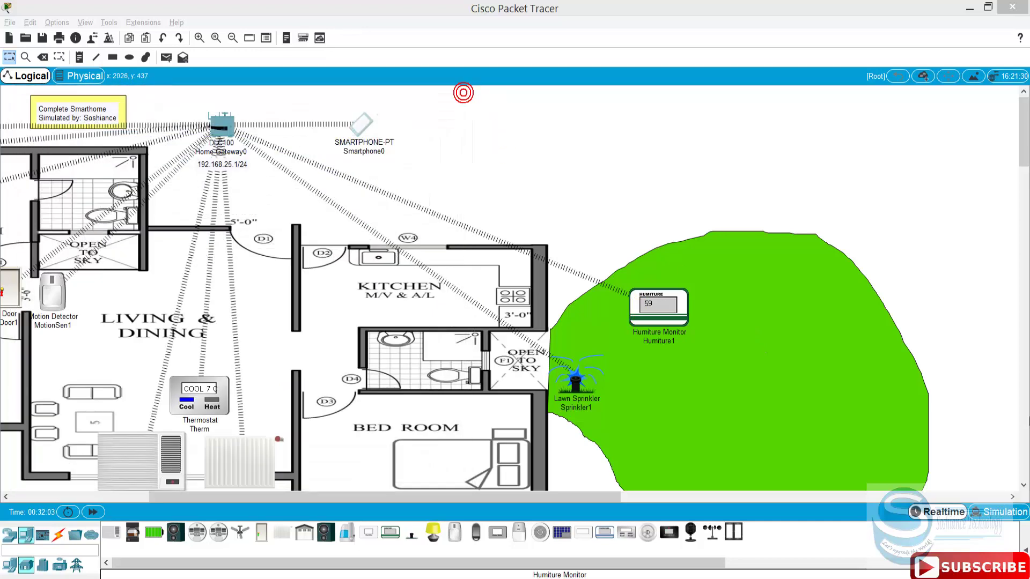
mouse_move(1021, 172)
mouse_down()
mouse_move(1022, 188)
mouse_move(1022, 178)
mouse_up()
click(630, 285)
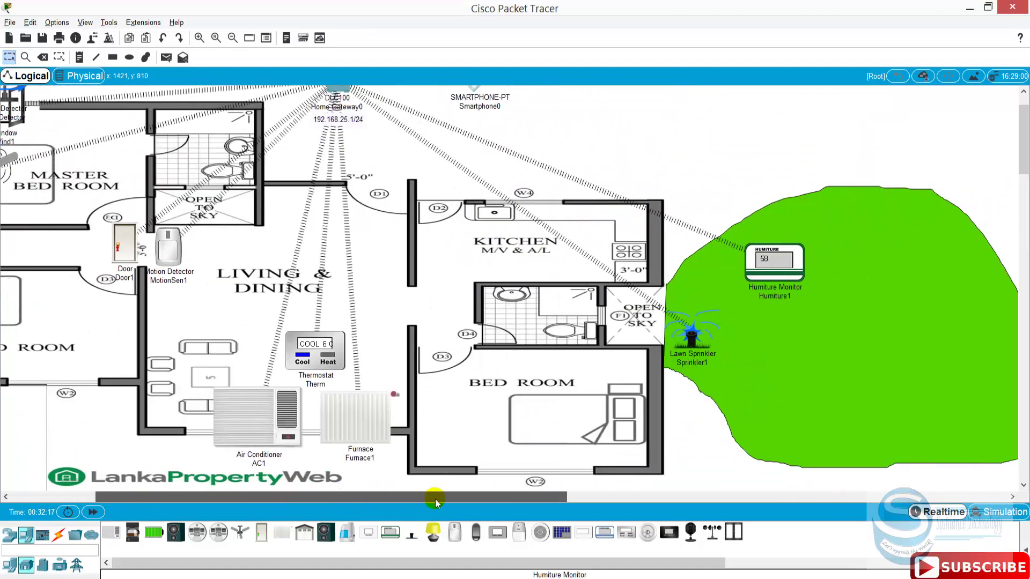
drag(435, 503, 483, 505)
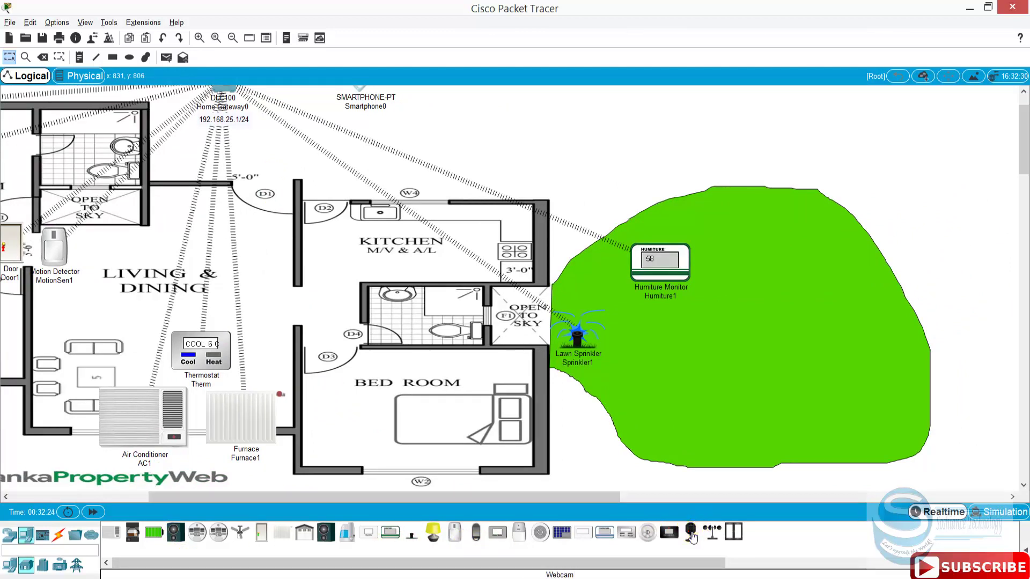
Place a webcam near door D1 and rename it WebCam1.
drag(691, 538, 278, 211)
click(278, 211)
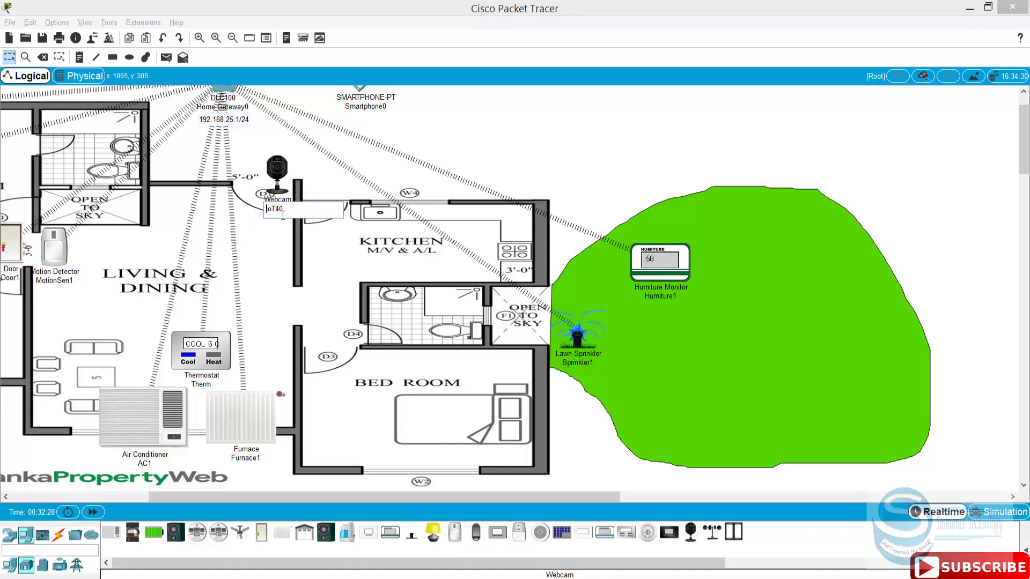
double_click(291, 215)
key(Return)
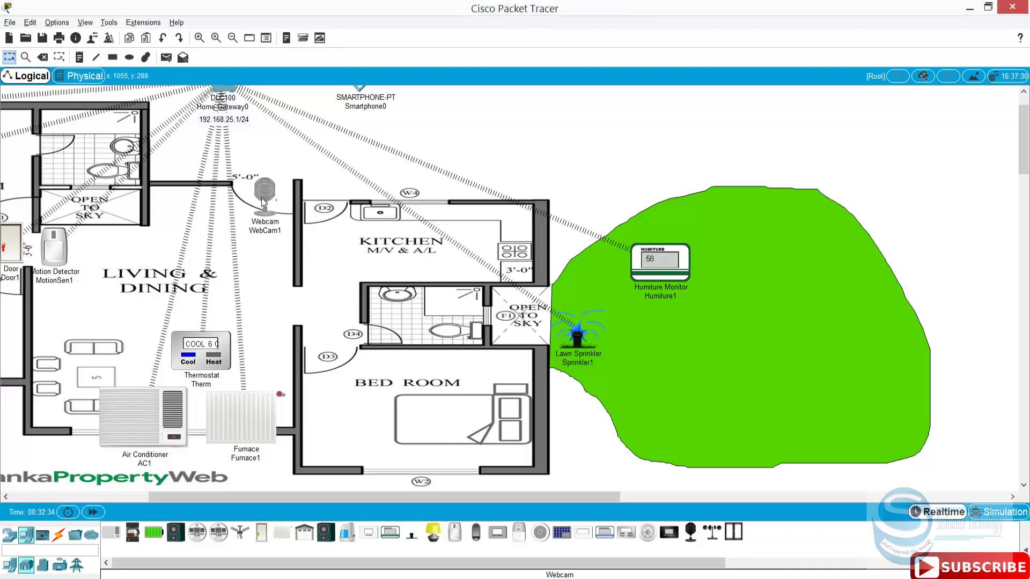
Register WebCam1 with the Home Gateway and set its I/O Config network adapter.
click(262, 192)
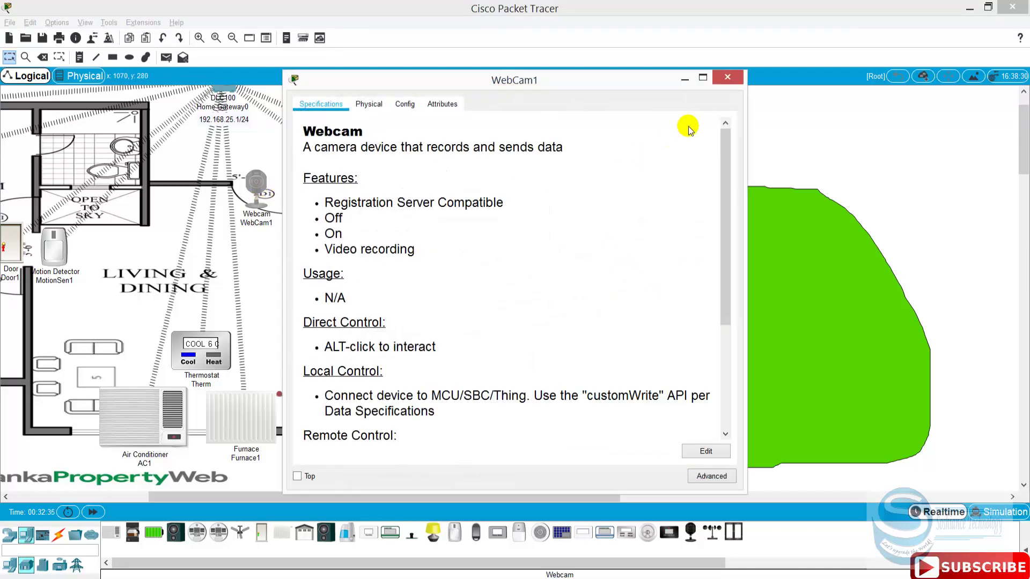
click(725, 77)
click(253, 171)
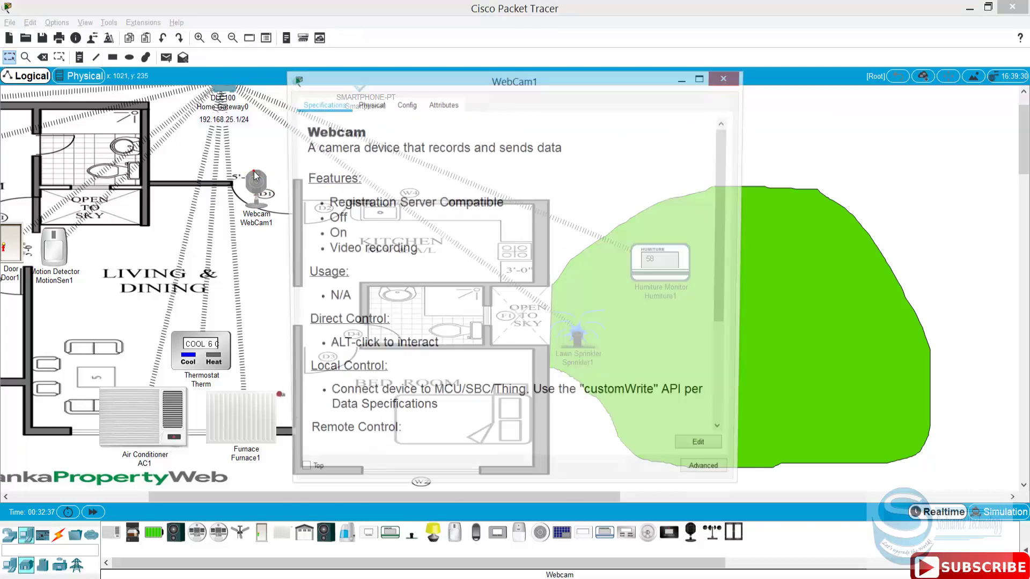
click(400, 109)
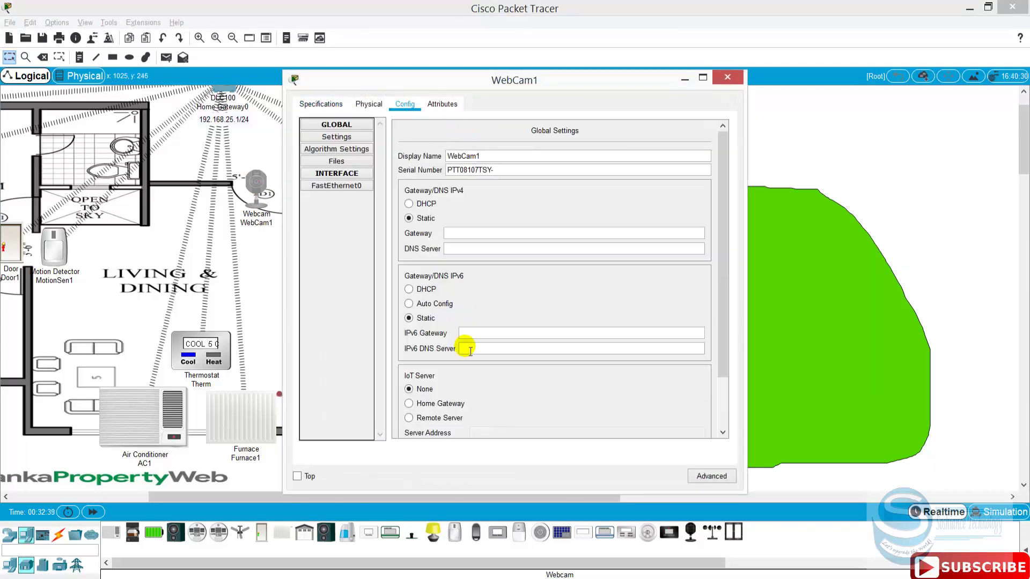
click(435, 403)
click(712, 476)
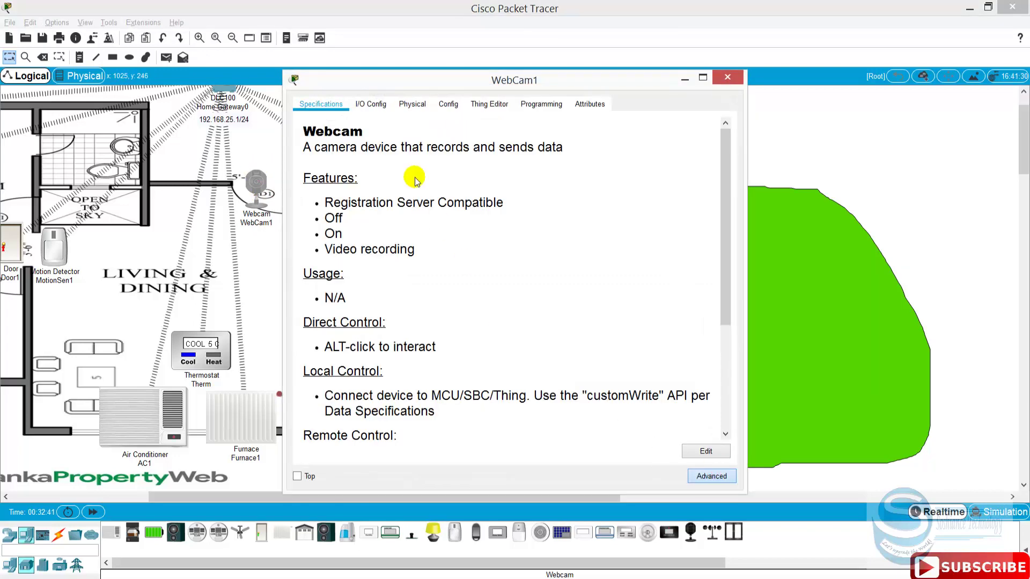
click(378, 108)
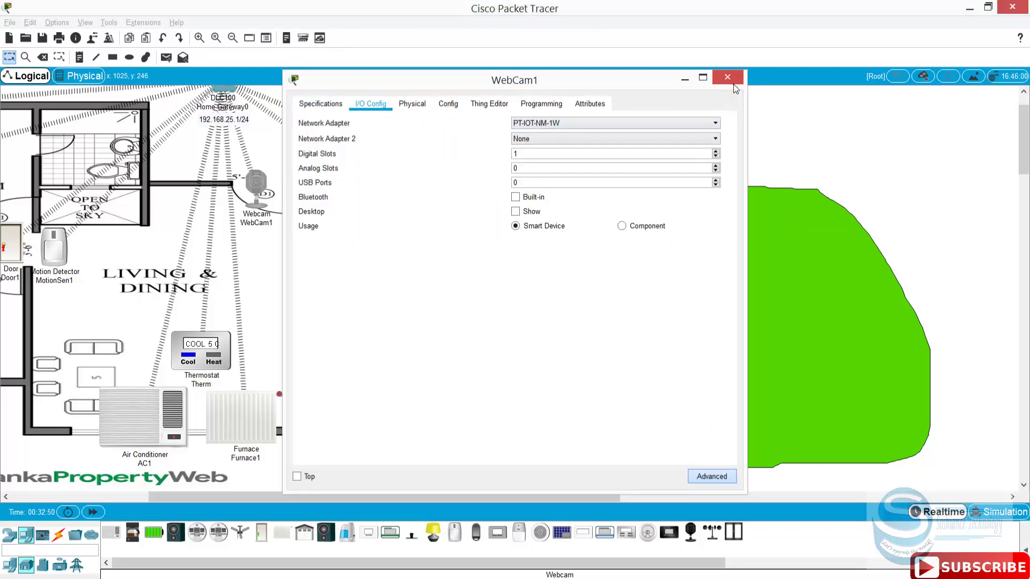
click(727, 78)
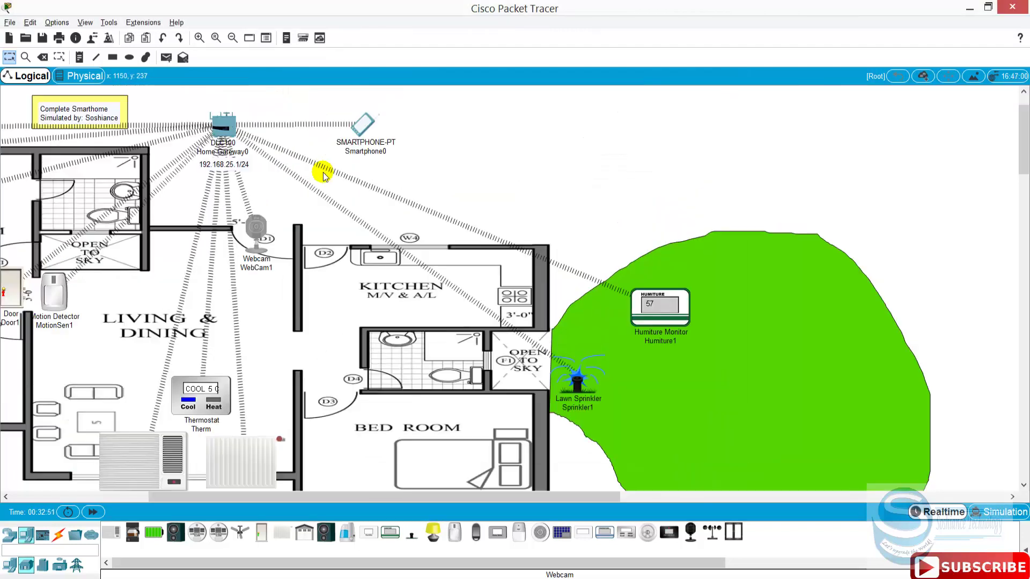
Toggle WebCam1 on and back off from the smartphone's device list, then close it.
click(363, 124)
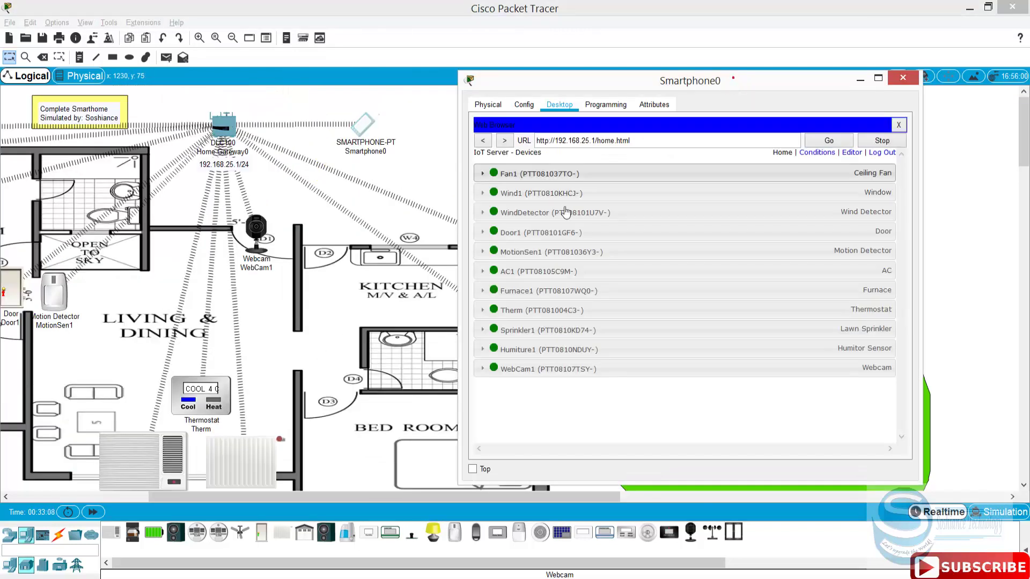
click(869, 368)
click(858, 390)
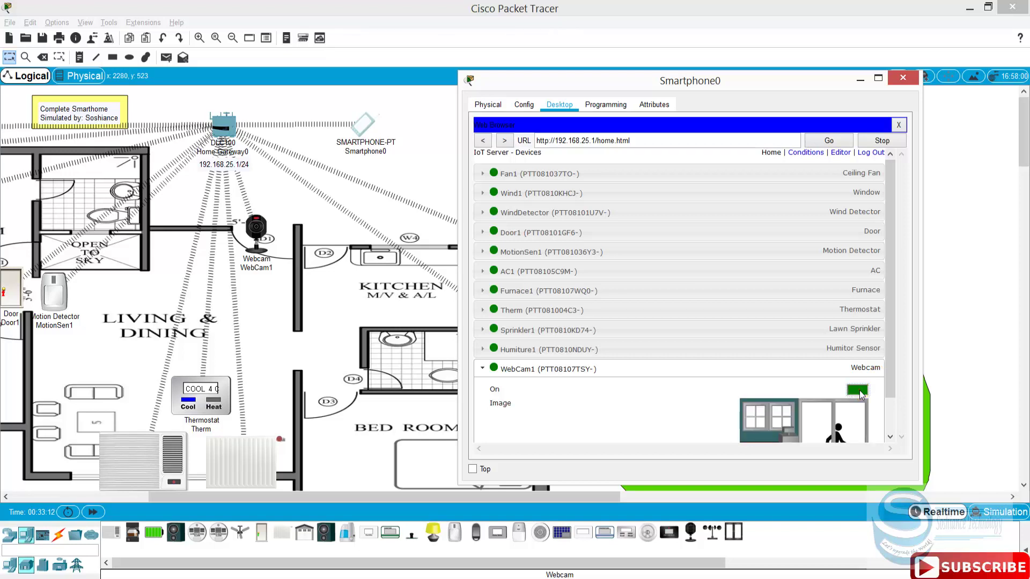
click(858, 390)
click(900, 79)
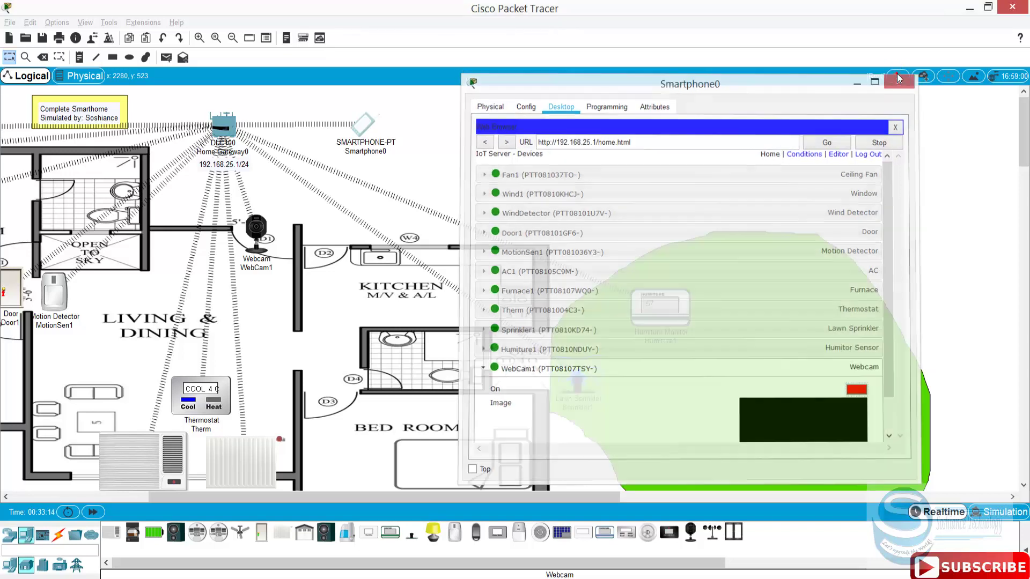
Add a second motion detector beside WebCam1.
mouse_move(260, 241)
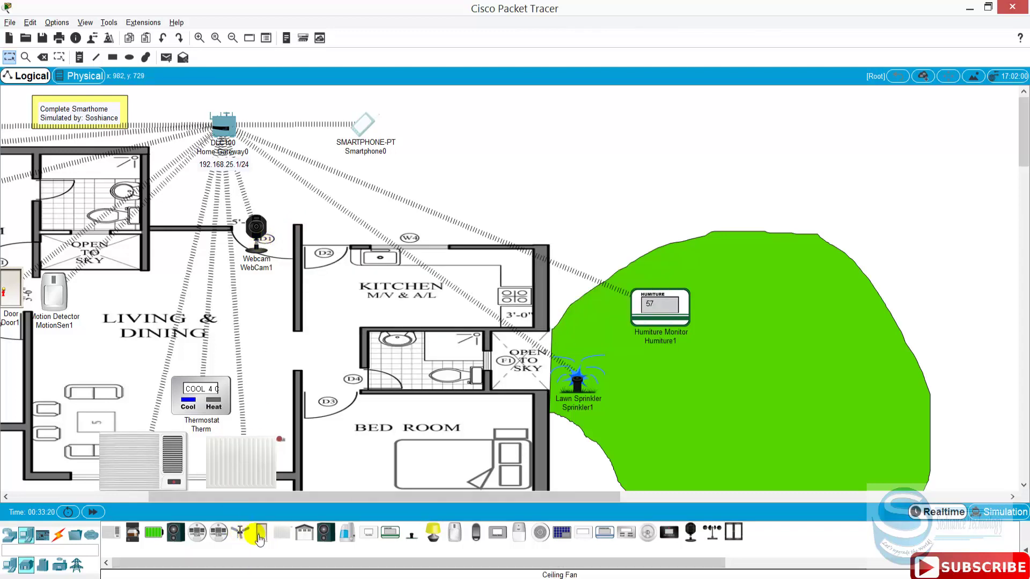
click(454, 532)
click(294, 204)
drag(299, 210, 305, 234)
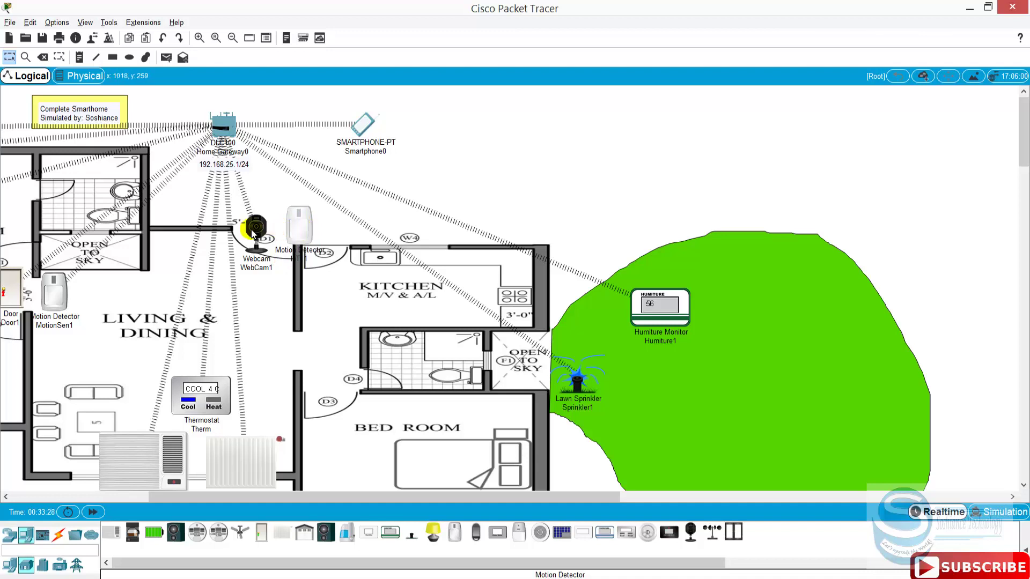
Rename the new motion detector MotionSens2 and register it with the Home Gateway IoT server.
click(301, 257)
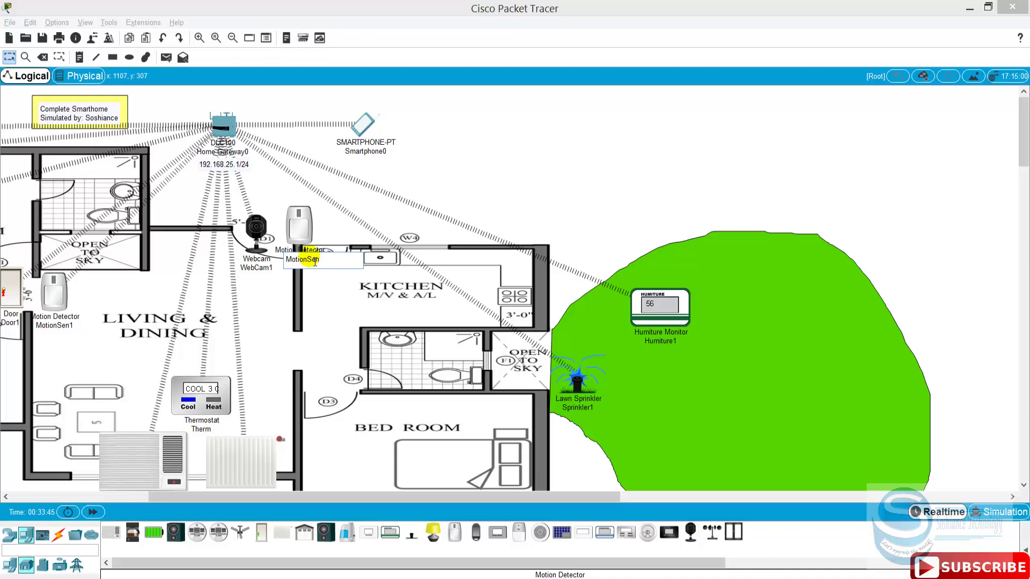
click(460, 184)
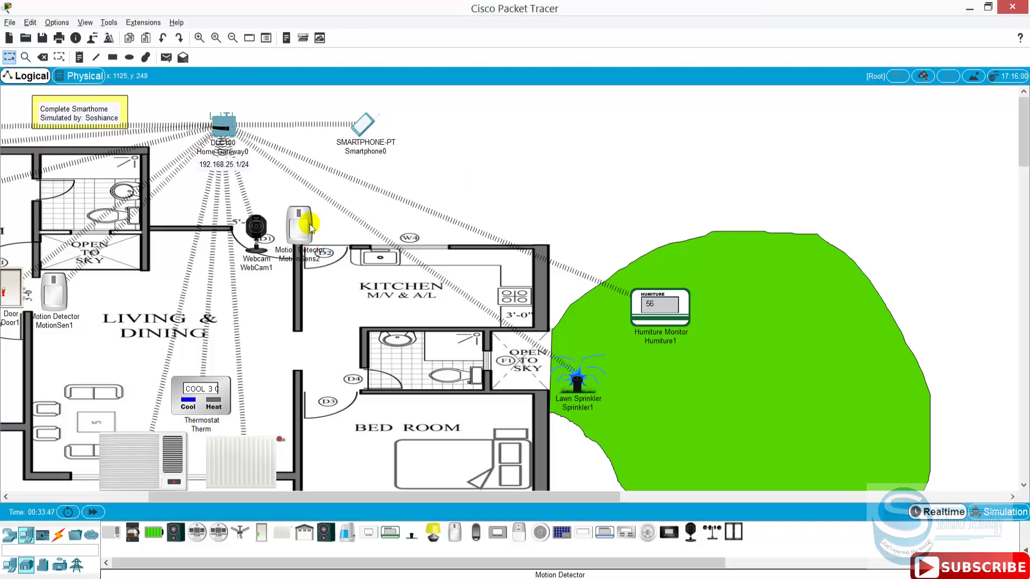
click(308, 222)
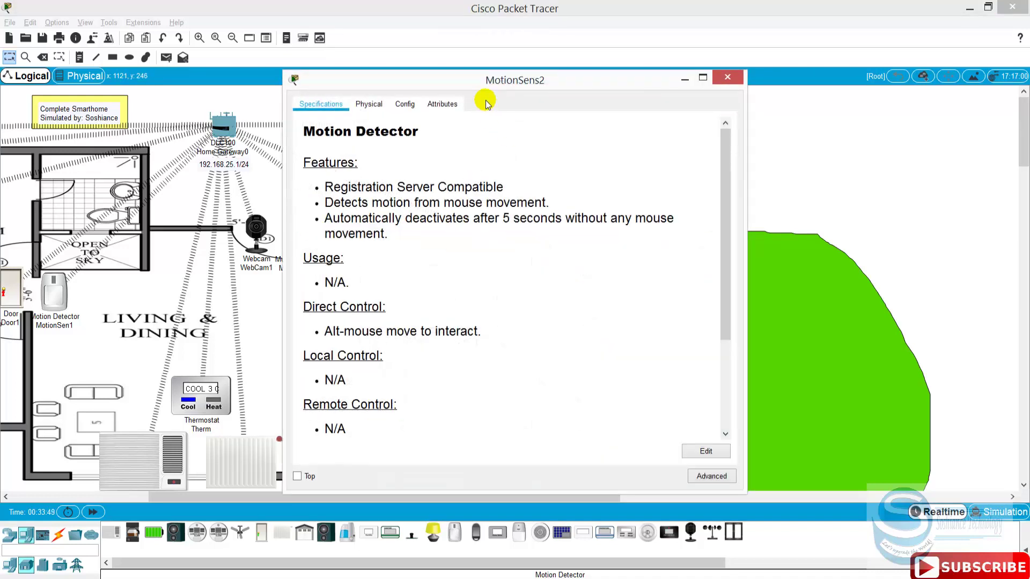
drag(498, 84, 671, 84)
click(541, 104)
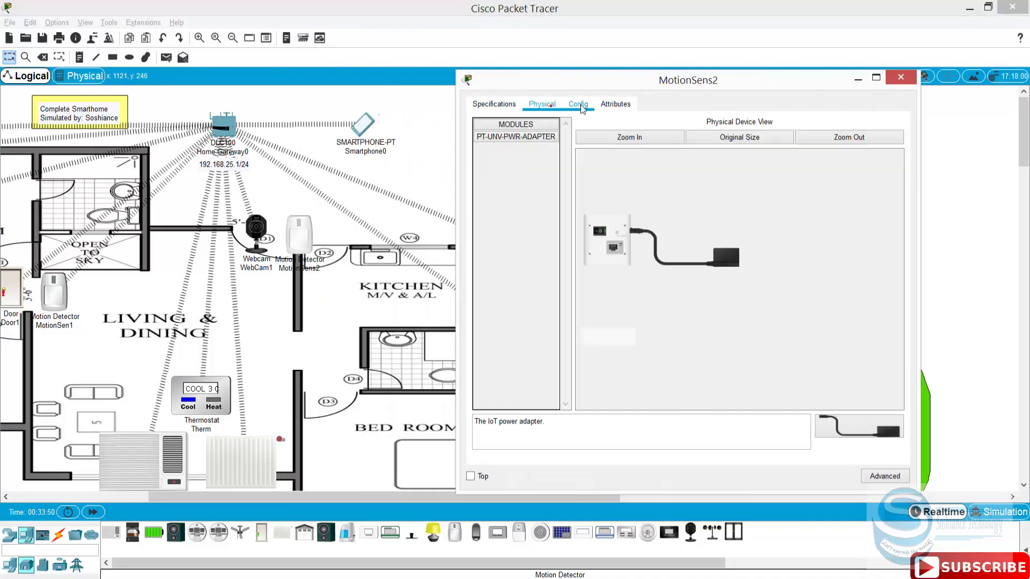
click(578, 104)
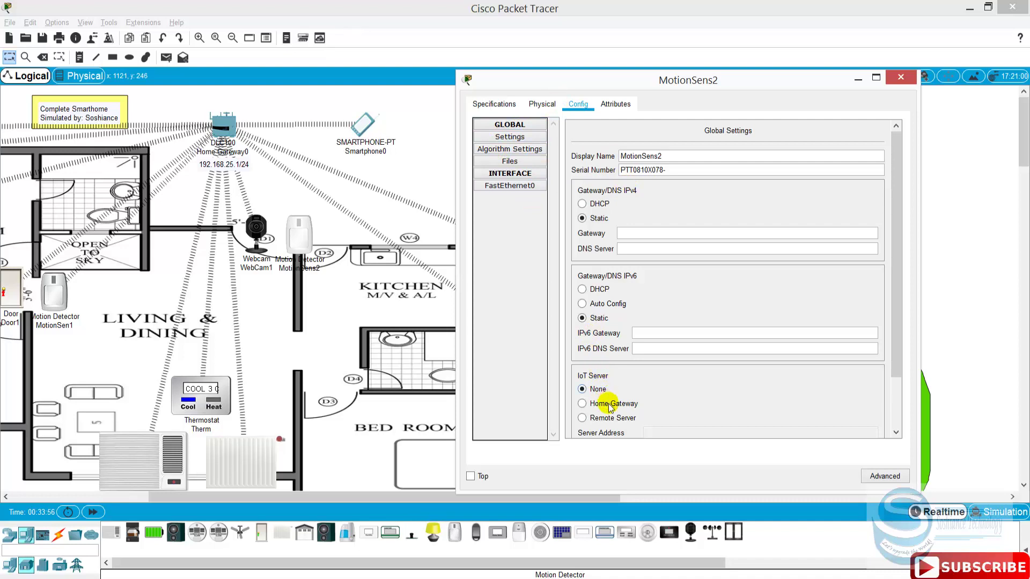
click(892, 479)
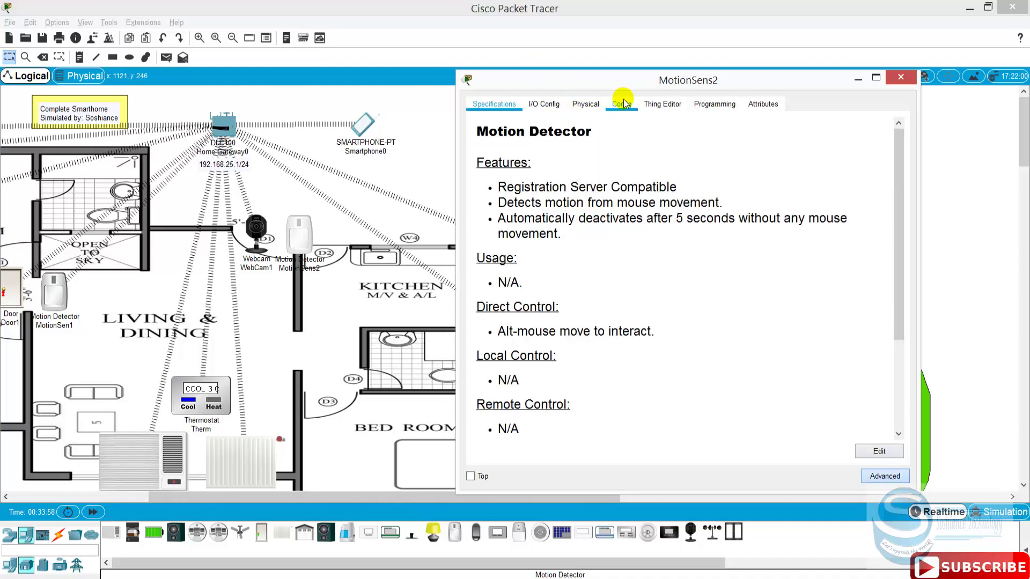
Switch MotionSens2's network adapter to PT-IOT-NM-1W.
click(621, 103)
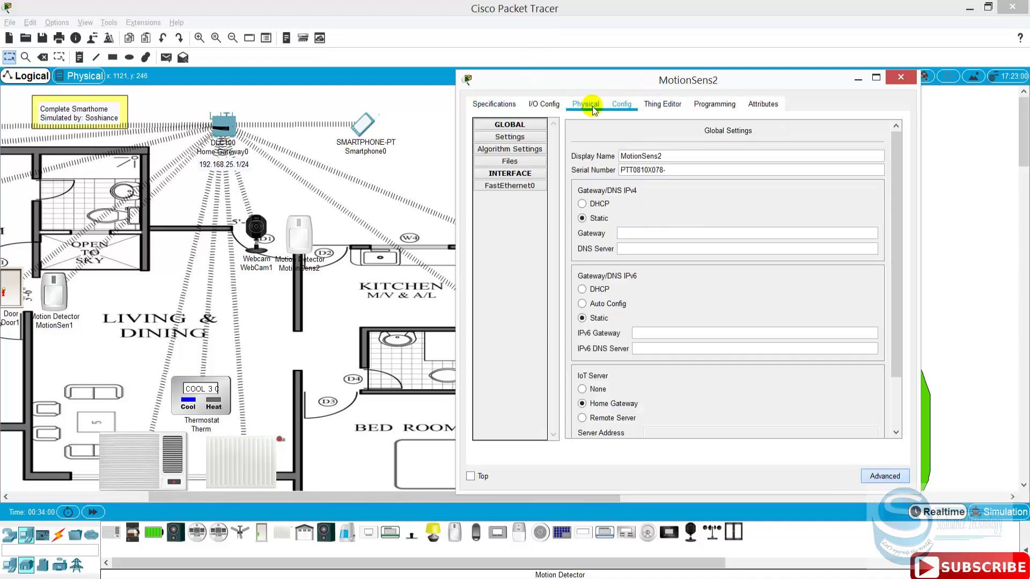
click(547, 107)
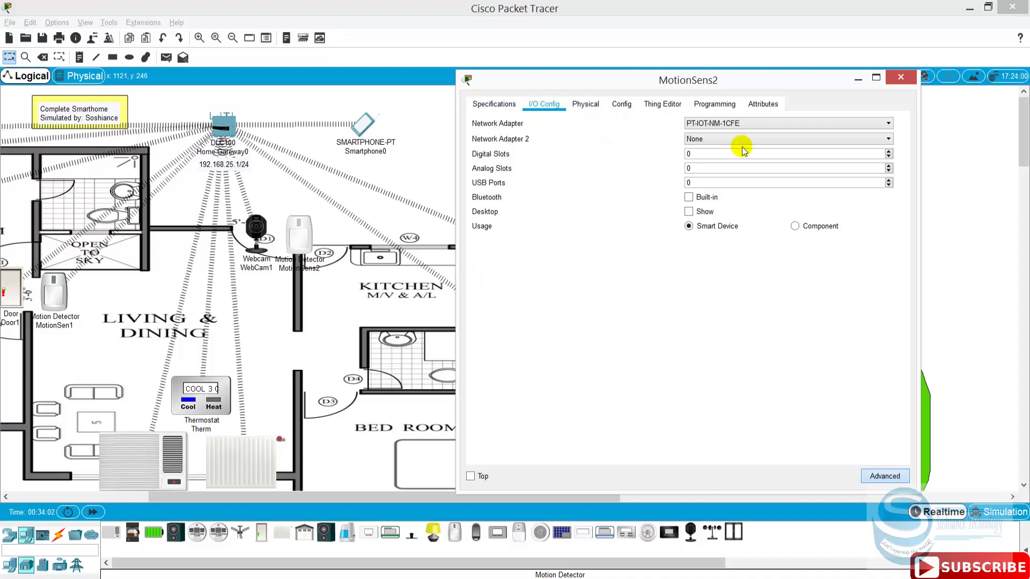
click(740, 123)
click(713, 152)
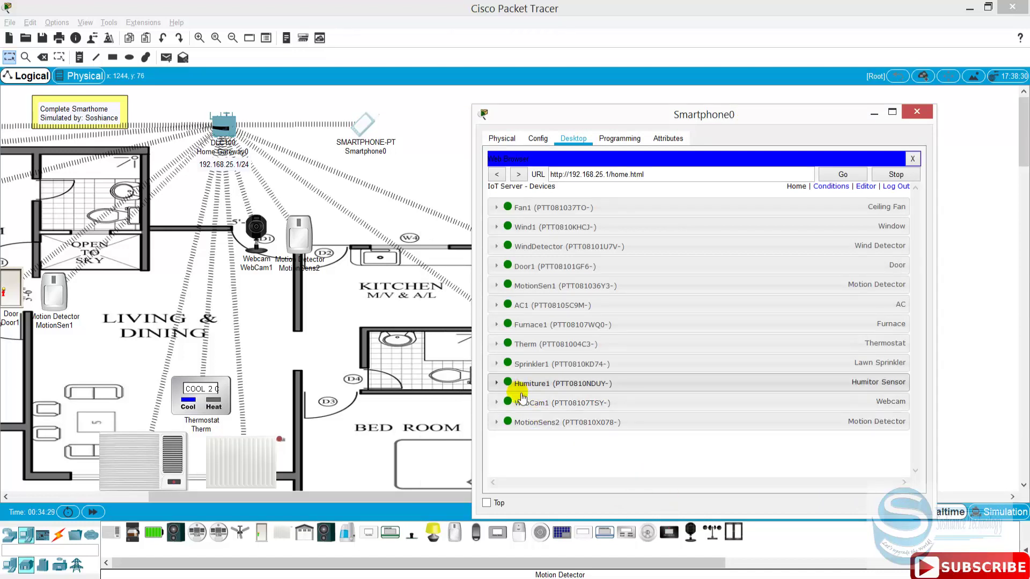
Add a rule named Recording whose condition is MotionSens2 On is true.
click(845, 173)
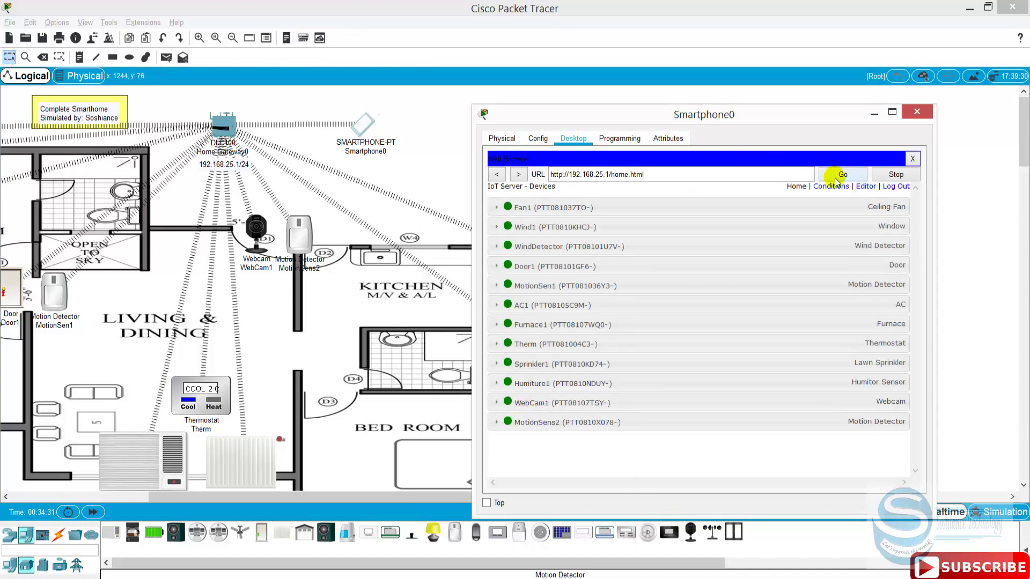
click(831, 186)
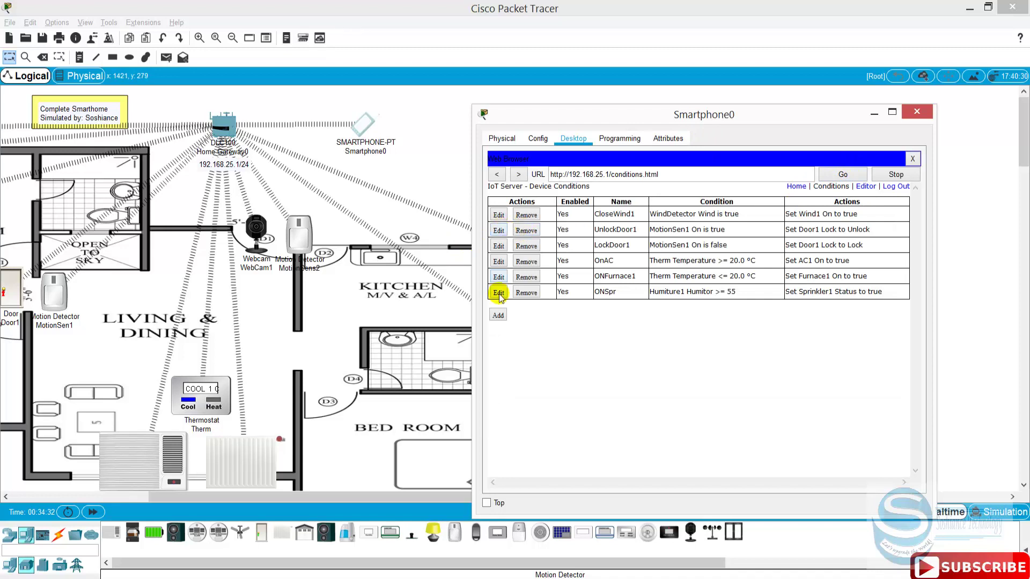
click(498, 315)
click(602, 228)
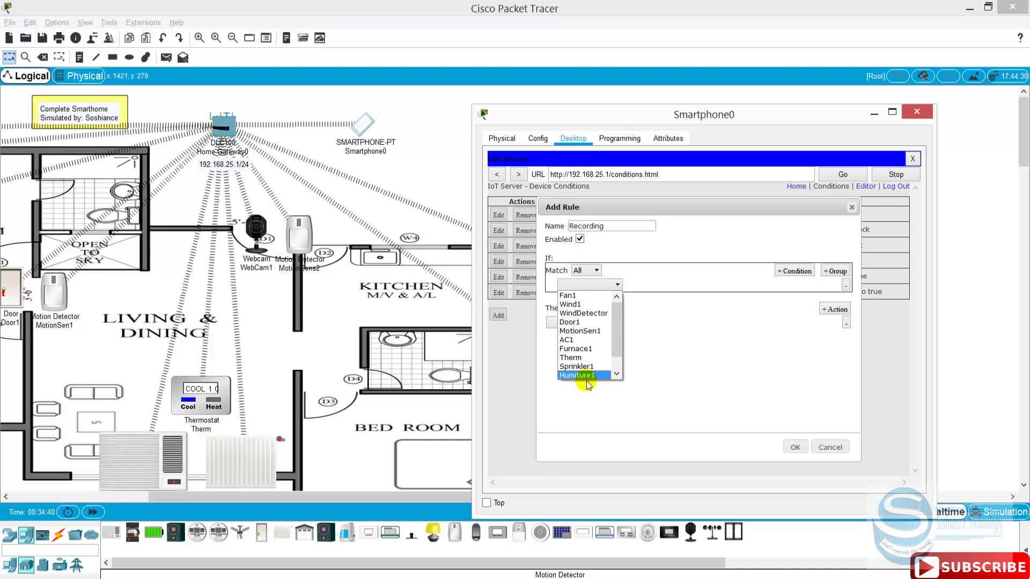
scroll(598, 374, down, 1)
click(598, 375)
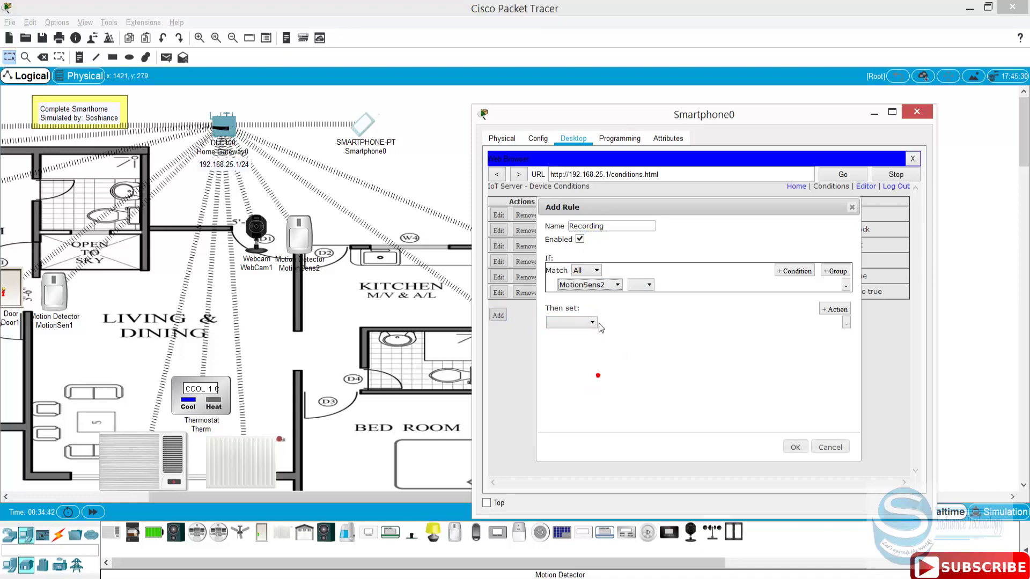
click(638, 296)
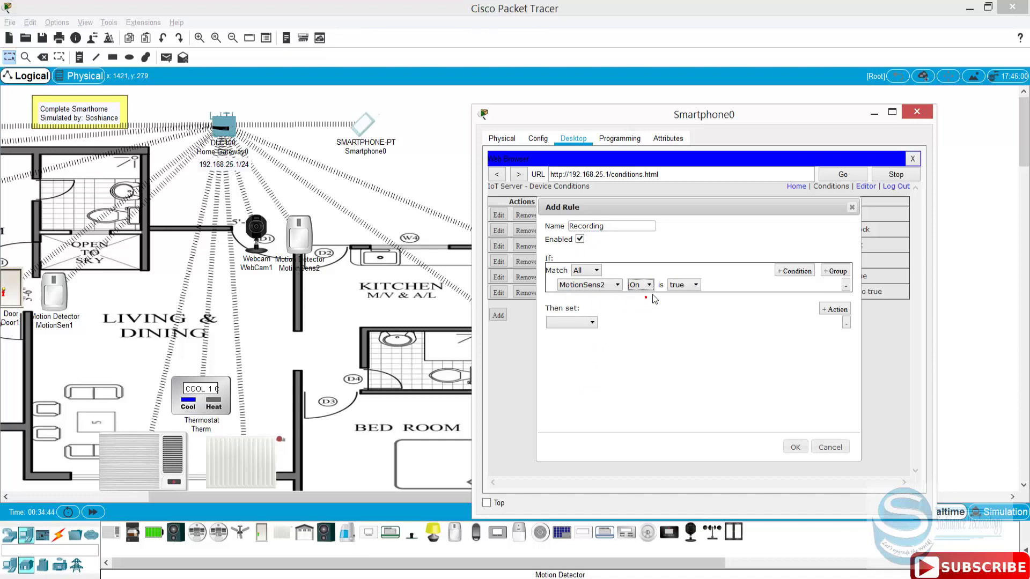
click(678, 287)
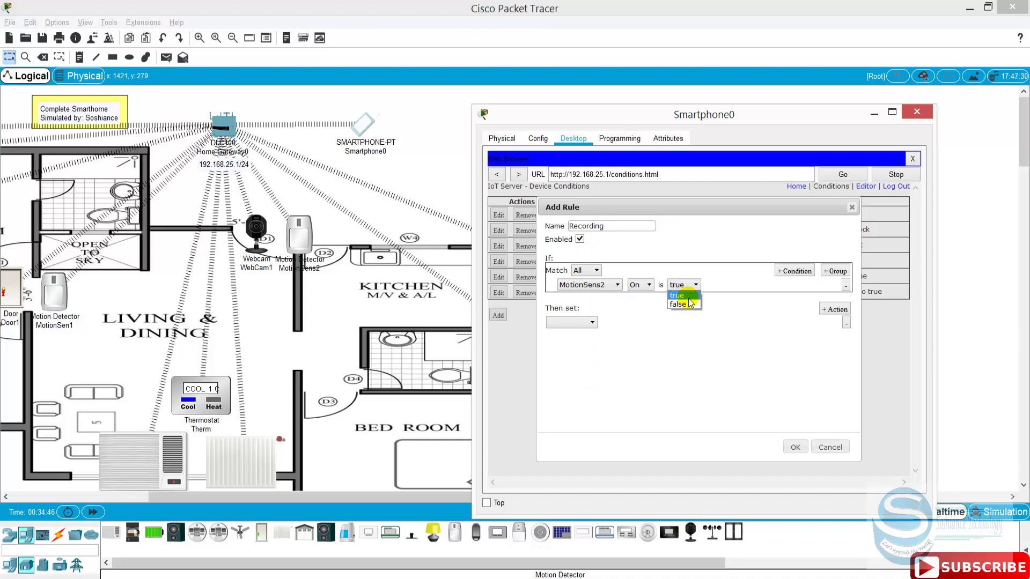
click(688, 297)
Make the Recording rule set WebCam1 On to true, and save it.
click(581, 324)
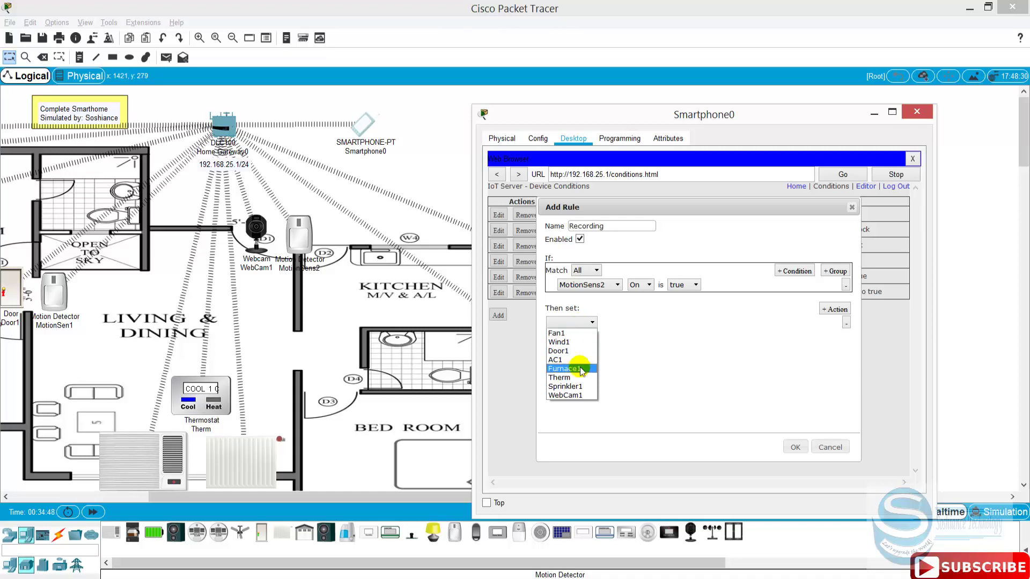
click(579, 395)
click(615, 322)
click(614, 329)
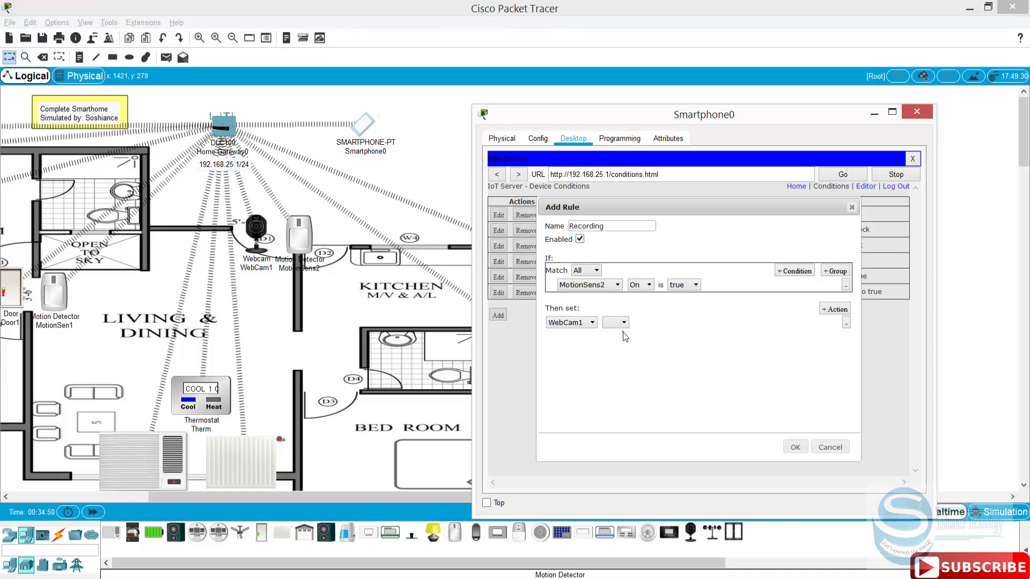
click(663, 323)
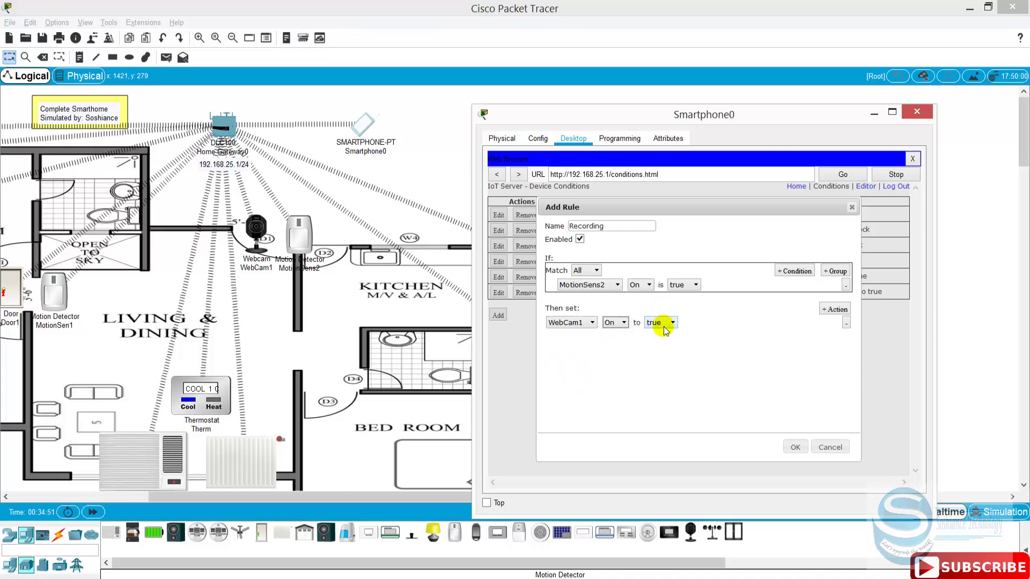
click(794, 447)
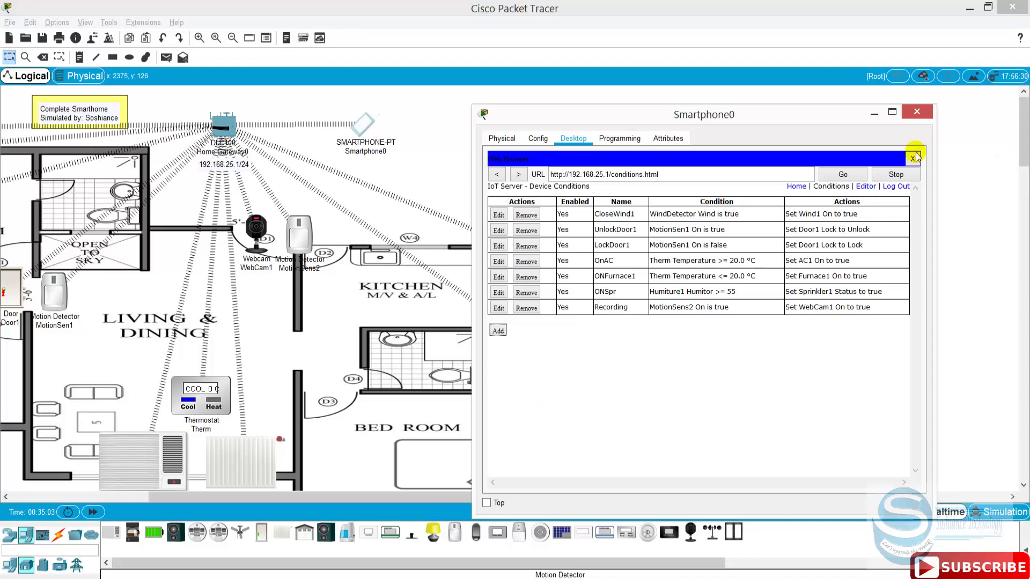
Add a light near the master bedroom's top wall and name it Light1.
click(922, 121)
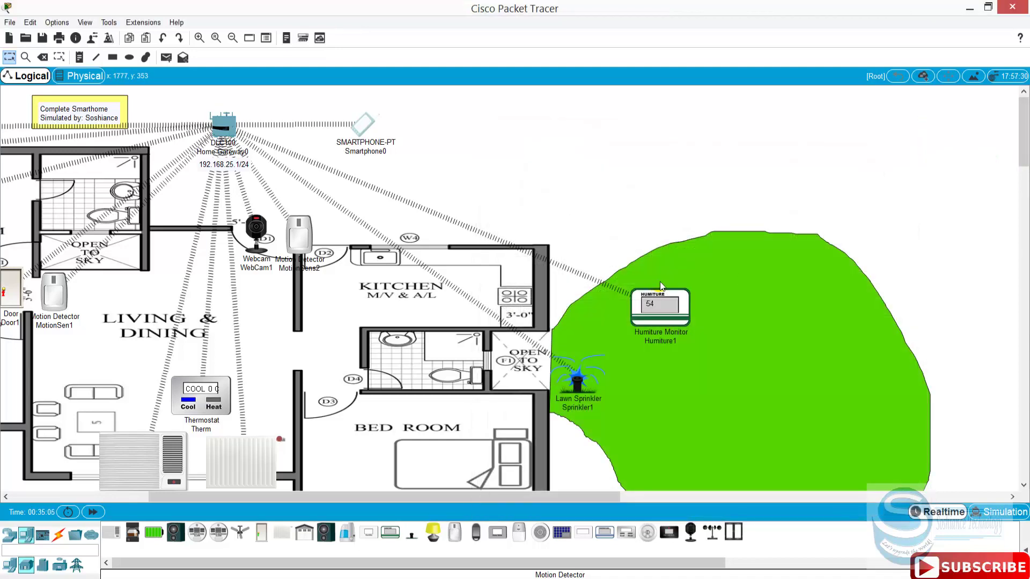
scroll(651, 279, down, 5)
scroll(643, 276, up, 5)
drag(589, 494, 452, 495)
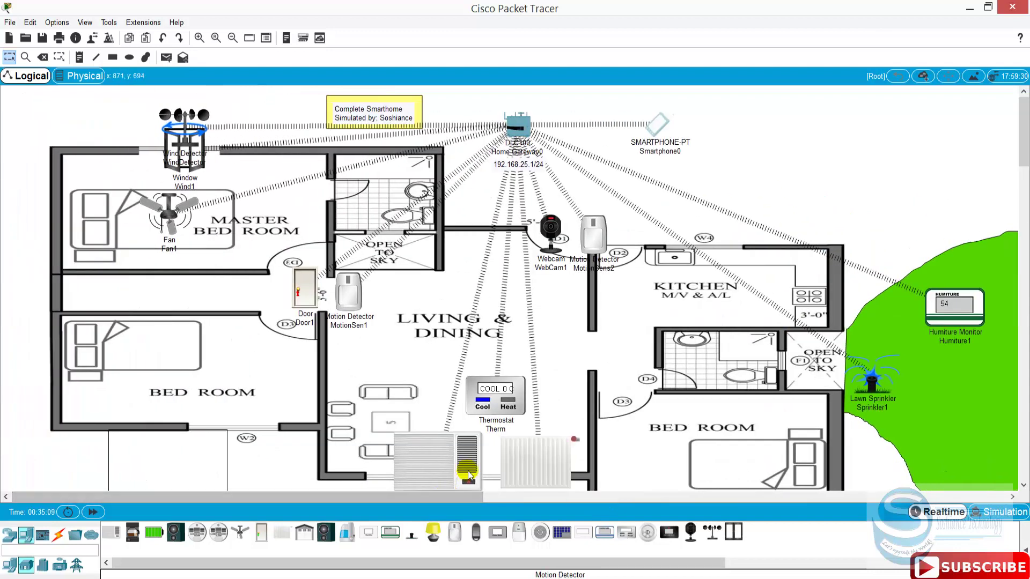
click(438, 538)
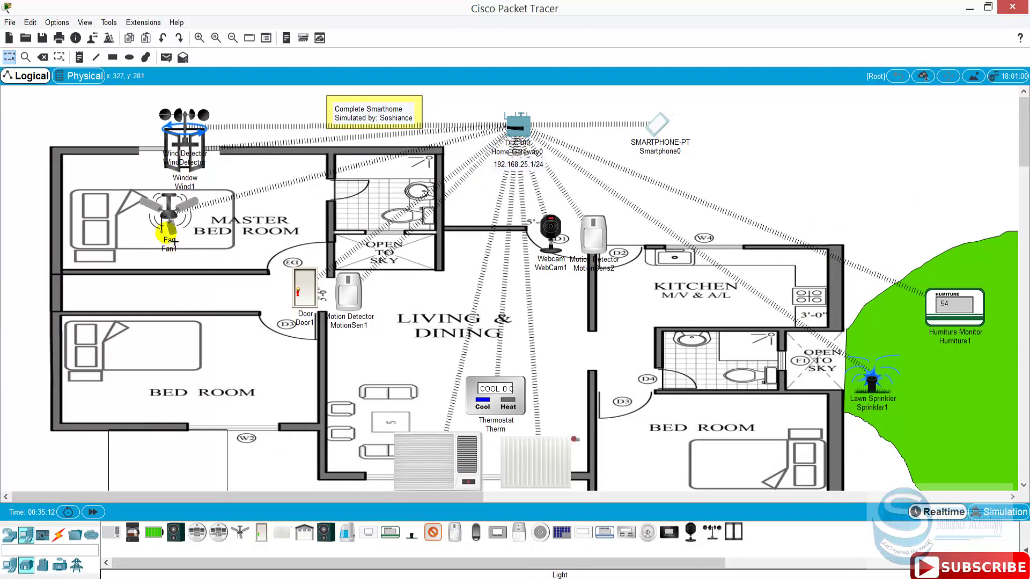
click(91, 185)
mouse_move(92, 179)
mouse_down()
mouse_move(94, 147)
mouse_move(87, 195)
mouse_move(98, 160)
mouse_up()
click(98, 188)
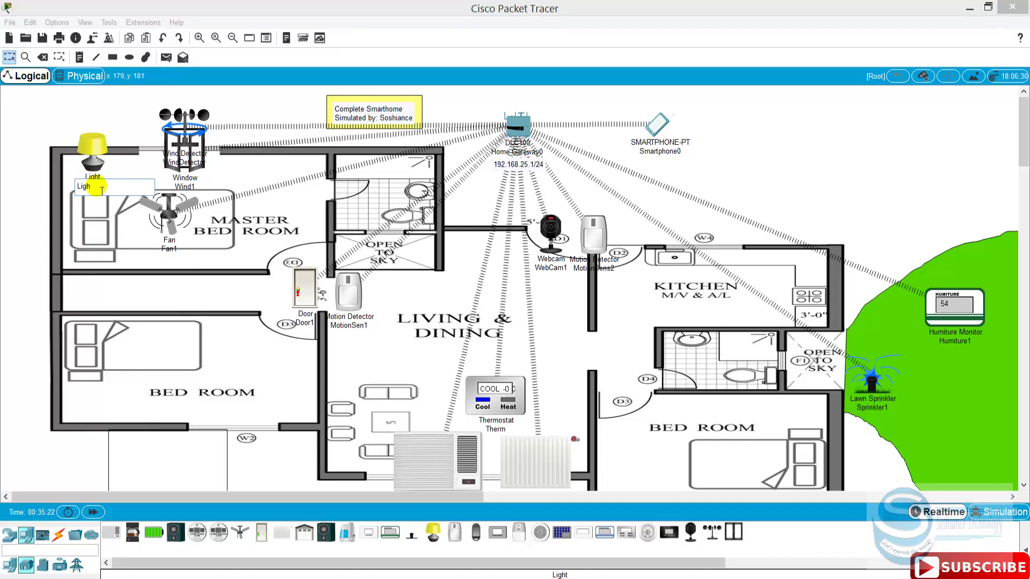
click(110, 131)
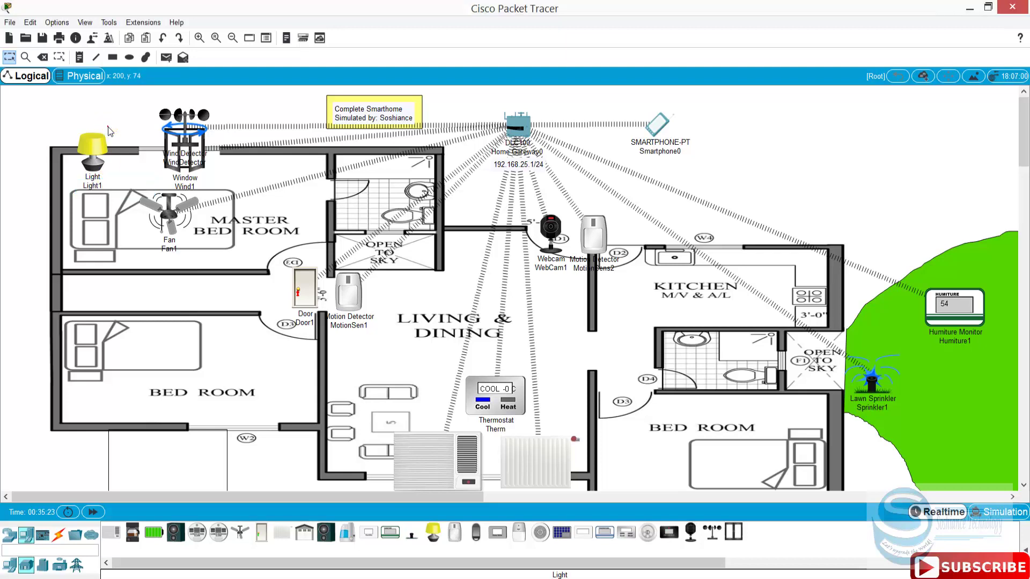
Set Light1's network adapter to PT-IOT-NM-1W and reload the phone's IoT device list.
click(100, 168)
click(369, 104)
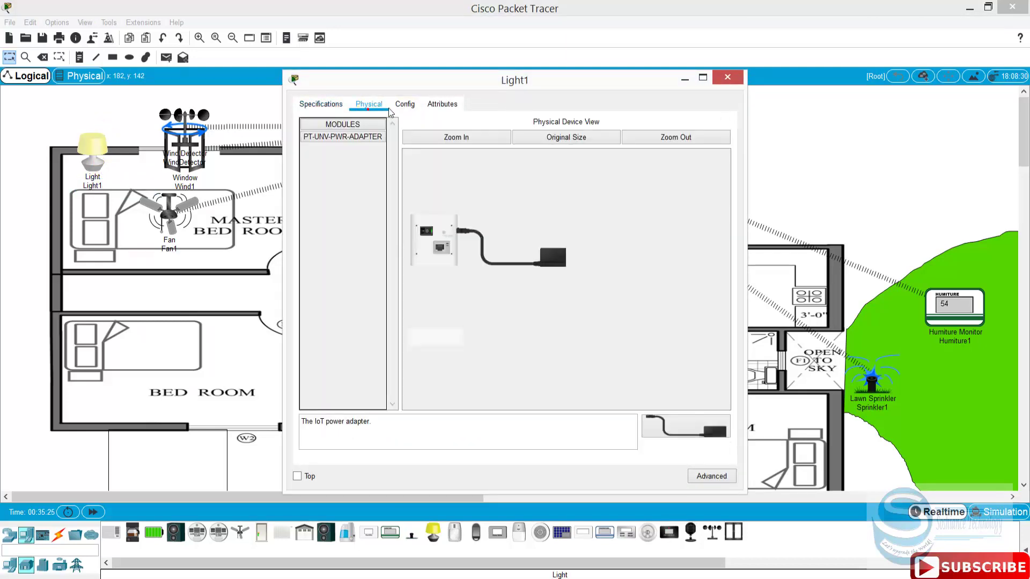
click(403, 105)
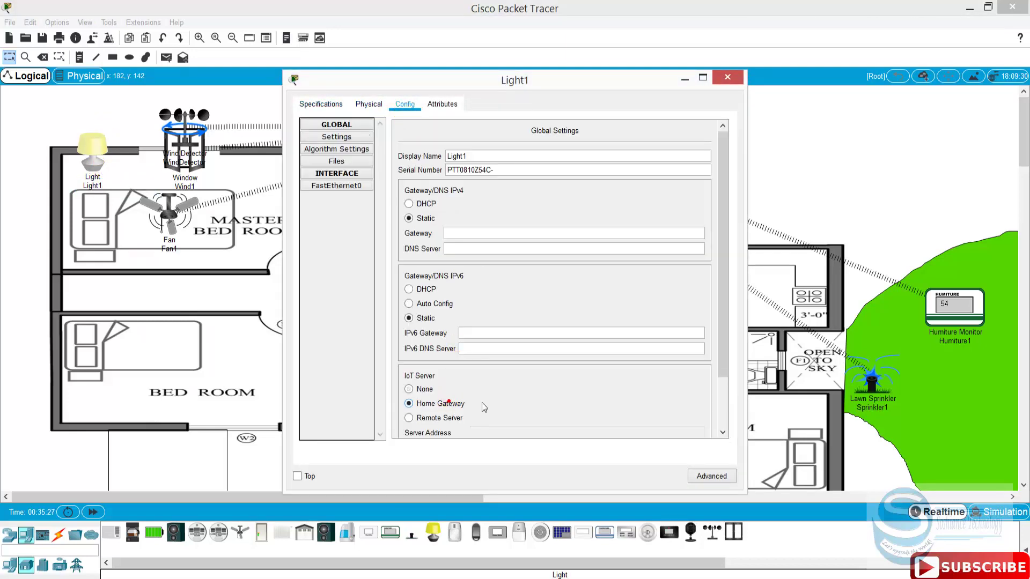
scroll(664, 375, down, 2)
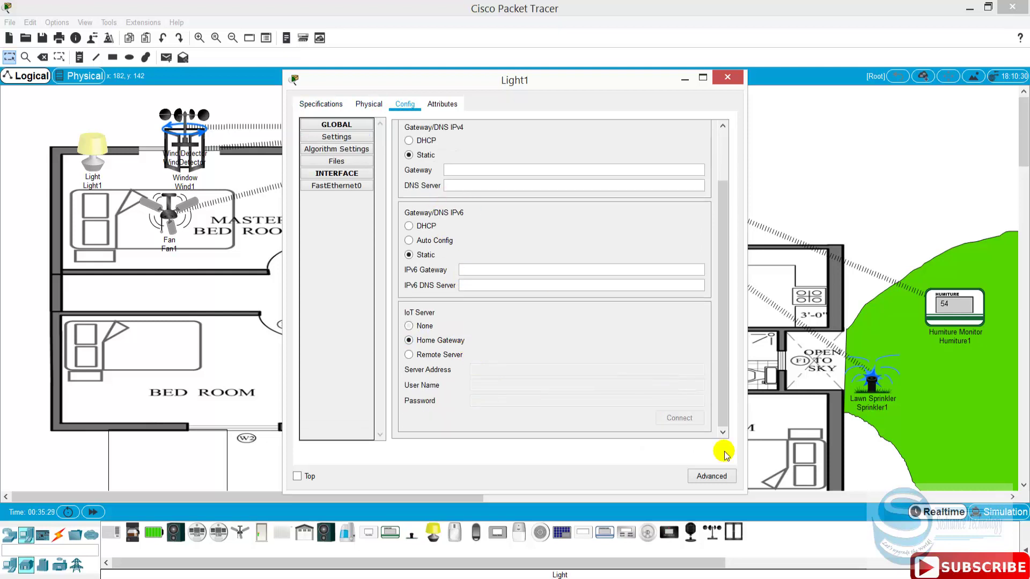
click(713, 476)
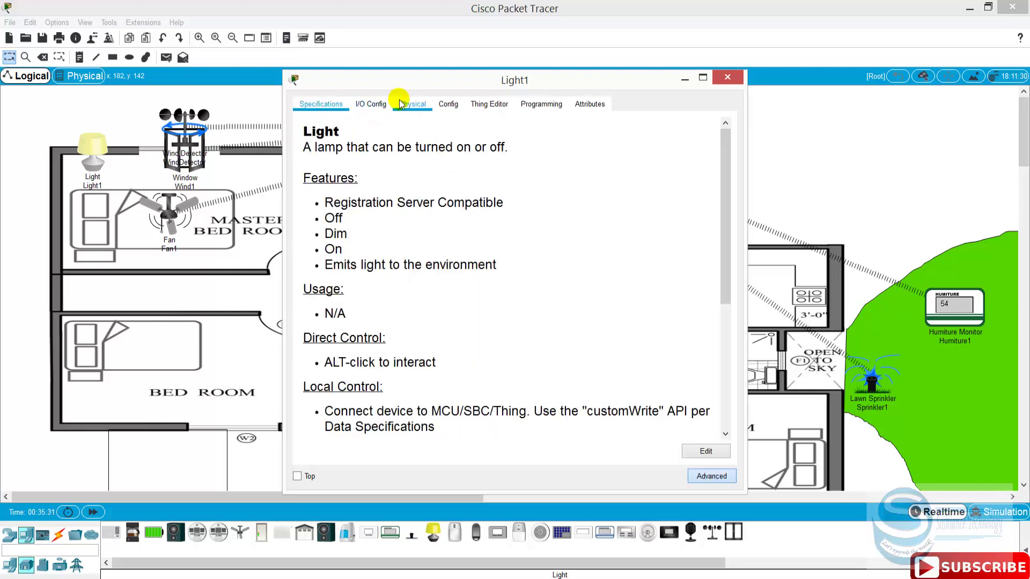
click(370, 104)
click(541, 124)
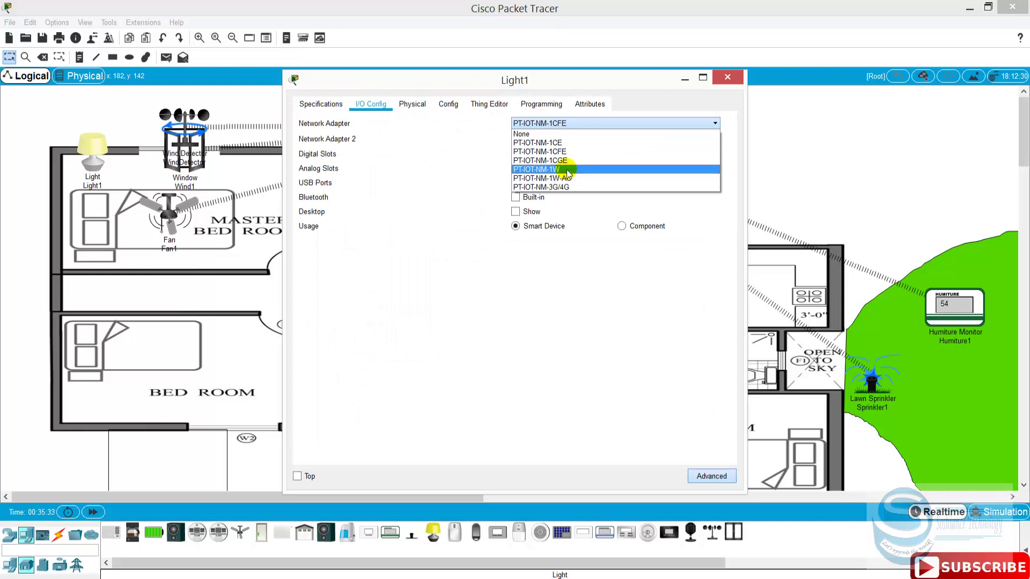
click(567, 169)
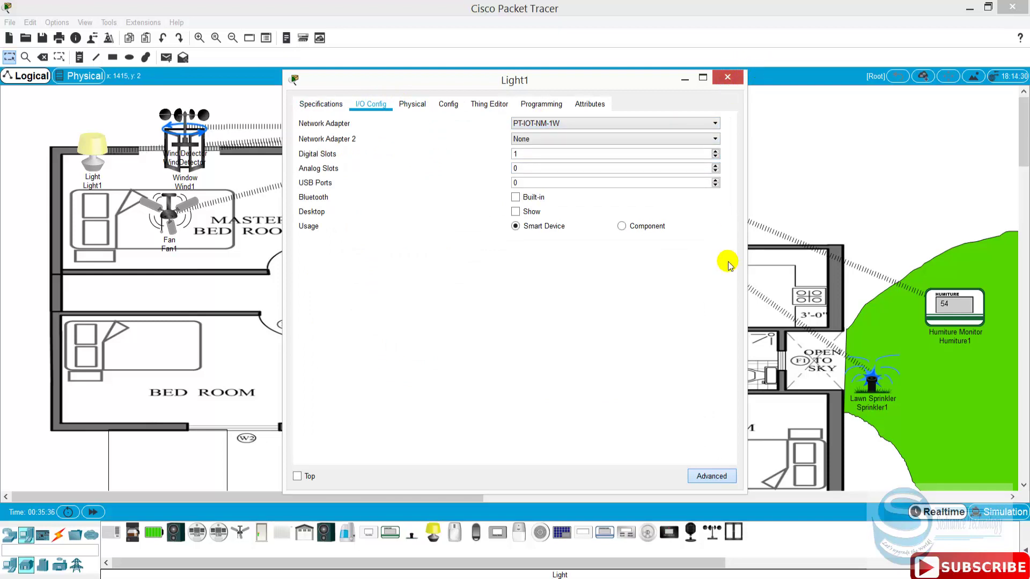
click(653, 144)
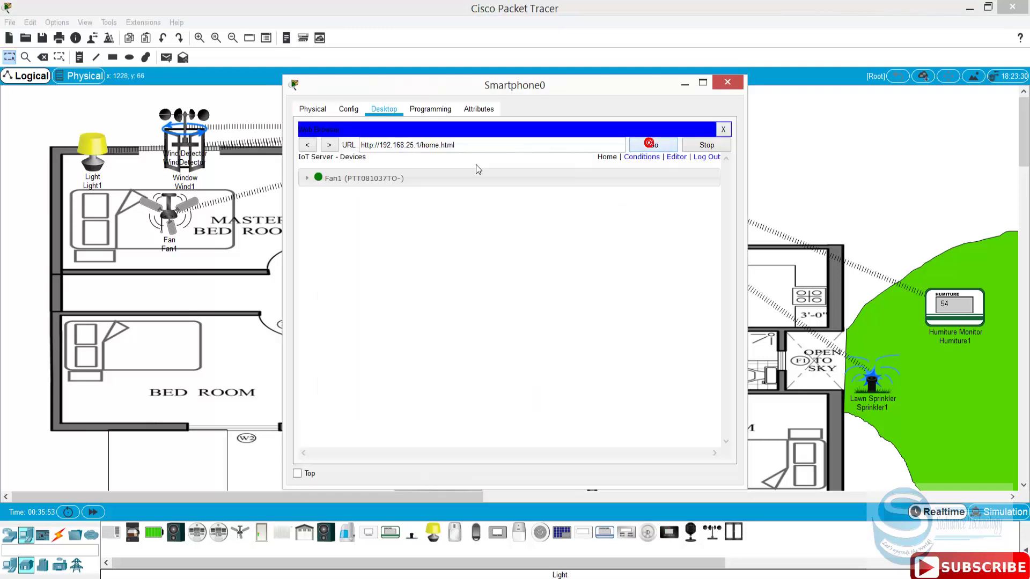
Dim Light1 from the smartphone's device list, then close the phone window.
click(695, 412)
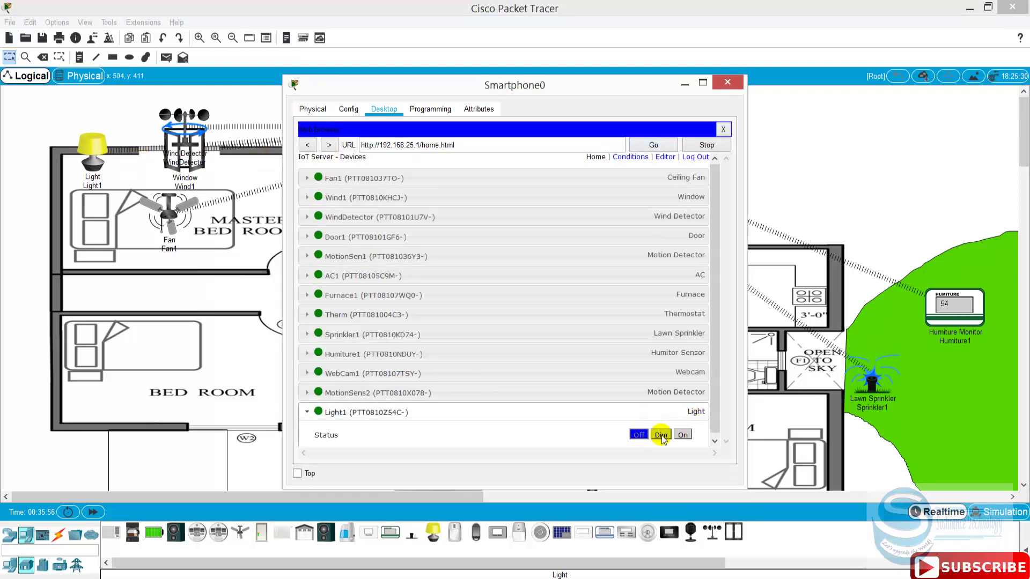
click(662, 436)
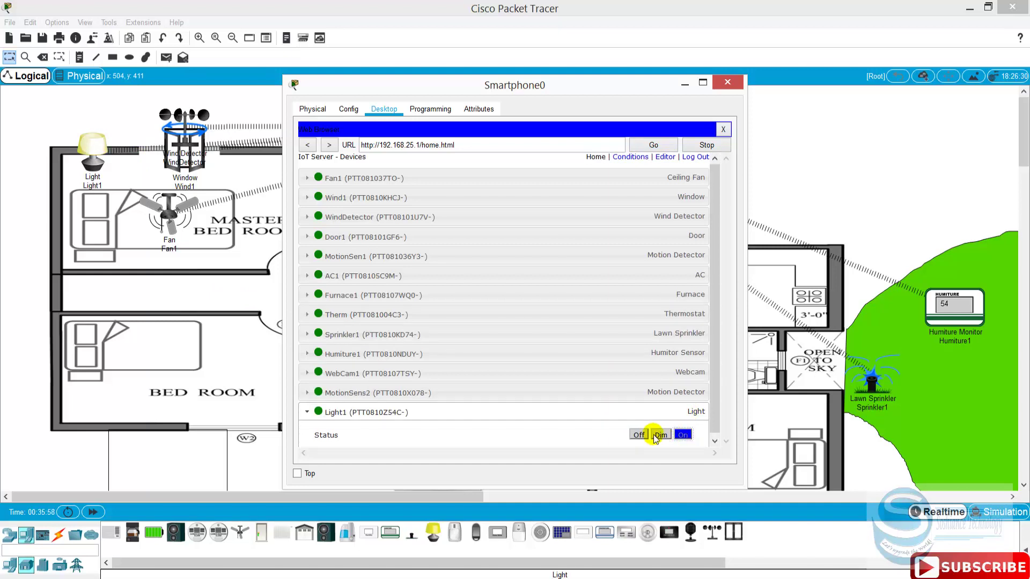
key(alt+F4)
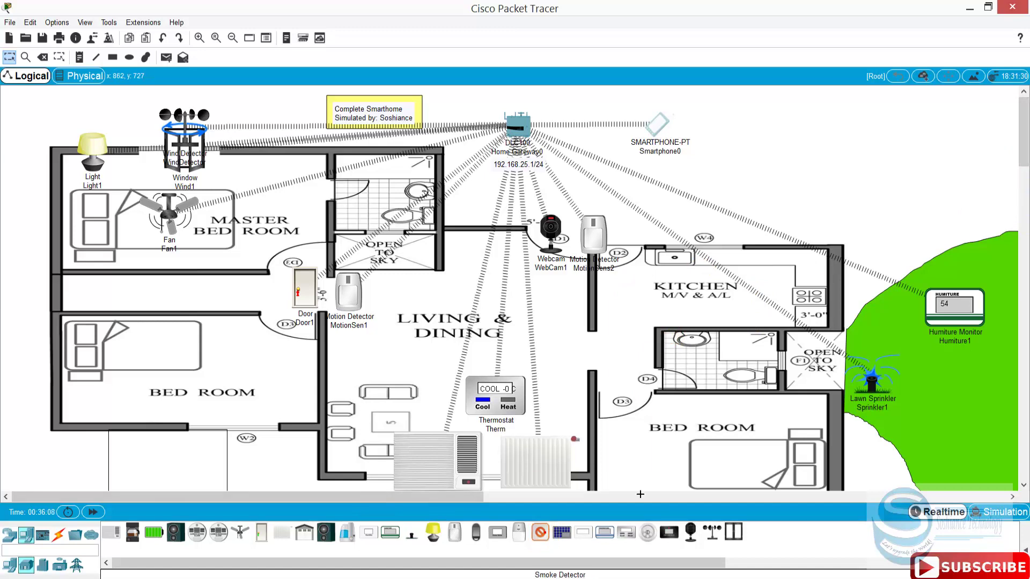
Place a smoke detector in the kitchen and name it SmokeDetector1.
click(782, 272)
drag(791, 284, 784, 282)
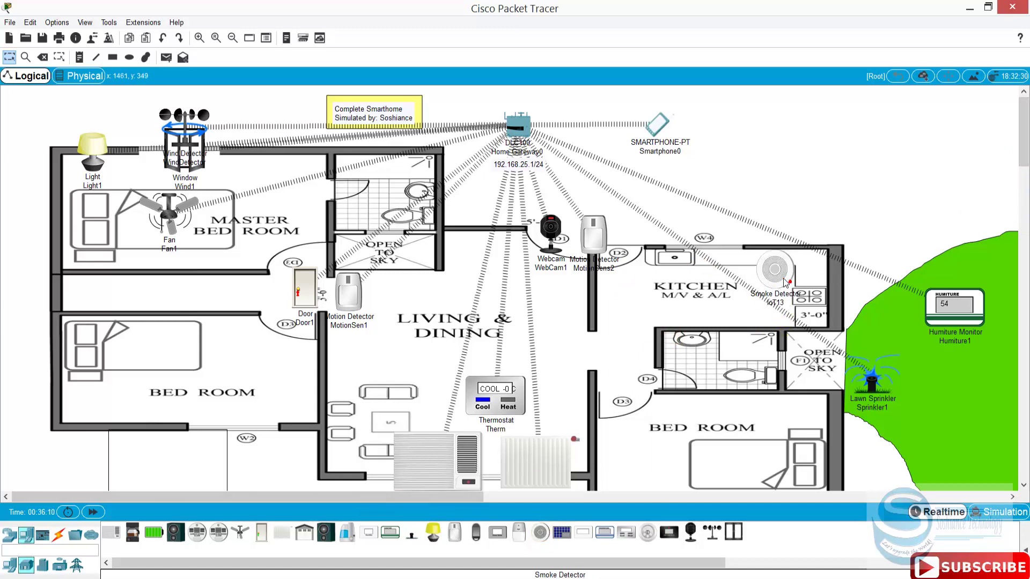
click(784, 300)
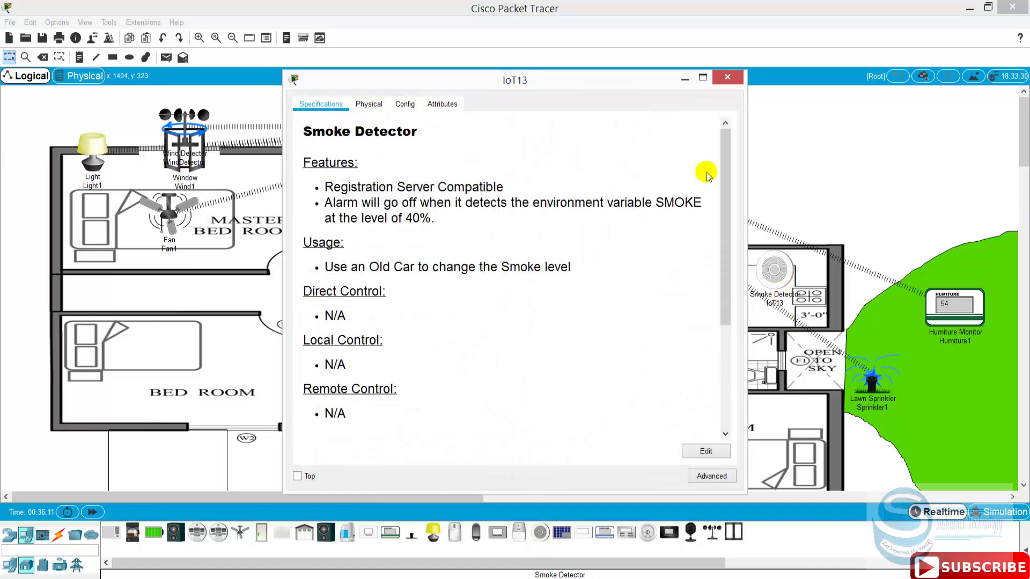
click(724, 82)
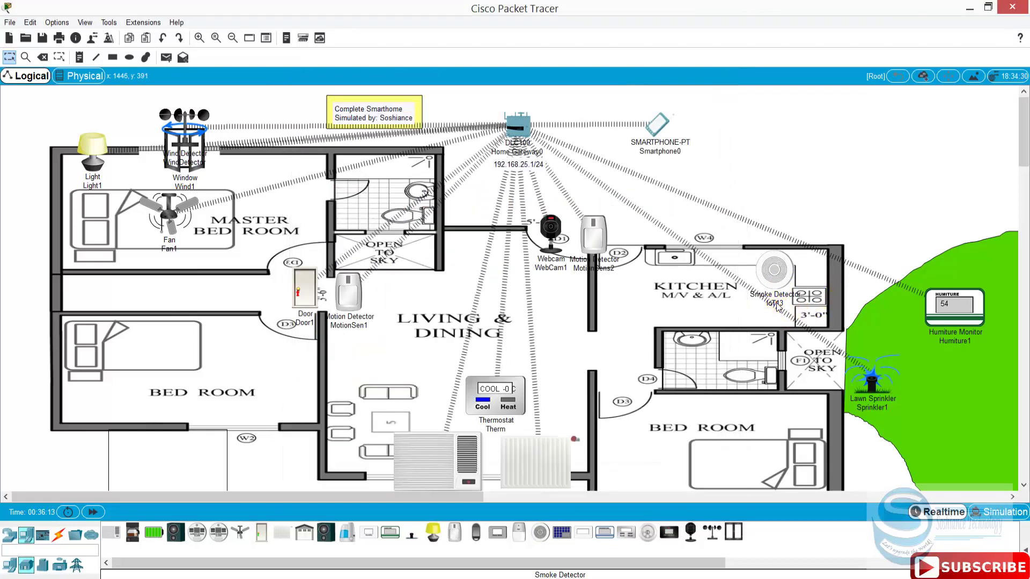
click(774, 303)
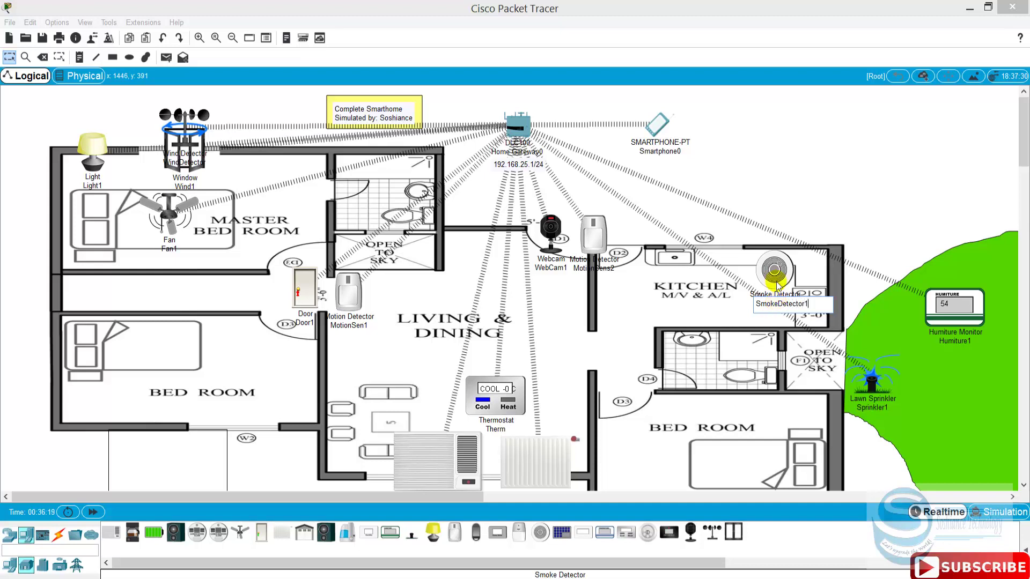
click(790, 167)
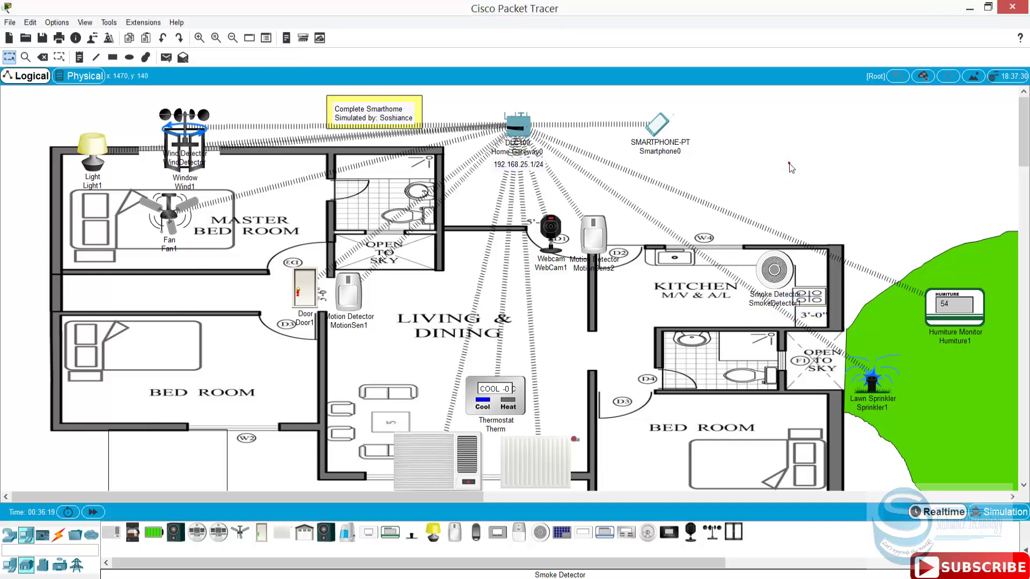
Place a siren beside the kitchen wall and start renaming it.
click(529, 534)
click(622, 309)
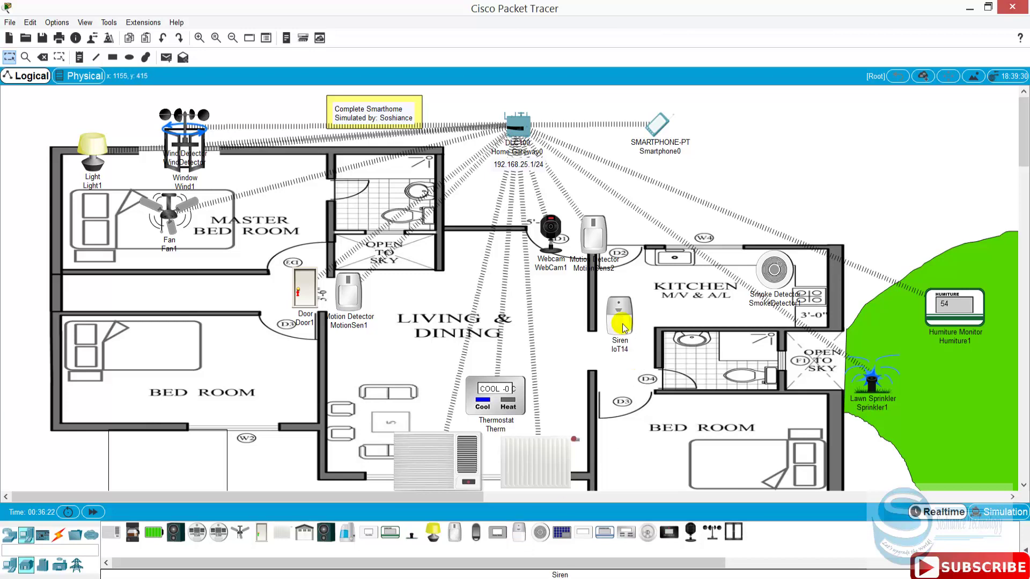
click(628, 314)
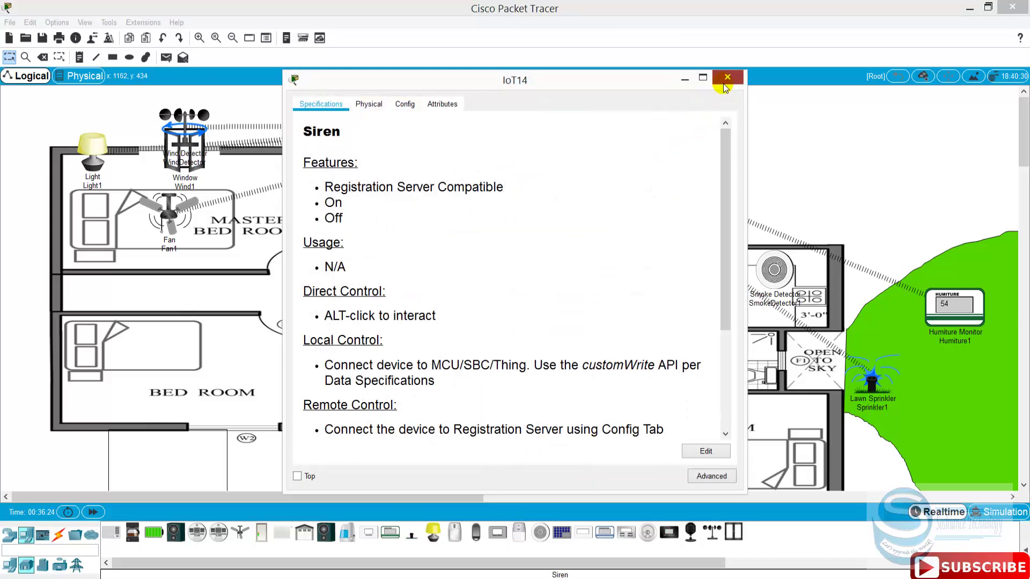
click(727, 78)
drag(629, 317, 575, 304)
click(568, 337)
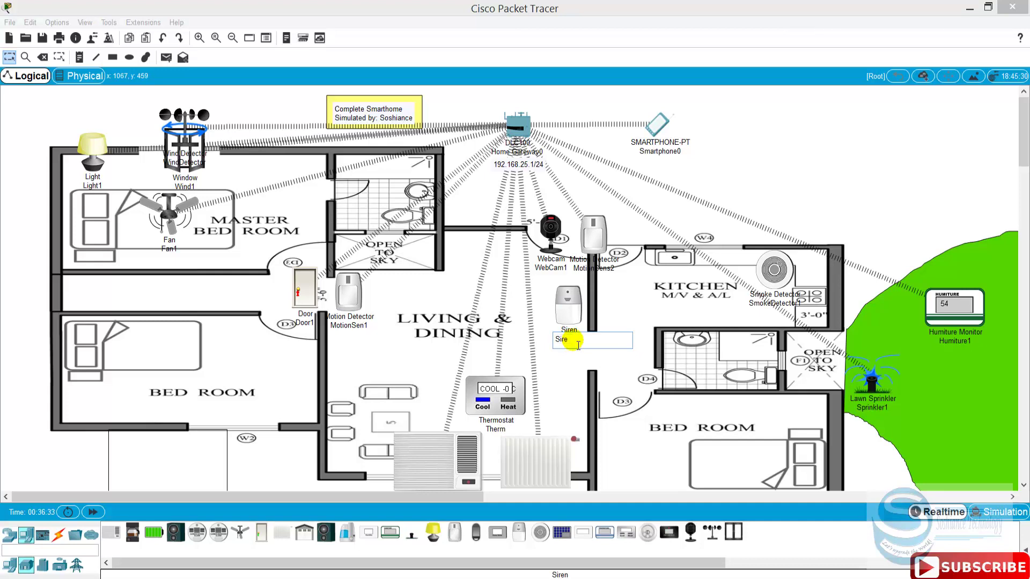
Name the siren Siren1 and set SmokeDetector1's network adapter to PT-IOT-NM-1W.
text(Siren1)
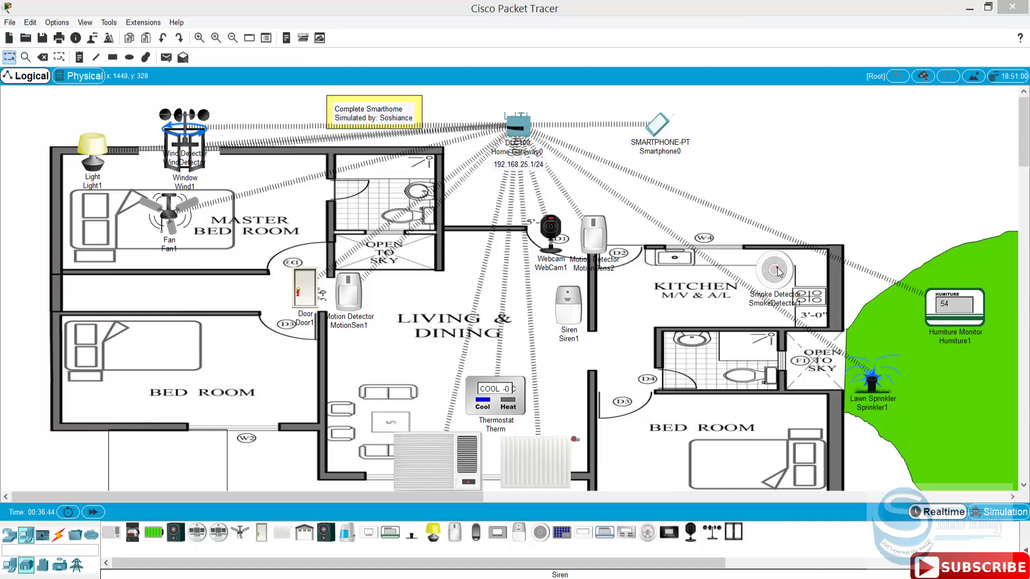
click(774, 268)
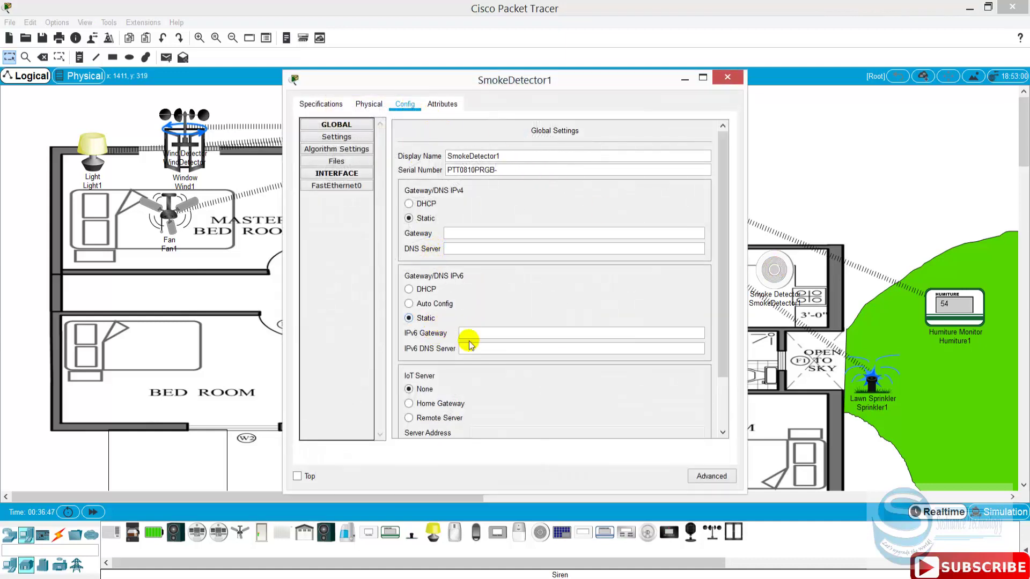
click(711, 477)
click(385, 107)
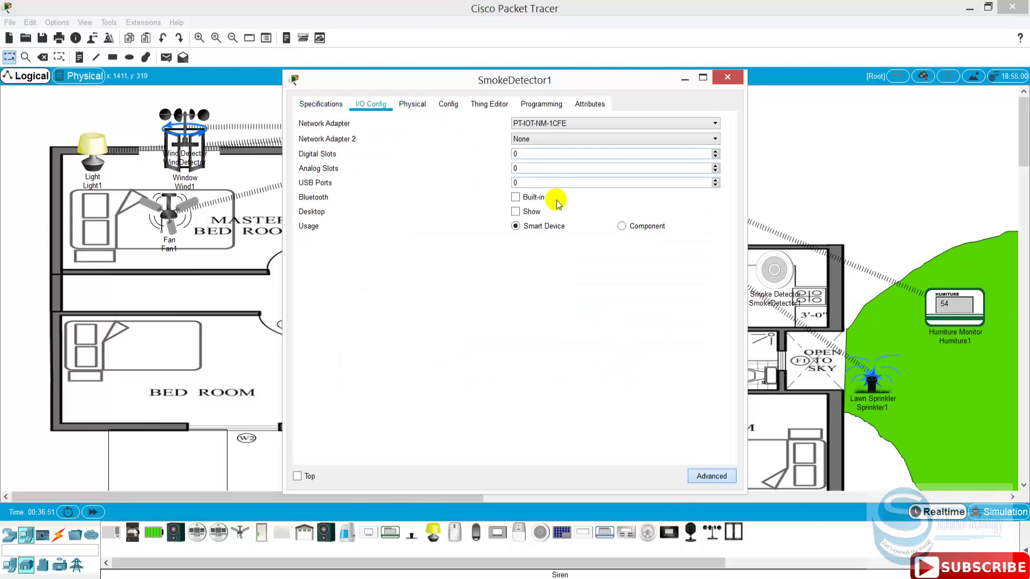
click(556, 123)
click(558, 169)
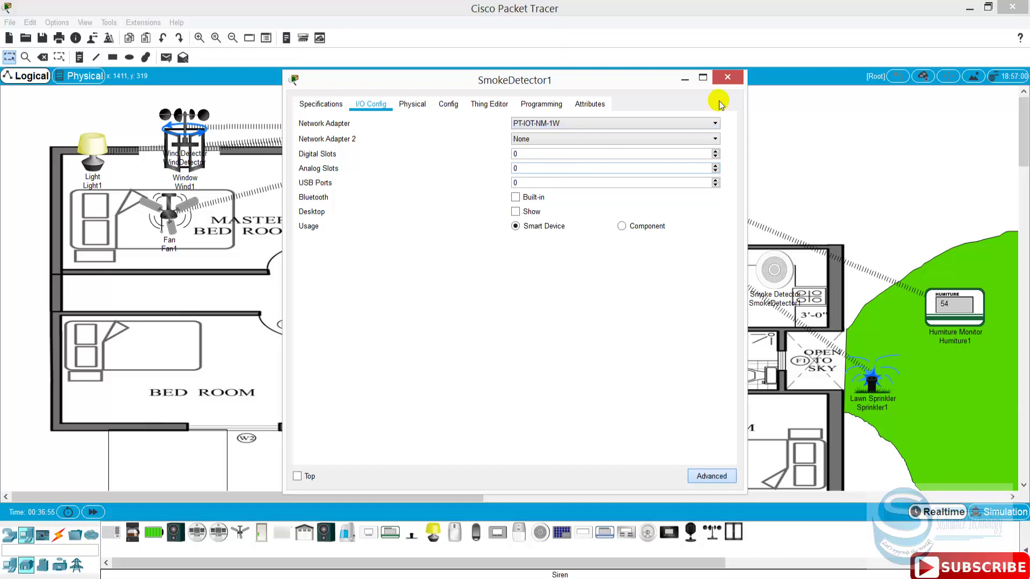
click(726, 79)
Open Siren1's settings and browse its physical, config and advanced pages.
click(569, 305)
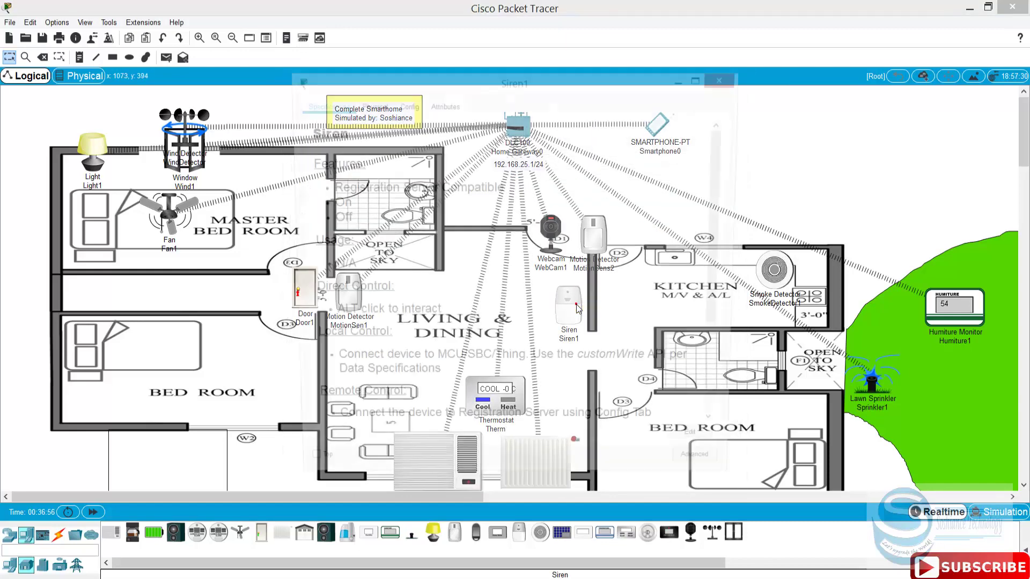
click(365, 104)
click(403, 105)
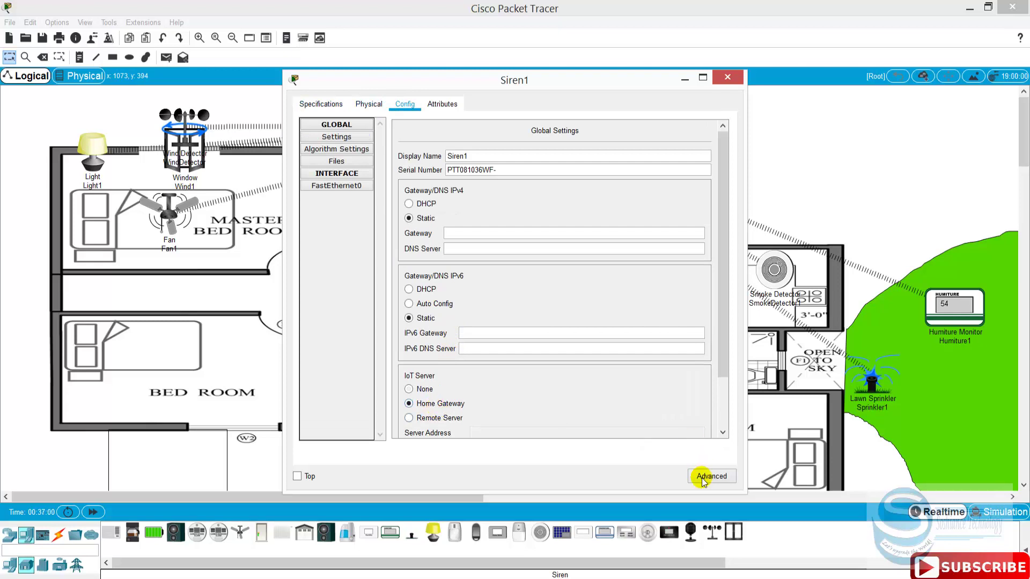
click(699, 477)
click(374, 107)
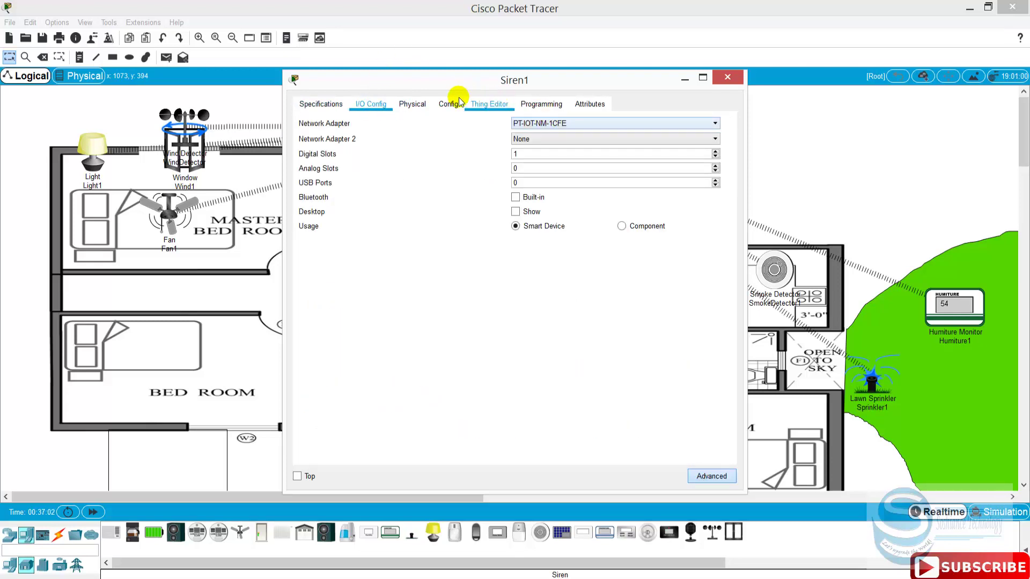
click(424, 102)
click(448, 105)
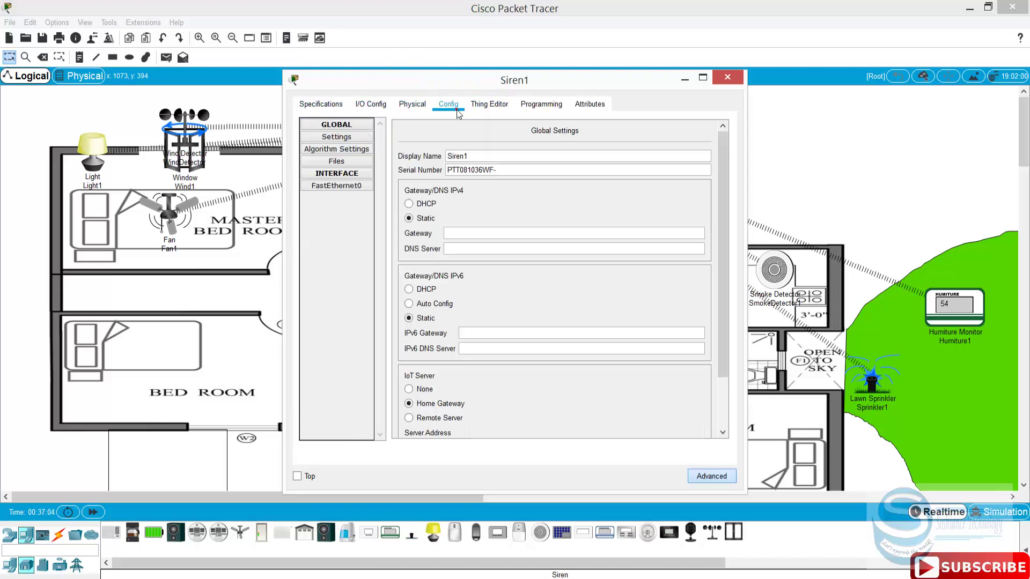
Set Siren1's network adapter to PT-IOT-NM-1W and close its settings.
click(726, 476)
click(393, 106)
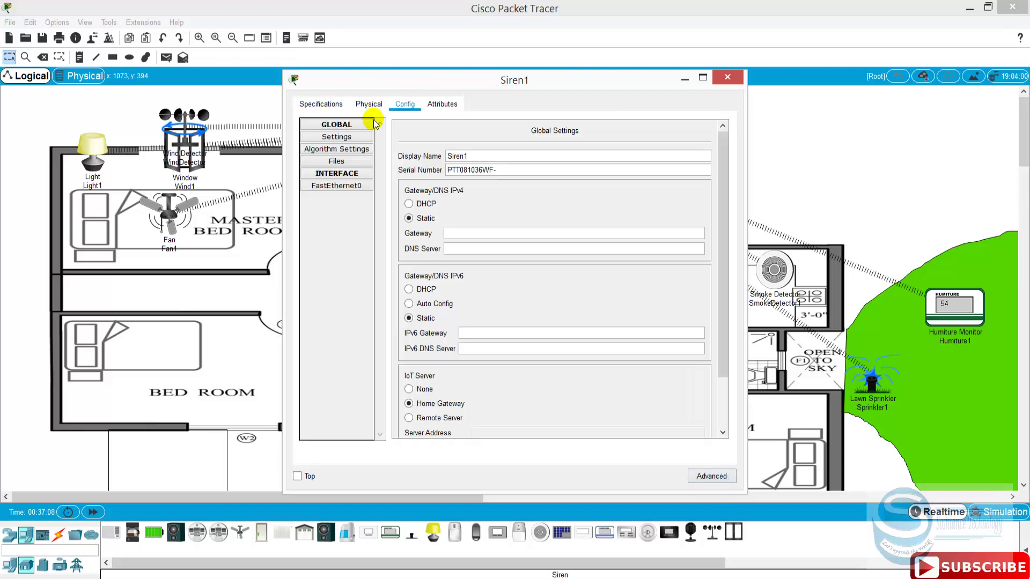
click(370, 104)
click(405, 106)
click(726, 476)
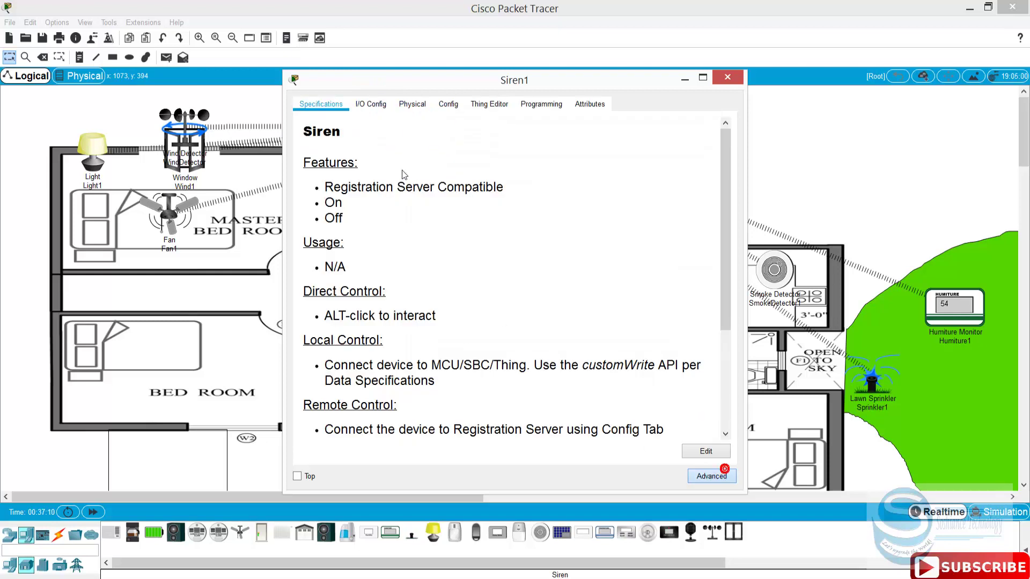
click(370, 104)
click(613, 123)
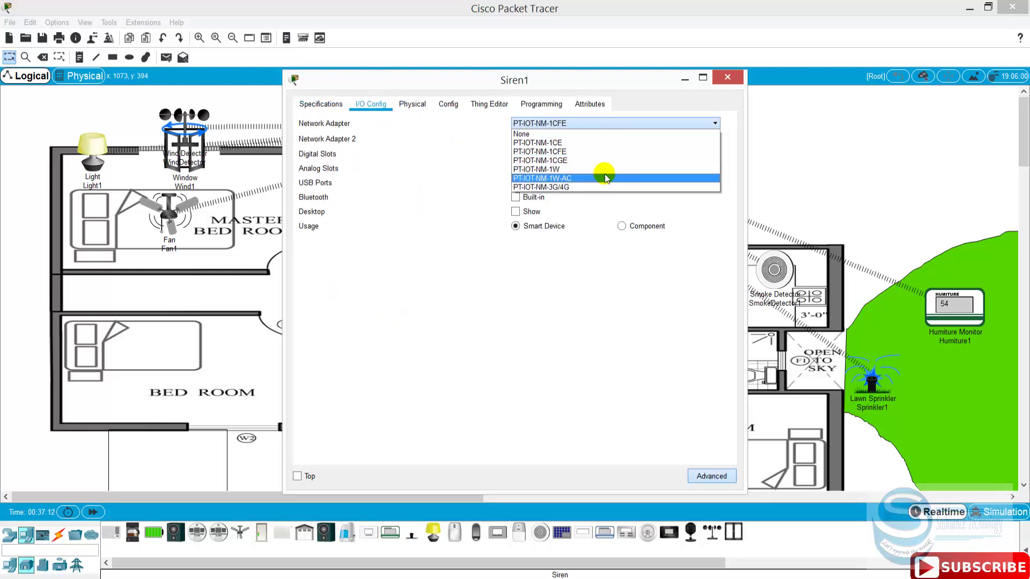
click(605, 169)
click(726, 78)
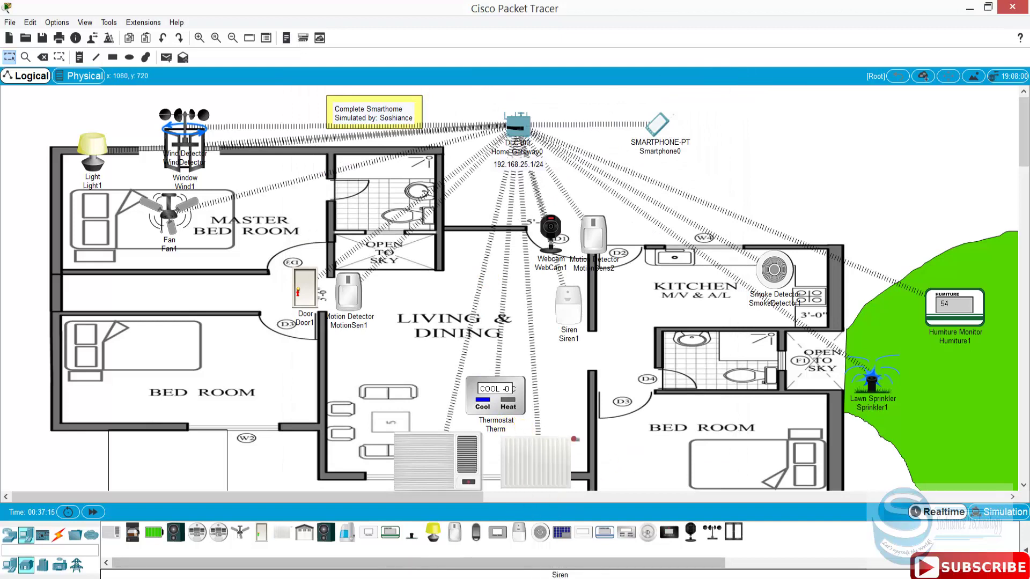
Bring the smartphone back, move it aside, and reload its IoT device list.
click(445, 537)
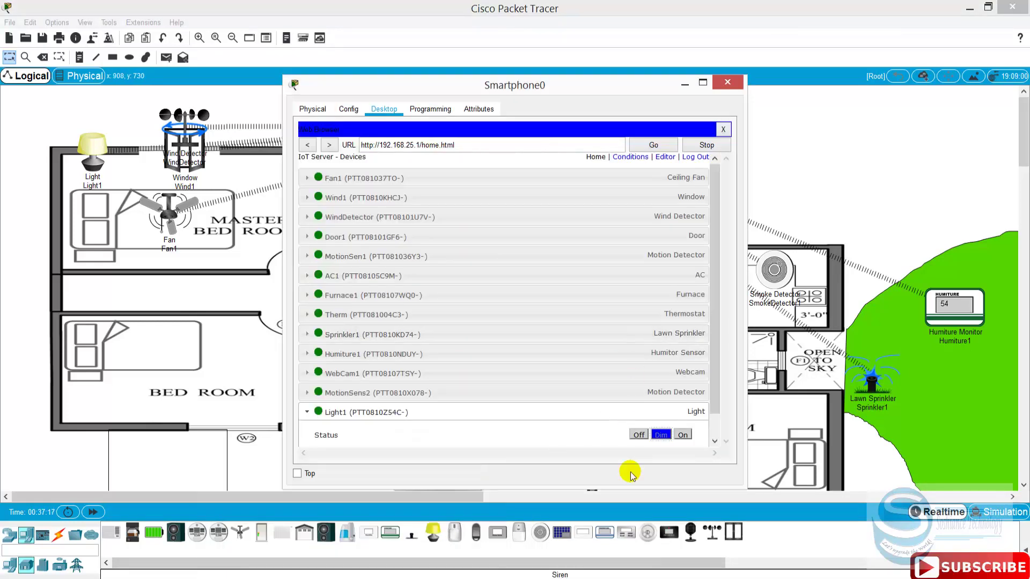
click(654, 145)
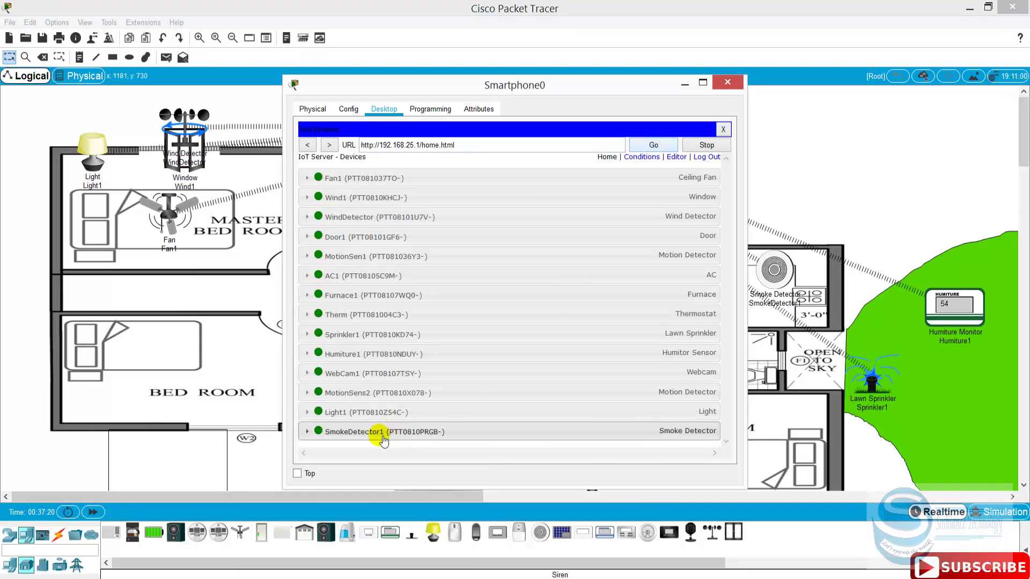
click(648, 151)
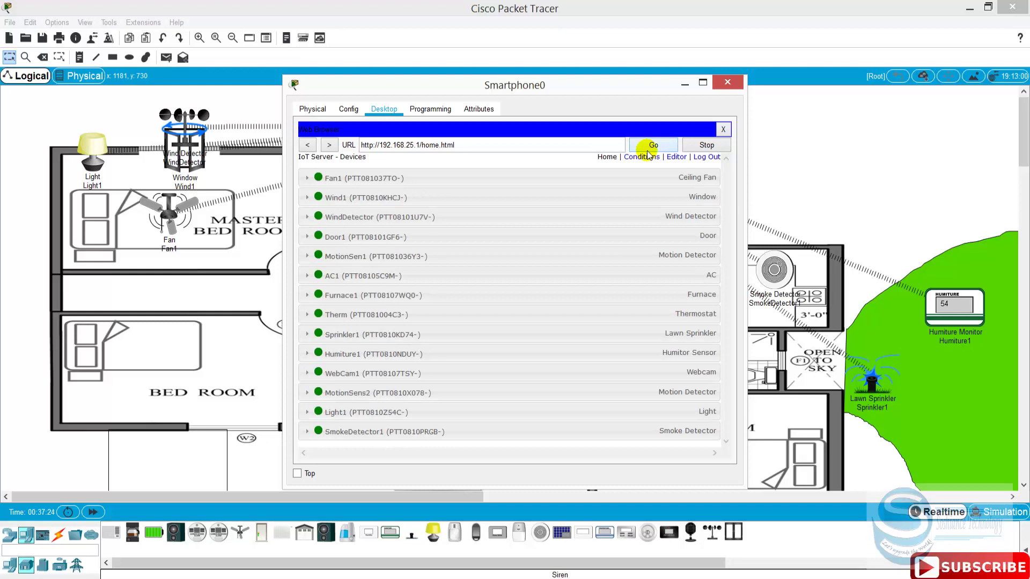
click(648, 150)
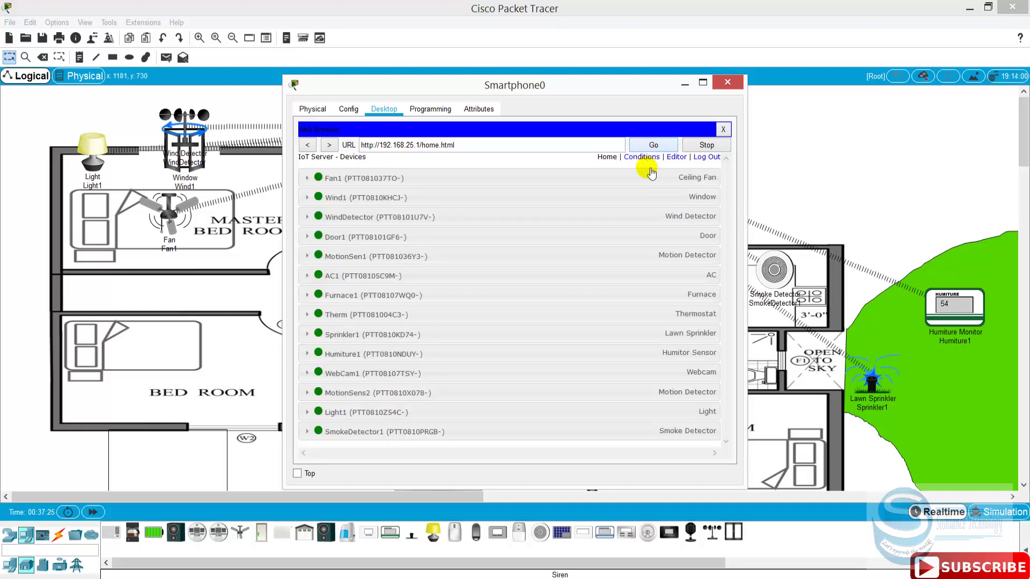
drag(617, 90, 525, 99)
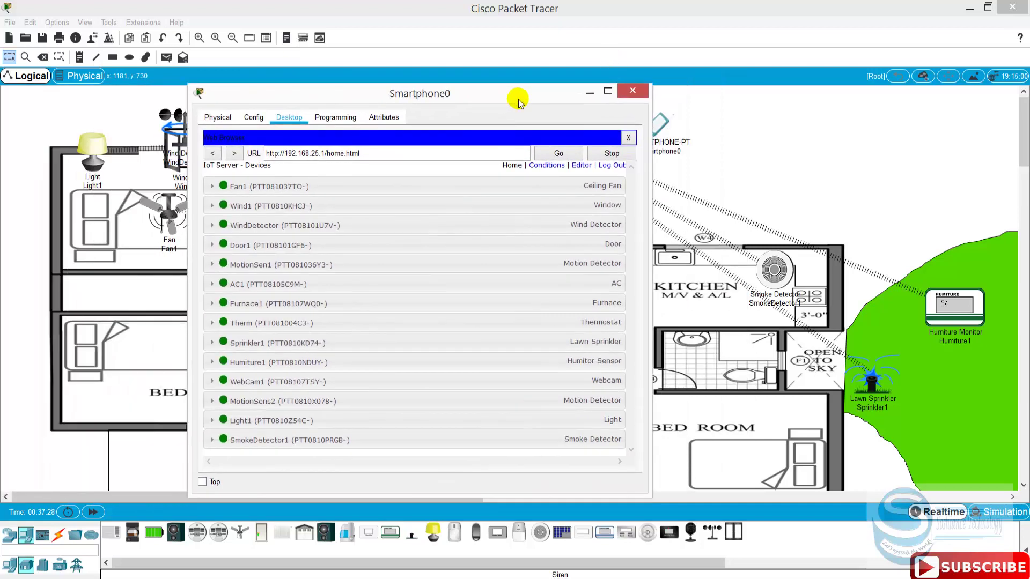
click(560, 155)
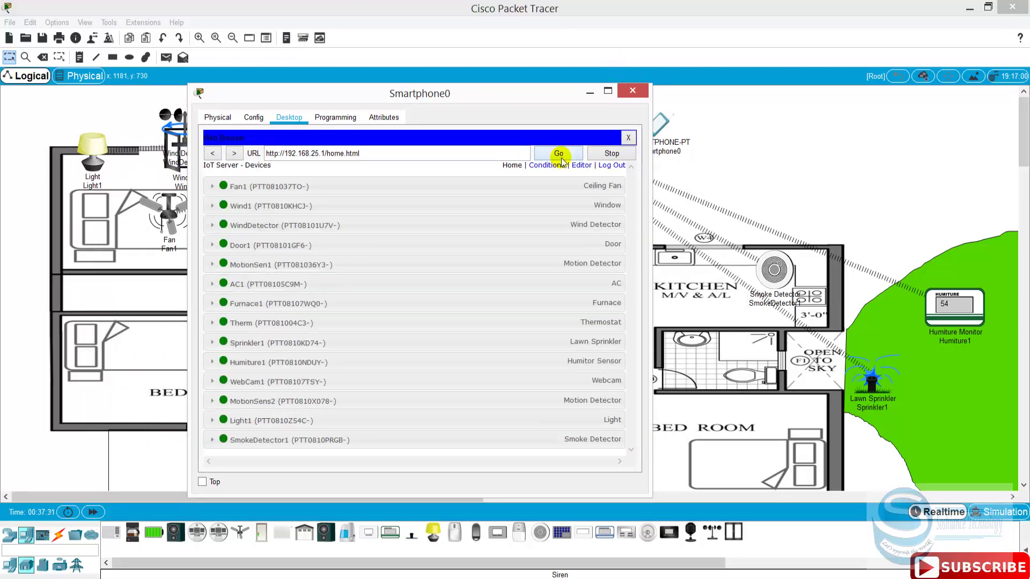
Inspect SmokeDetector1 and Light1, then switch Siren1 on from the phone.
click(552, 439)
scroll(554, 443, down, 1)
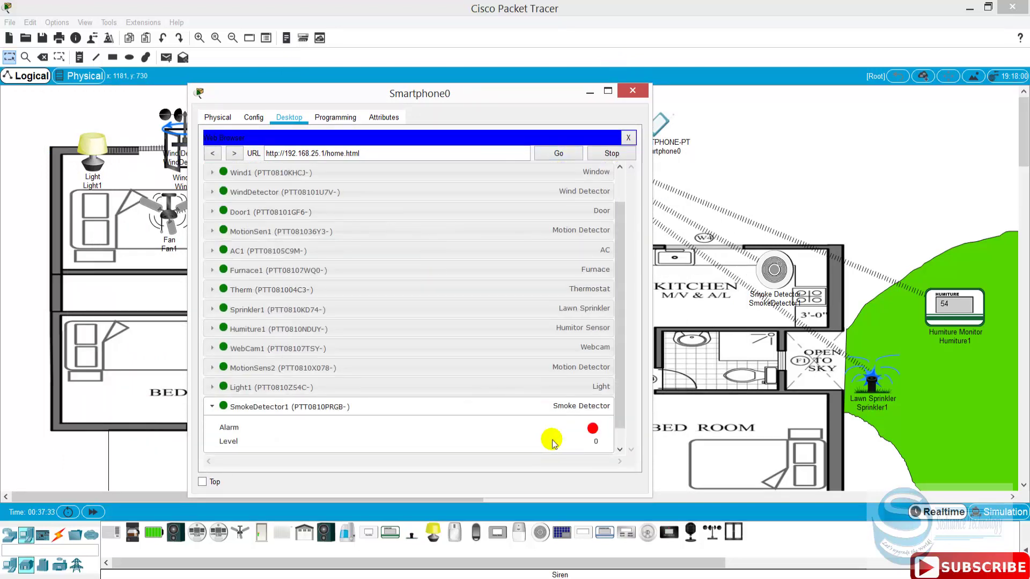
click(585, 413)
click(585, 413)
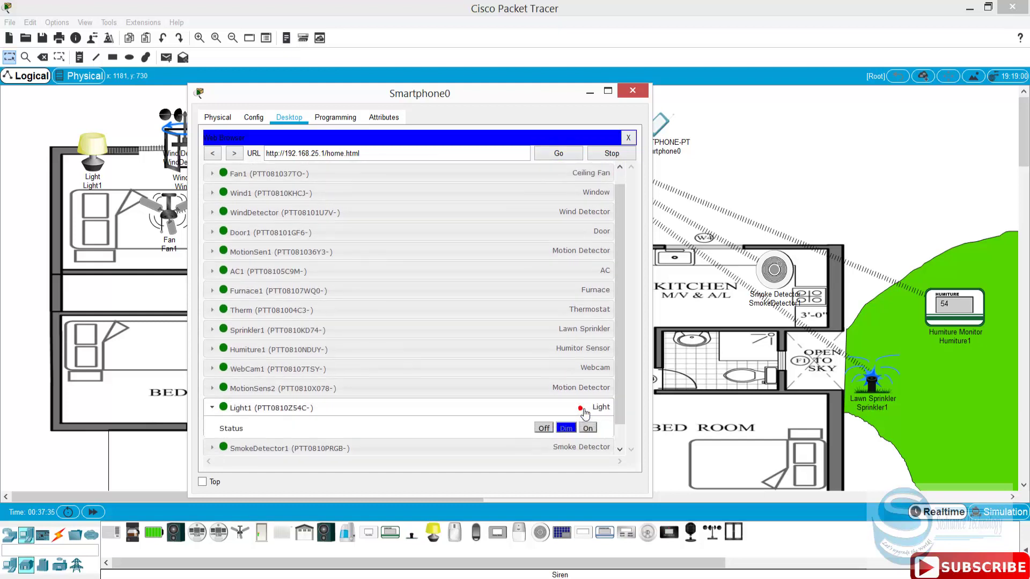
click(584, 414)
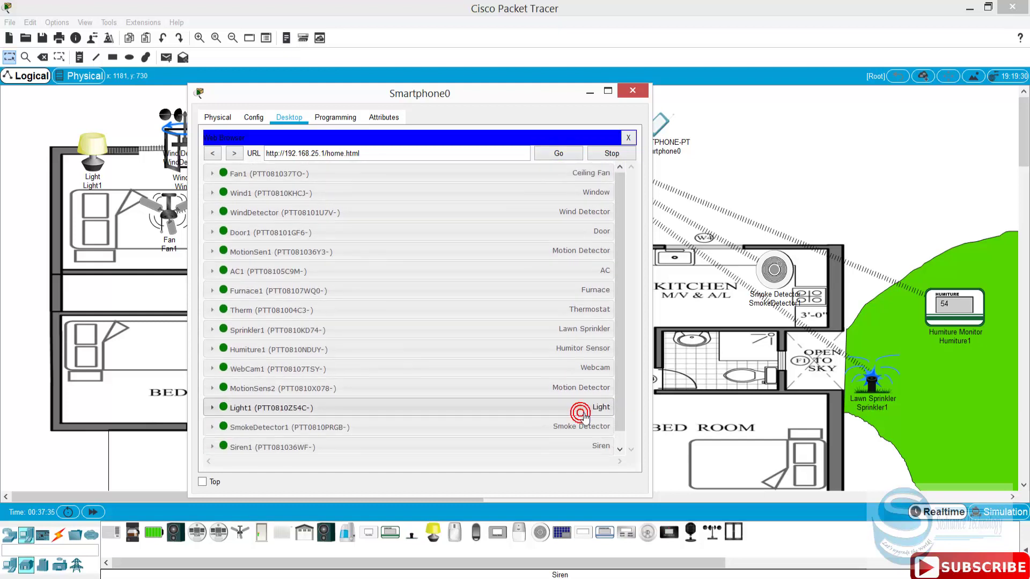
click(591, 453)
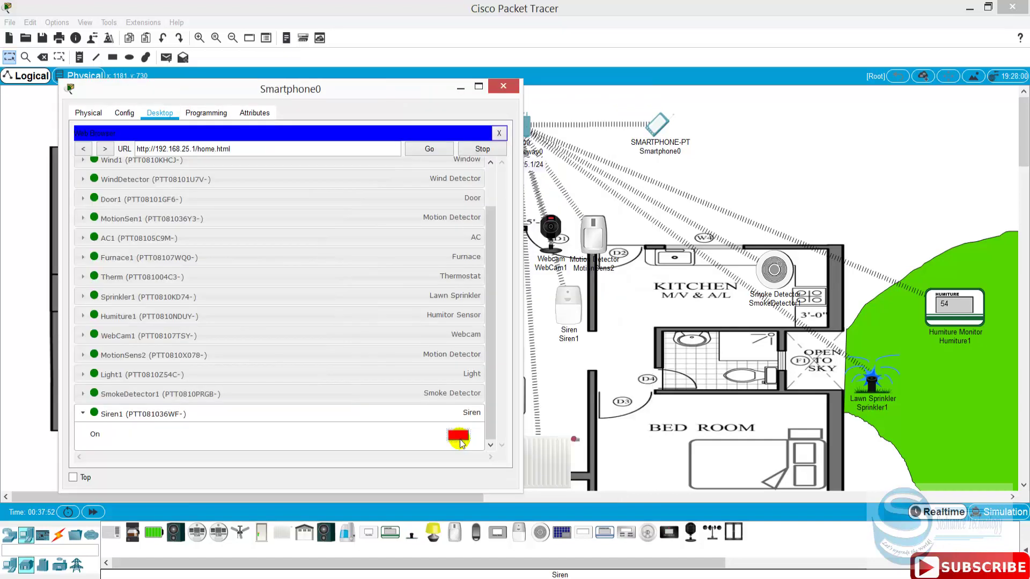
click(458, 436)
click(446, 414)
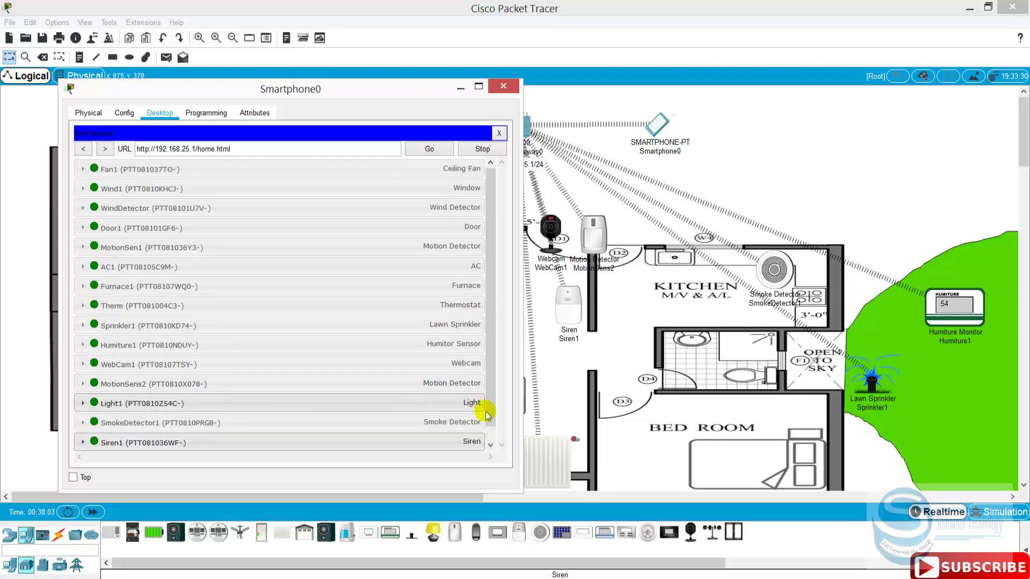
click(491, 443)
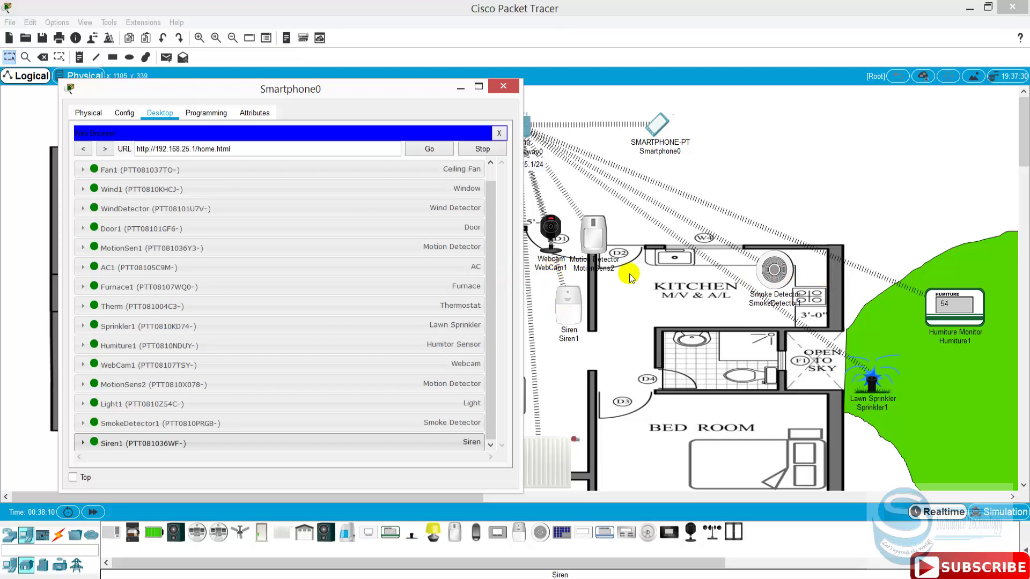
Start a new rule Alarm1 with SmokeDetector1 as its condition device.
scroll(402, 161, up, 1)
click(407, 161)
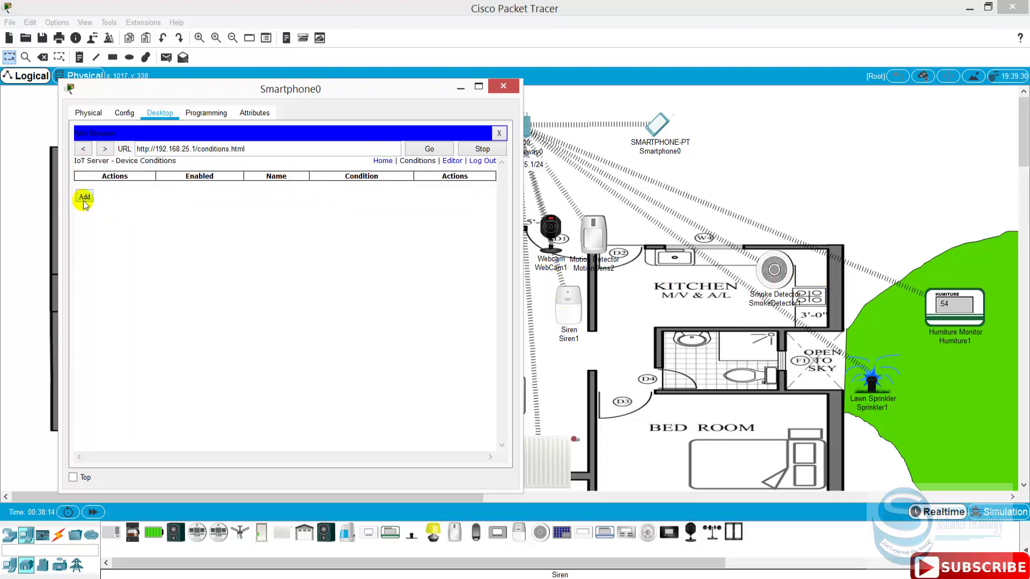
click(85, 304)
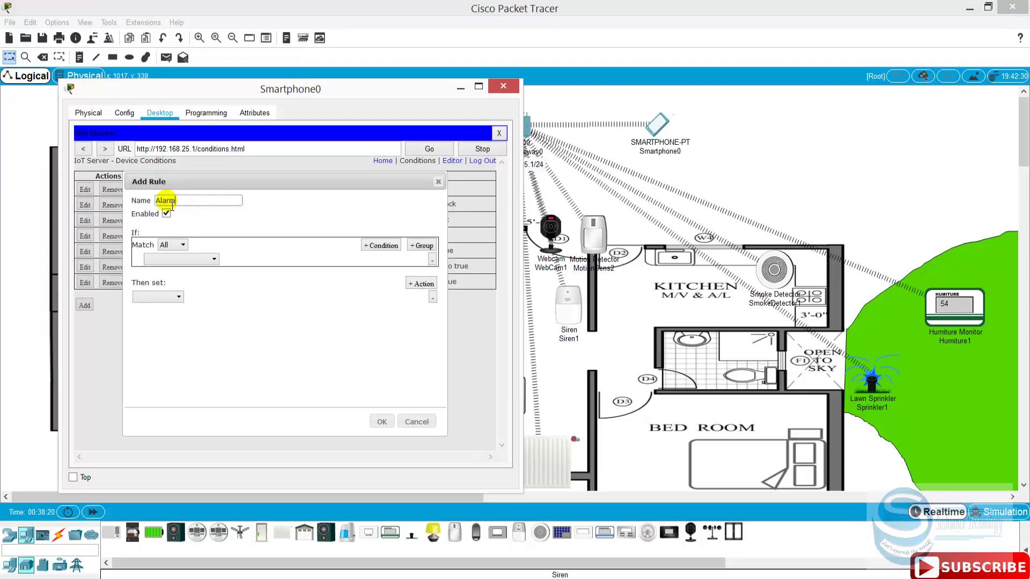
click(186, 261)
click(192, 262)
scroll(187, 322, down, 2)
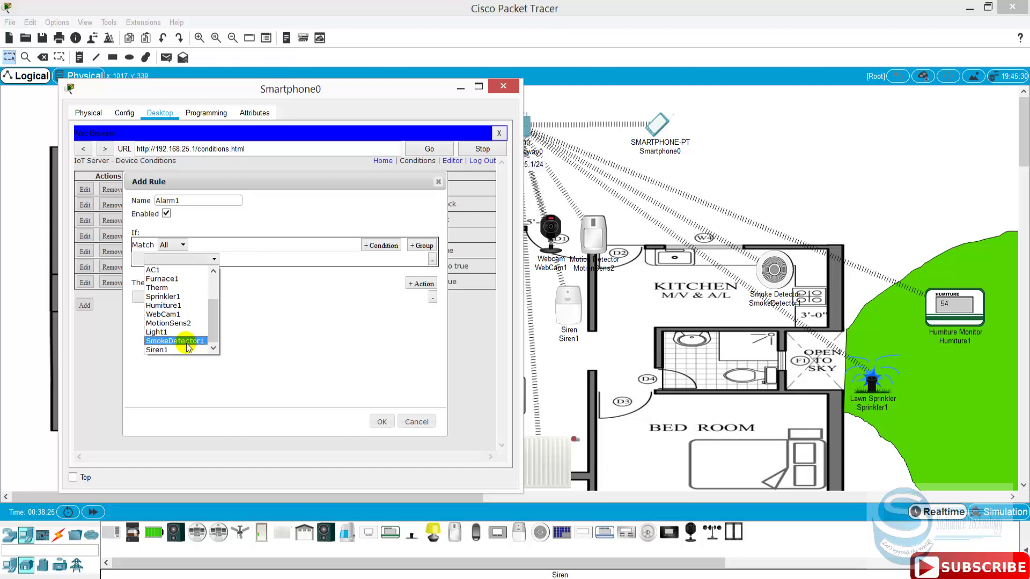
click(182, 341)
Set the Alarm1 condition to SmokeDetector1 Level >= 0.1.
click(240, 260)
click(244, 271)
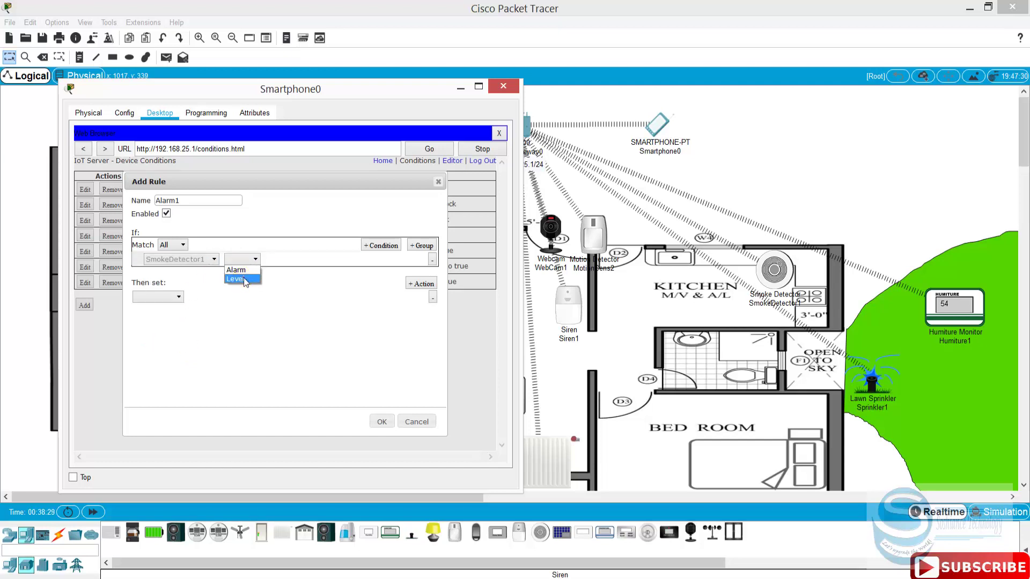
click(245, 278)
click(304, 259)
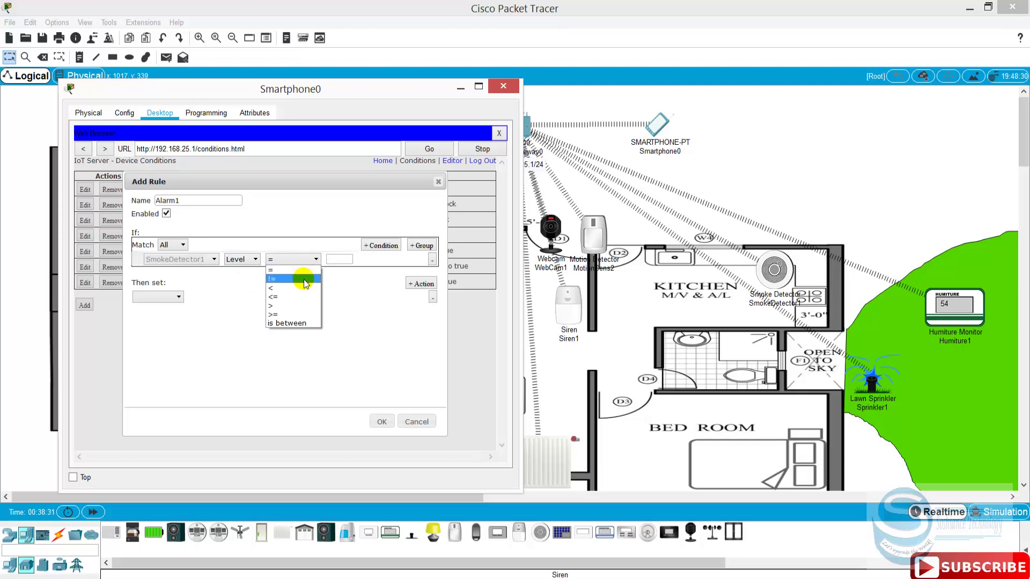
click(299, 315)
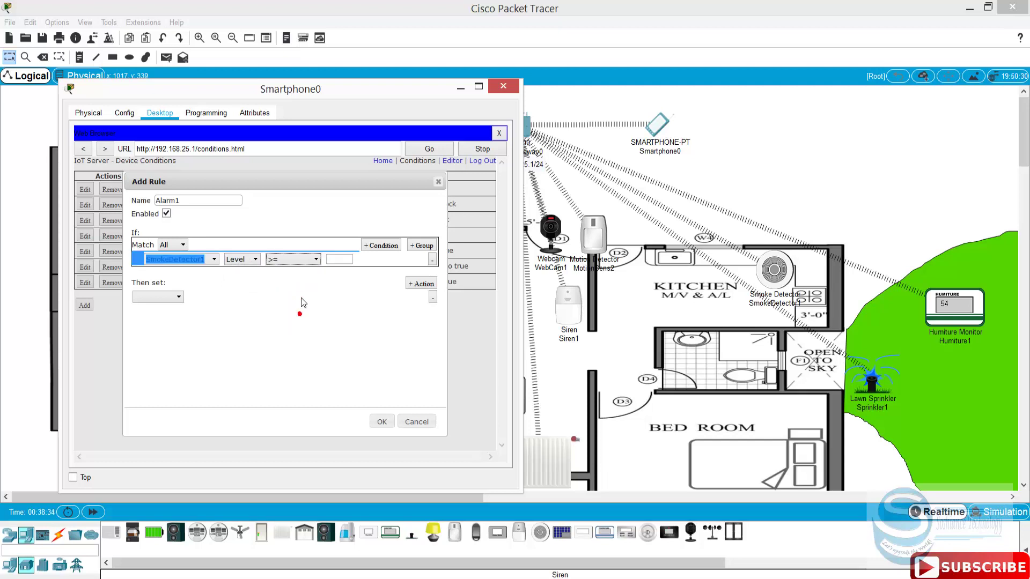
click(334, 259)
click(334, 259)
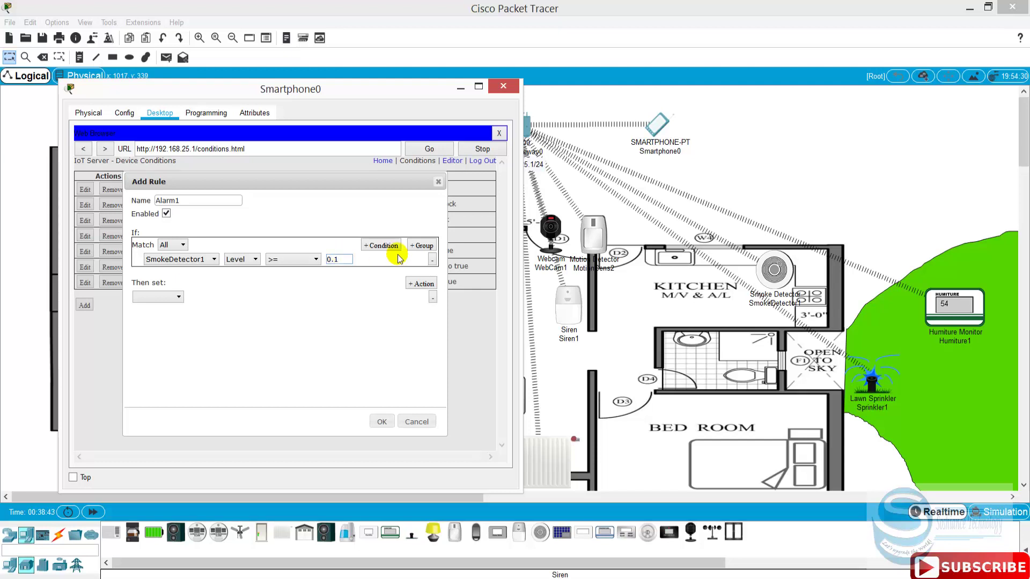
Make Alarm1 set Siren1 On to true, save it, and return Home.
click(177, 296)
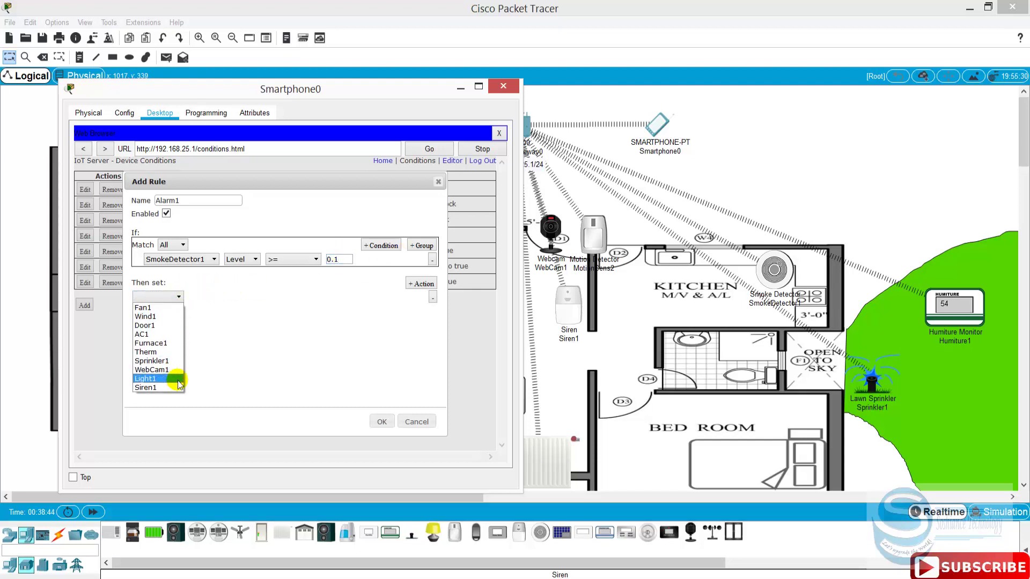
click(163, 388)
click(203, 297)
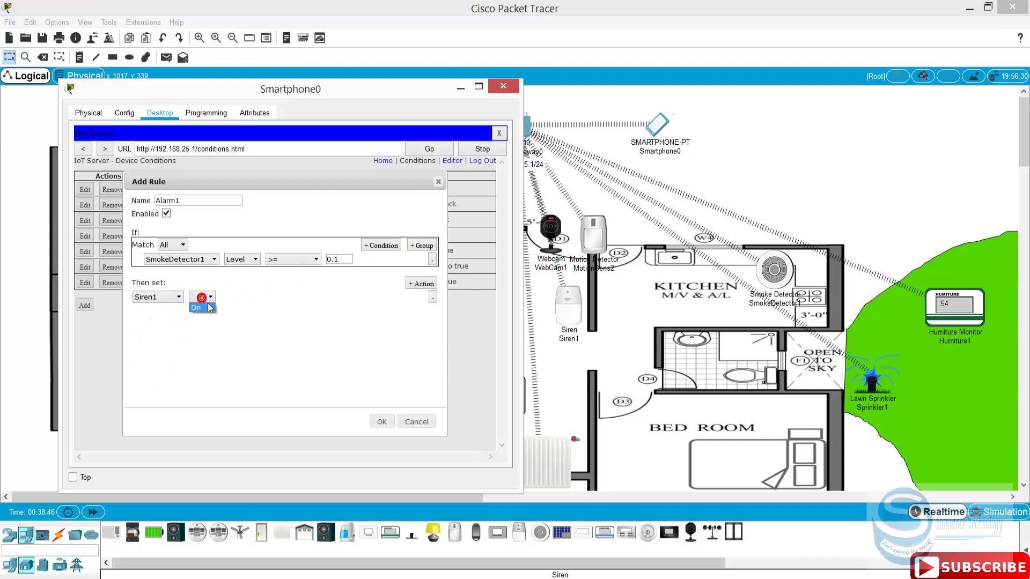
click(212, 307)
click(385, 422)
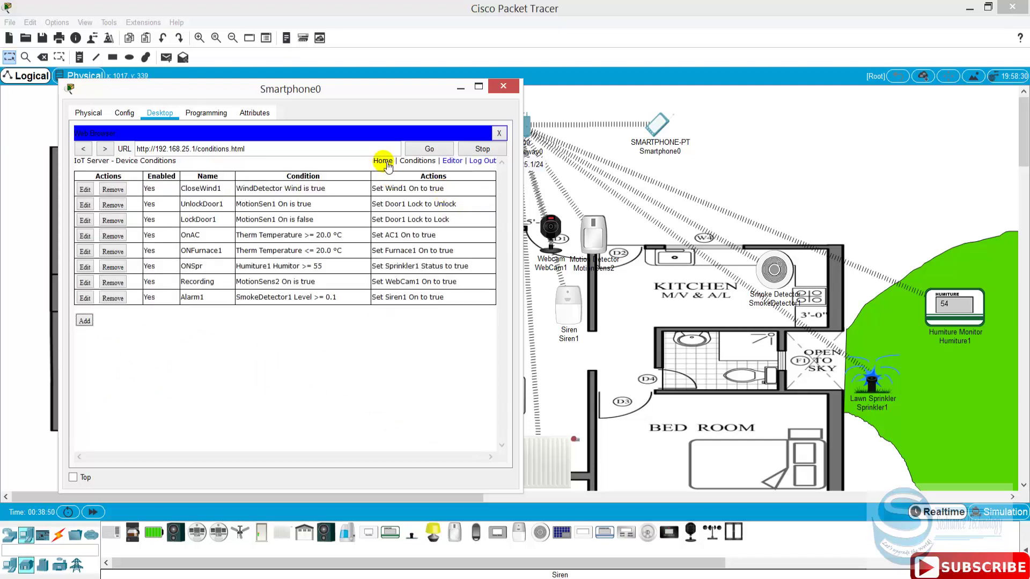
click(383, 161)
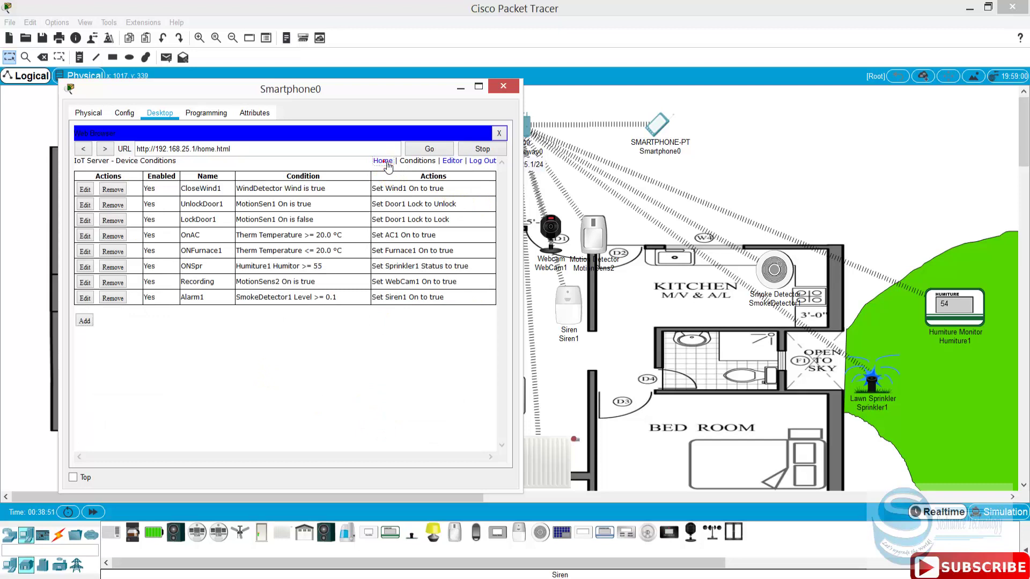
Place an Old Car in the kitchen over the smoke detector.
click(459, 88)
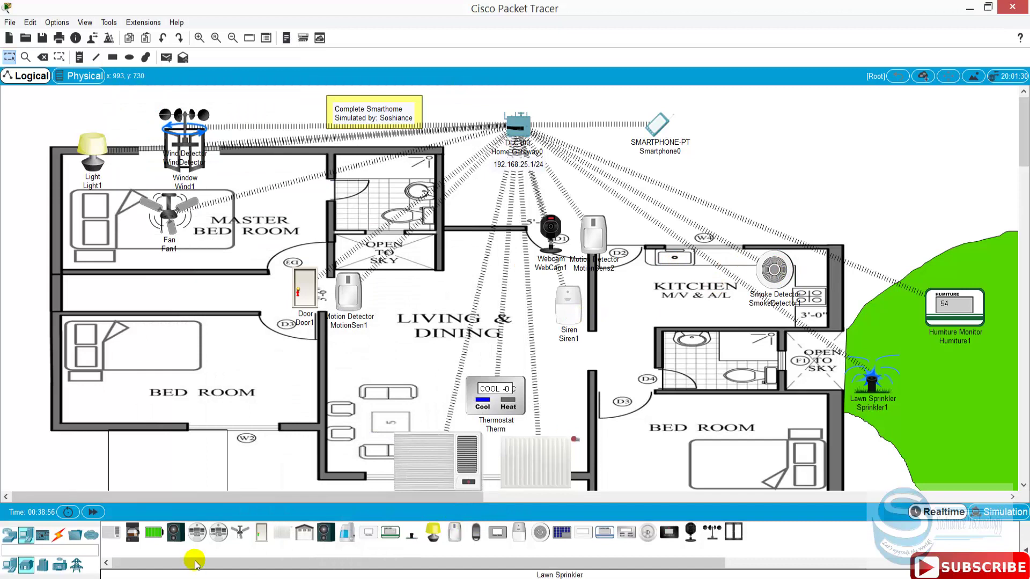
click(43, 566)
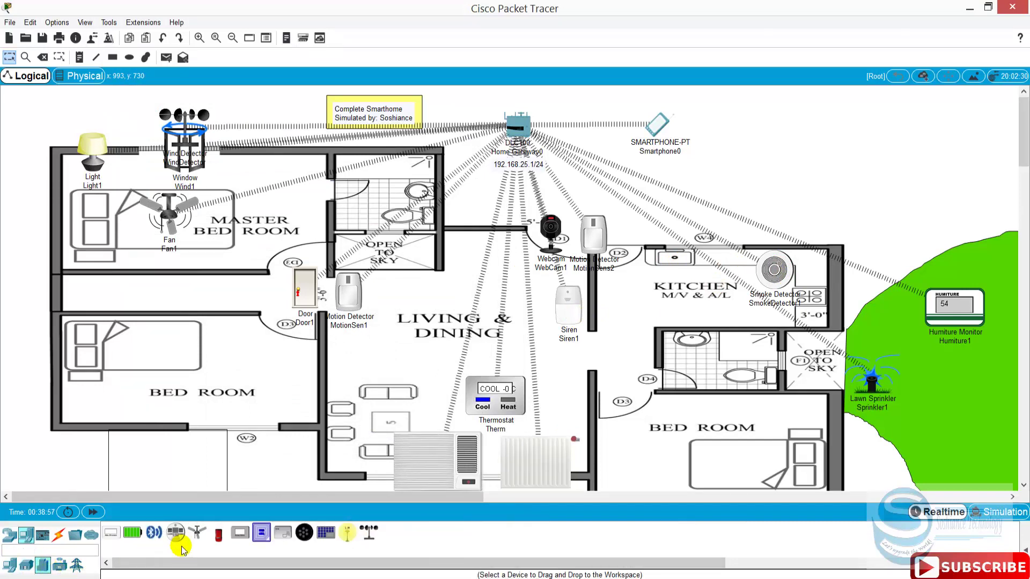
click(218, 534)
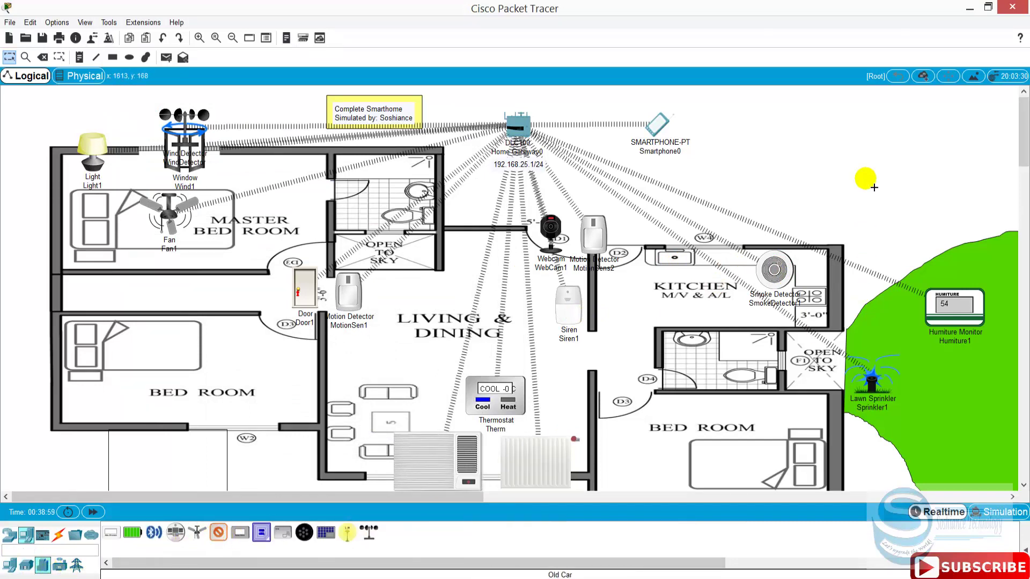
click(863, 185)
drag(860, 199, 782, 302)
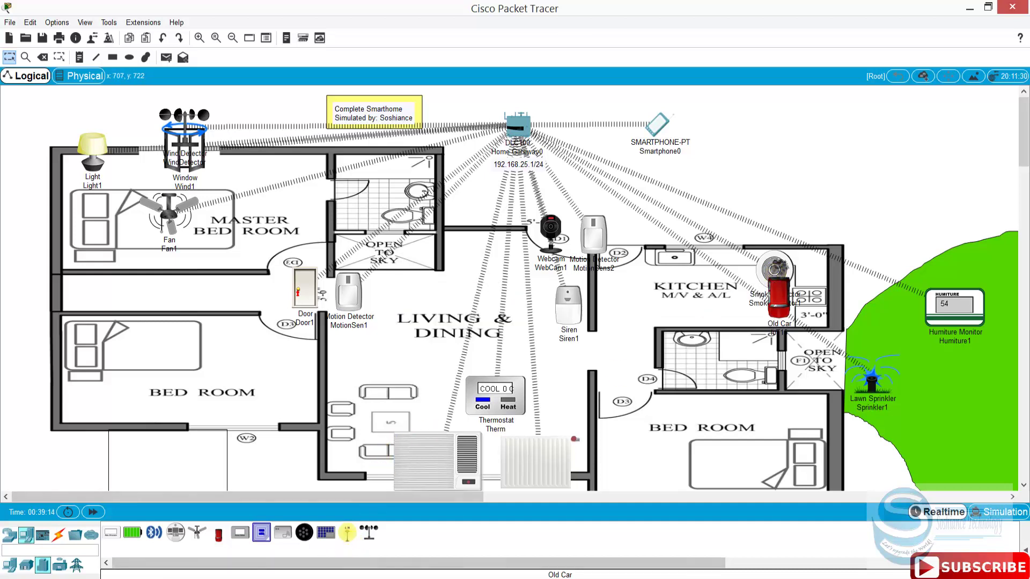
Check SmokeDetector1's Level on the phone, now reading 0.0906707.
key(alt+Tab)
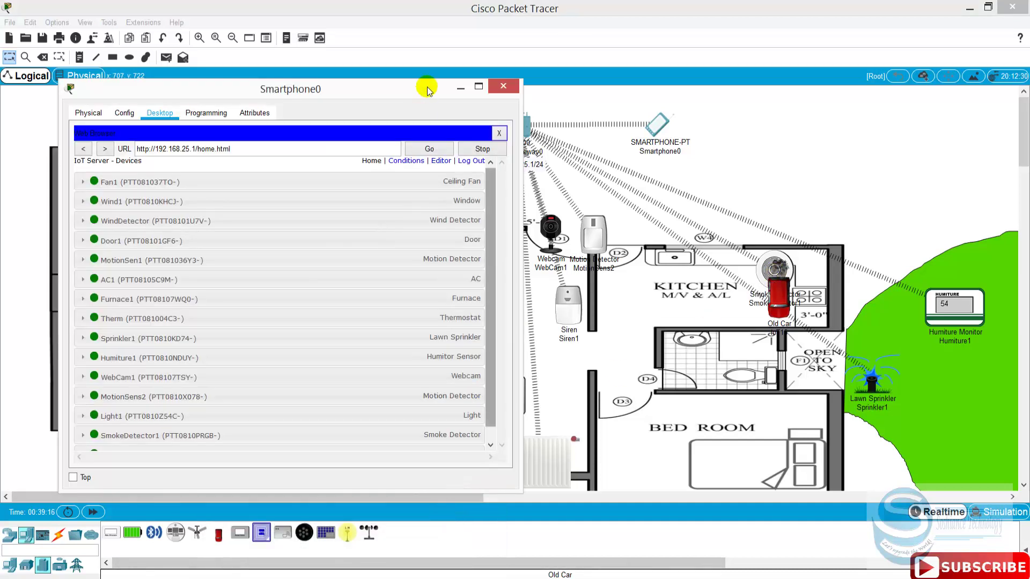
drag(430, 85, 396, 83)
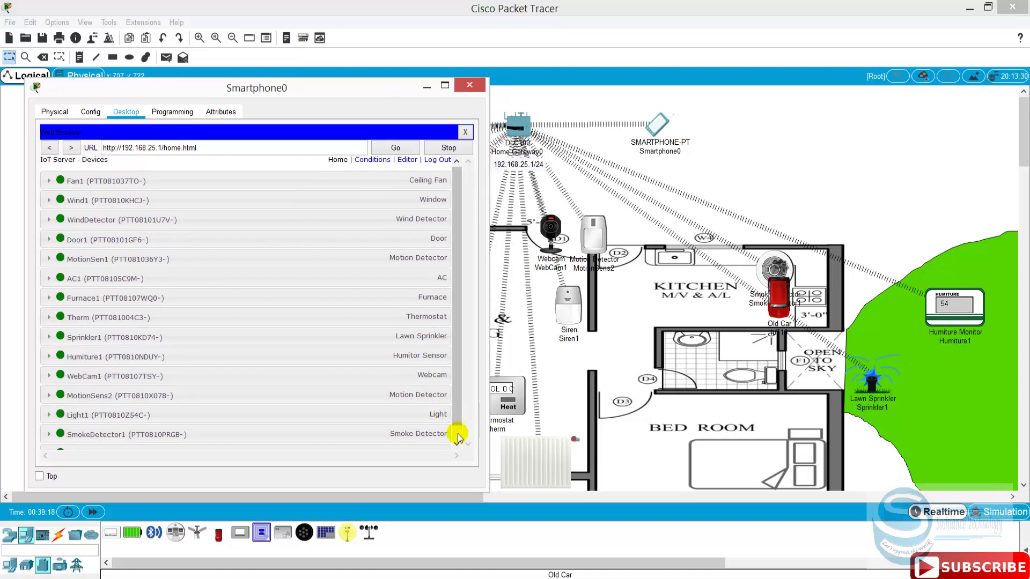
scroll(456, 431, down, 1)
click(434, 428)
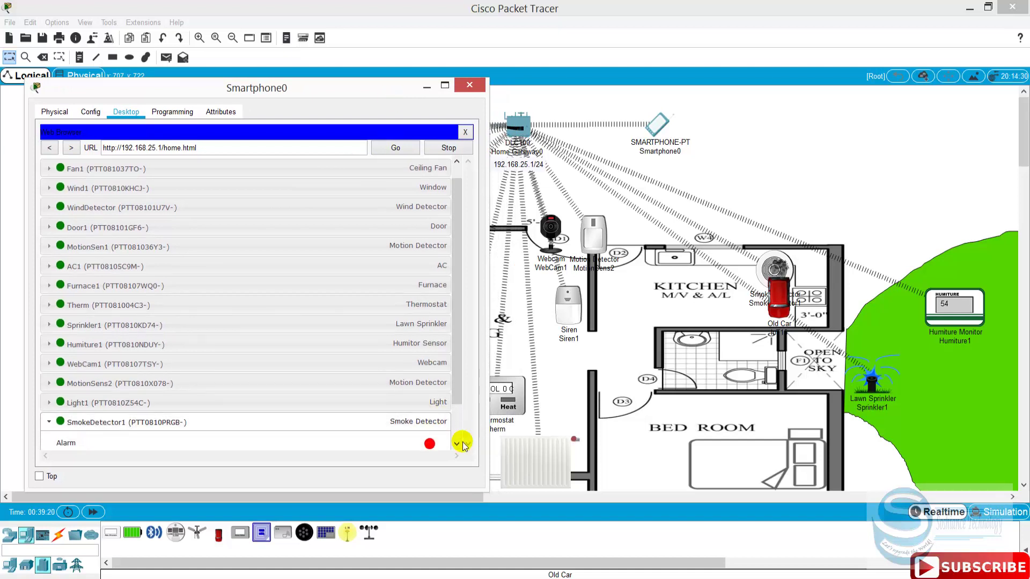
click(456, 441)
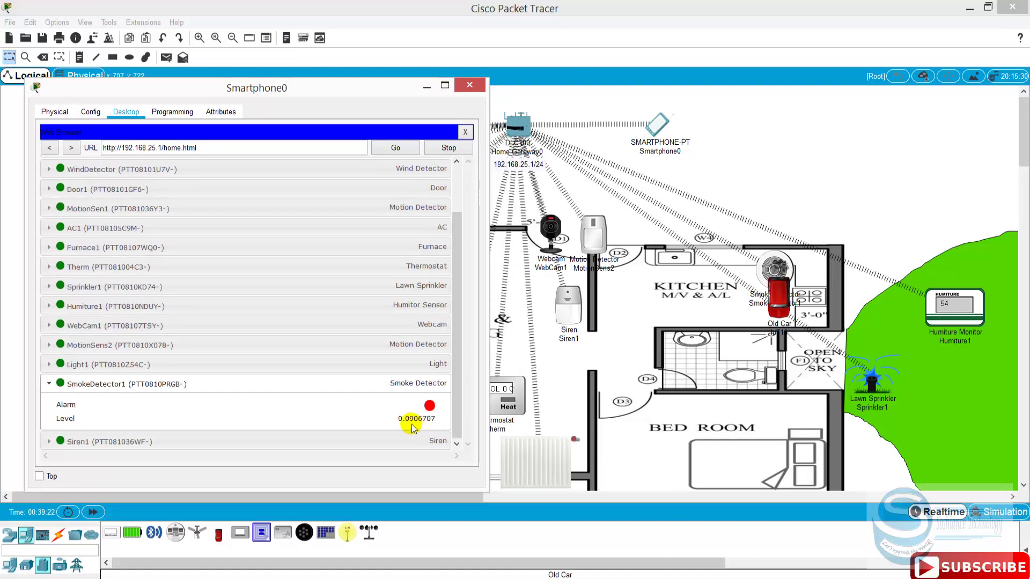
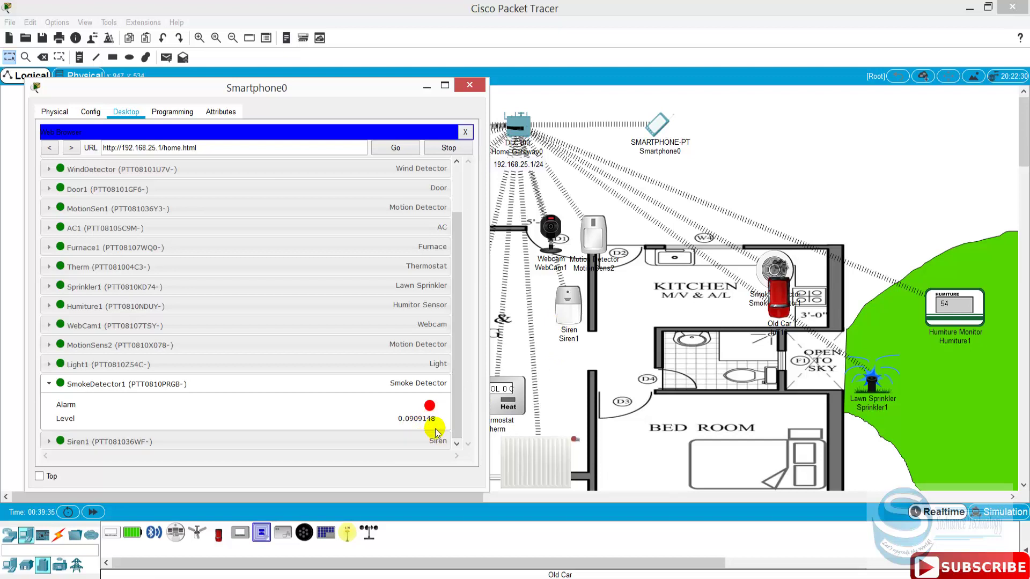
Collapse SmokeDetector1's readings and go to the IoT server's Conditions page.
click(435, 432)
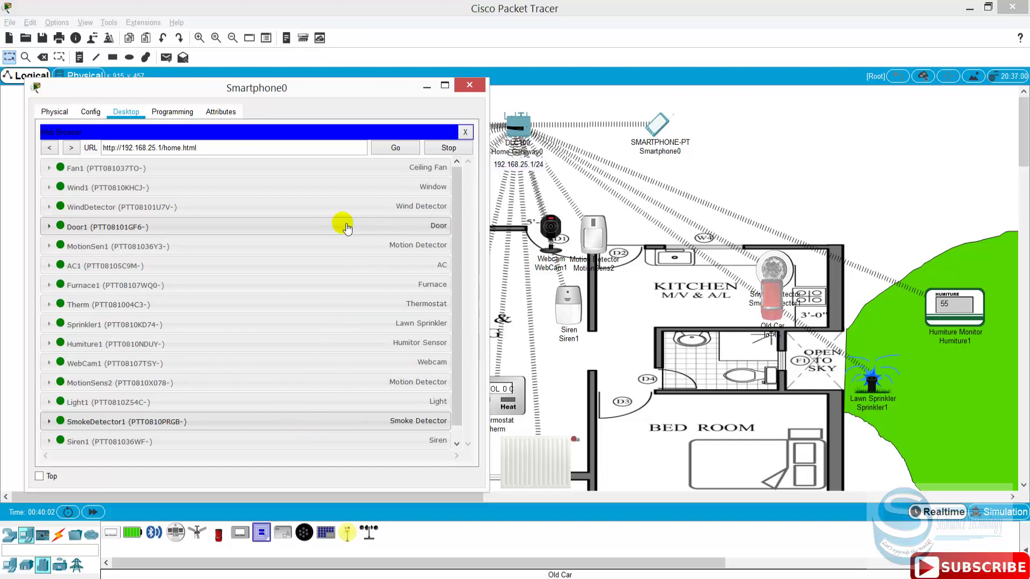
scroll(354, 183, up, 2)
click(375, 160)
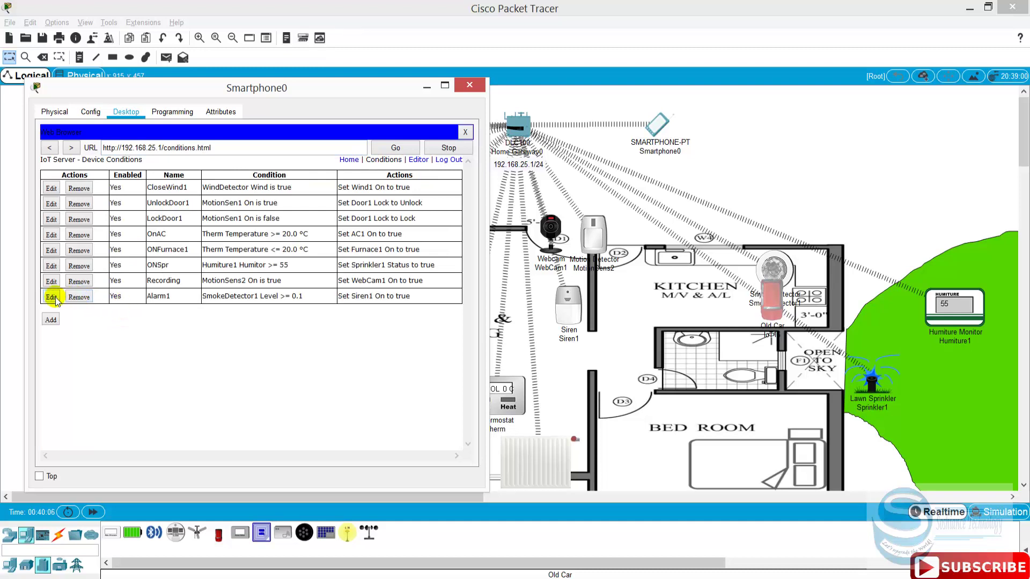
Lower the Alarm1 rule's SmokeDetector1 Level threshold from 0.1 to 0.02.
click(51, 296)
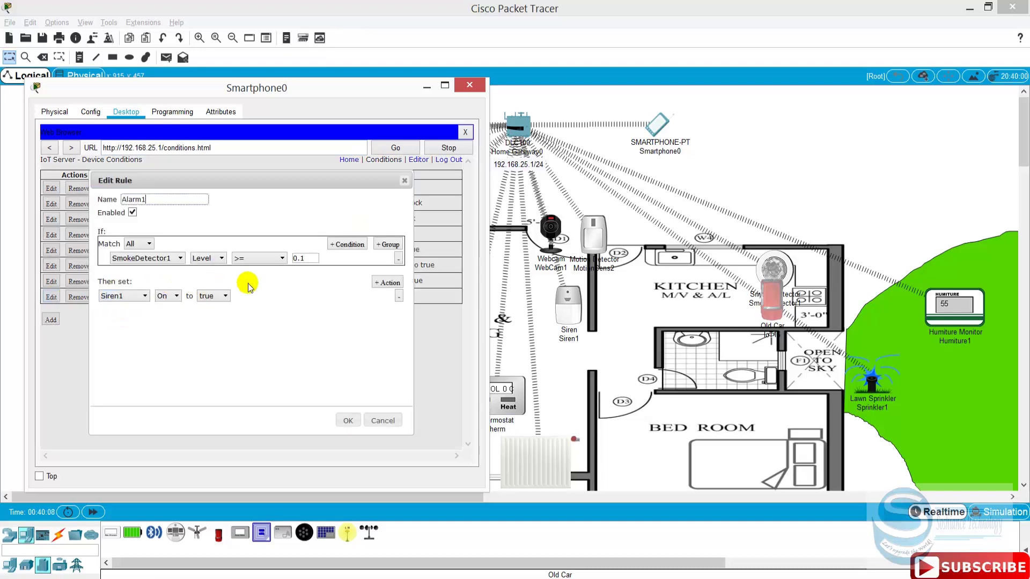
click(309, 263)
key(BackSpace)
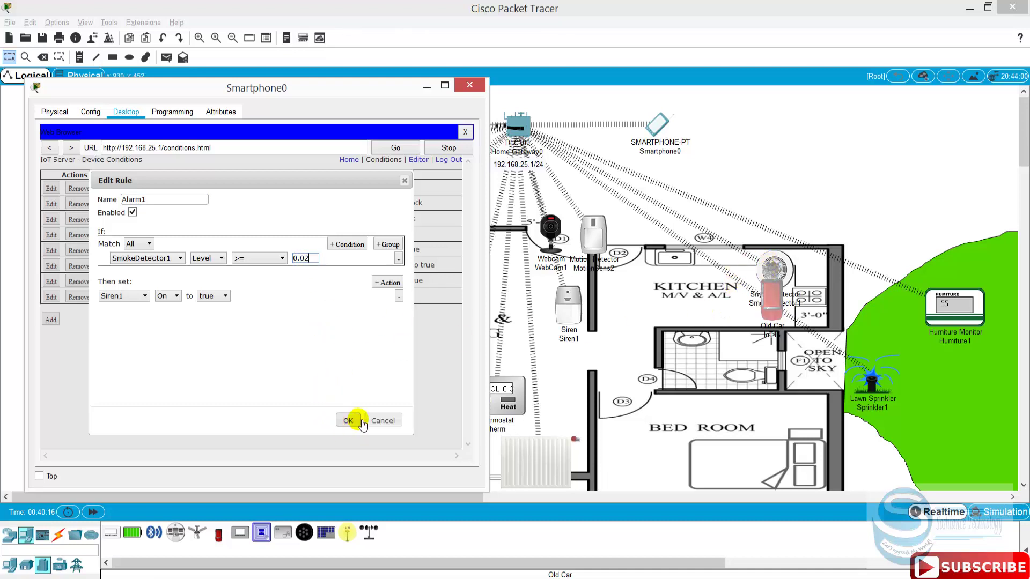
click(354, 422)
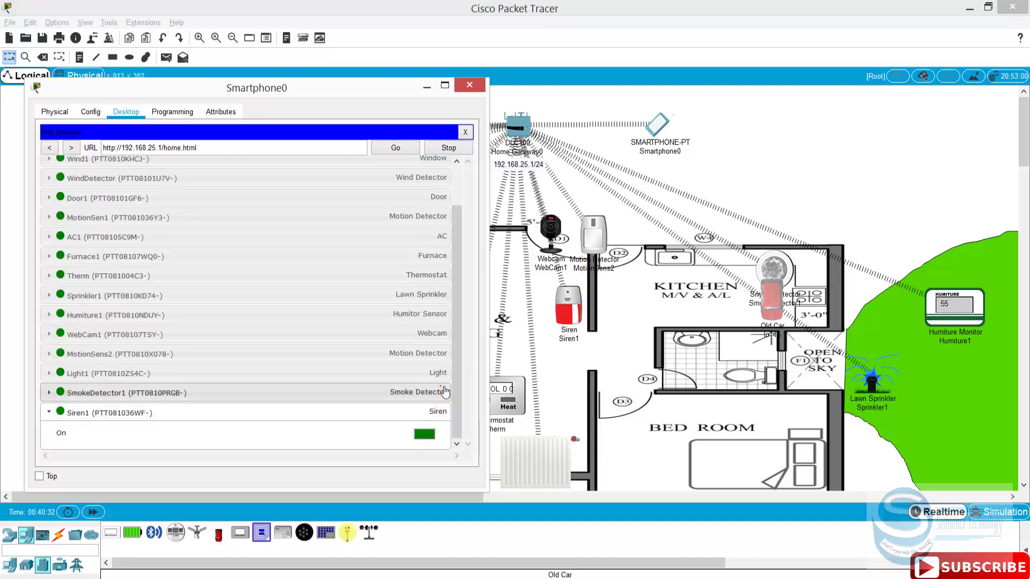
Expand SmokeDetector1 to confirm its alarm is active at level 0.0909164.
click(444, 392)
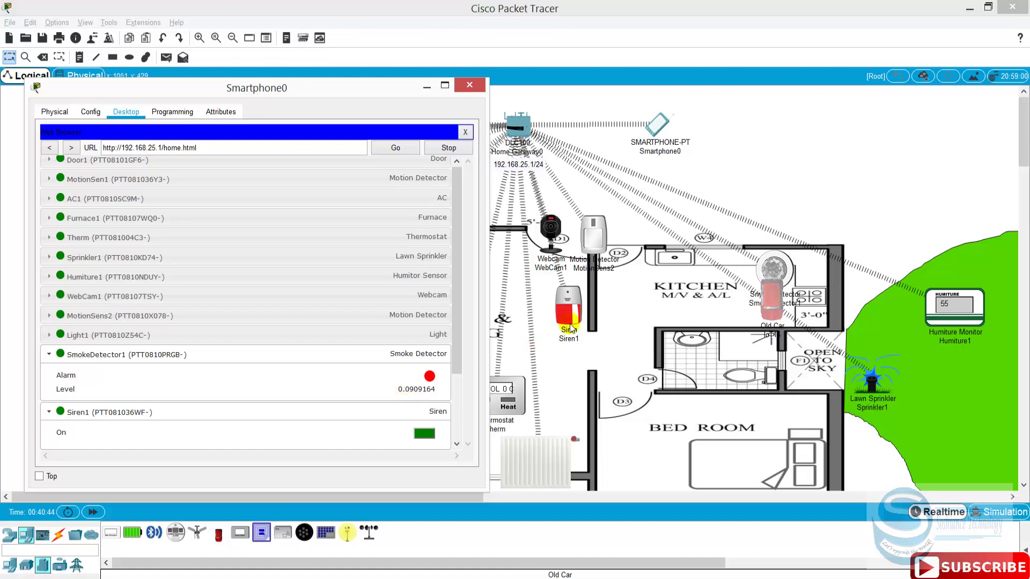
Close the smartphone window and drag the Old Car out of the kitchen.
click(469, 86)
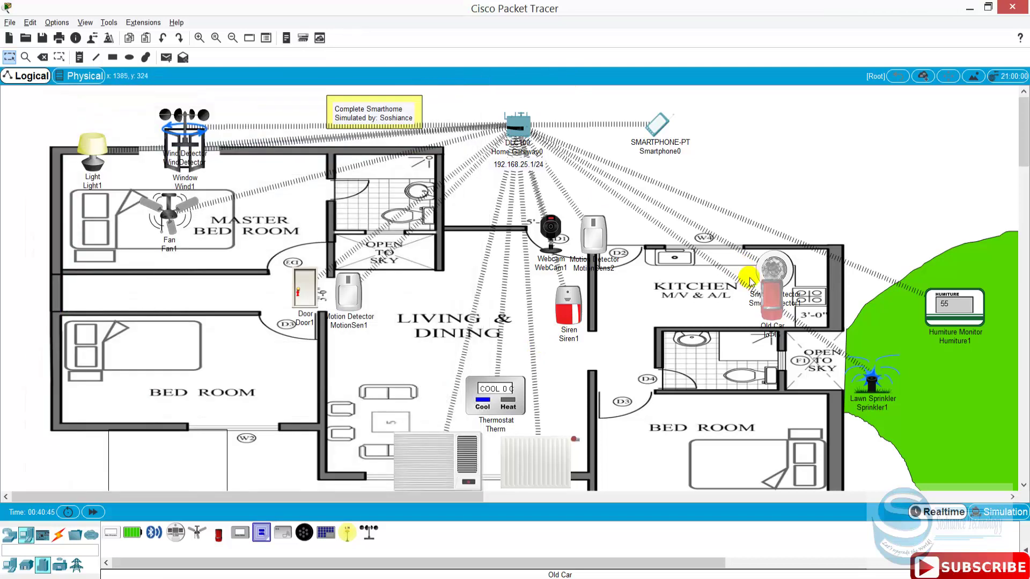
drag(770, 294, 590, 309)
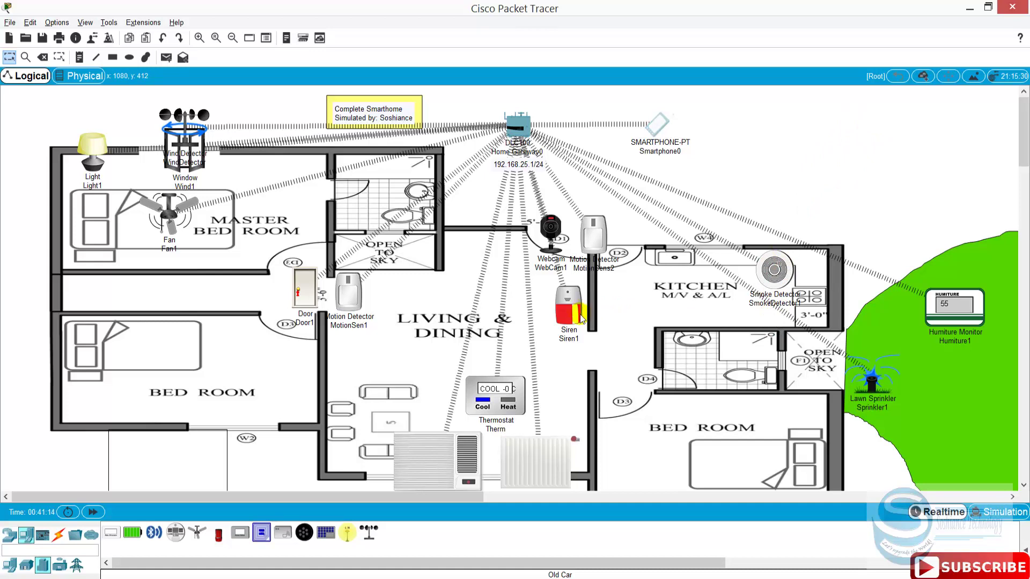
mouse_move(581, 318)
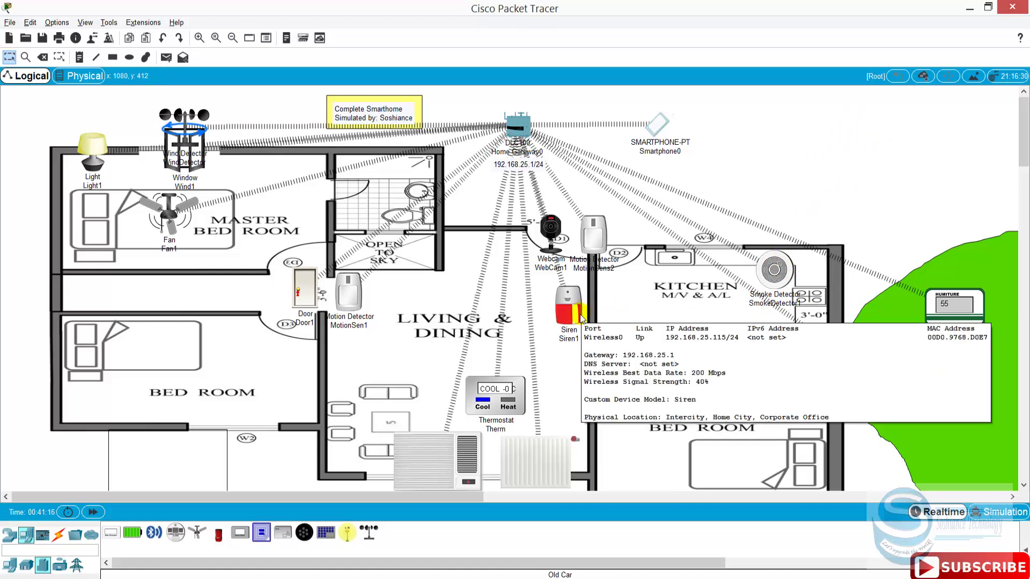
Turn Siren1 off from the smartphone's device list, then close the smartphone.
key(alt+Tab)
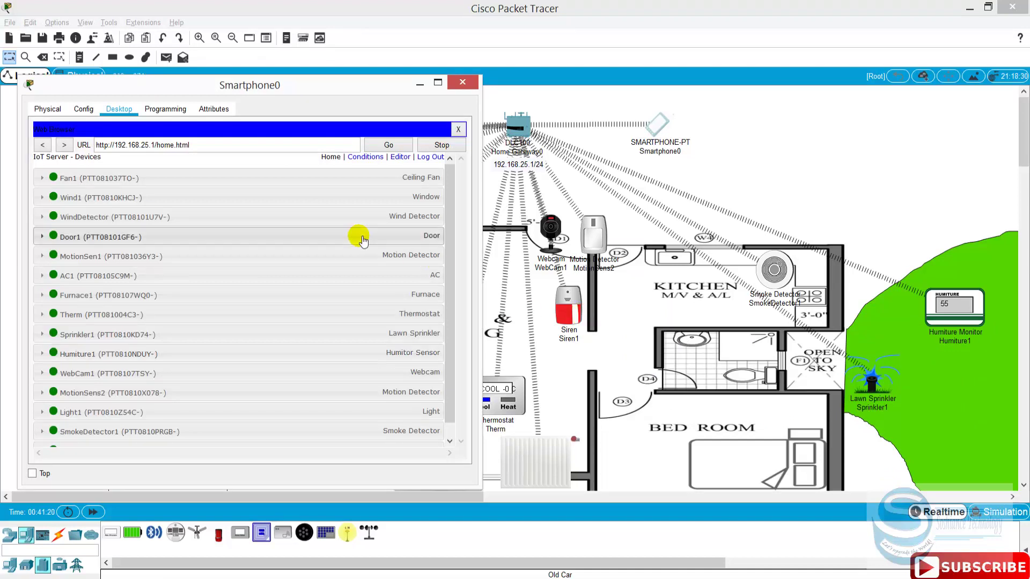
scroll(361, 424, down, 1)
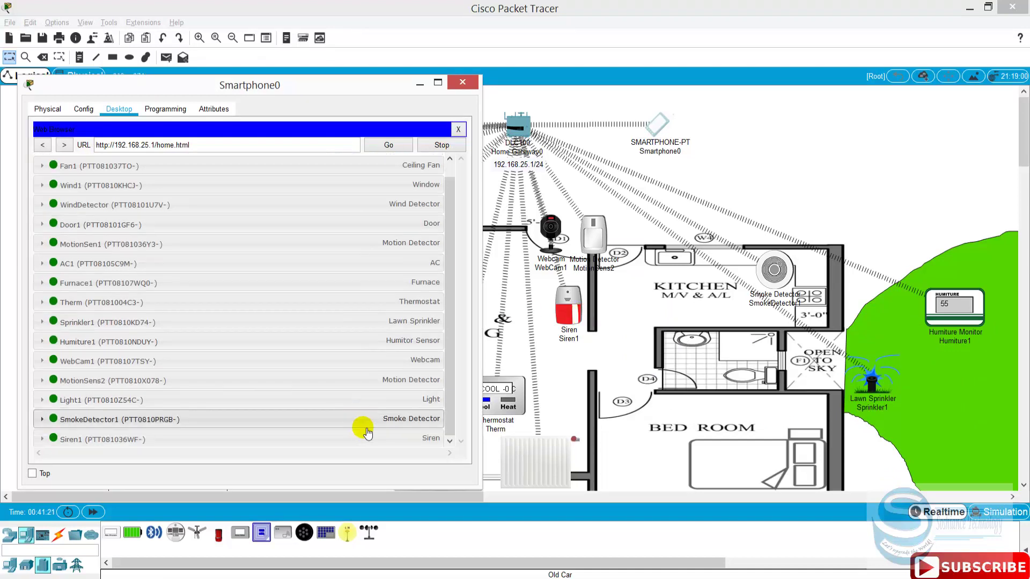
click(396, 437)
click(425, 432)
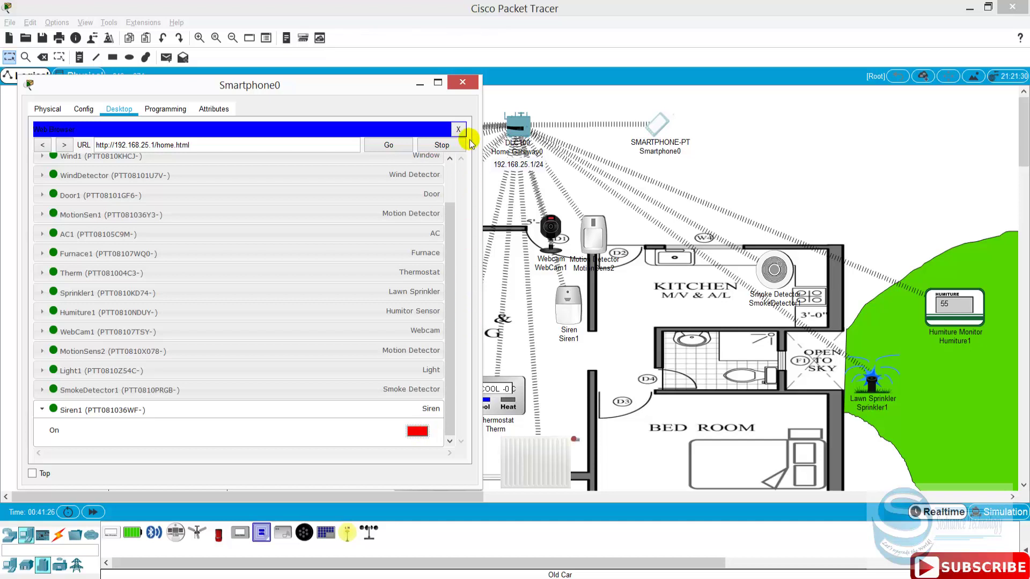
click(463, 83)
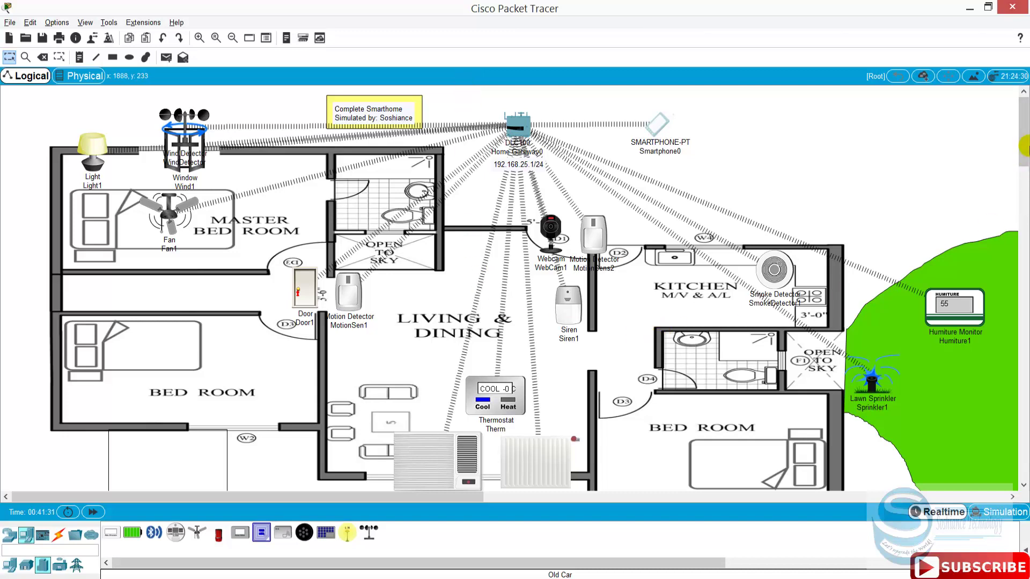
Place an Old Car in the garage box below the bedroom.
scroll(1025, 144, down, 3)
scroll(1025, 134, up, 3)
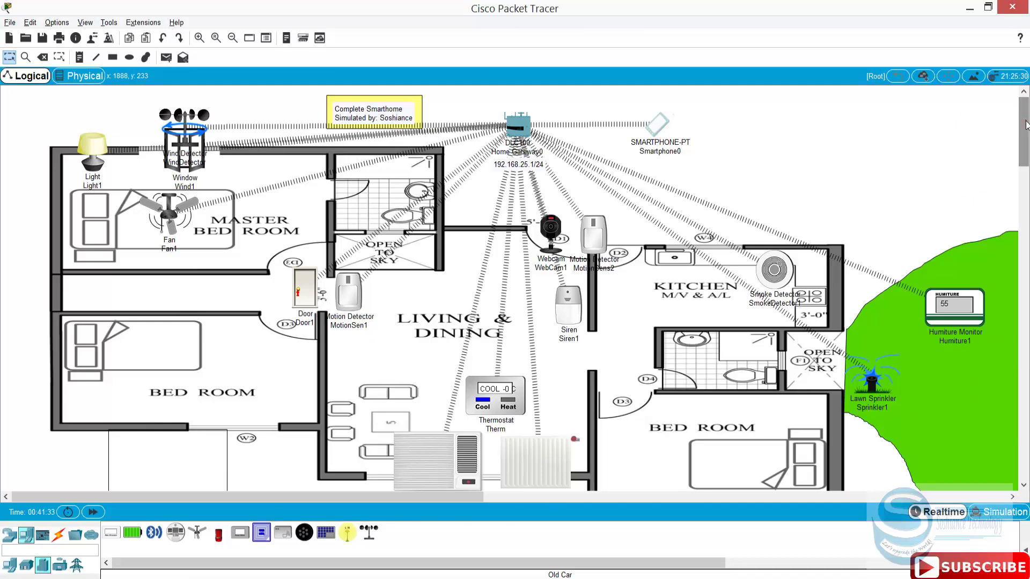
click(1026, 125)
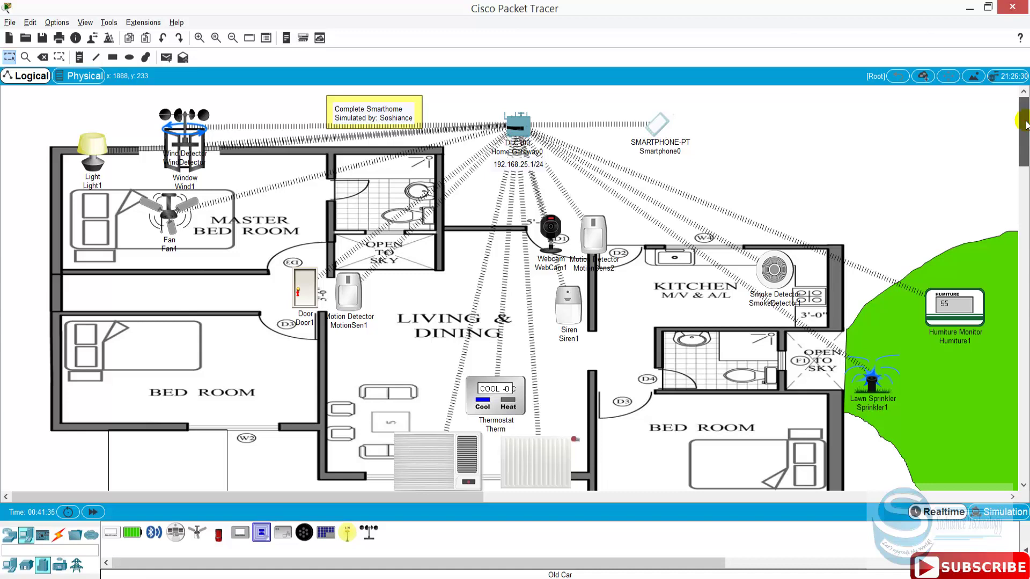
drag(1026, 124, 1026, 164)
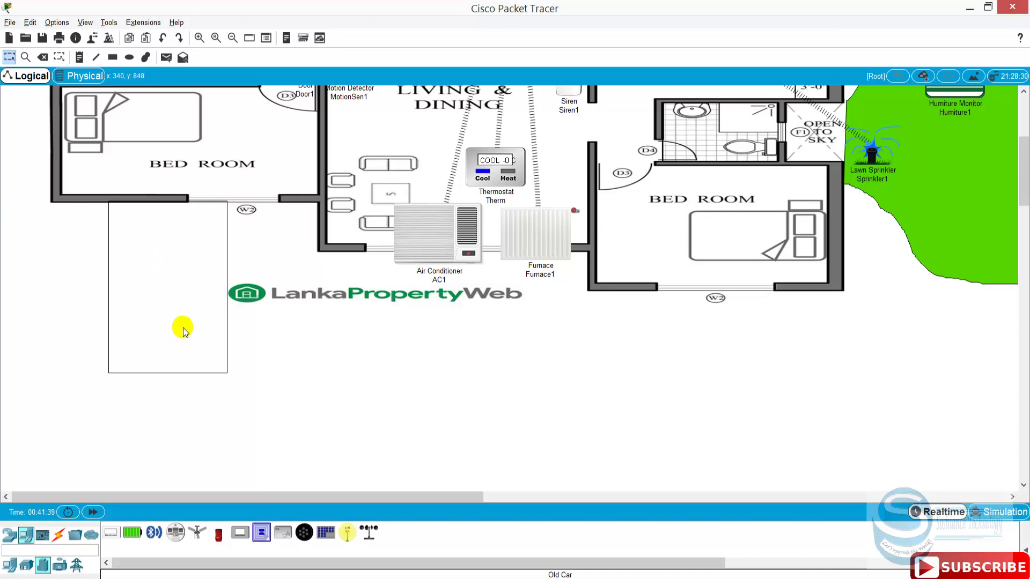
click(218, 532)
click(181, 342)
drag(181, 342, 184, 281)
Add a Garage Door under the car in the garage and label it GarageGate1.
click(33, 565)
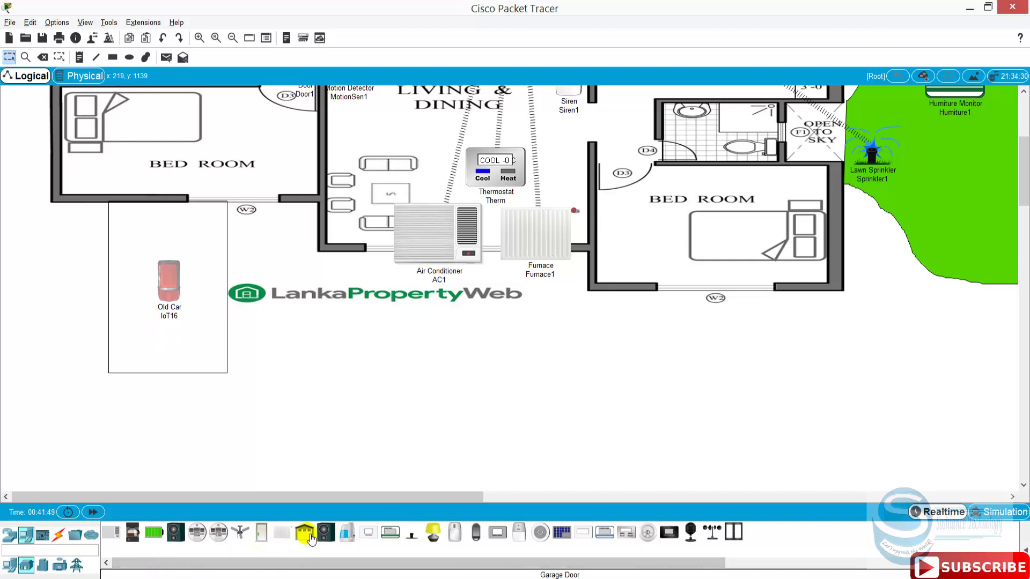
click(202, 419)
drag(209, 426, 163, 384)
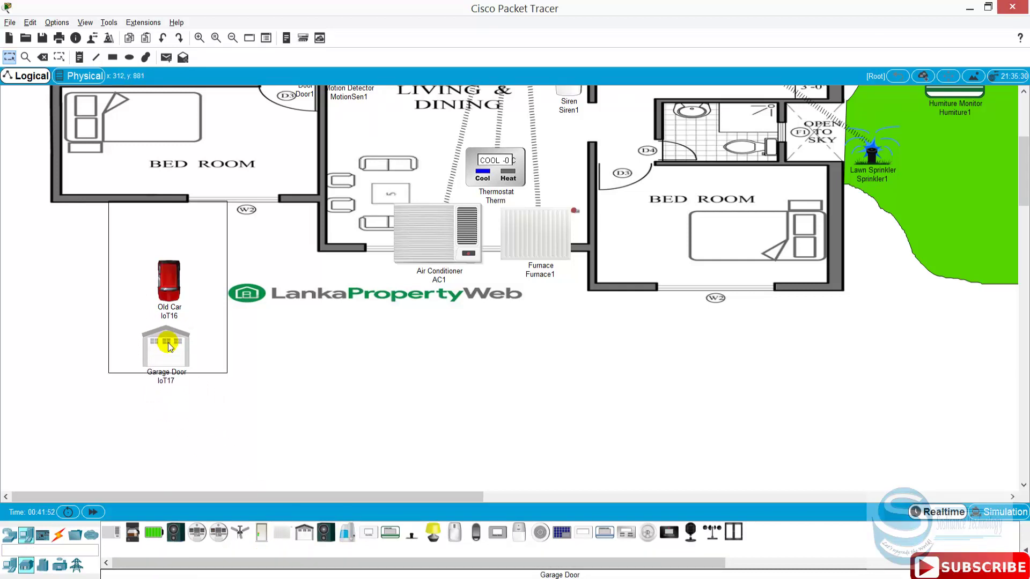
click(171, 388)
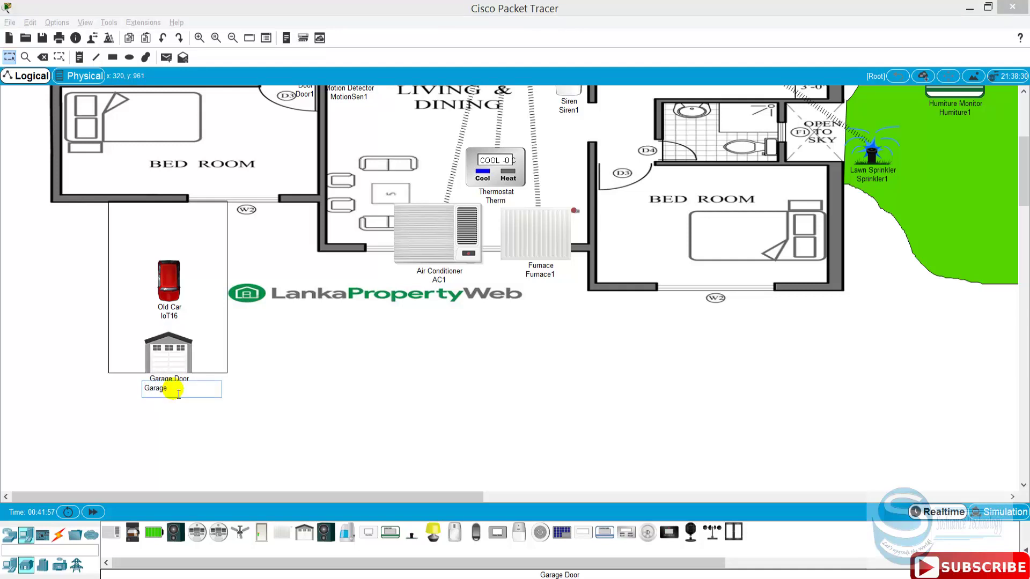
text(GarageGate)
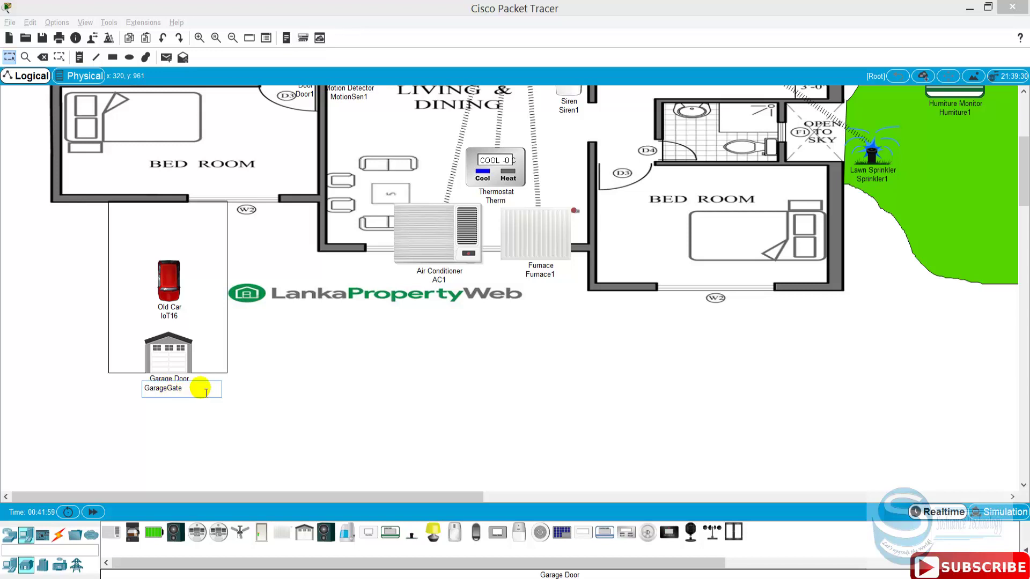
text(1)
click(173, 316)
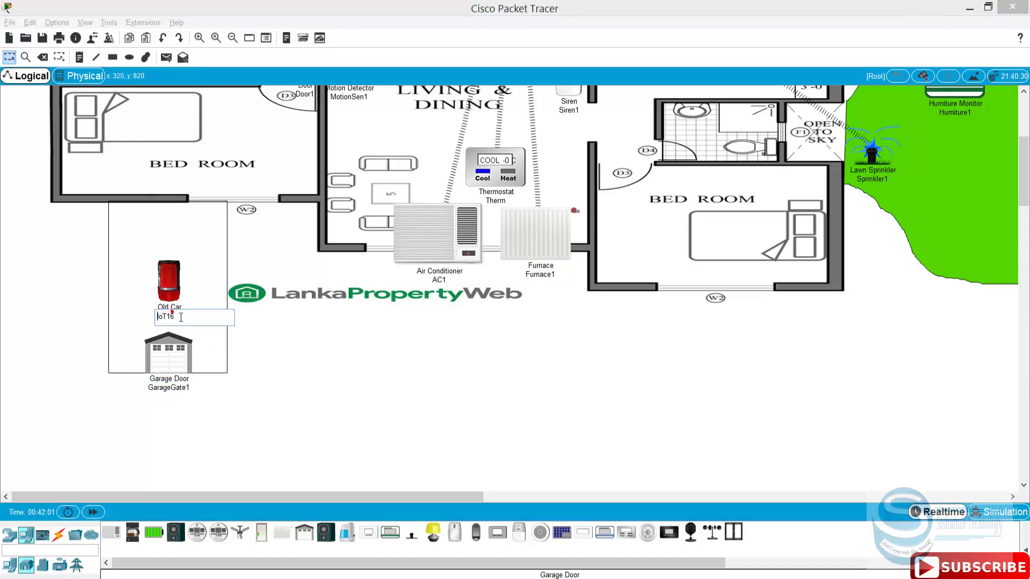
Rename the Old Car to Car and nudge it lower in the garage.
click(185, 320)
text(Car)
key(Return)
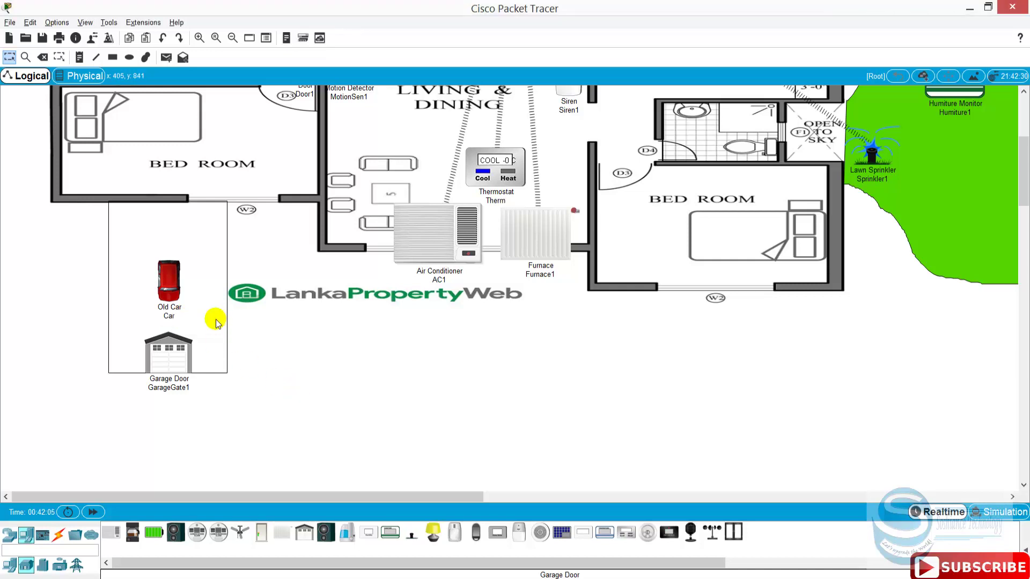
drag(179, 283, 178, 350)
Register GarageGate1 with the Home Gateway IoT server.
click(179, 349)
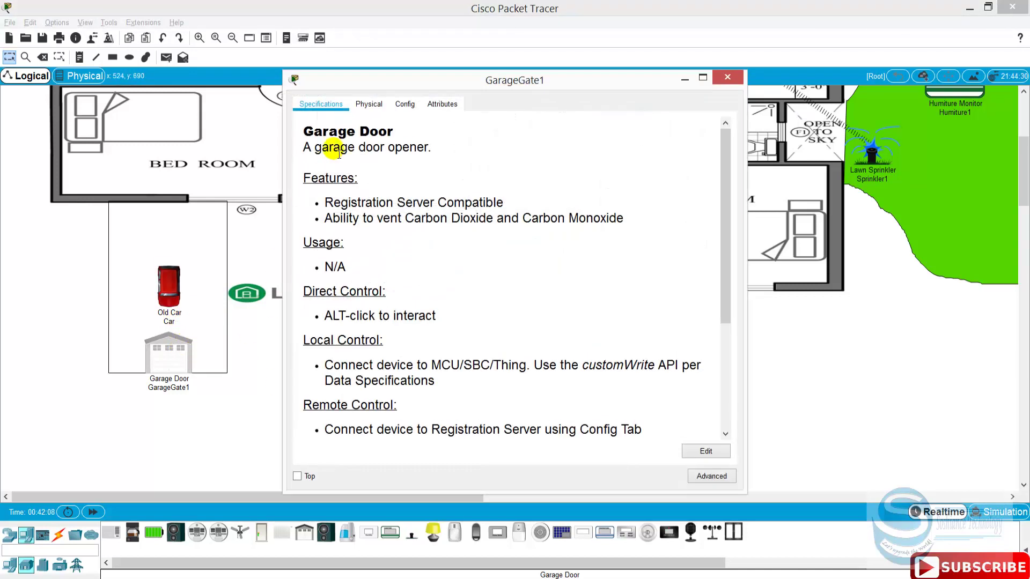
click(395, 106)
click(372, 107)
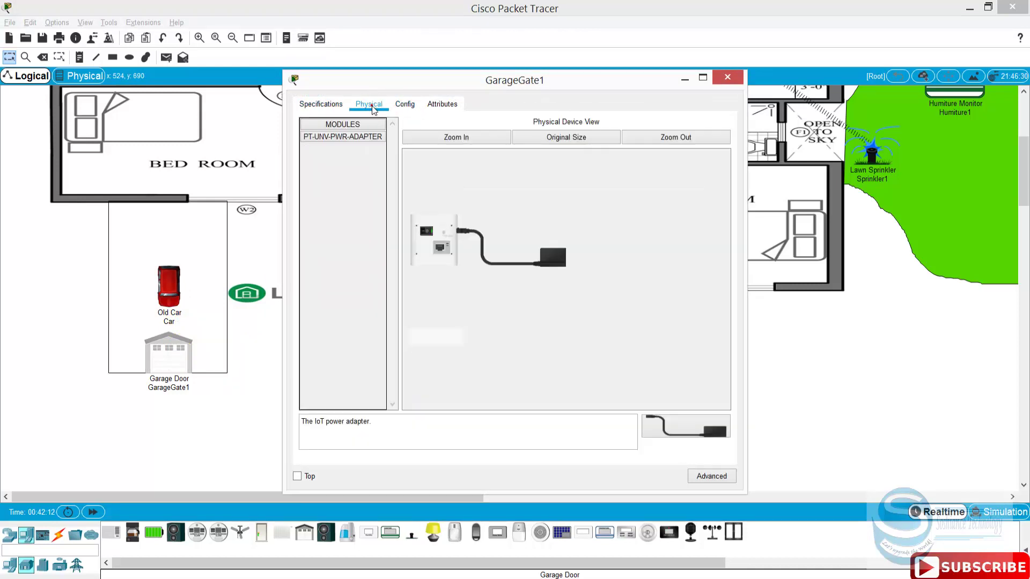
click(403, 105)
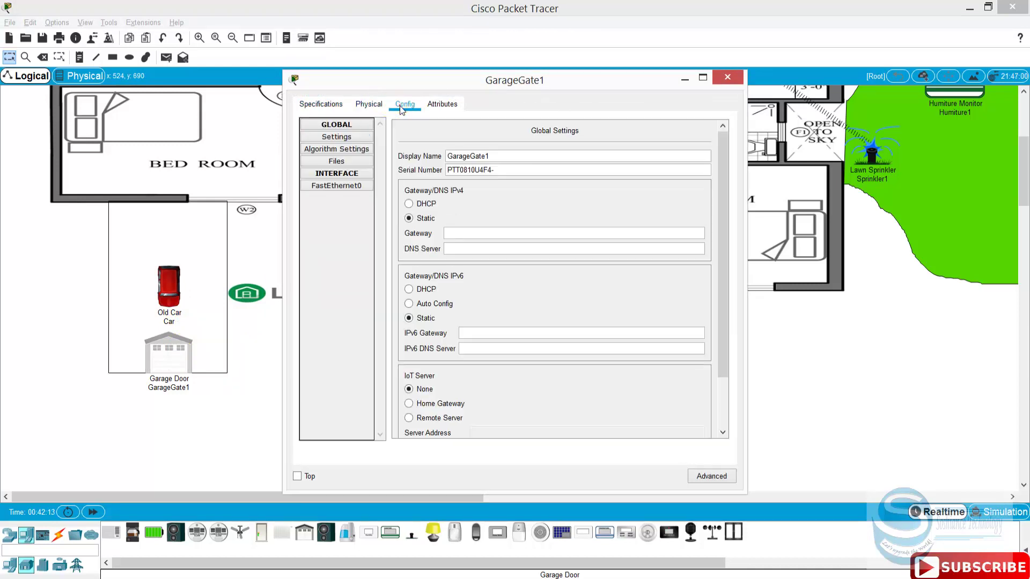
click(439, 403)
click(711, 476)
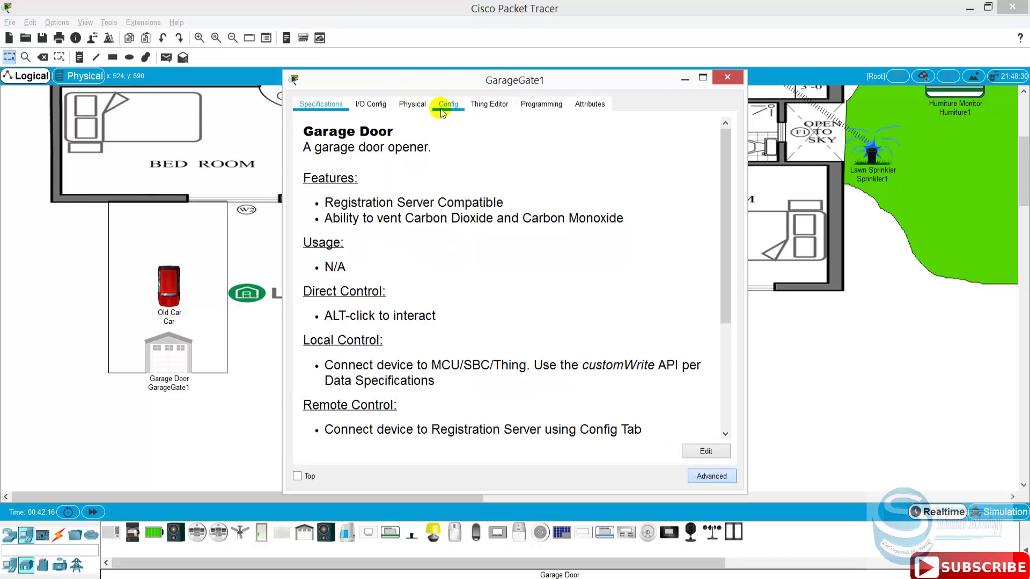
Set GarageGate1's network adapter to PT-IOT-NM-1W and close its settings.
click(445, 107)
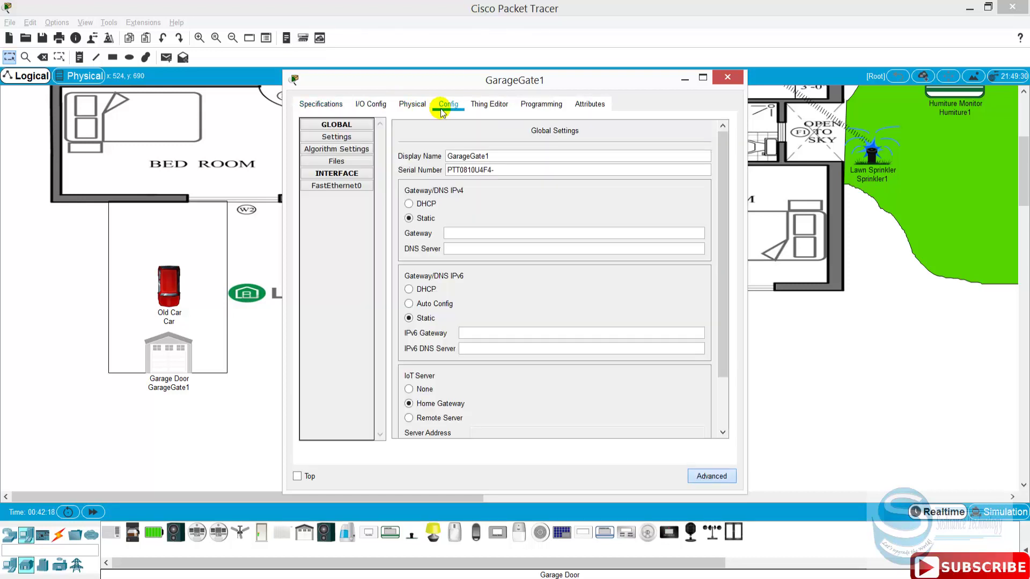
click(409, 105)
click(376, 105)
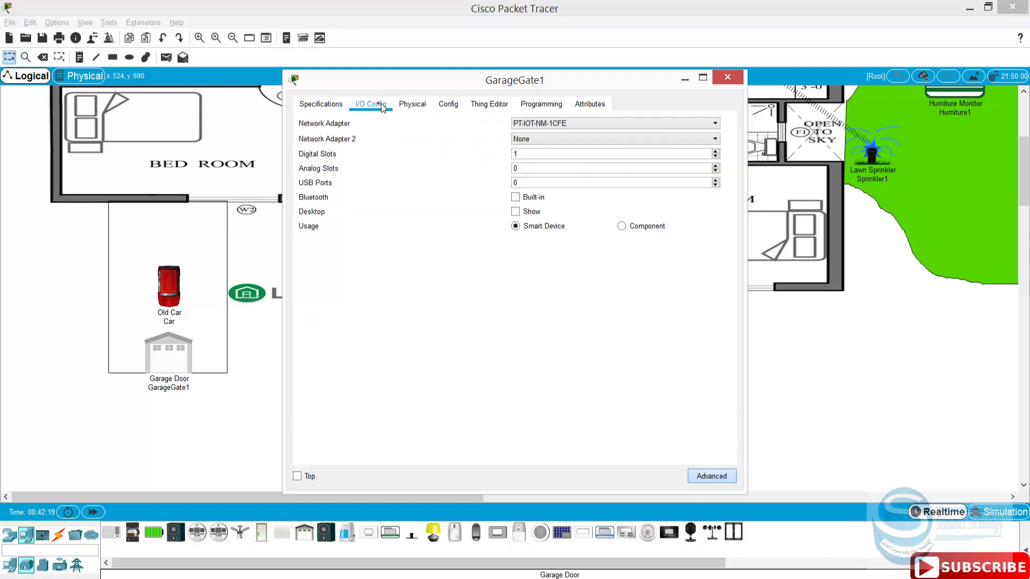
click(545, 125)
click(570, 168)
click(722, 78)
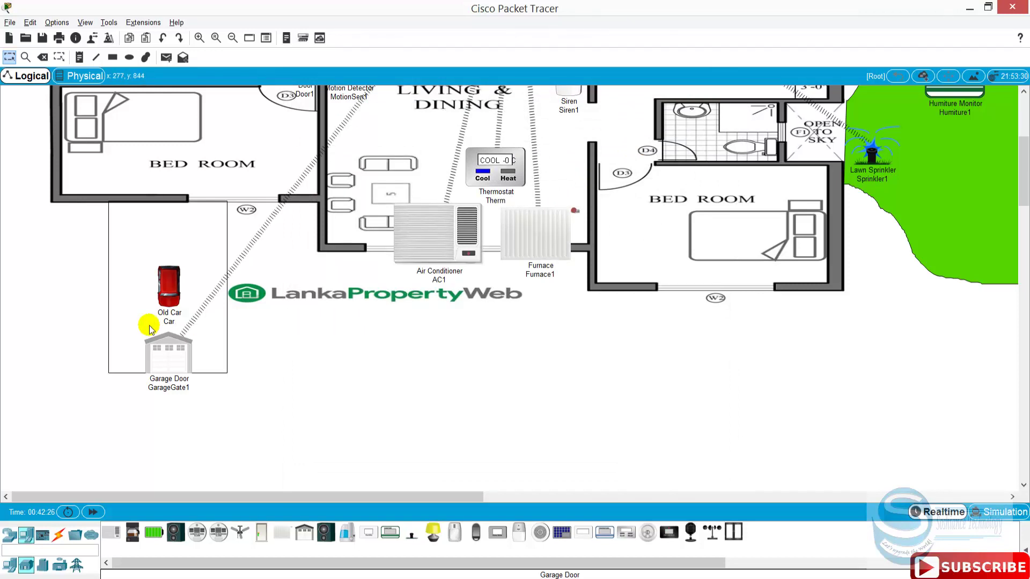
Reload the smartphone's IoT server page, dismissing the connection error.
scroll(195, 387, up, 1)
key(alt+Tab)
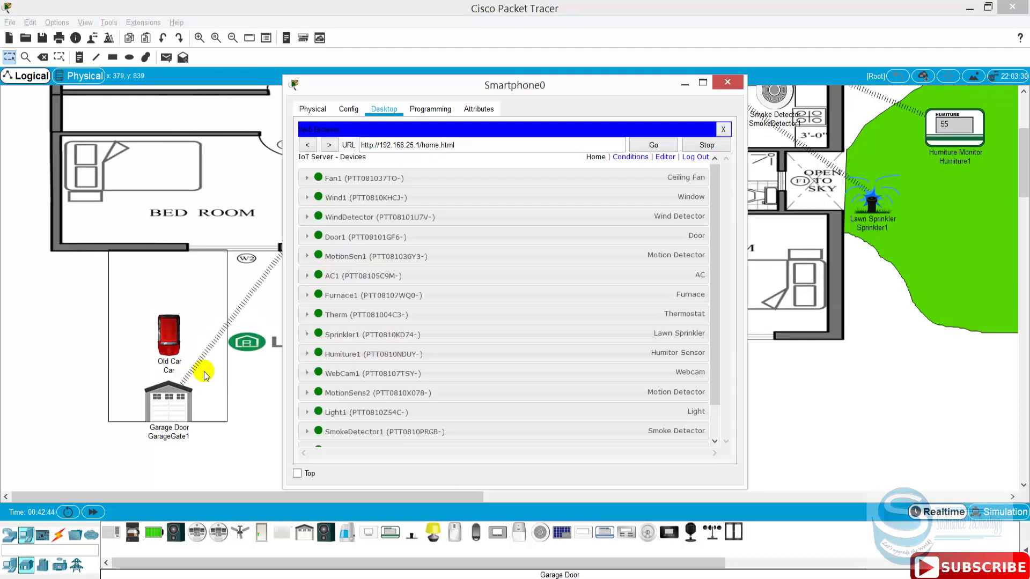
click(646, 144)
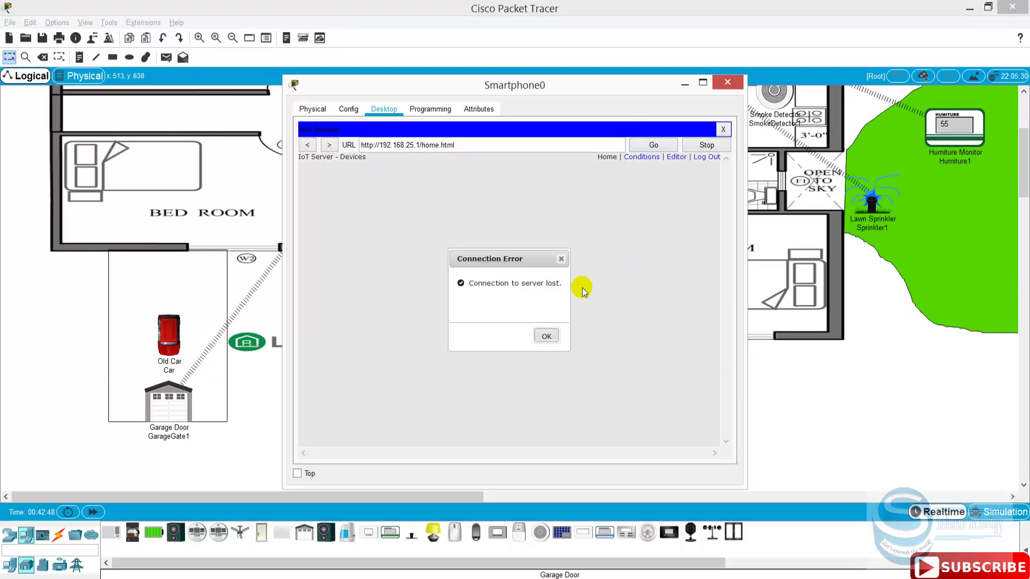
click(546, 337)
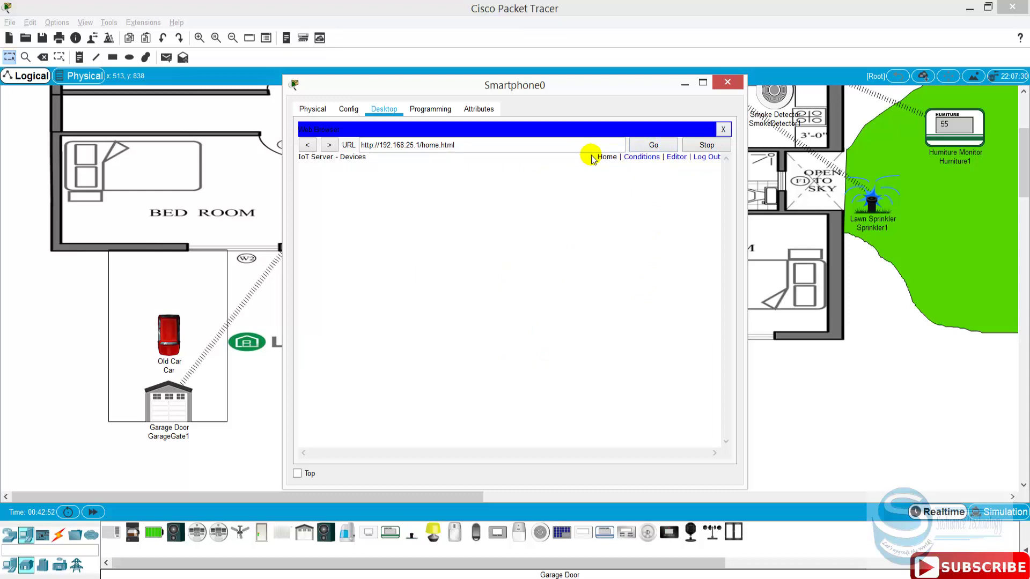
click(653, 147)
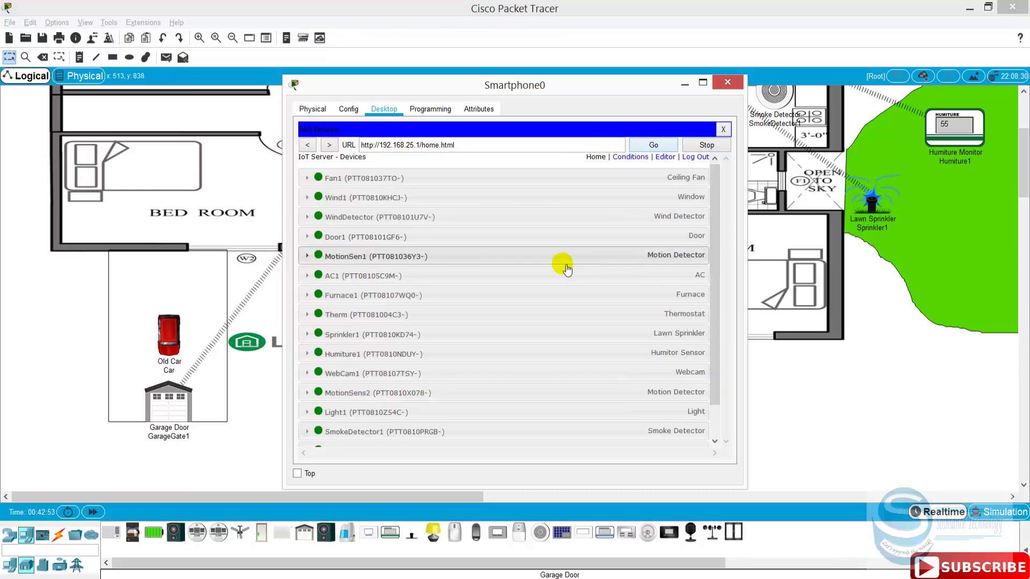
Switch GarageGate1 on to open the garage door, then close the smartphone.
scroll(553, 274, down, 1)
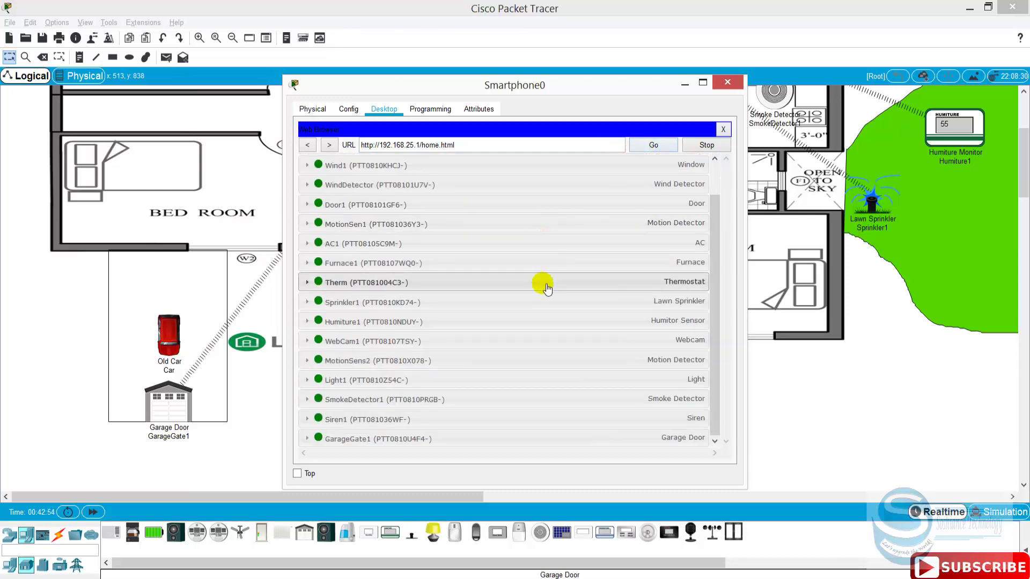
click(421, 438)
click(667, 436)
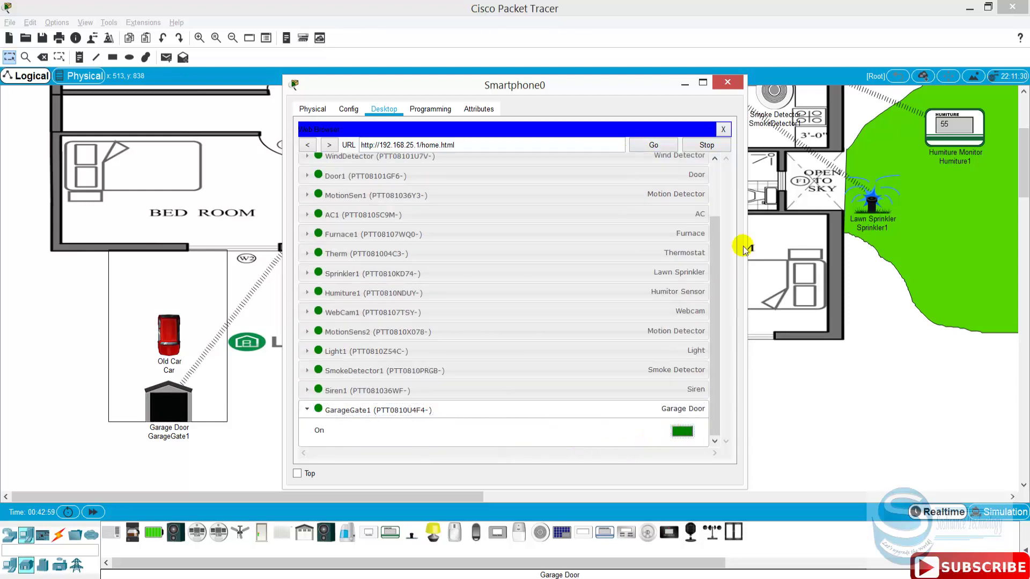
click(729, 83)
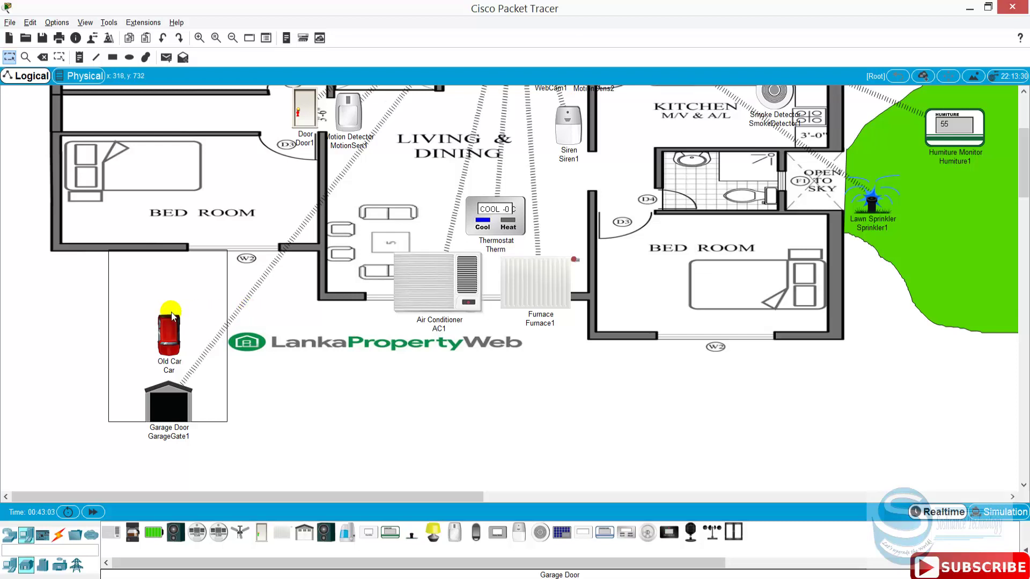
Place a Smoke Detector in the garage just above the Old Car.
click(540, 532)
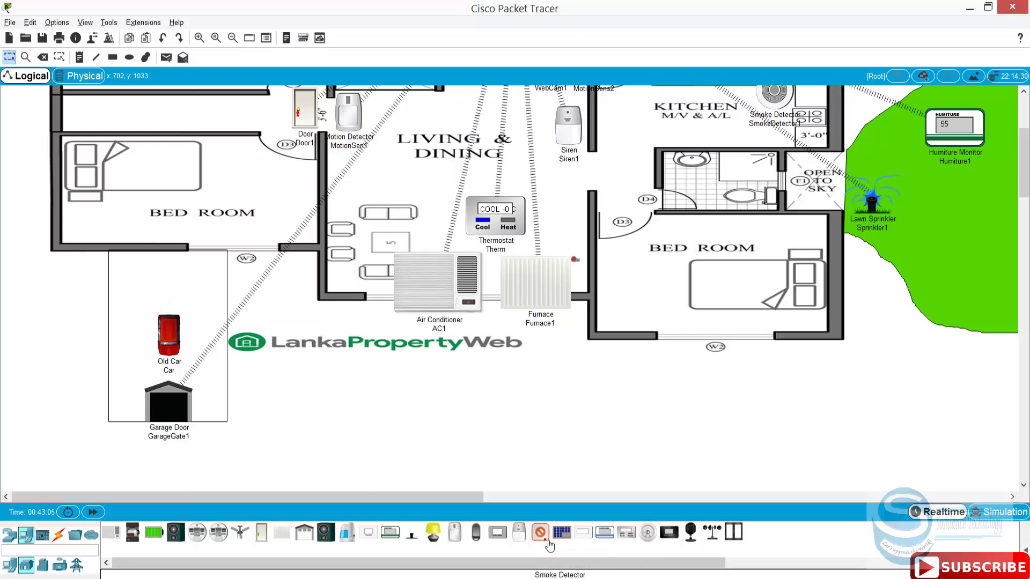
click(177, 289)
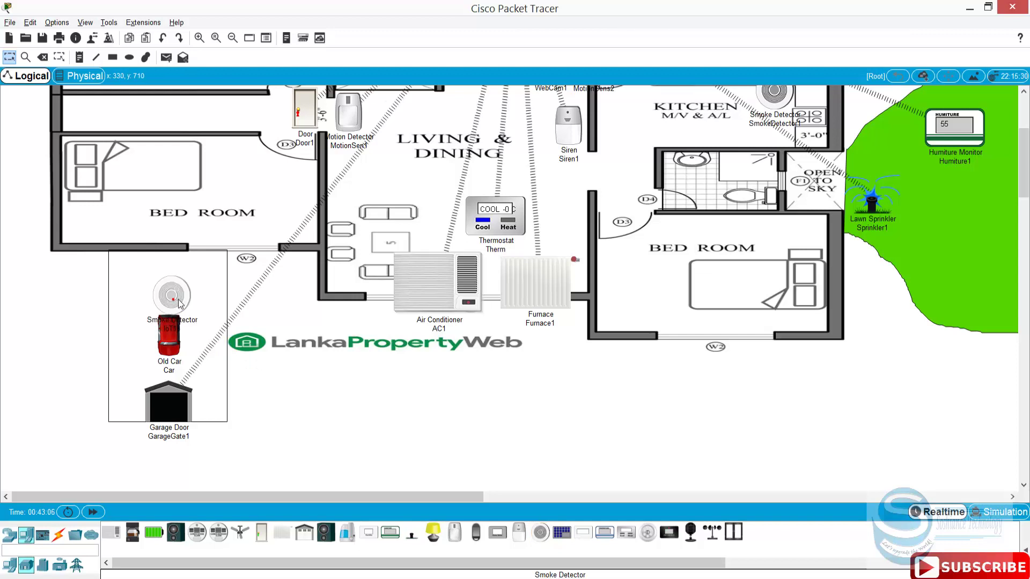
click(189, 293)
drag(188, 293, 178, 293)
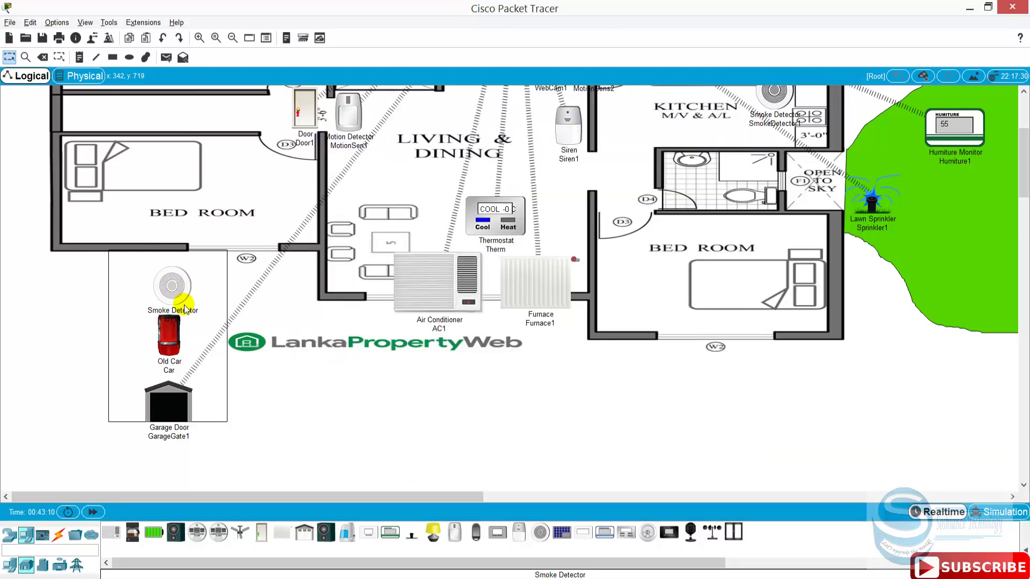
Select the new smoke detector and start renaming its label to SmokeDetector2.
mouse_move(168, 336)
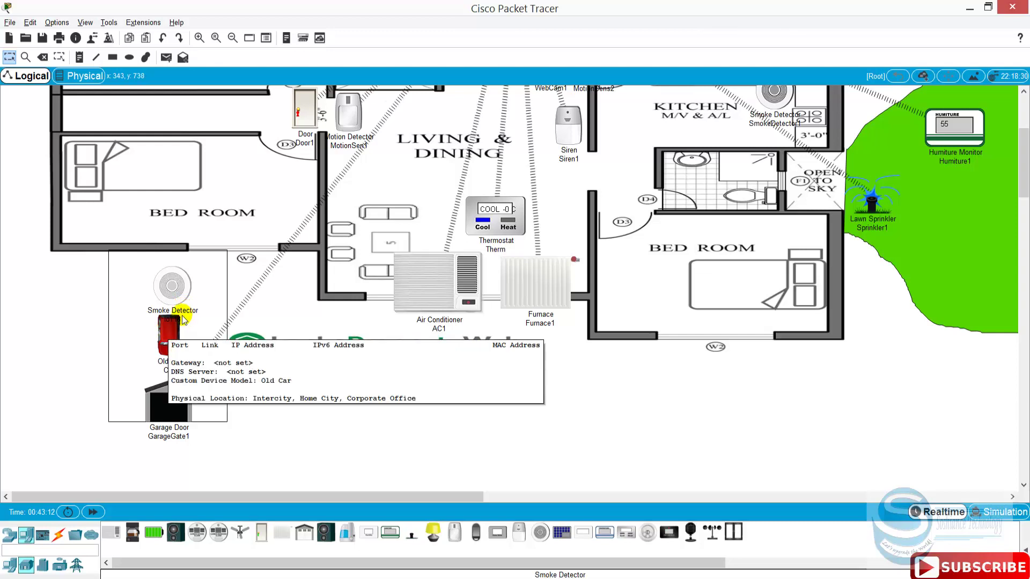
mouse_move(324, 134)
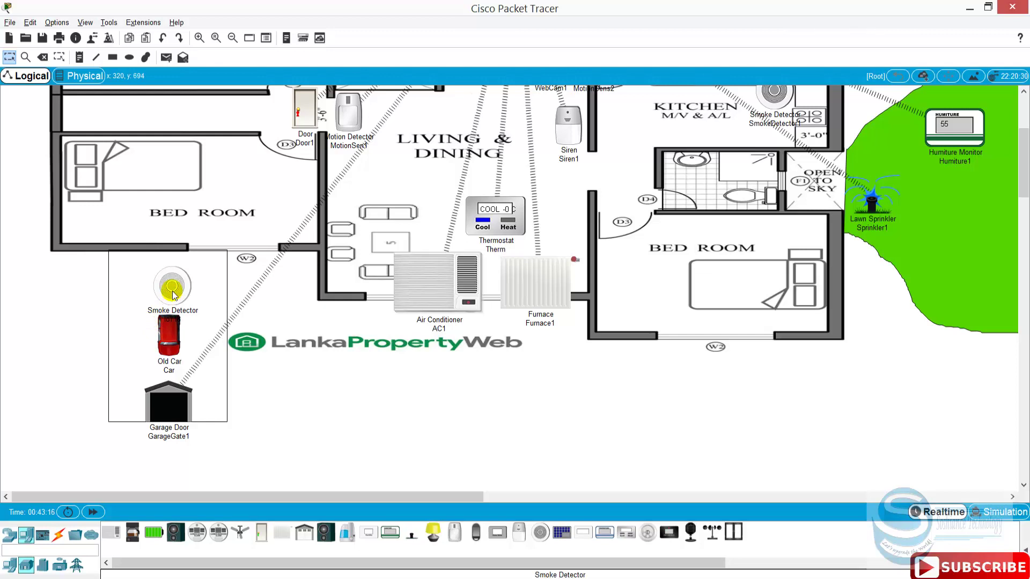
mouse_move(174, 295)
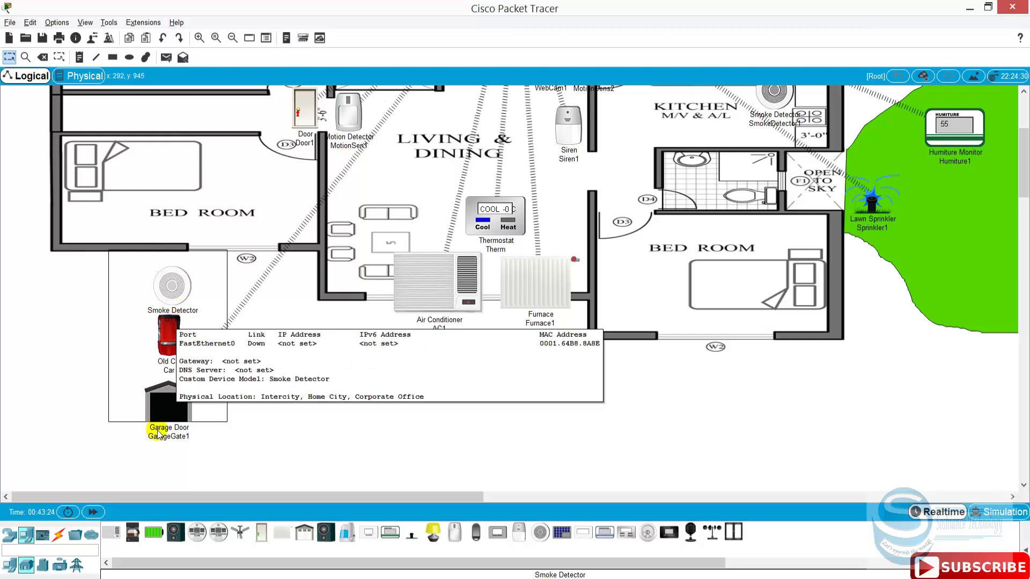
mouse_move(170, 423)
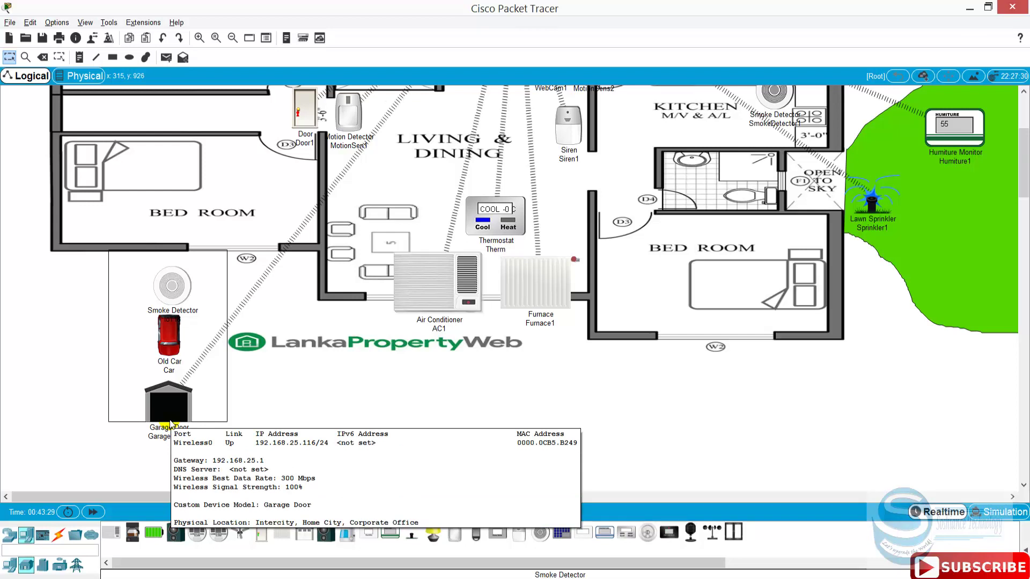
click(179, 310)
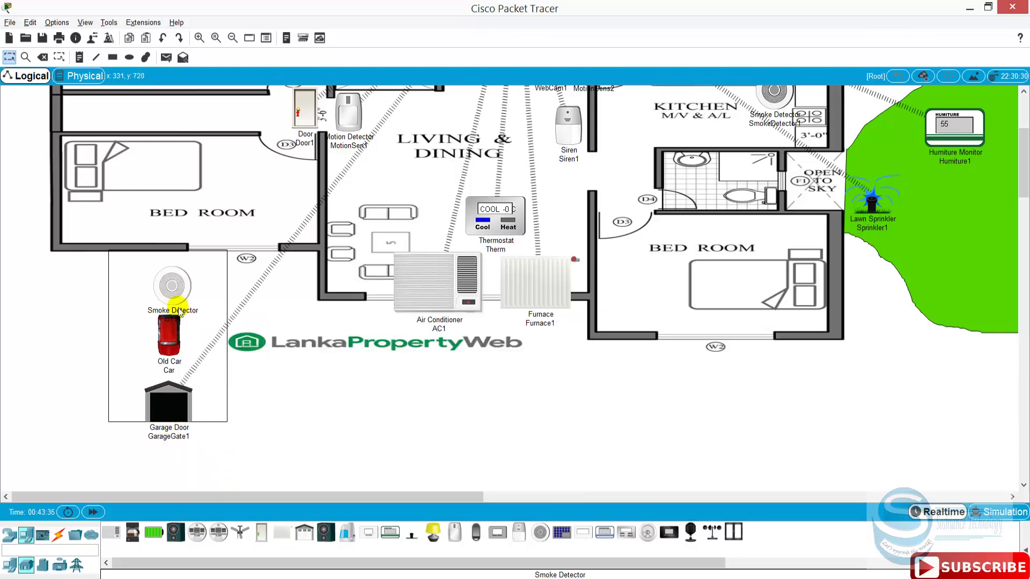
click(172, 321)
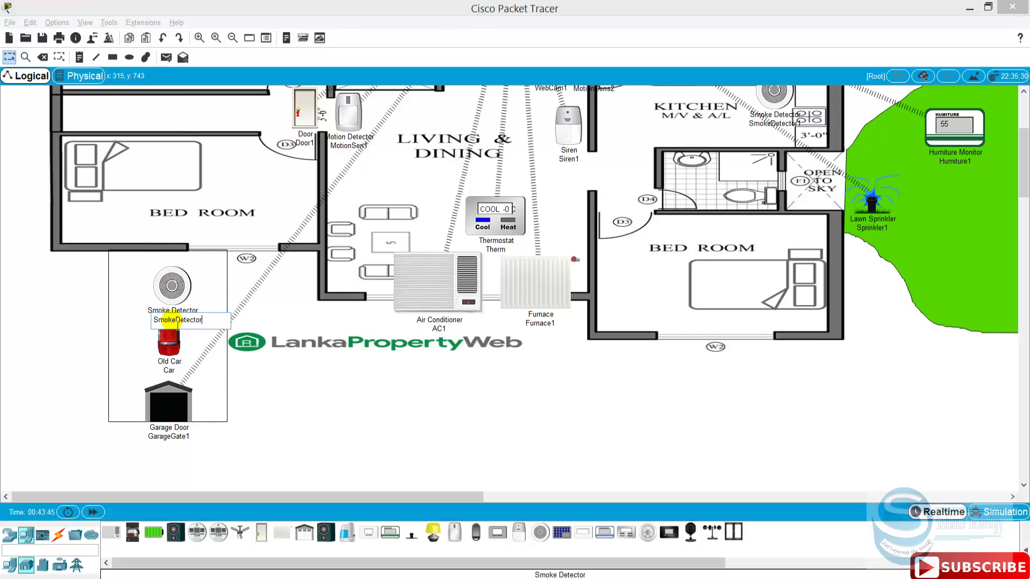
Confirm the SmokeDetector2 name, move it onto the car, and register it with Home Gateway.
click(204, 388)
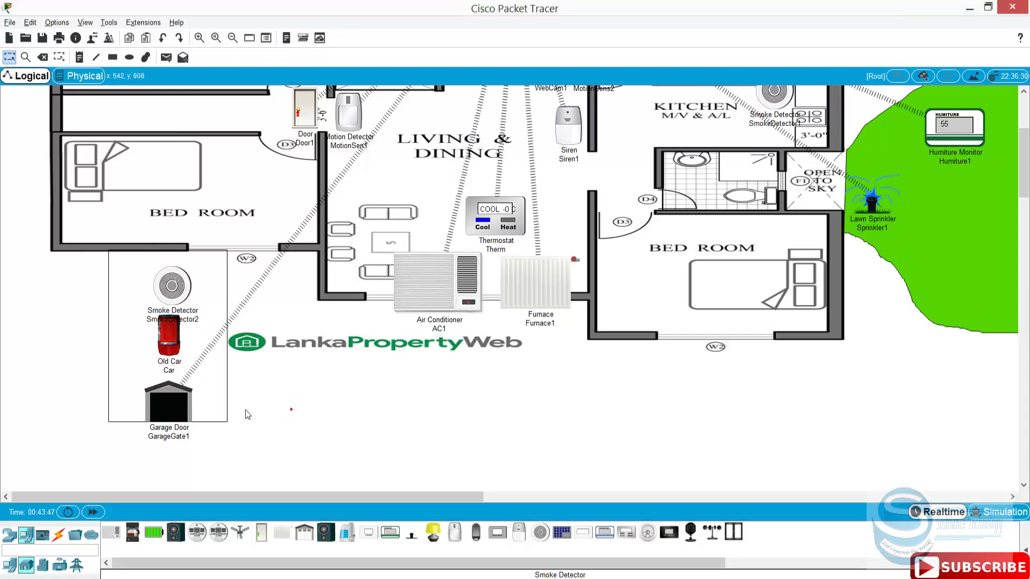
drag(164, 290, 163, 304)
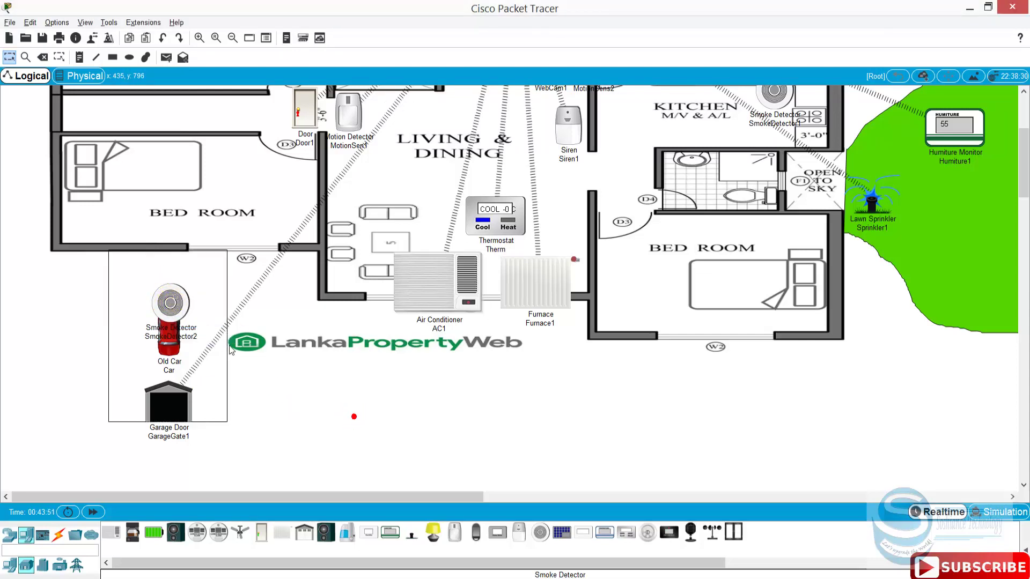
click(175, 298)
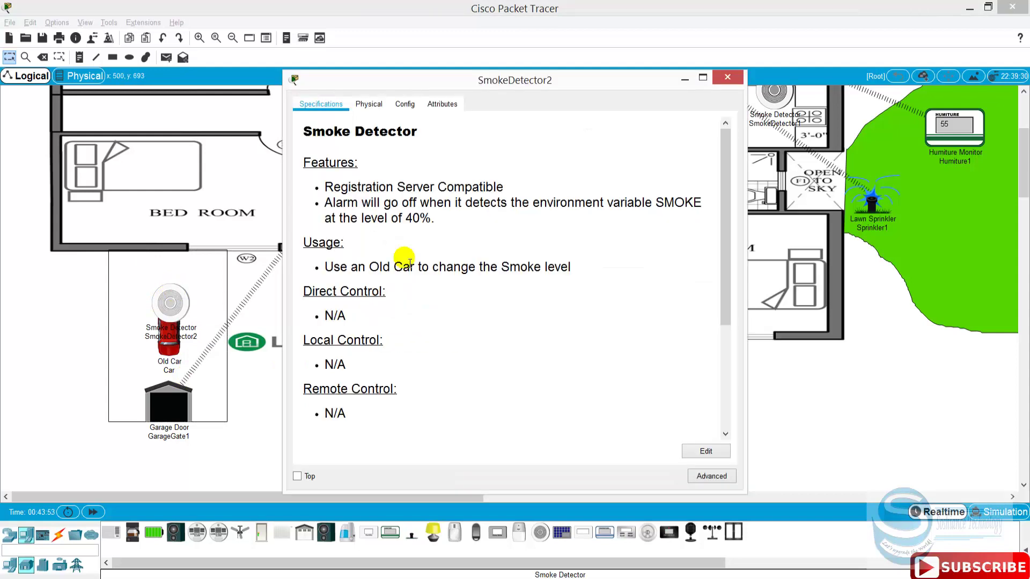
click(363, 104)
click(419, 115)
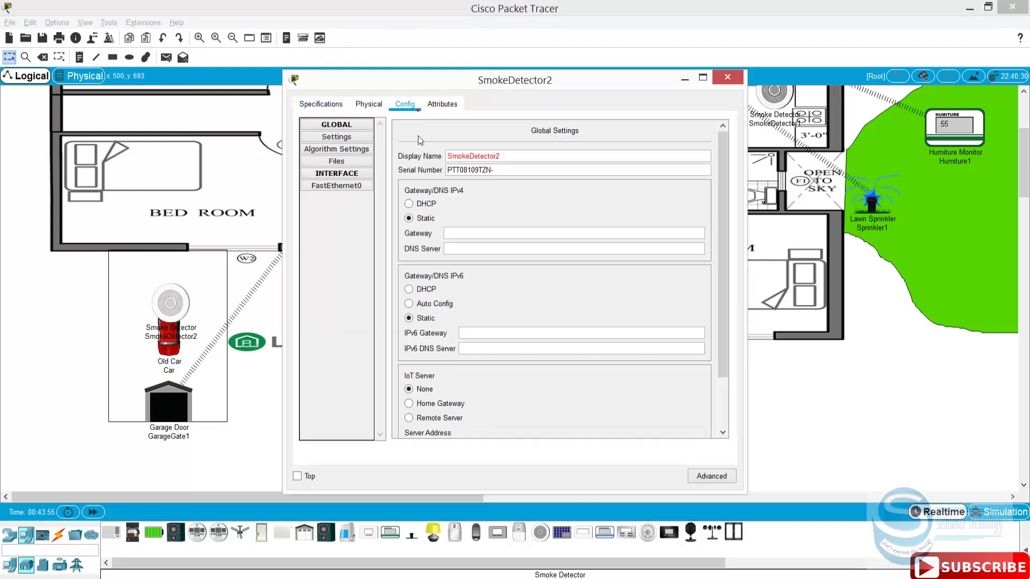
click(456, 403)
Give SmokeDetector2 the PT-IOT-NM-1W wireless network adapter and close its settings.
click(711, 475)
click(450, 105)
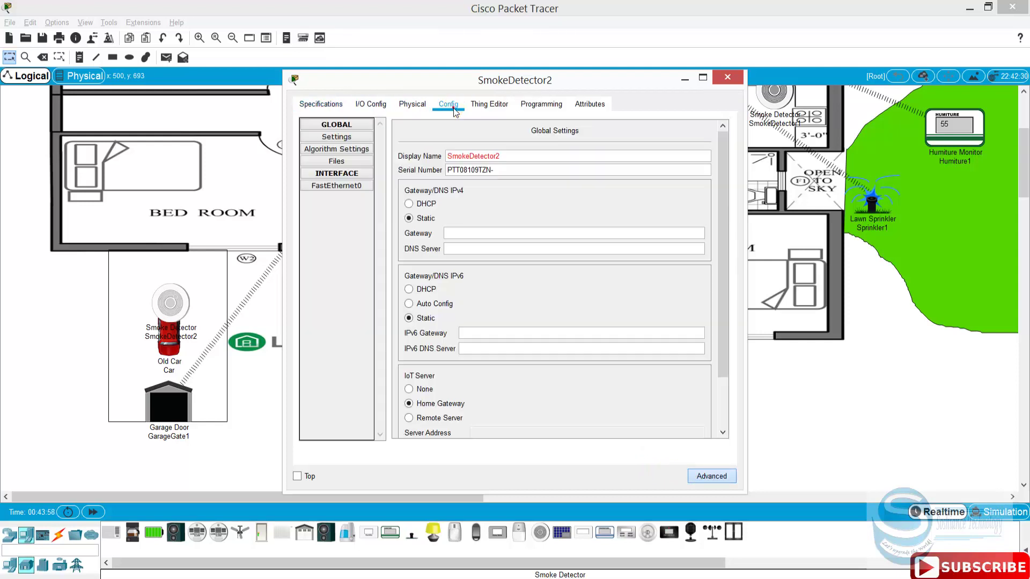
click(418, 106)
click(370, 104)
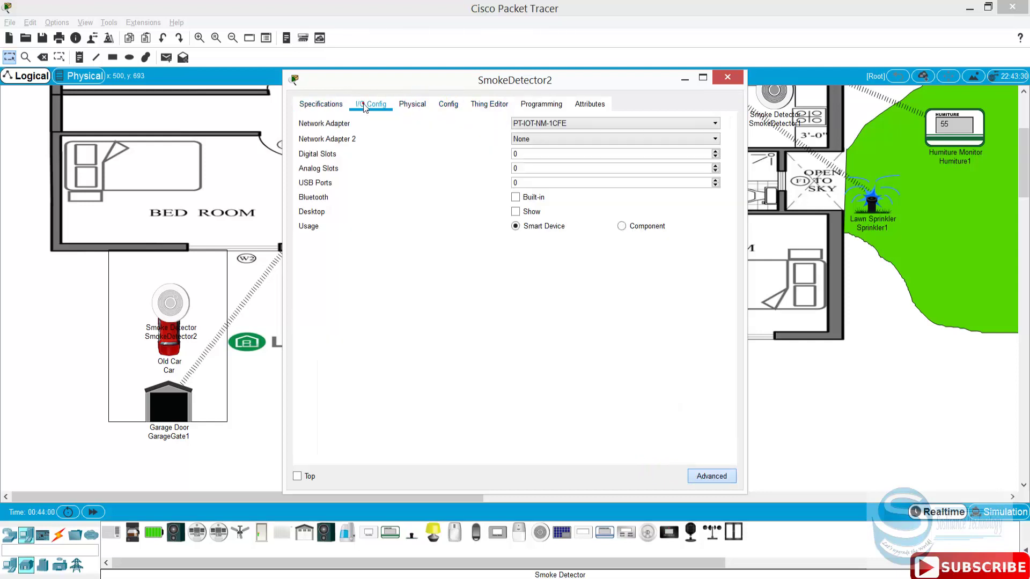
click(558, 124)
click(572, 162)
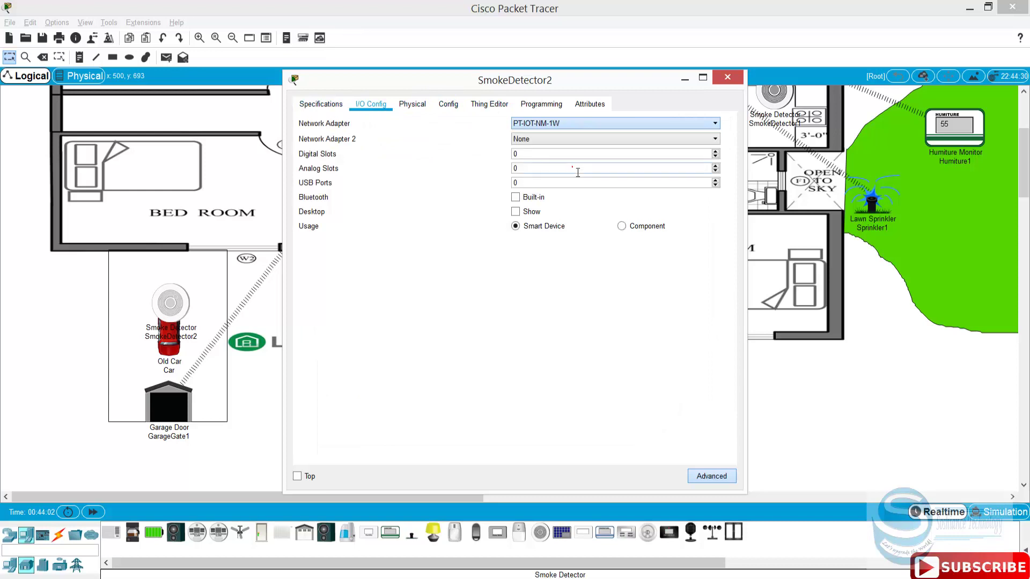
click(716, 82)
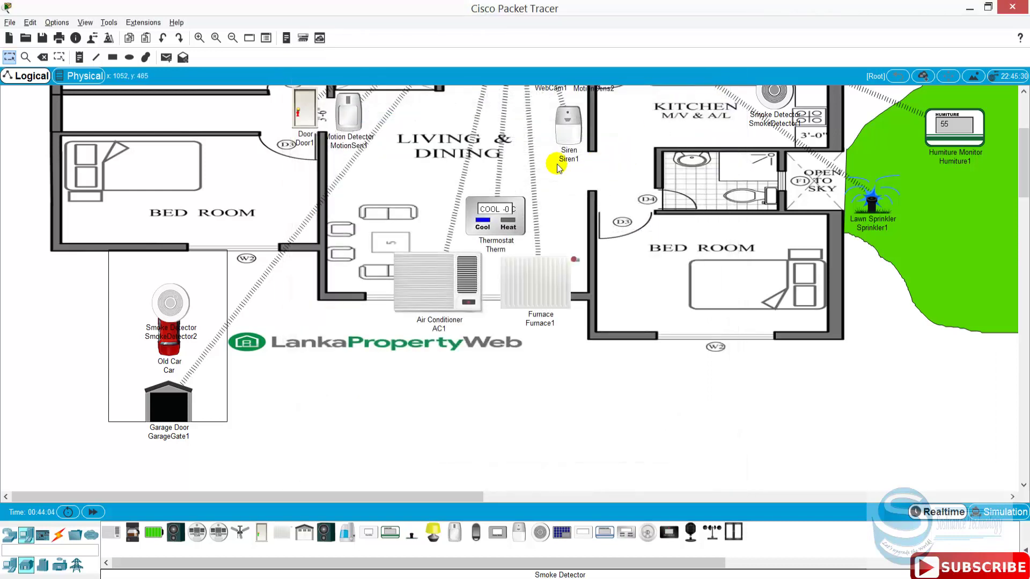
Move SmokeDetector2 into the garage above the car and check its settings.
scroll(271, 260, down, 3)
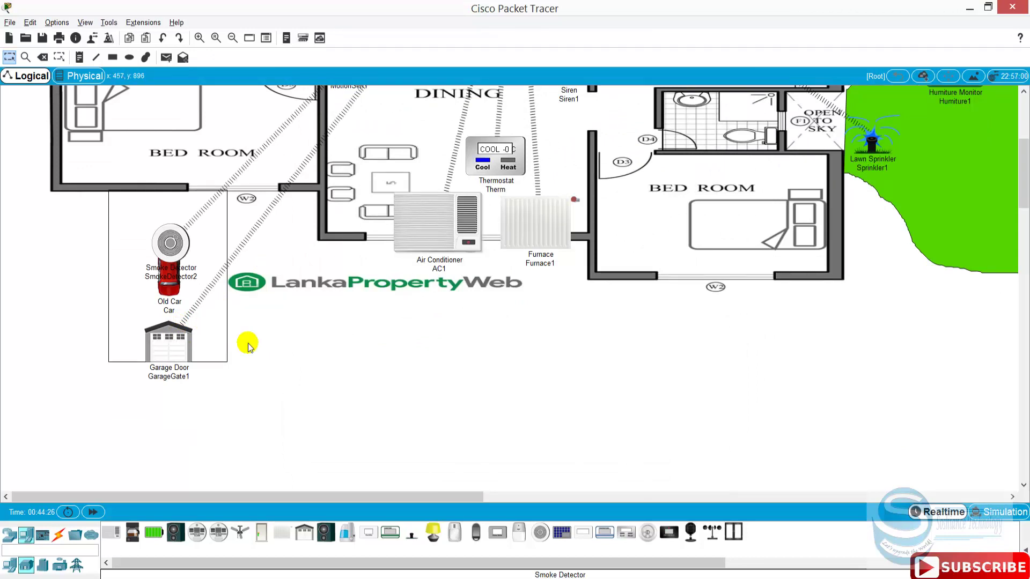
click(246, 340)
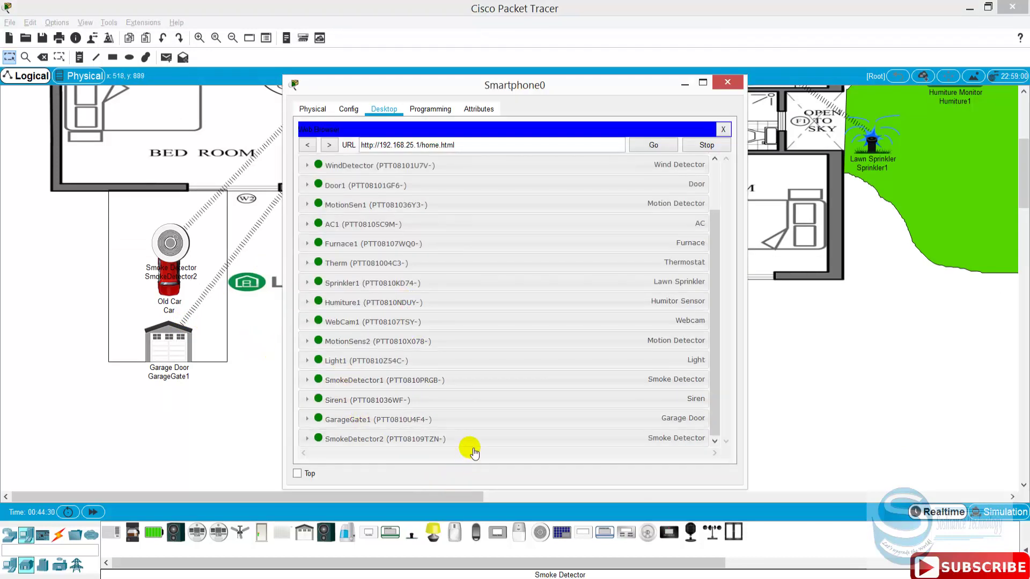
drag(180, 248, 178, 224)
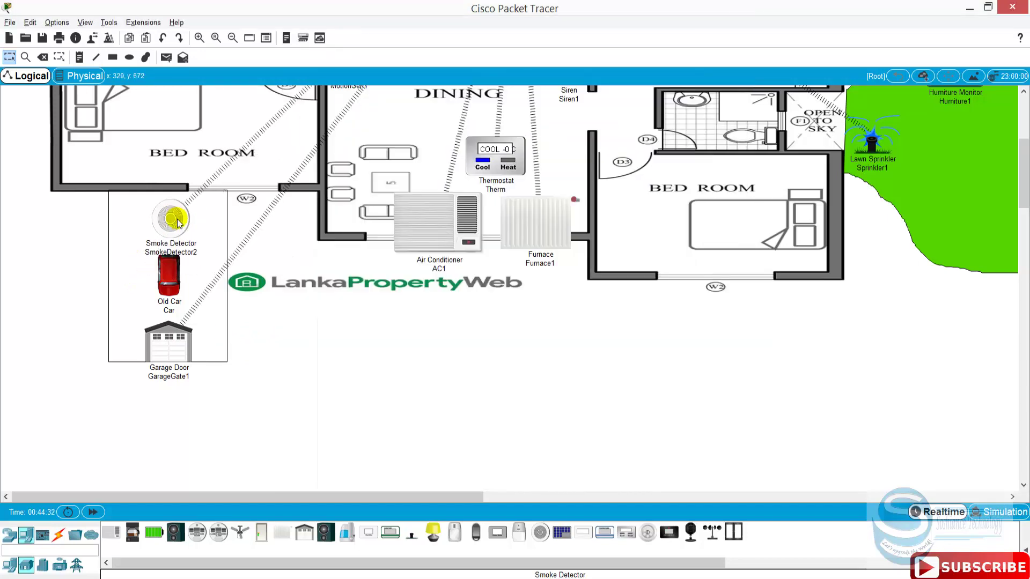
click(179, 224)
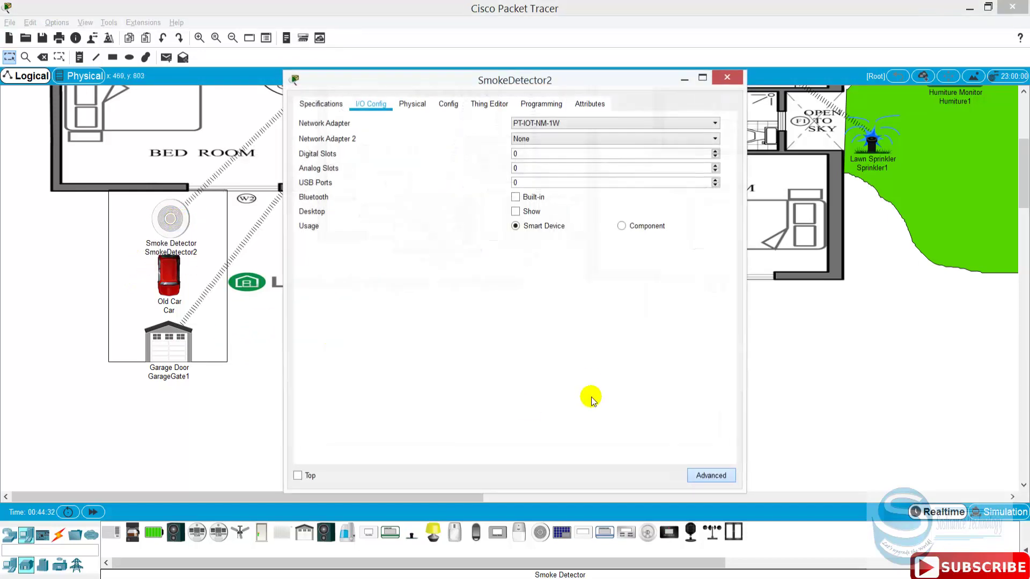
click(723, 74)
Expand SmokeDetector2 in the smartphone browser, reload the IoT server page, and open Conditions.
click(446, 429)
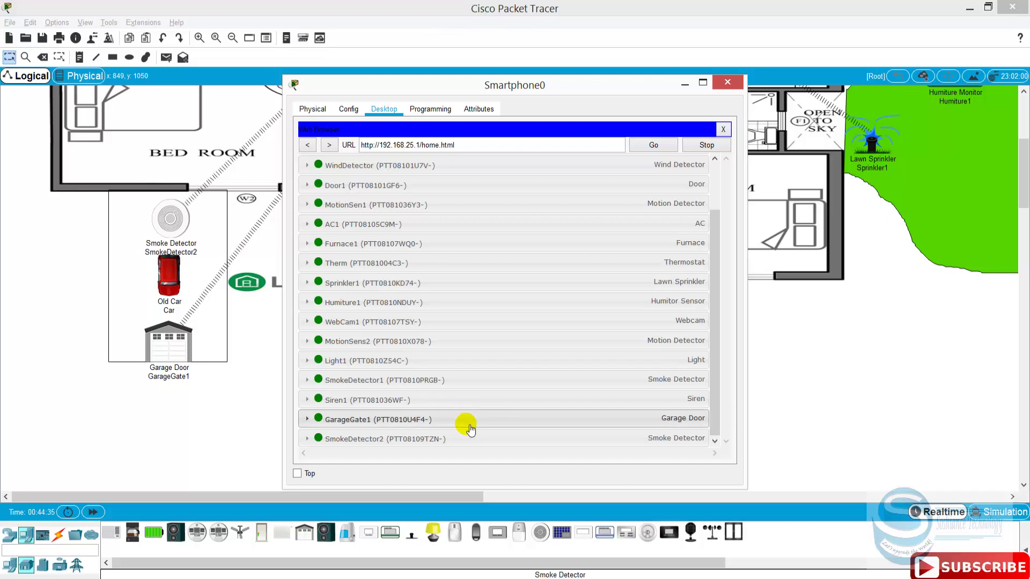
click(471, 441)
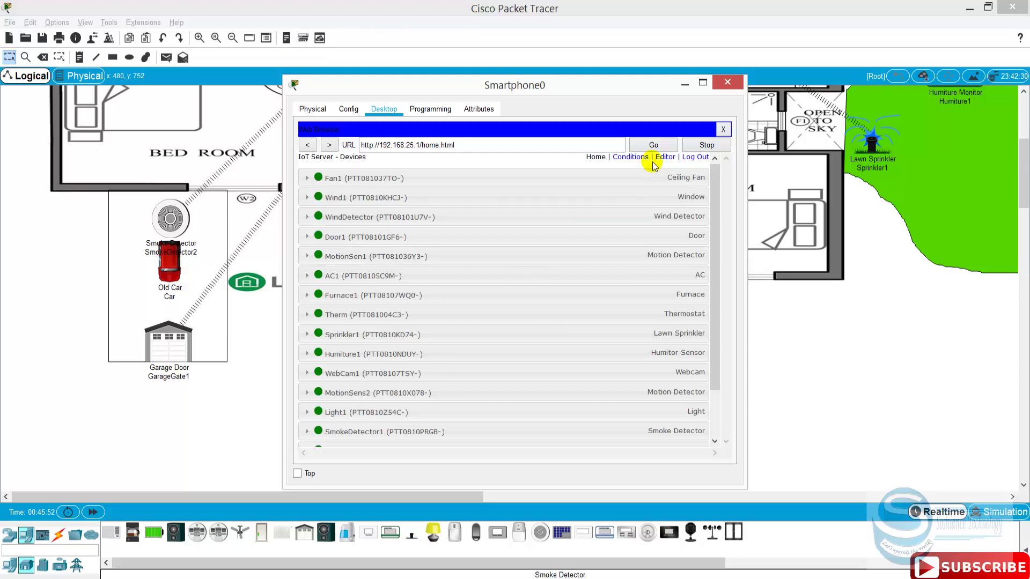
scroll(338, 391, down, 2)
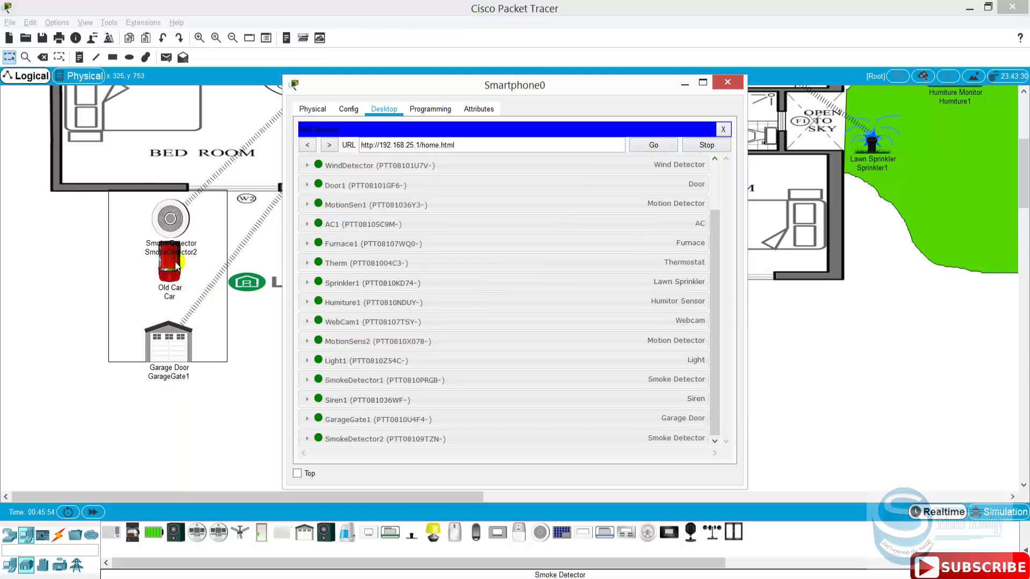
click(654, 145)
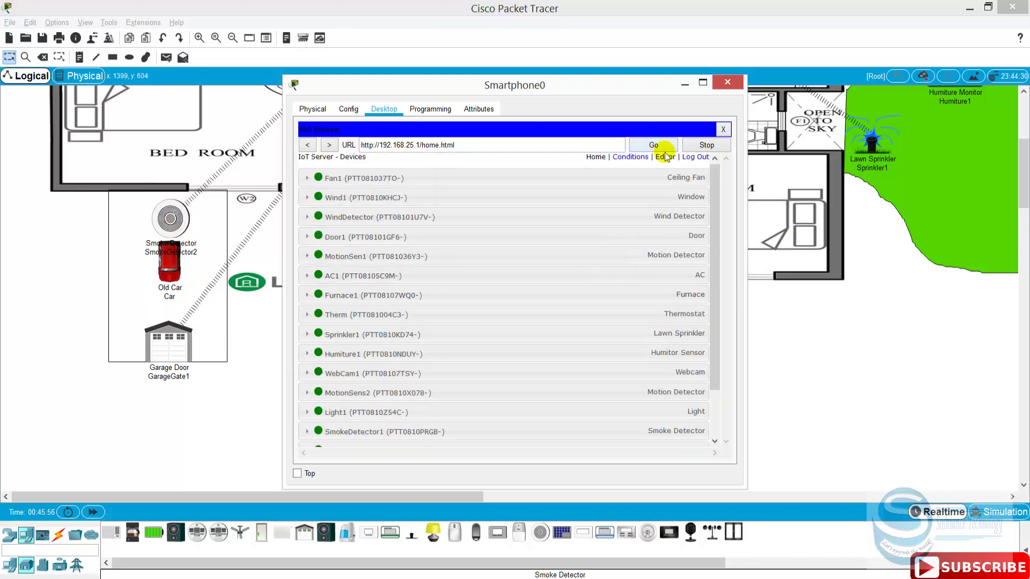
click(630, 156)
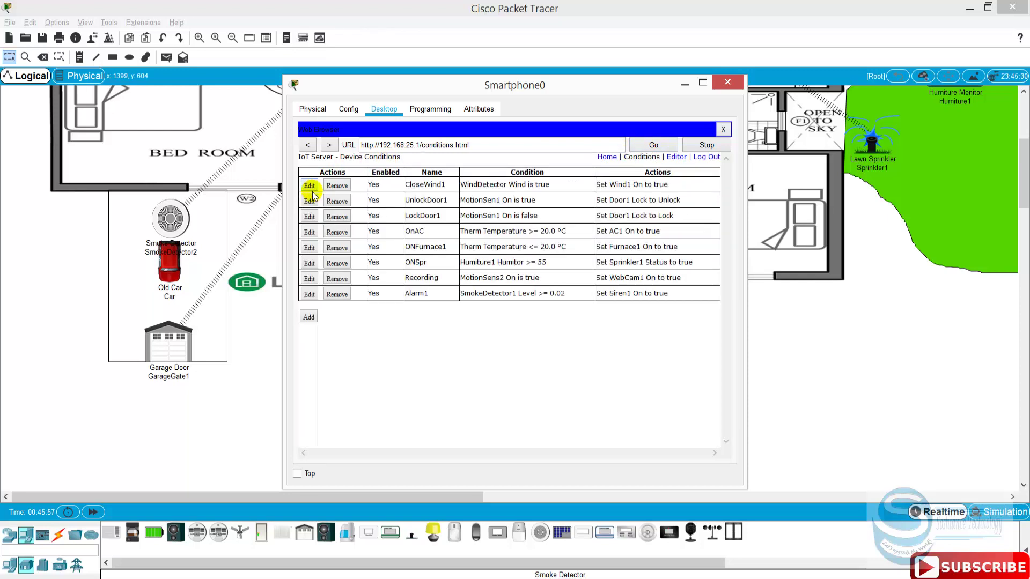
Add a rule named OpenGarageGate with the condition SmokeDetector2 Level >= 0.01.
click(309, 317)
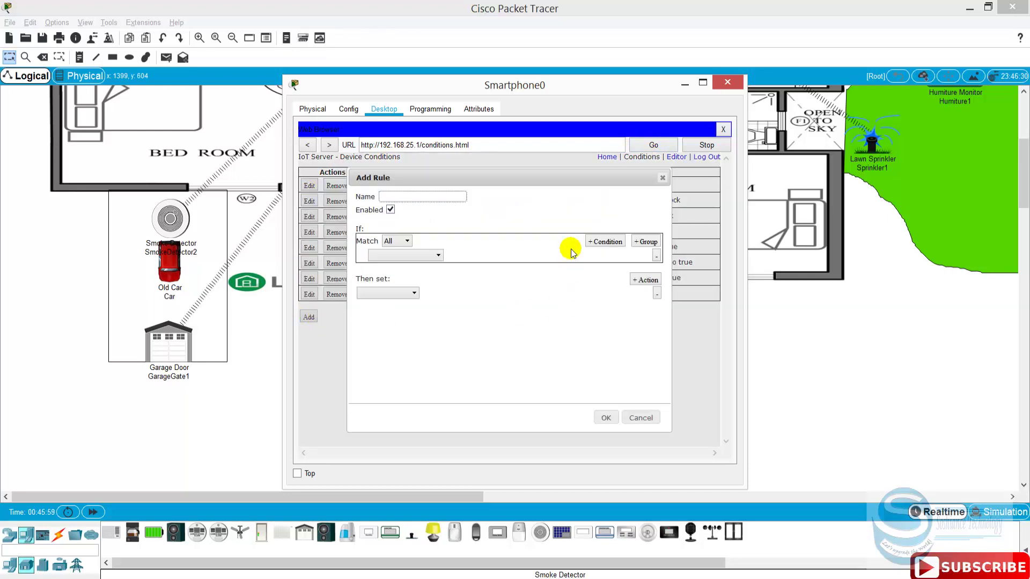
click(408, 200)
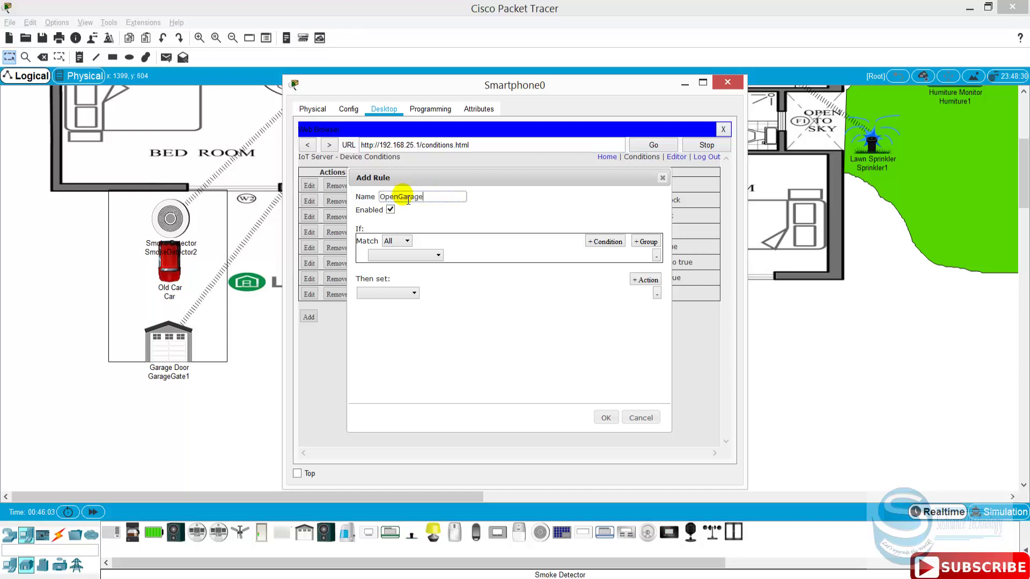
click(437, 256)
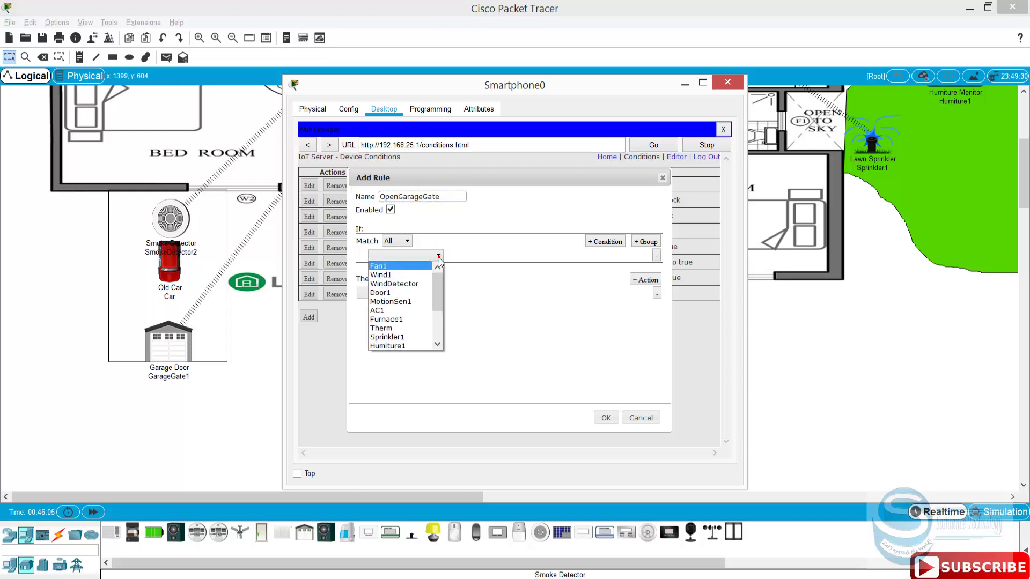
scroll(413, 338, down, 2)
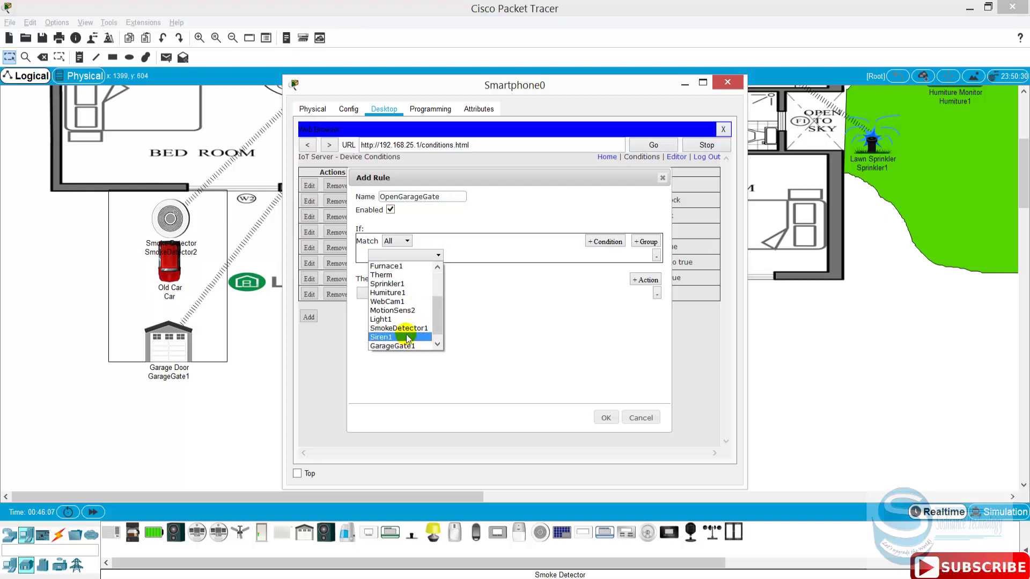
scroll(423, 346, down, 1)
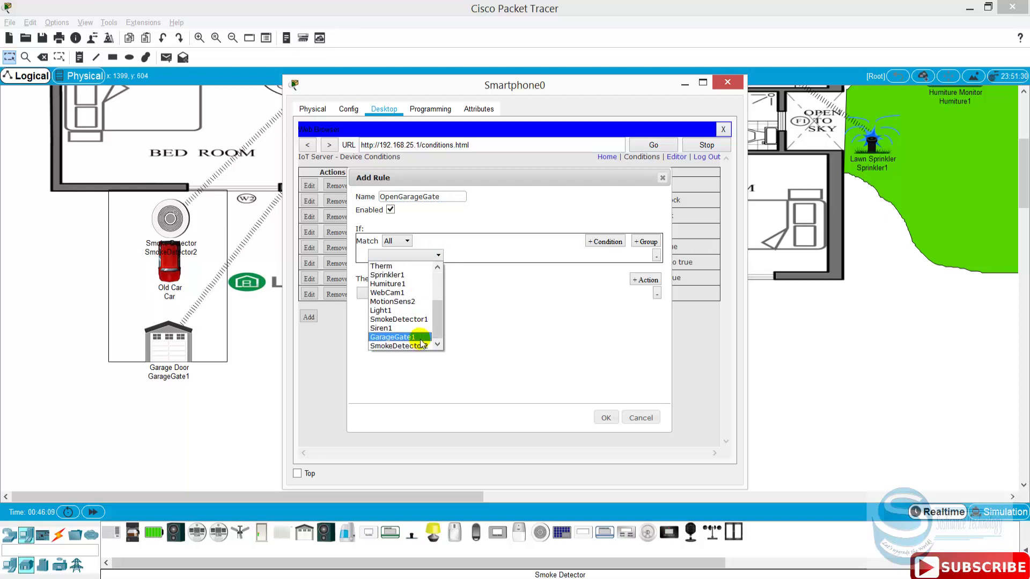
click(424, 346)
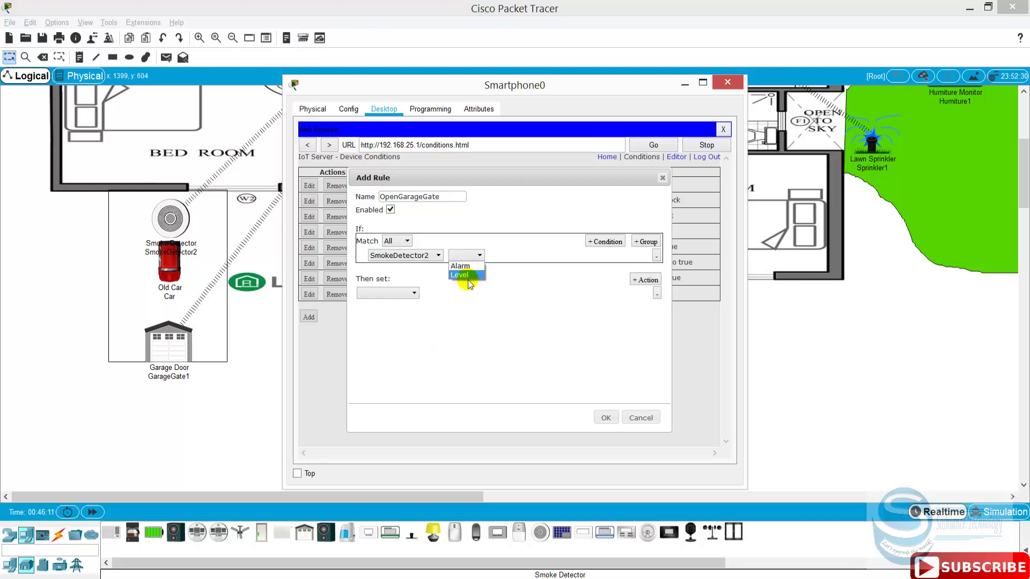
click(468, 273)
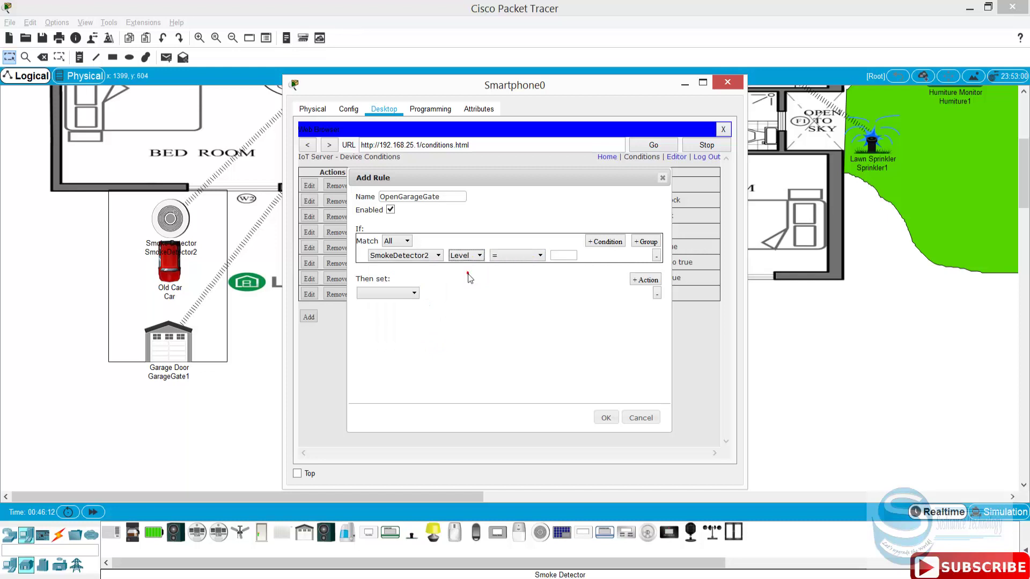
click(502, 256)
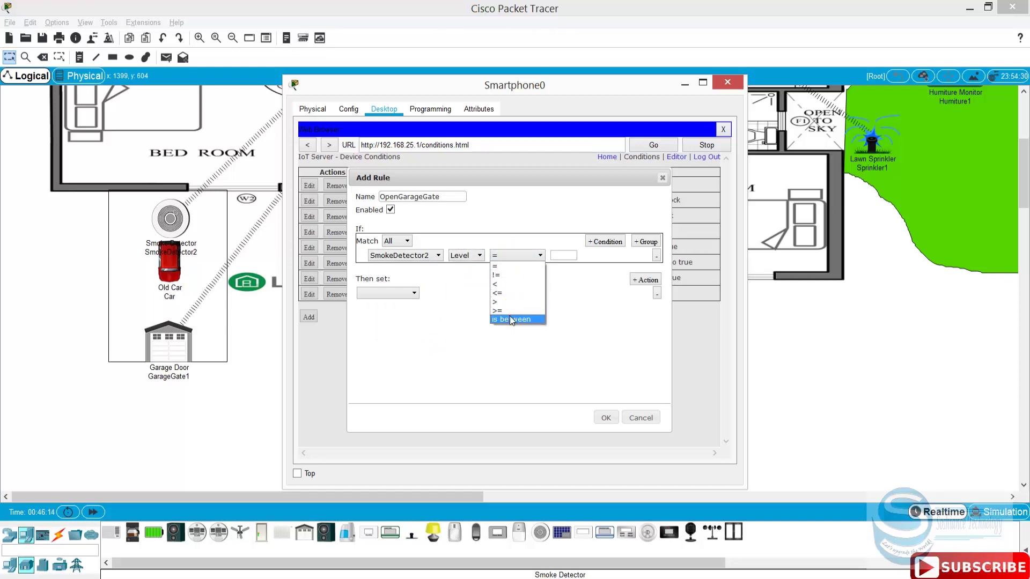
click(510, 319)
click(507, 259)
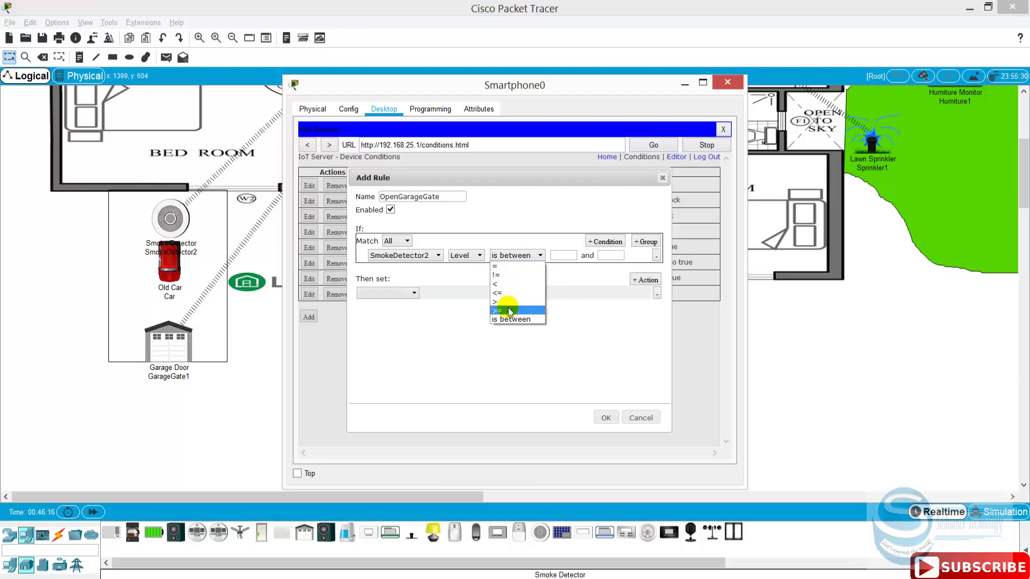
click(510, 307)
click(563, 256)
click(563, 263)
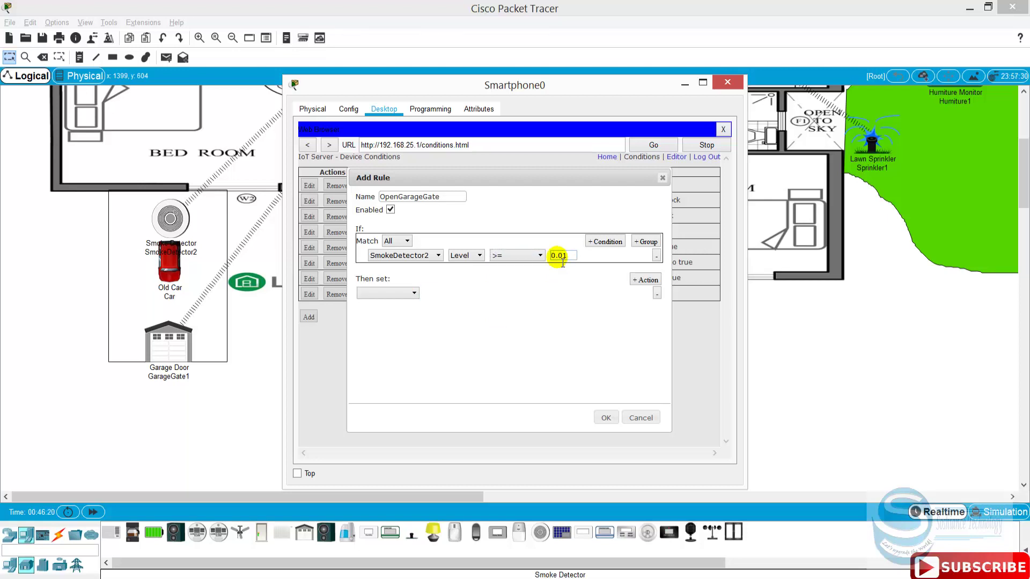
Make the rule set GarageGate1 On, then save it.
click(404, 293)
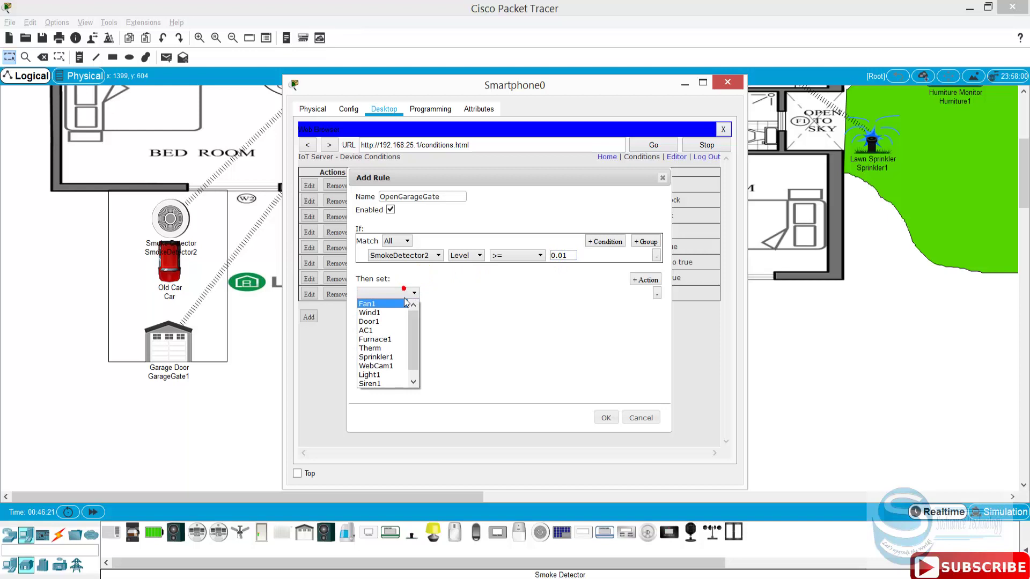
scroll(395, 379, down, 1)
click(393, 384)
click(437, 292)
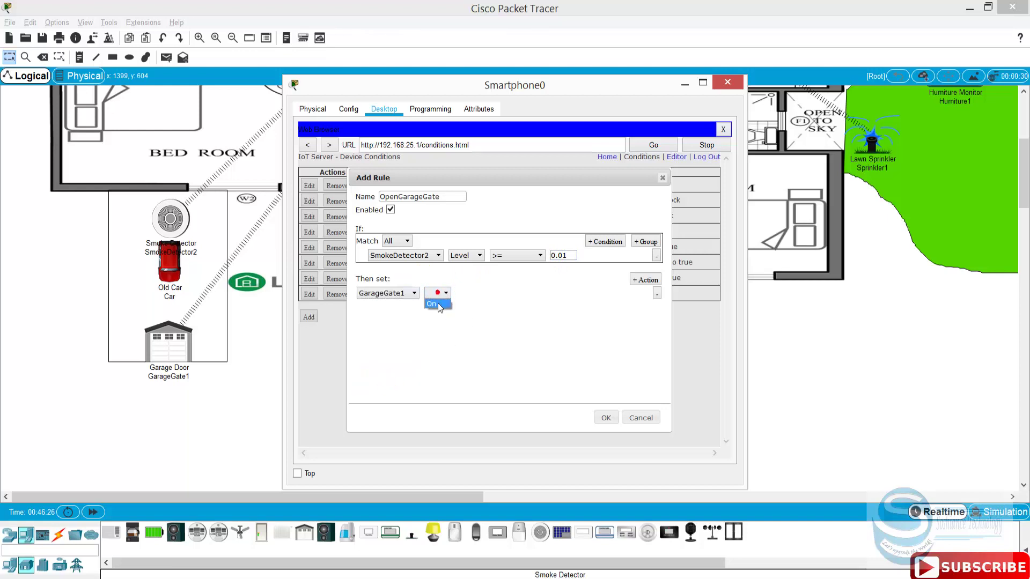
click(438, 304)
click(607, 419)
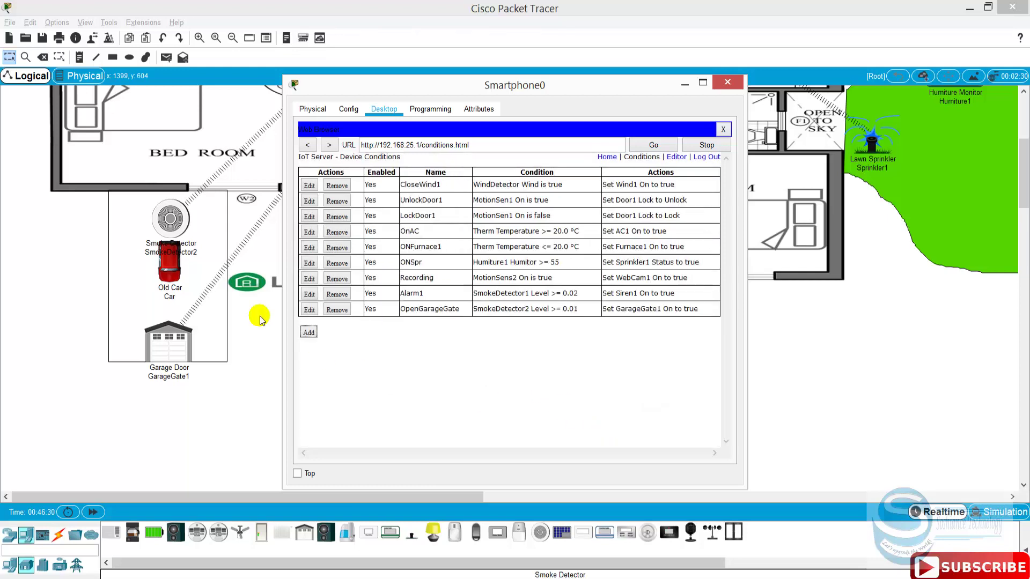
Start the Old Car beside the smoke detector so the garage door opens.
click(168, 267)
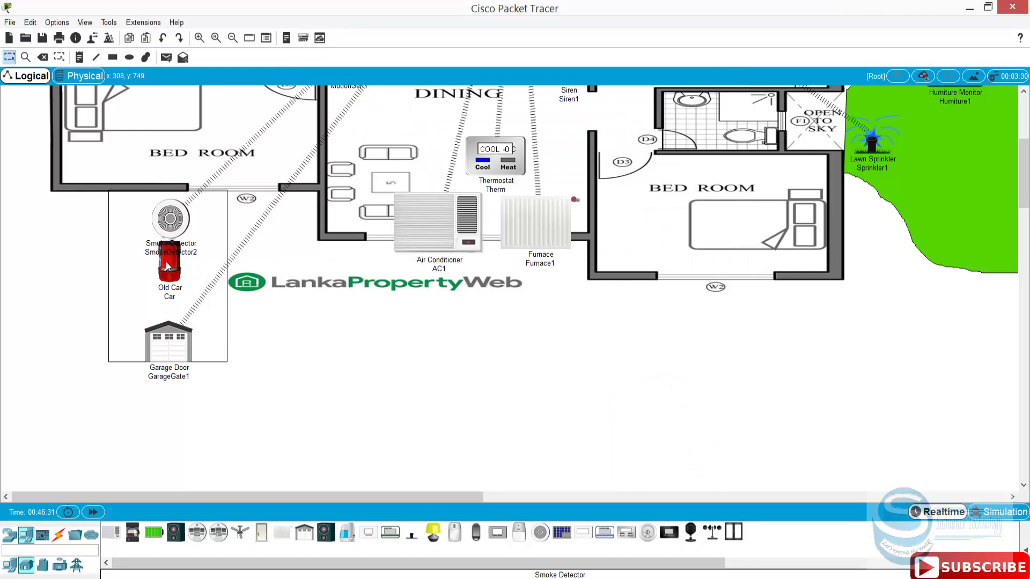
alt+click(163, 280)
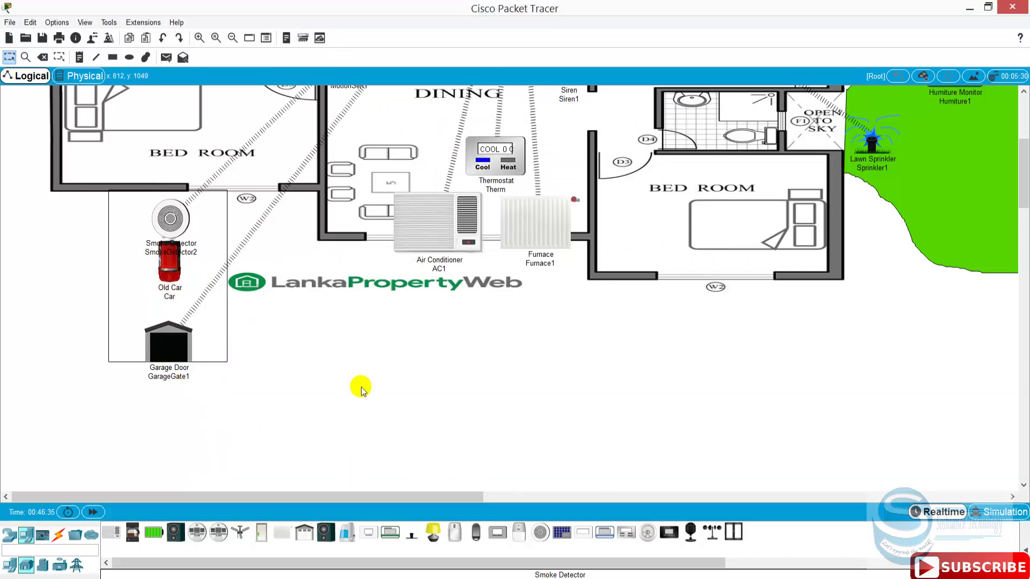
mouse_move(172, 229)
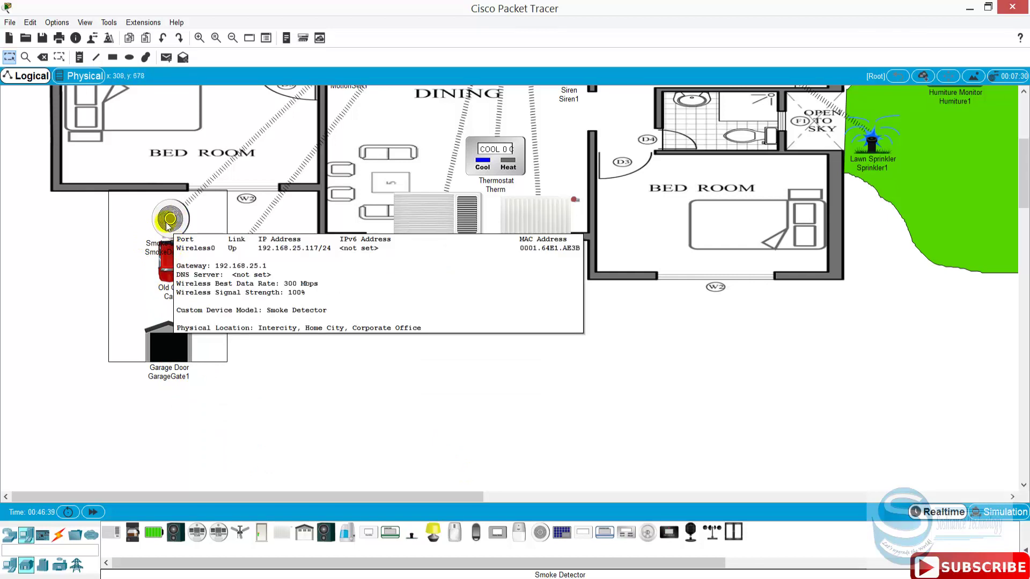
Return to Smartphone0's conditions page, discard an empty rule, and begin a new one.
key(alt+Tab)
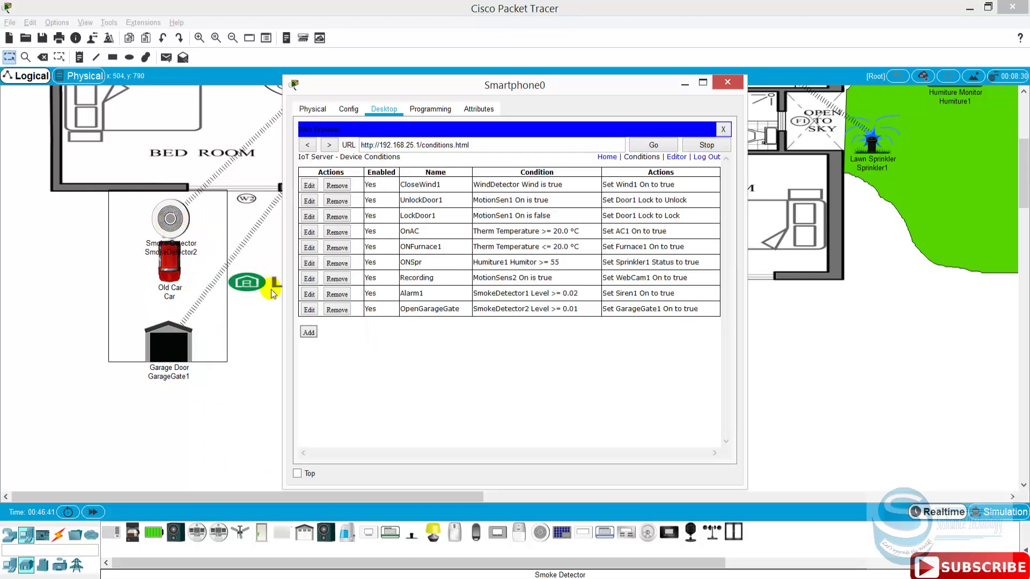
click(309, 333)
click(182, 266)
key(alt+Tab)
click(177, 269)
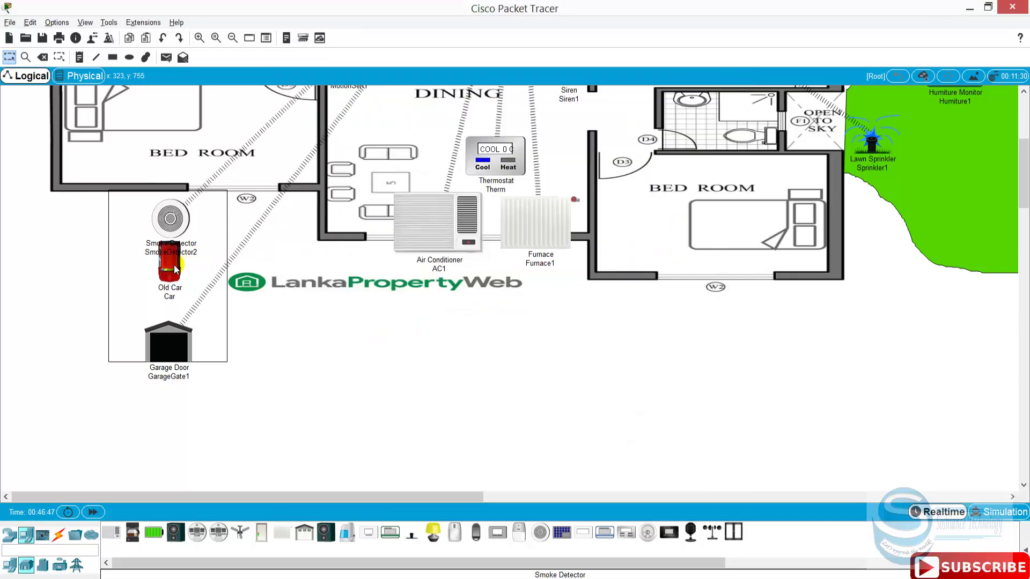
key(alt+Tab)
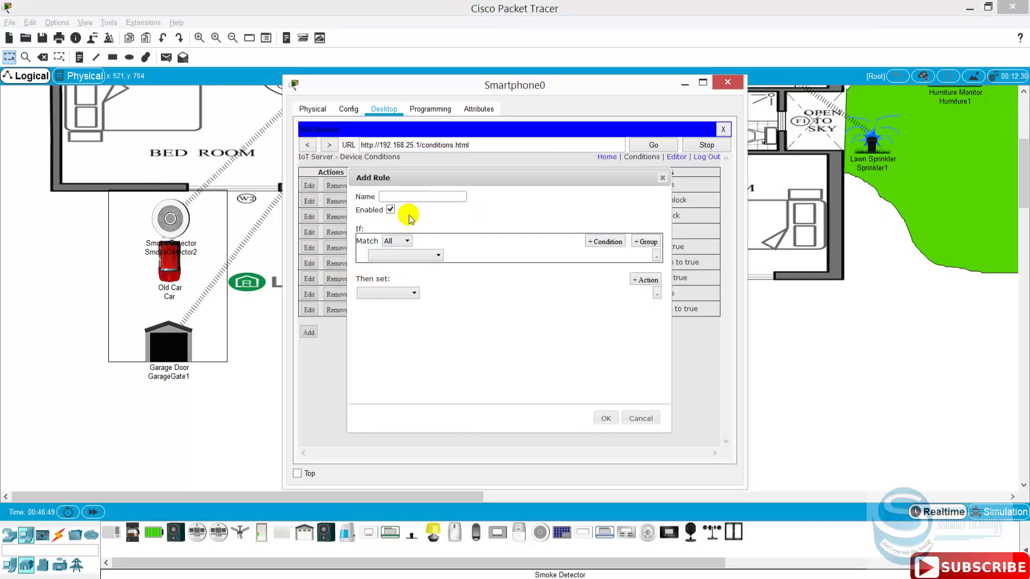
click(662, 177)
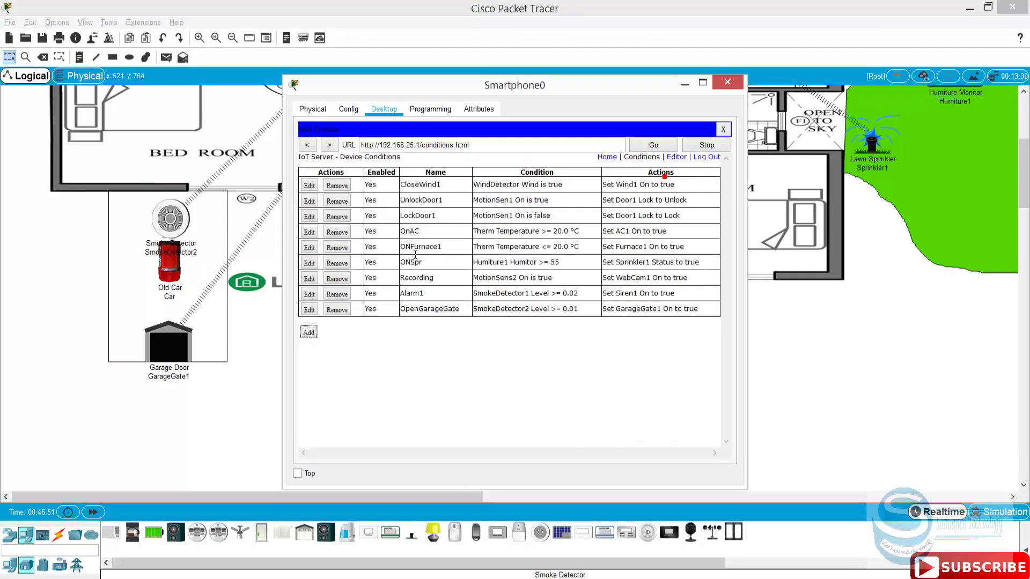
click(308, 333)
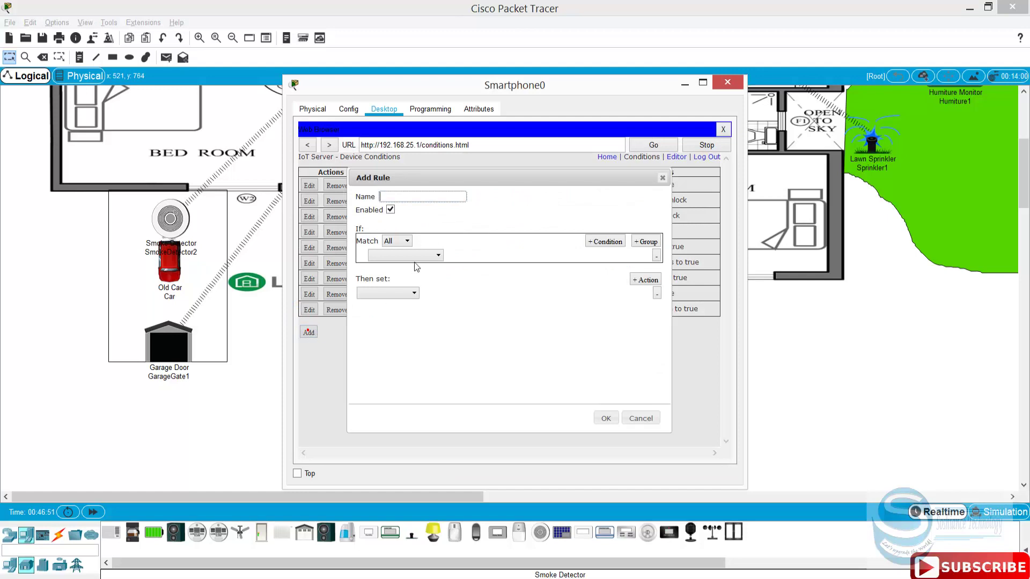
Name the rule CloseGarageGate with the condition SmokeDetector2 Level <= 0.01.
click(440, 197)
text(CloseGarageGate)
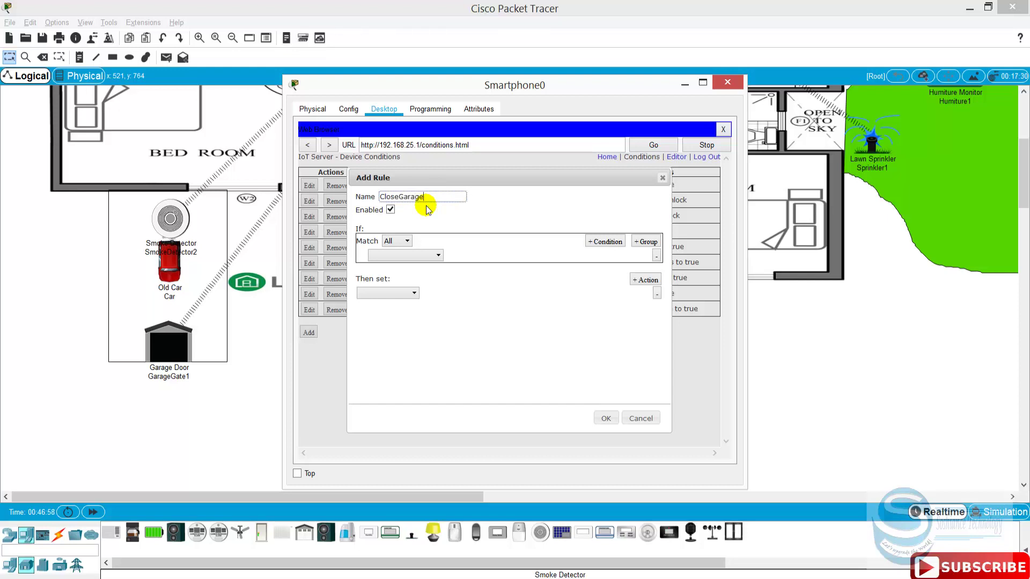
click(413, 255)
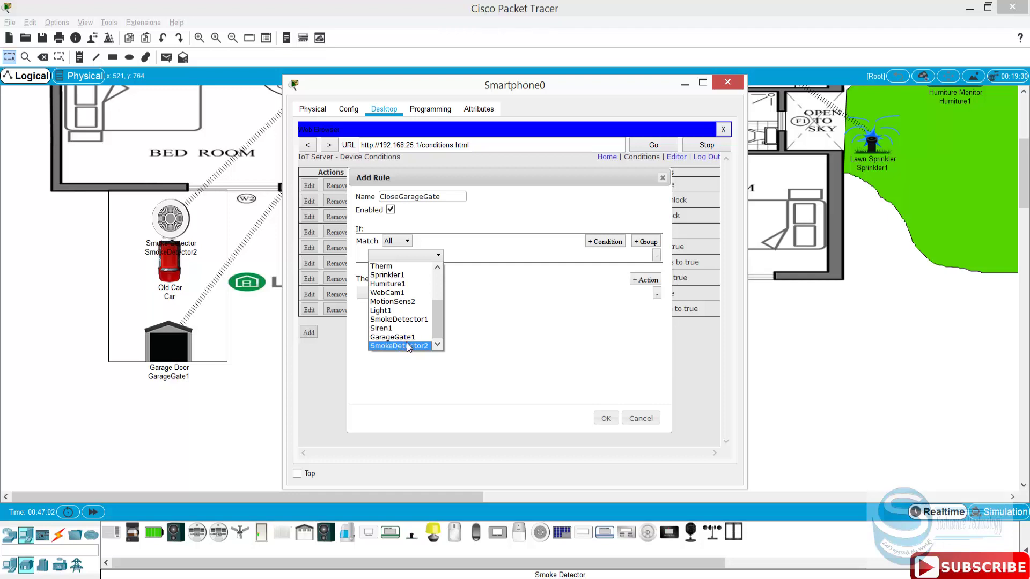
click(409, 346)
click(417, 256)
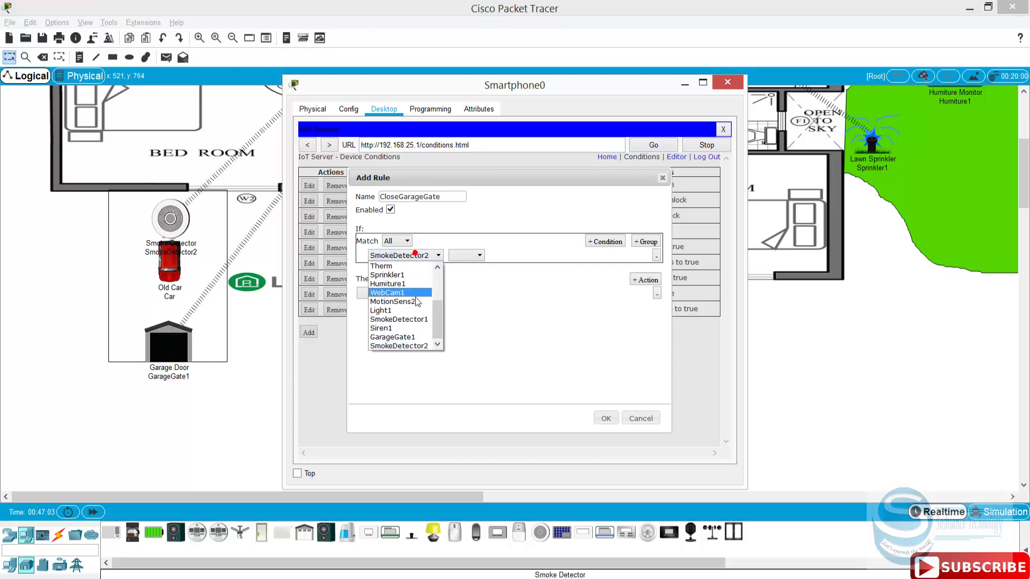
click(416, 332)
click(416, 258)
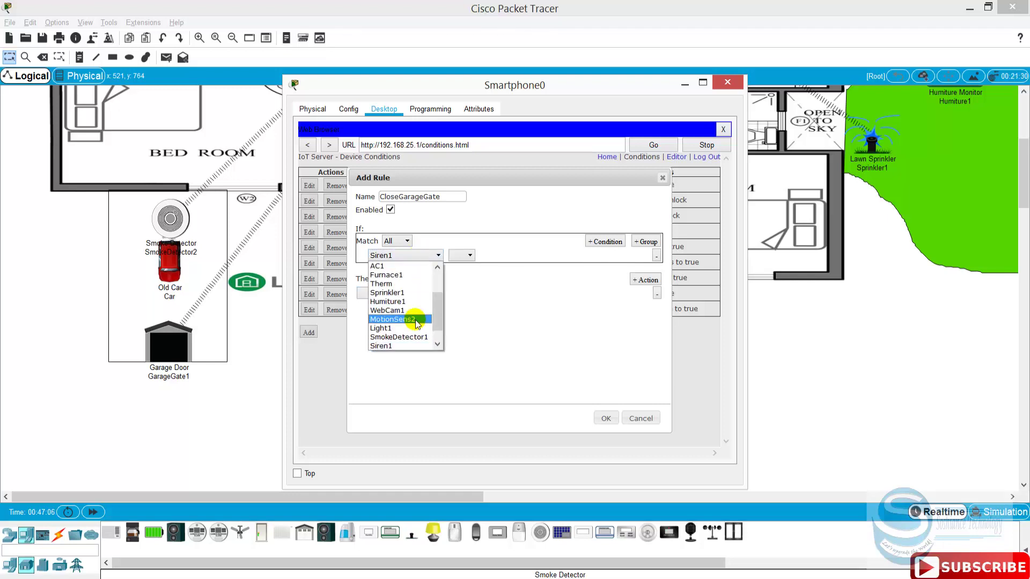
scroll(416, 338, down, 1)
click(414, 346)
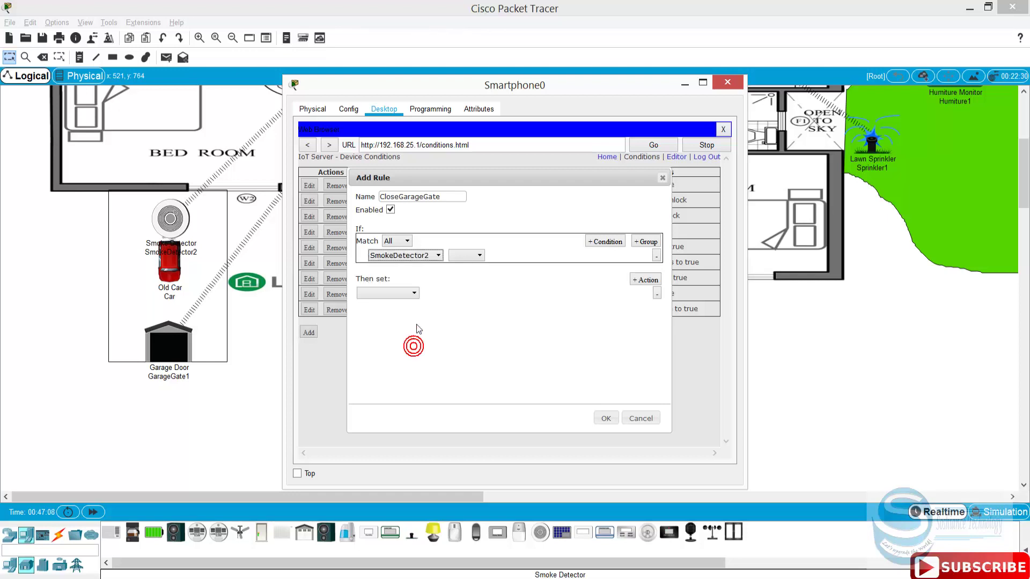
click(467, 256)
click(468, 276)
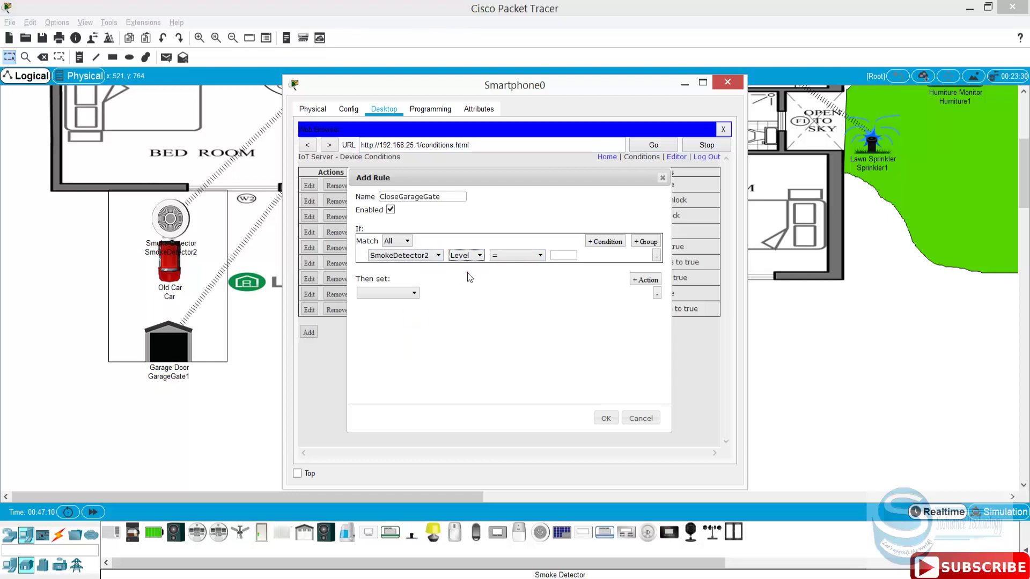
click(542, 254)
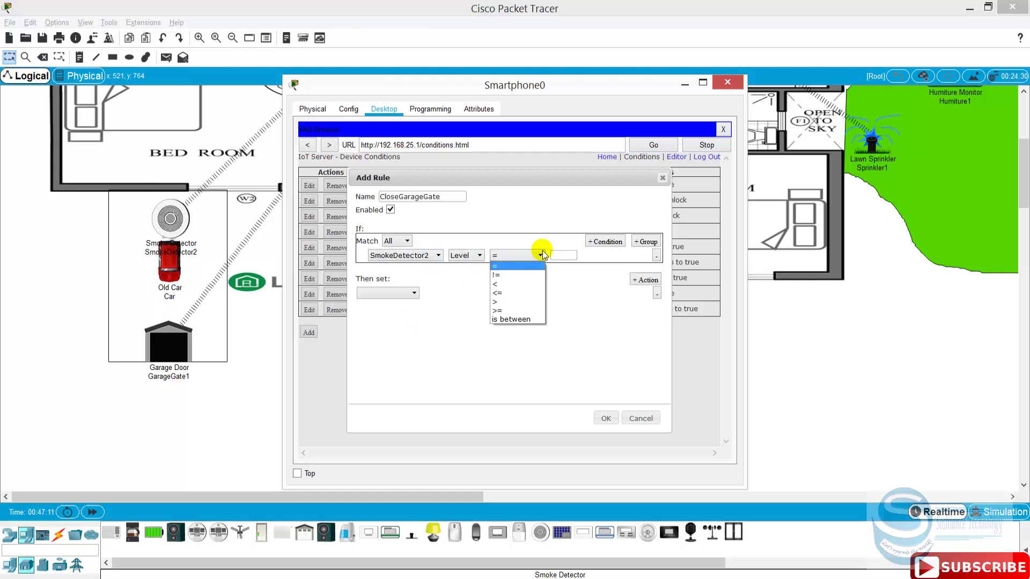
click(509, 293)
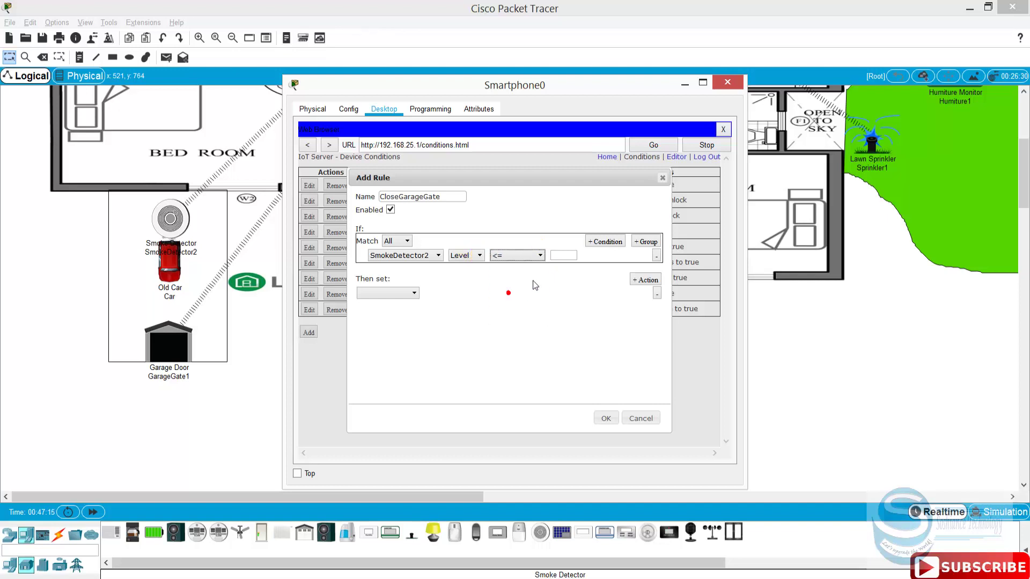
click(559, 257)
click(565, 263)
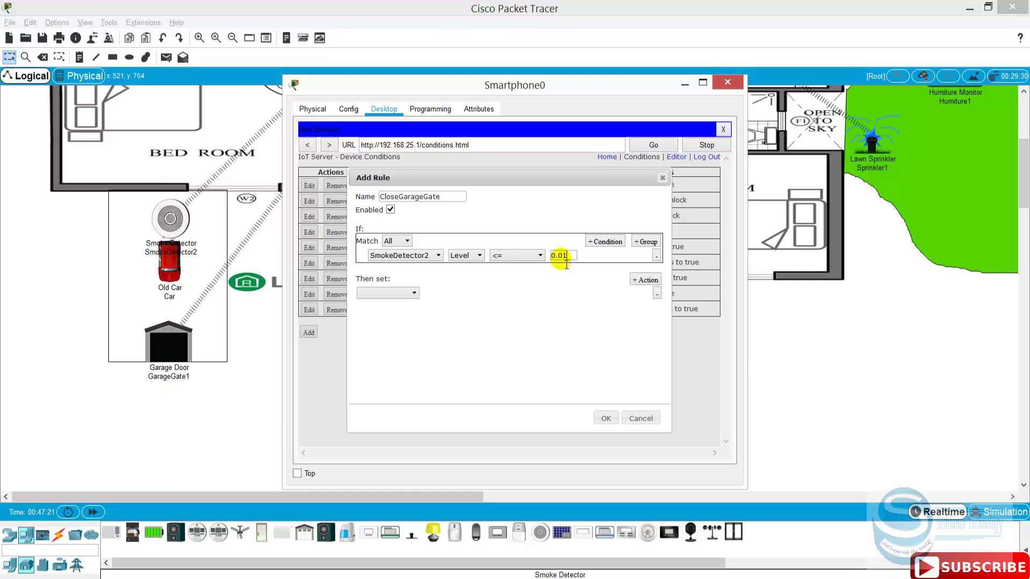
Make the rule set GarageGate1 On to false.
click(375, 292)
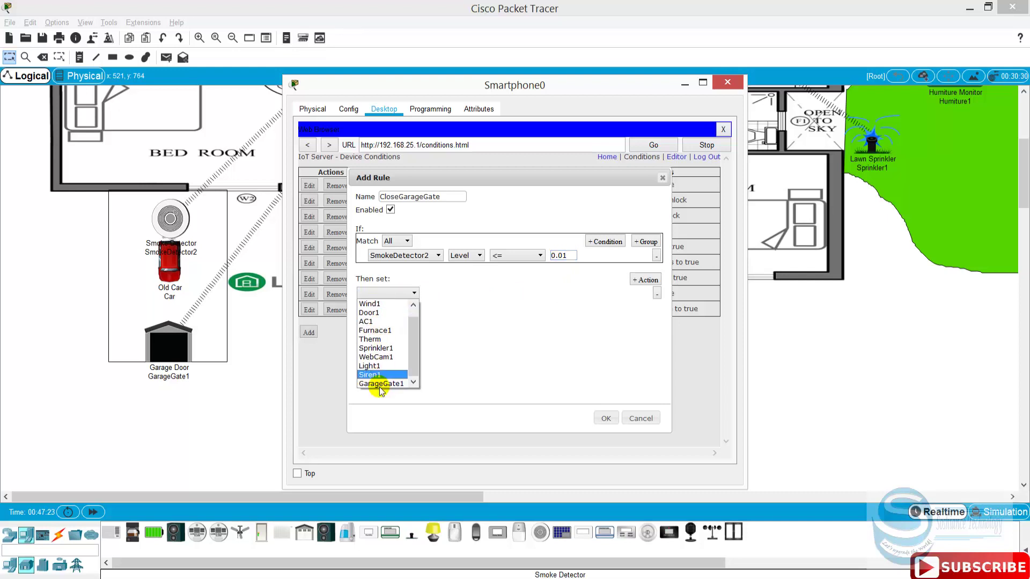
click(381, 384)
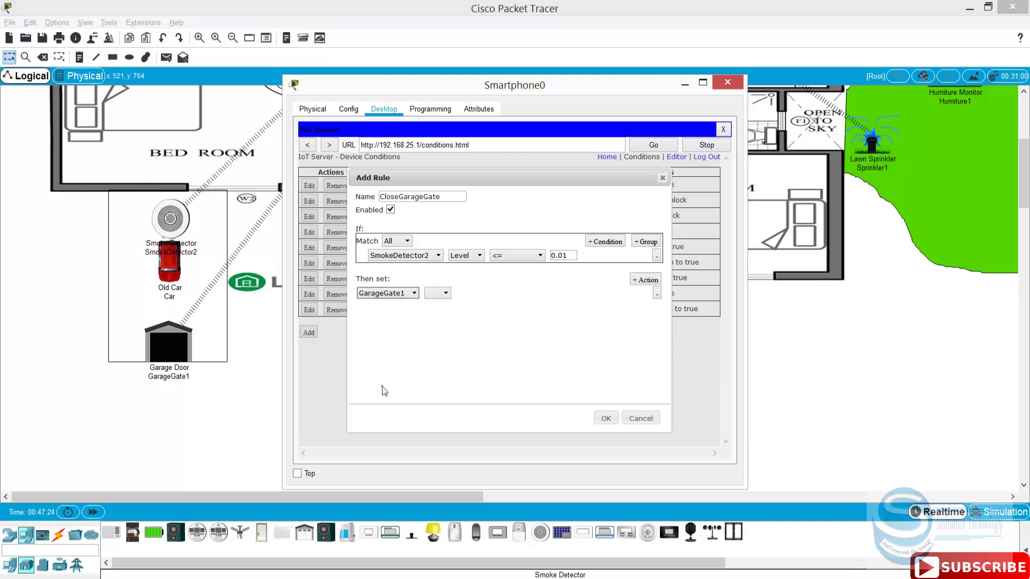
click(437, 292)
click(437, 306)
click(480, 295)
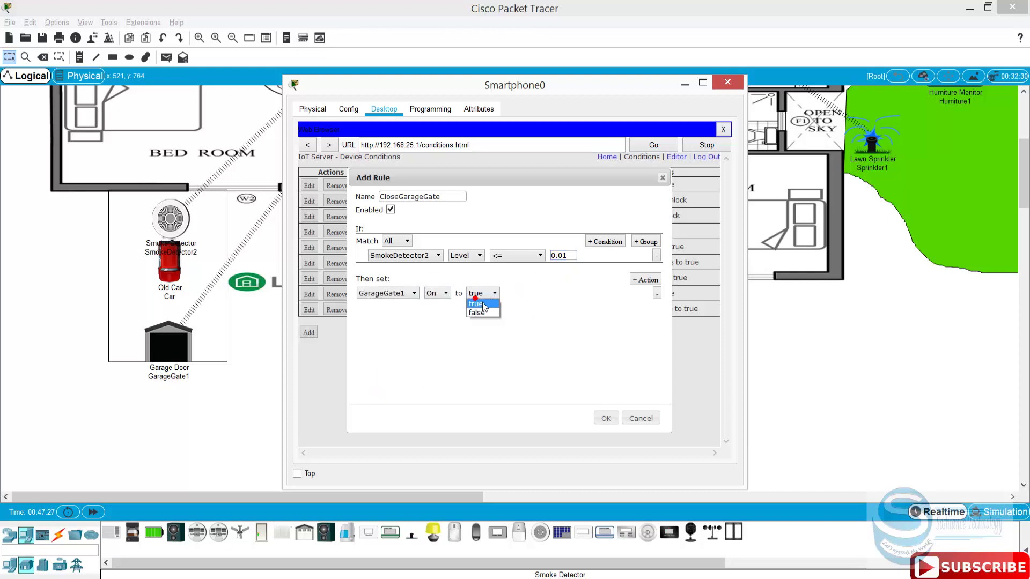
click(481, 310)
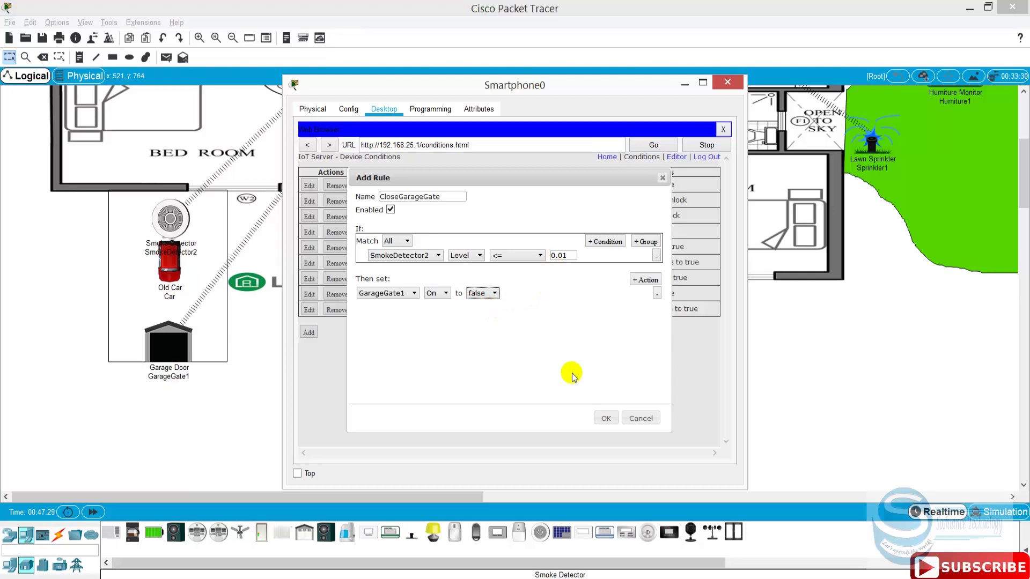
Save CloseGarageGate, close Smartphone0, and check the smoke detector and Old Car on the plan.
click(606, 419)
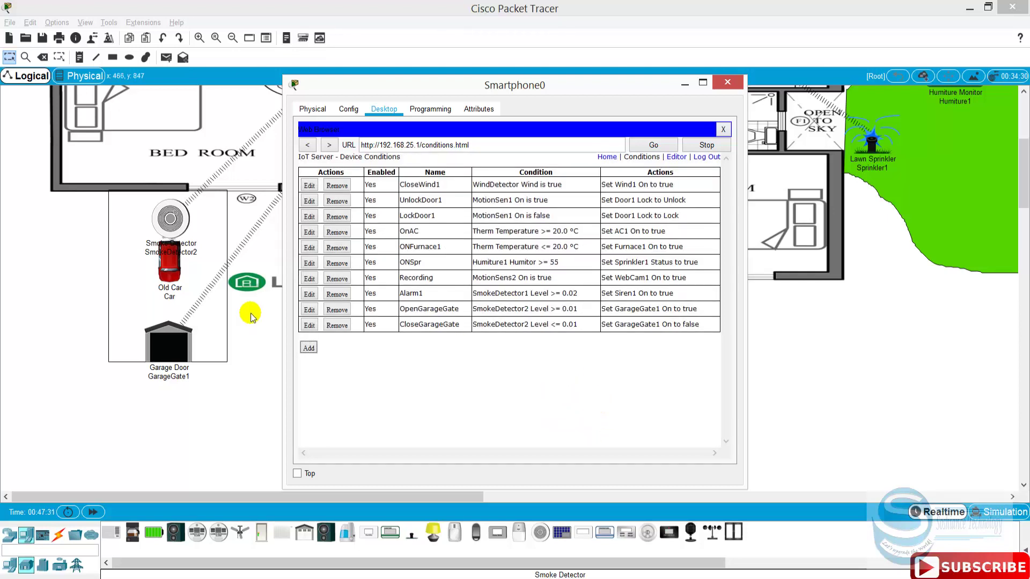
key(alt+F4)
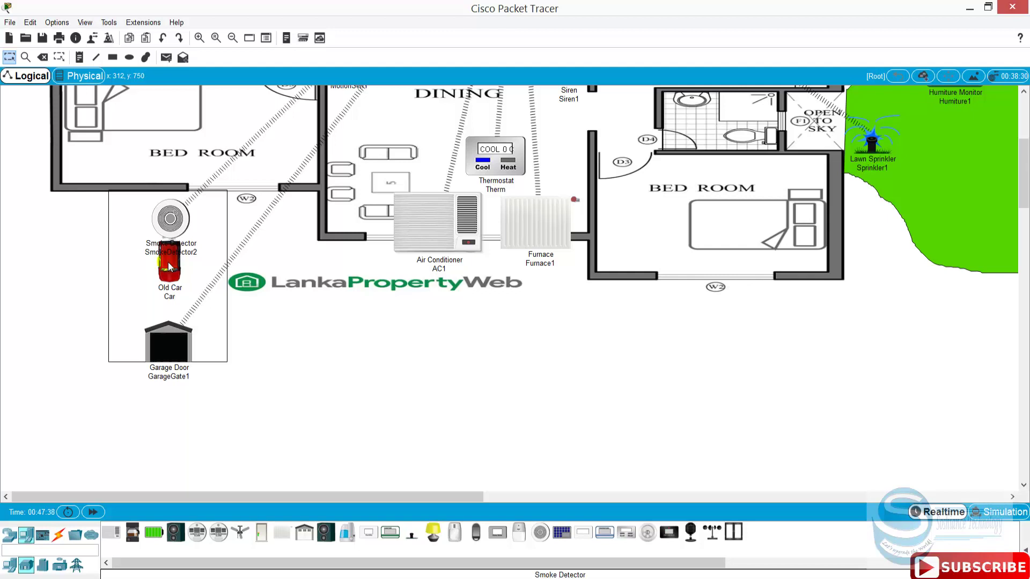
key(alt)
key(alt)
mouse_move(172, 227)
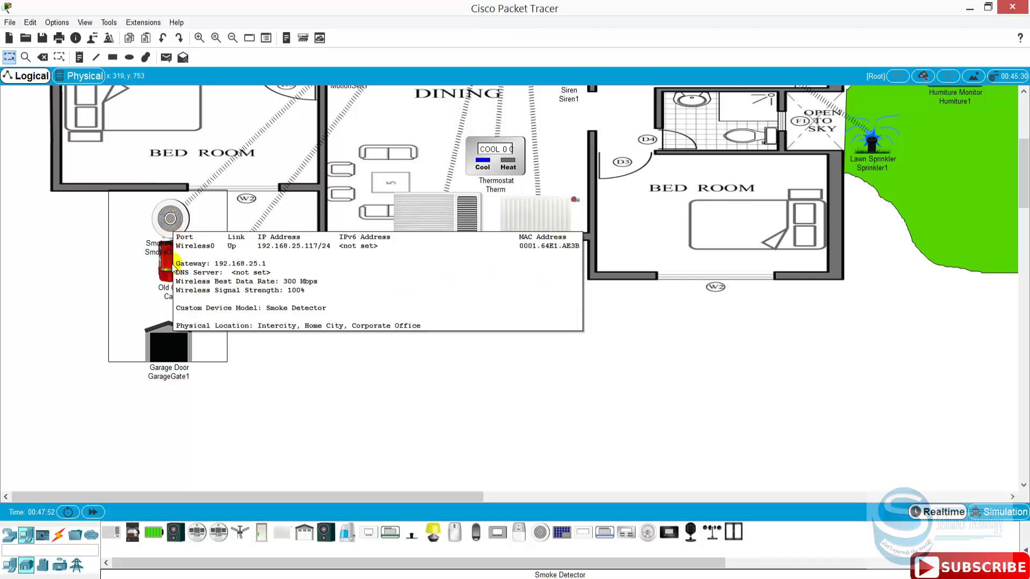
mouse_move(173, 267)
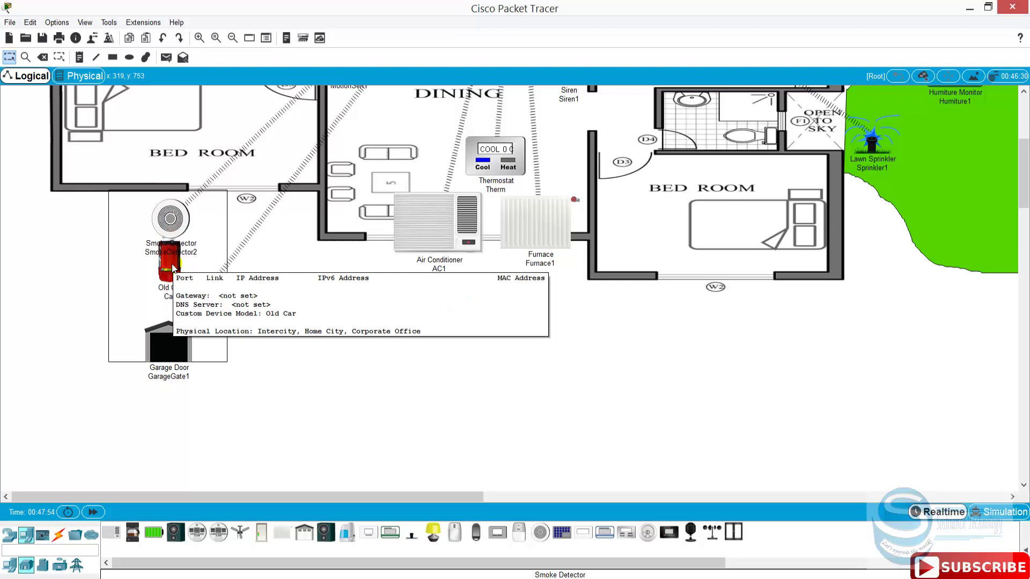
key(alt)
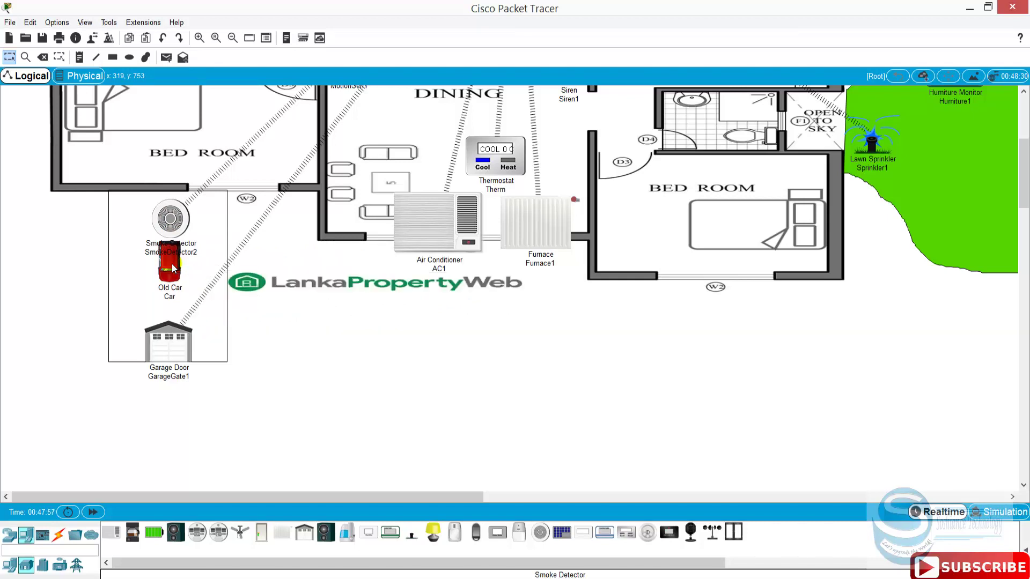
Zoom out and place a Smart City Street Lamp named StreeLamp at the lawn's top edge.
scroll(558, 329, up, 5)
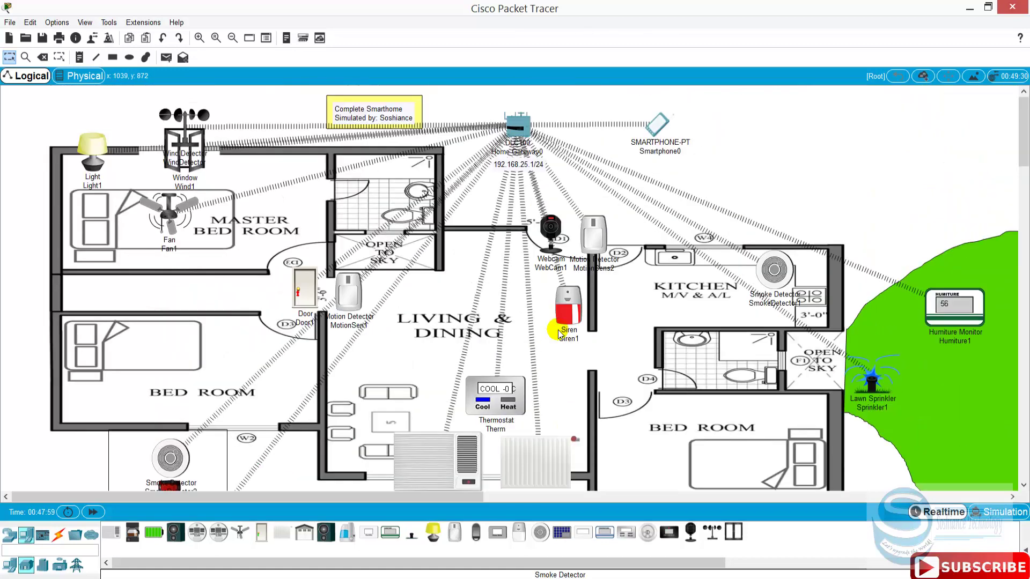
click(233, 41)
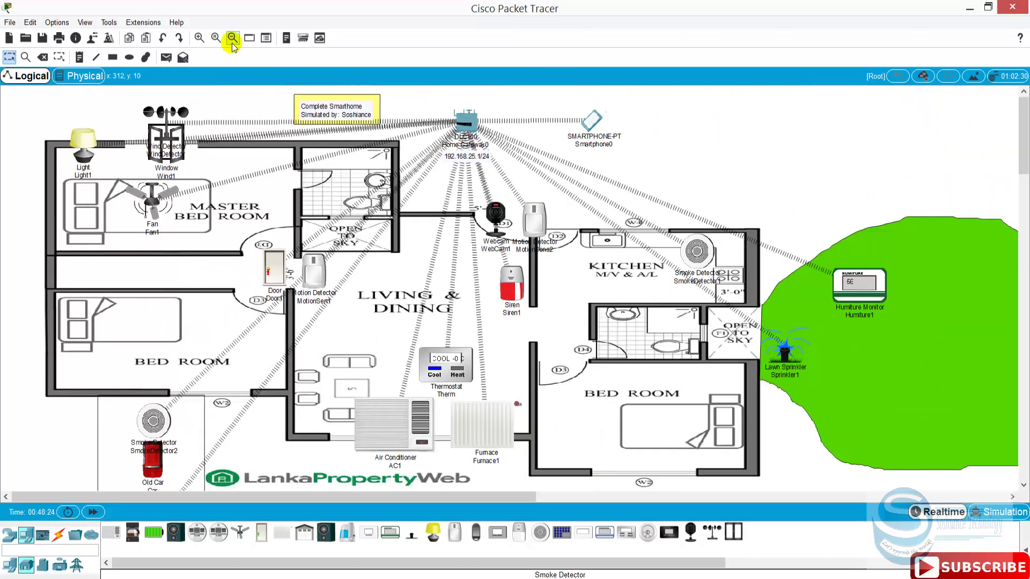
click(232, 42)
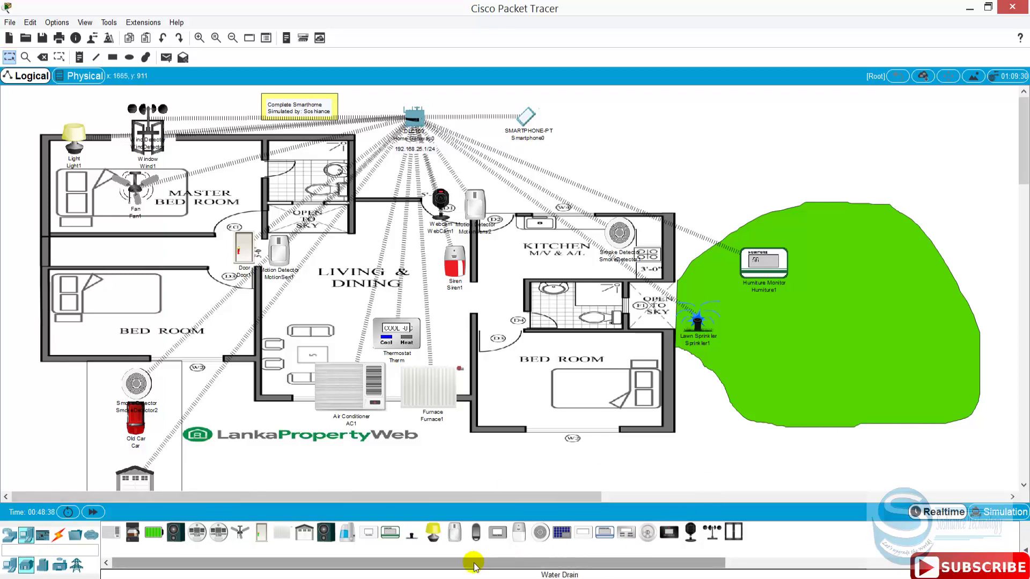
click(48, 563)
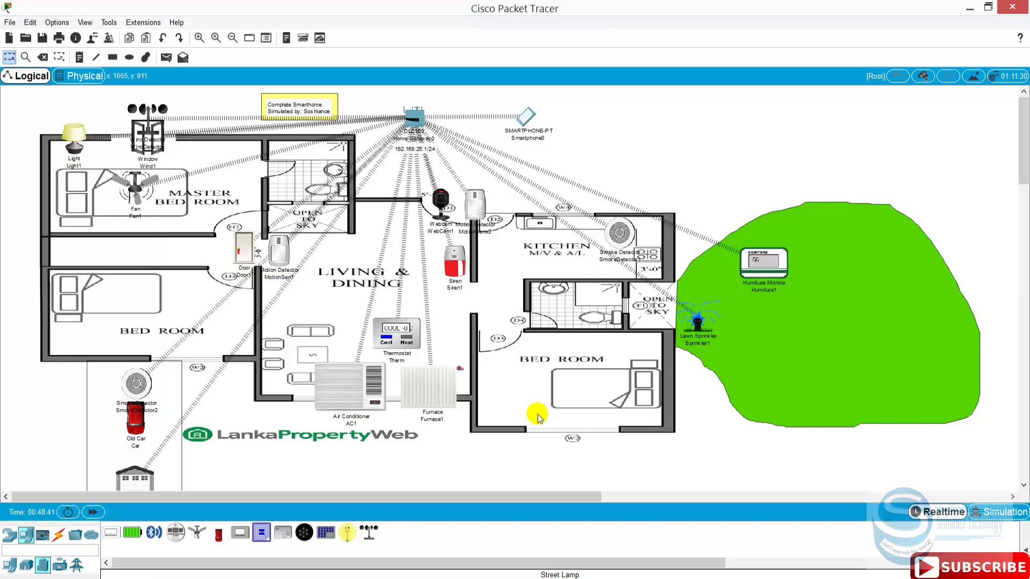
click(349, 534)
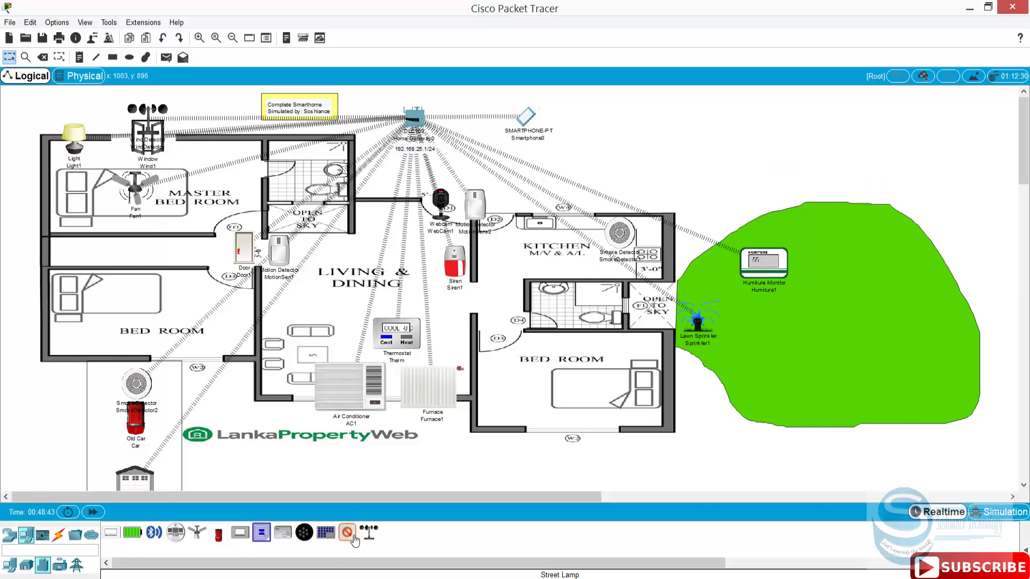
click(822, 161)
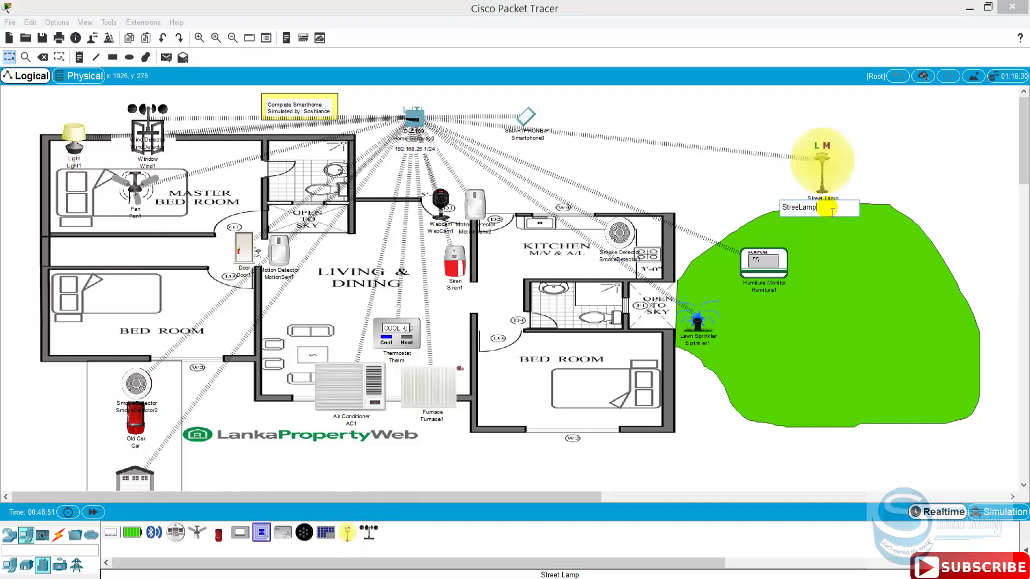
key(Return)
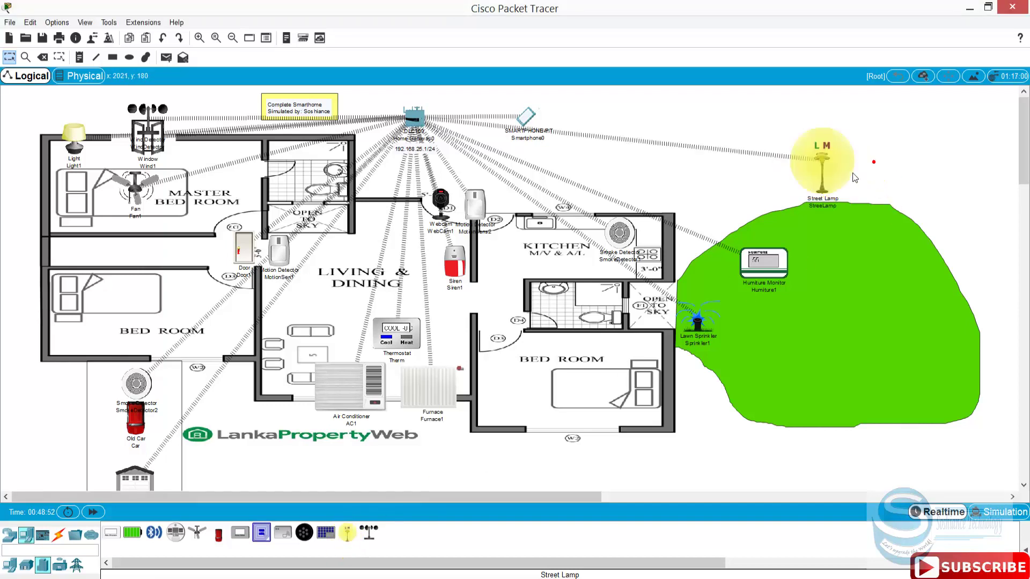
drag(839, 177, 850, 201)
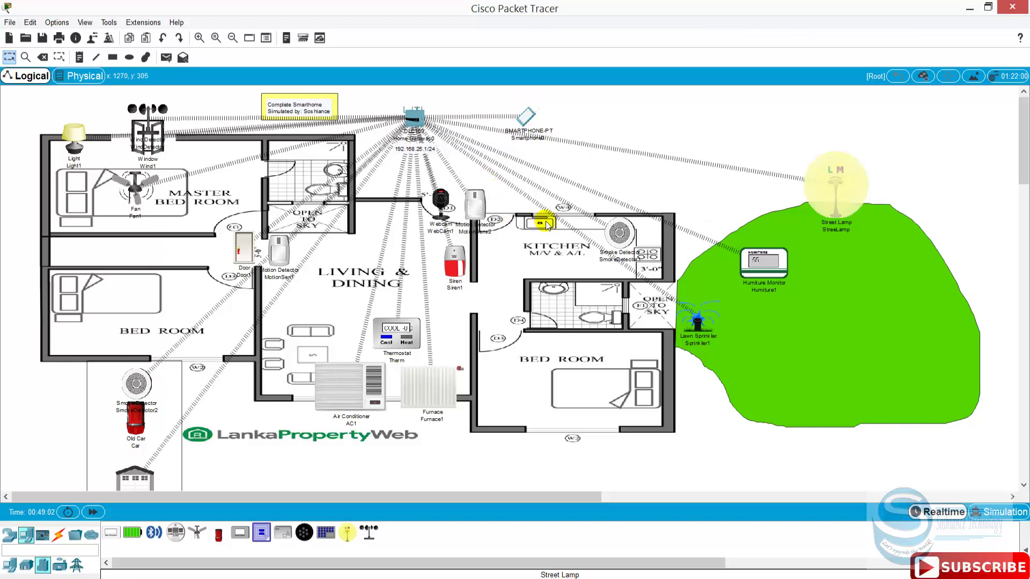
scroll(432, 236, down, 1)
scroll(472, 241, up, 1)
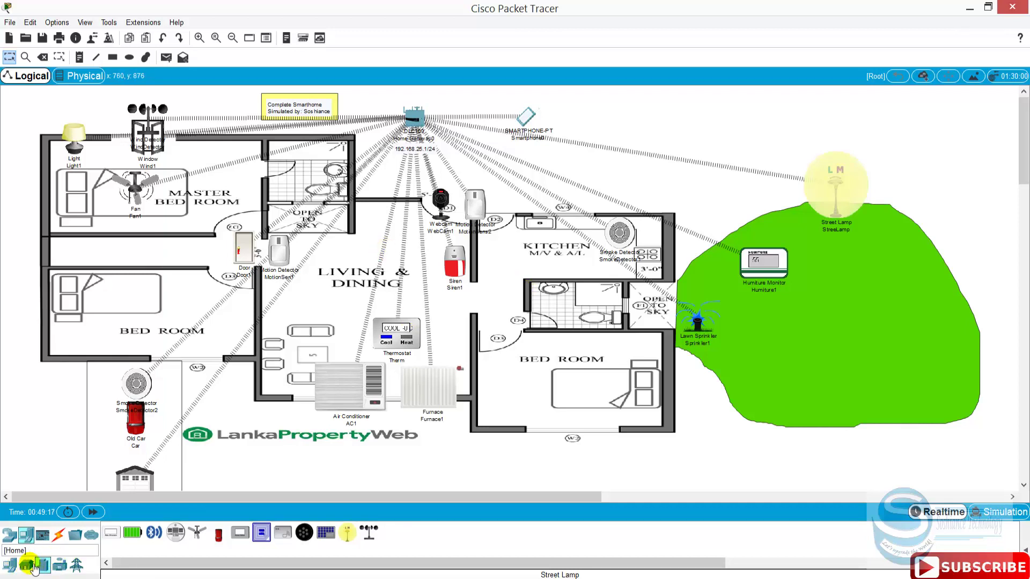
Place an SBC board and an MCU board (MCU0) at the plan's top right.
click(42, 534)
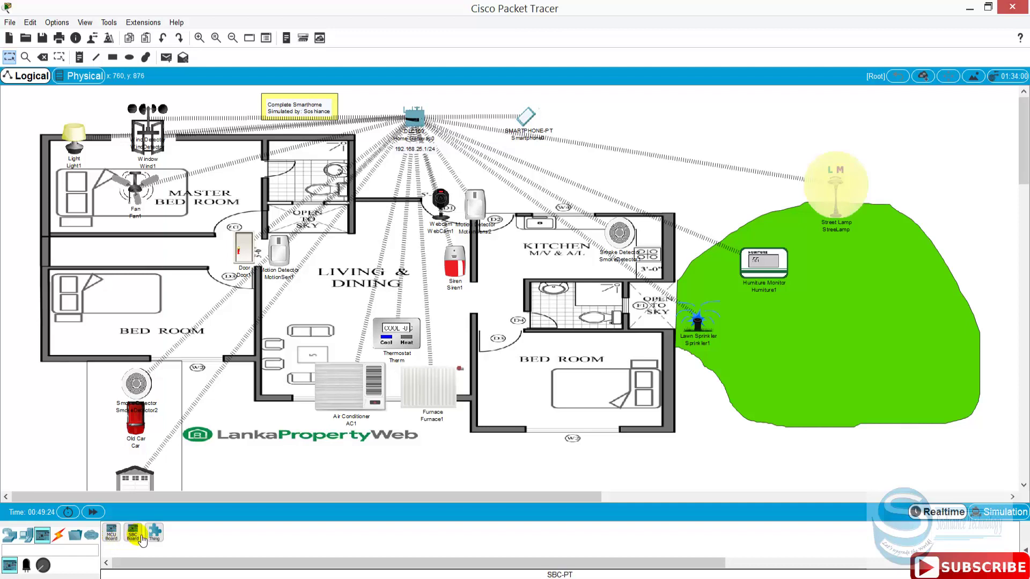
drag(142, 540, 930, 114)
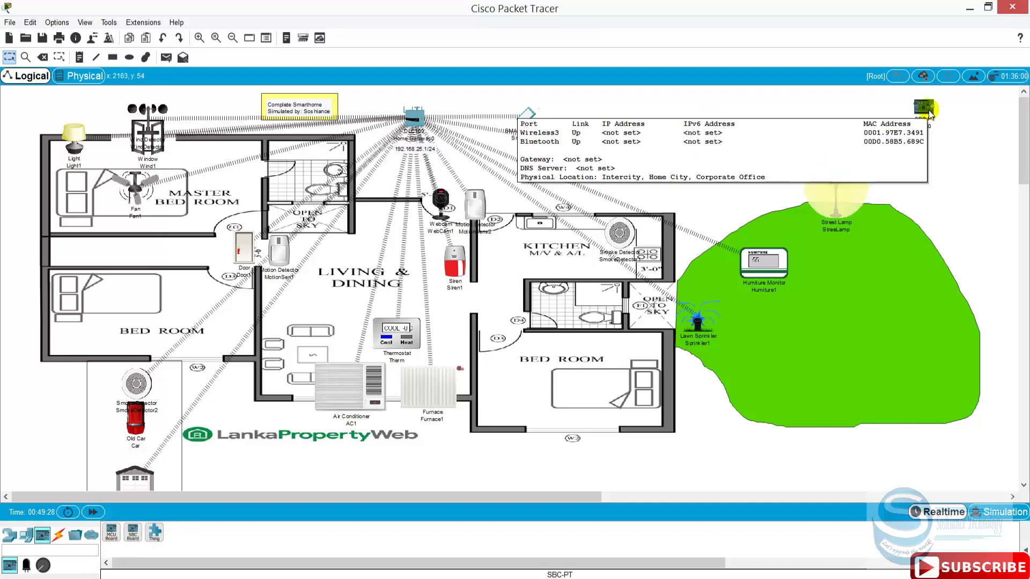
drag(121, 541, 925, 157)
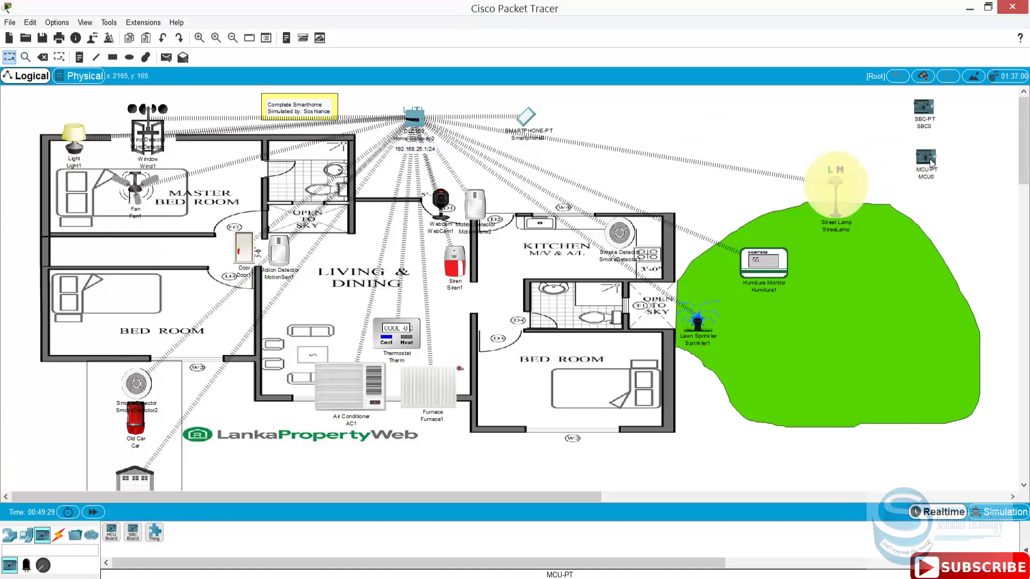
Add a Temperature Sensor beside MCU0 and briefly view MCU0's configuration.
click(26, 565)
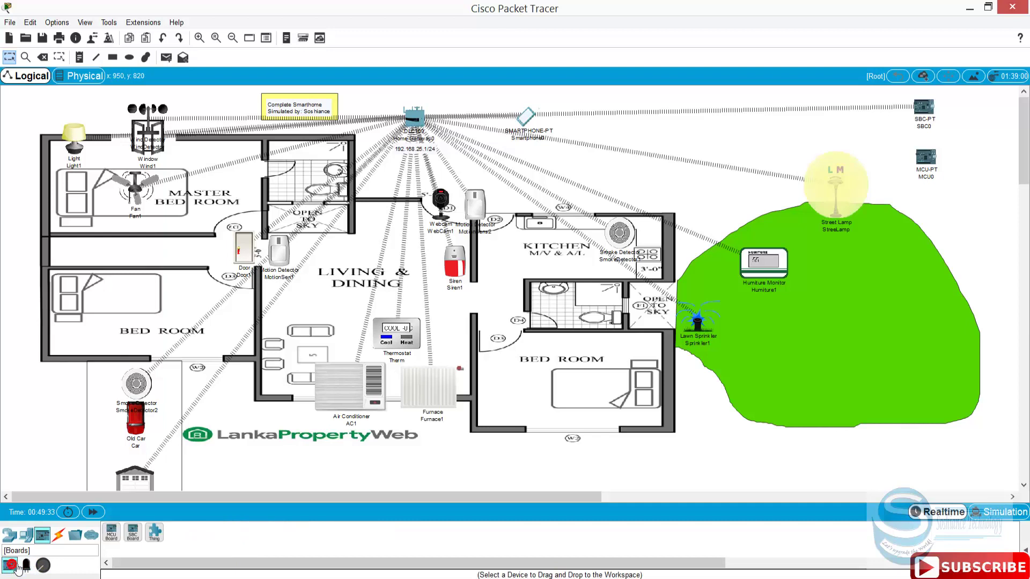
click(43, 565)
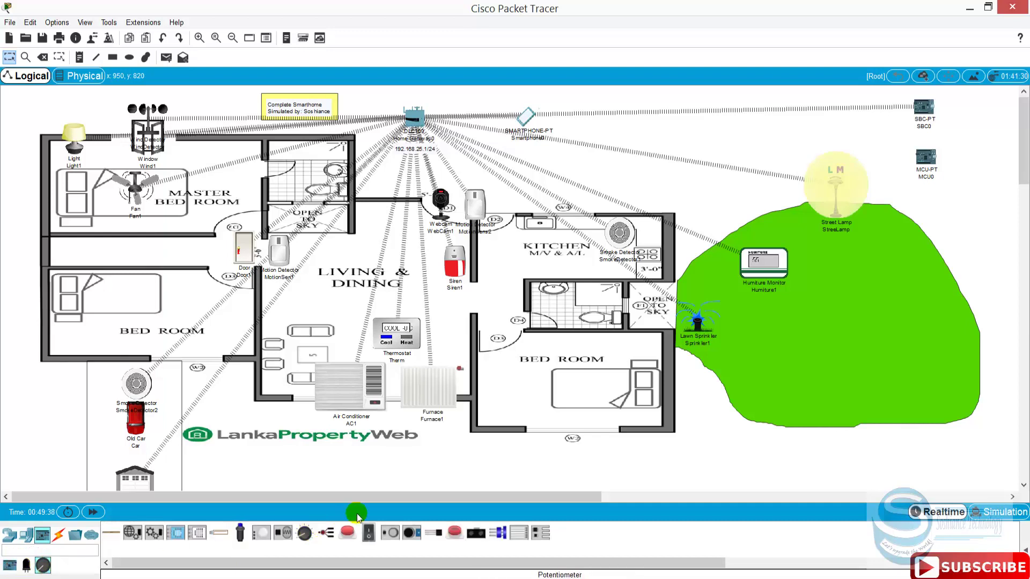
drag(443, 536, 983, 196)
click(916, 163)
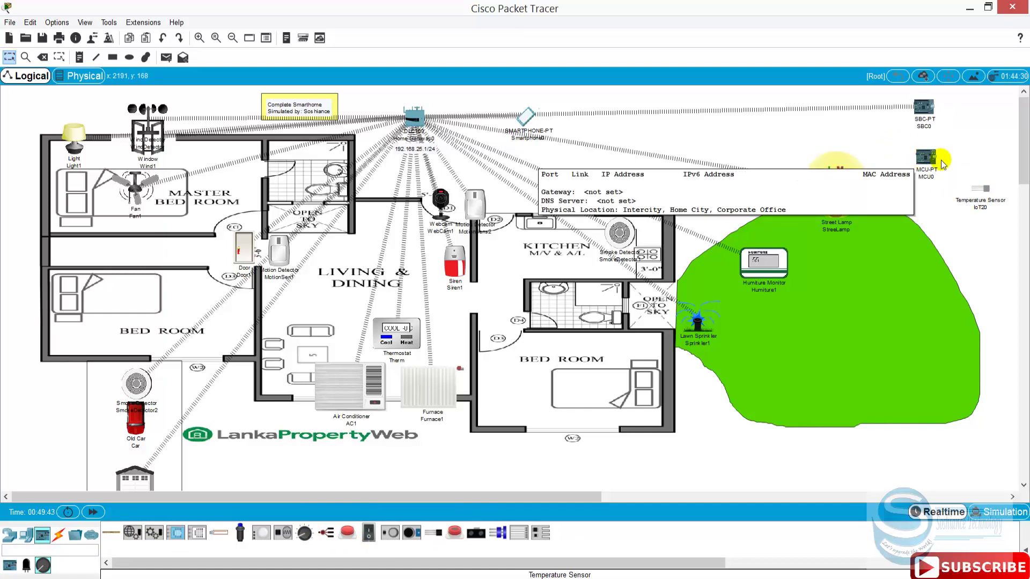
click(923, 161)
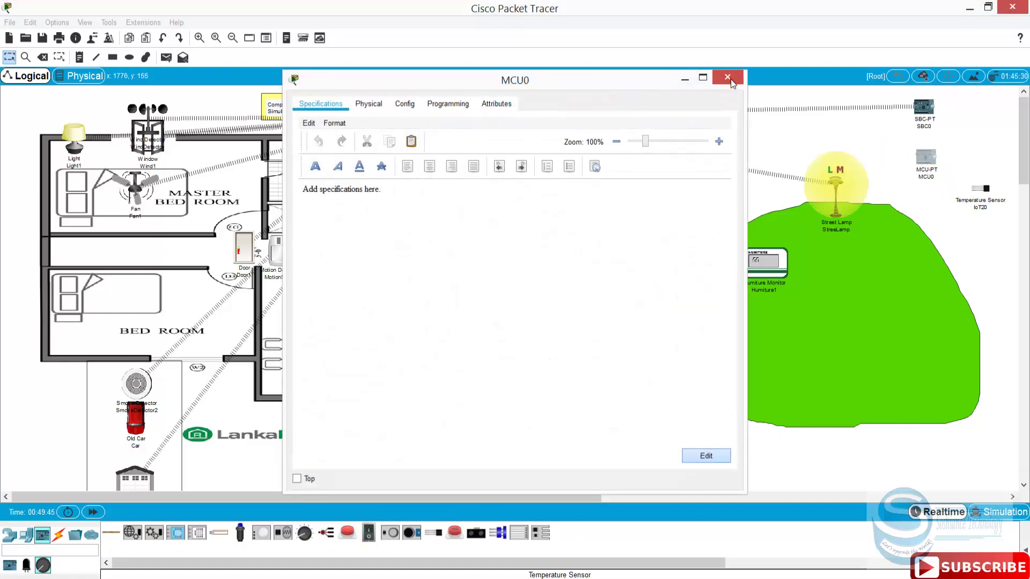
click(727, 78)
Link the Temperature Sensor to MCU0's D0 port with an IoT custom cable.
click(59, 534)
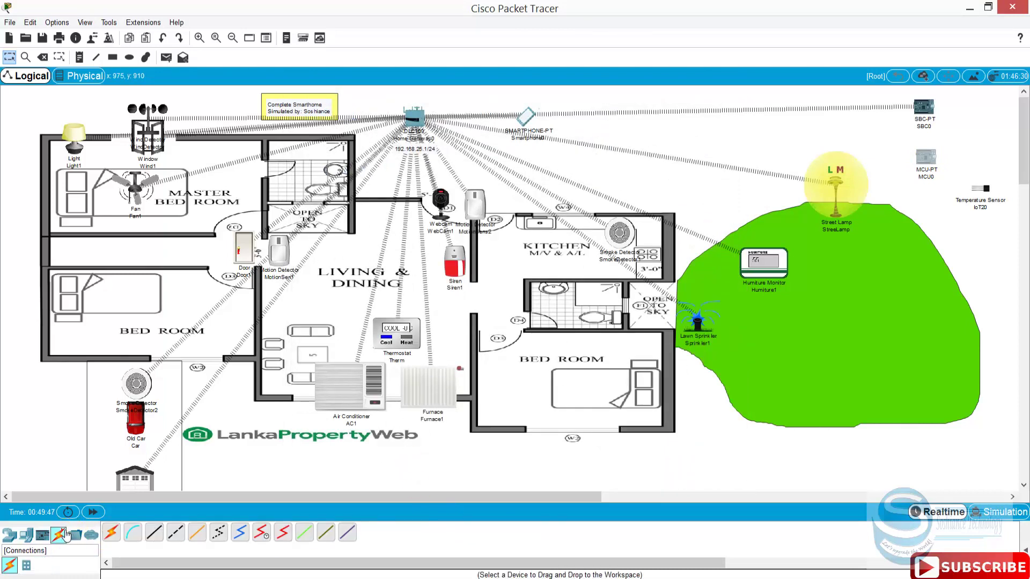
click(325, 533)
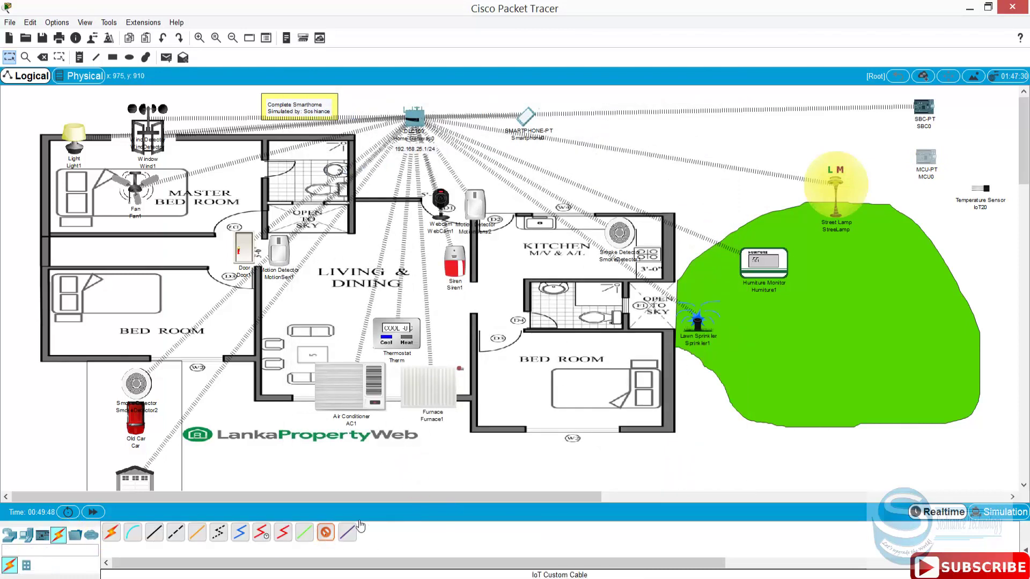
click(978, 189)
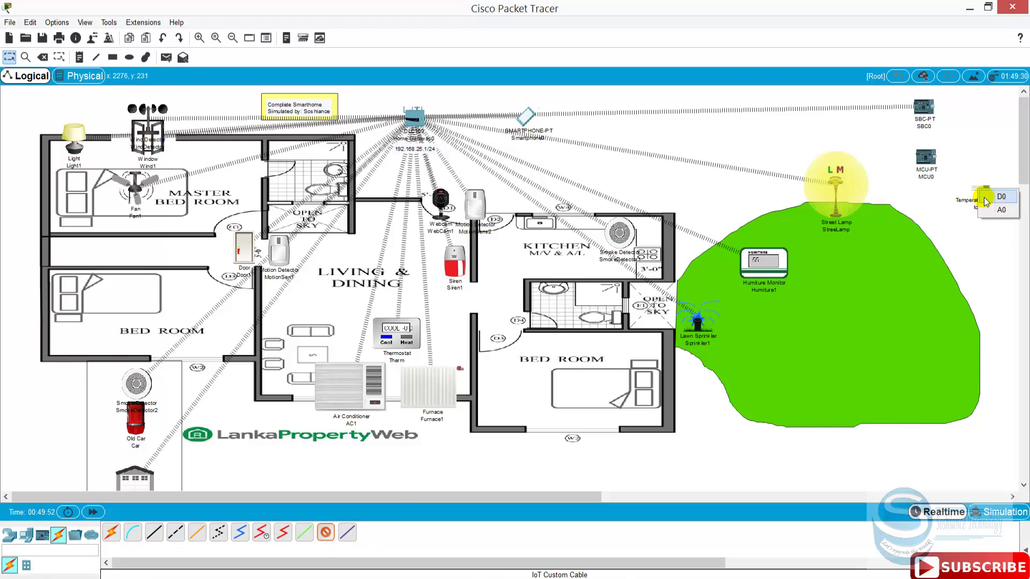
click(1011, 209)
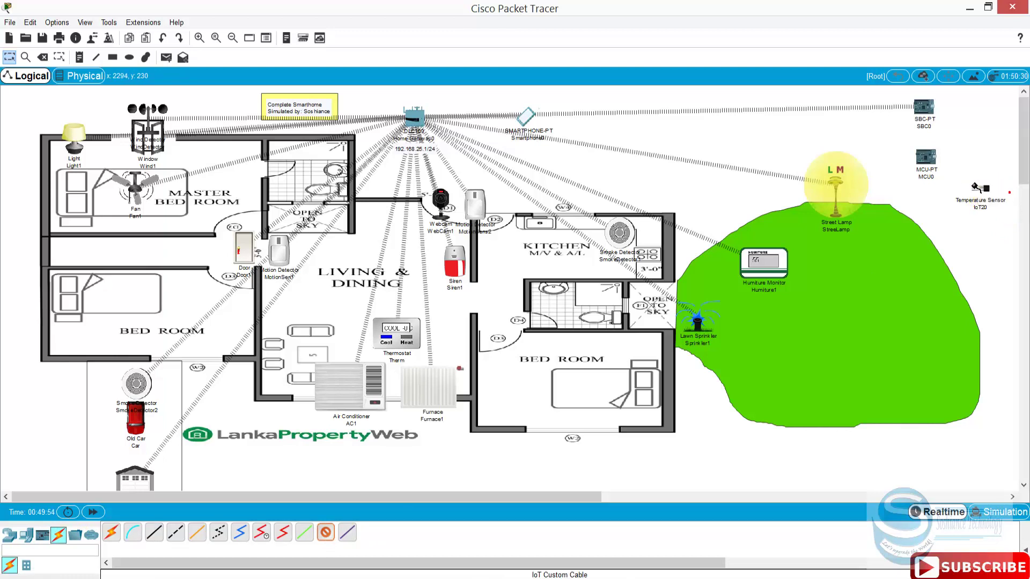
click(930, 163)
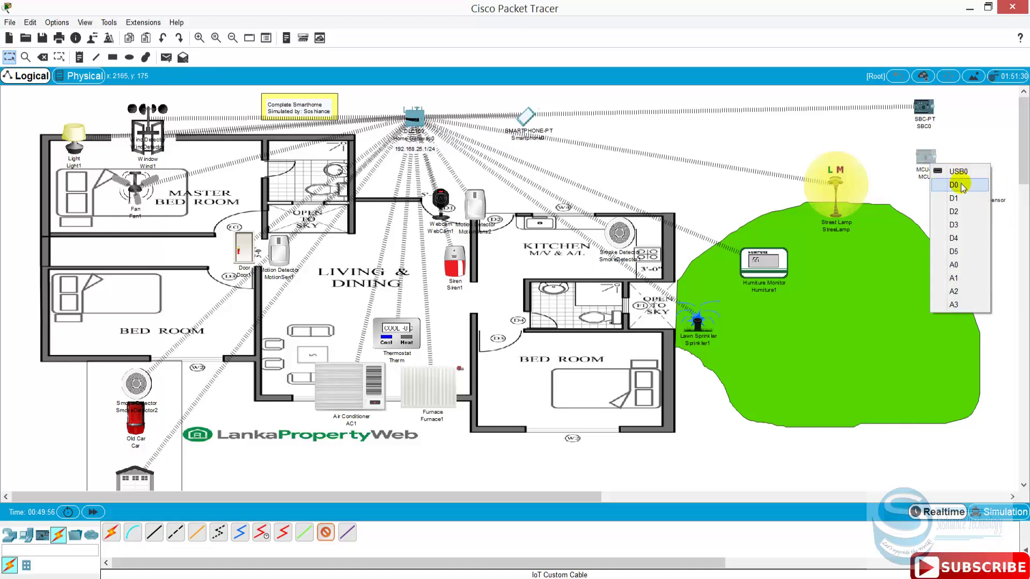
click(959, 185)
Inspect the Blink JavaScript sample's main.js in MCU0's programming, then close the configuration.
click(934, 161)
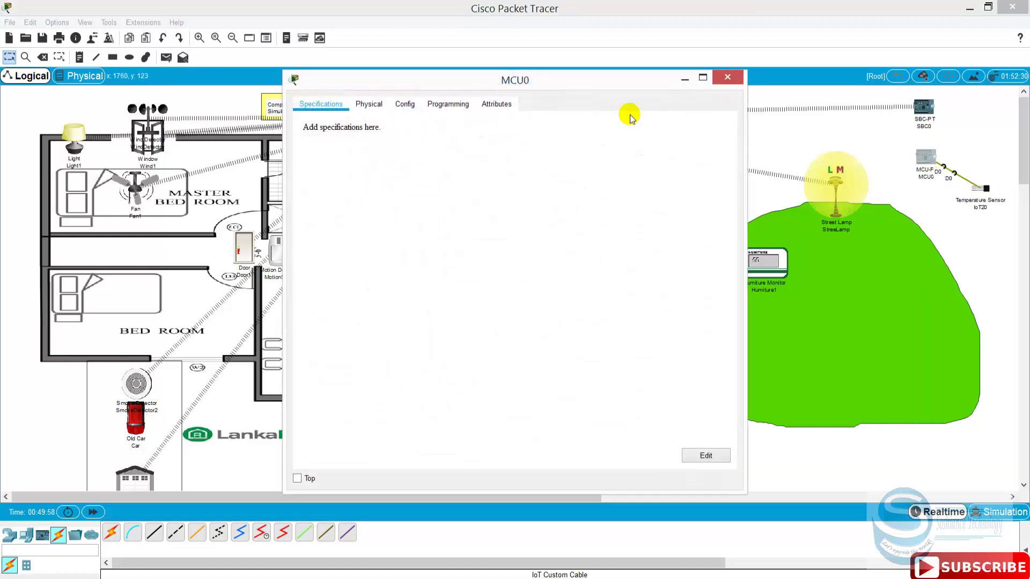
click(456, 111)
double_click(325, 145)
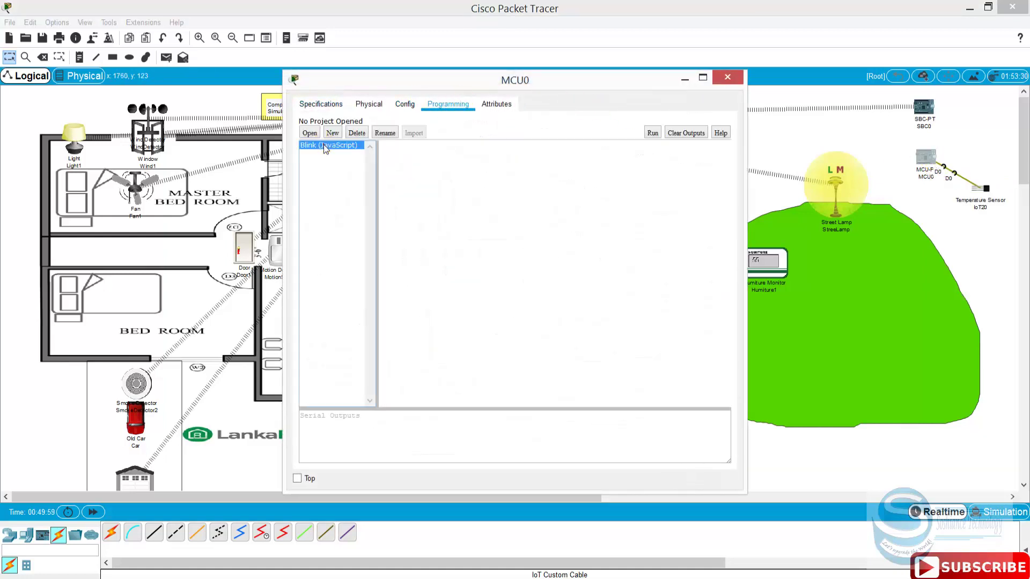
click(324, 154)
double_click(324, 153)
drag(499, 226, 464, 146)
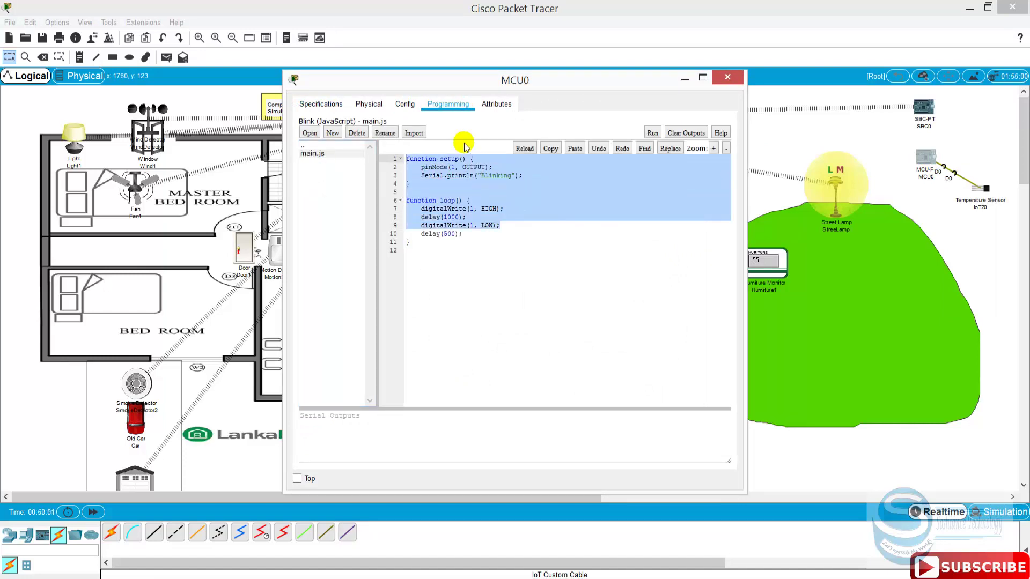
click(726, 78)
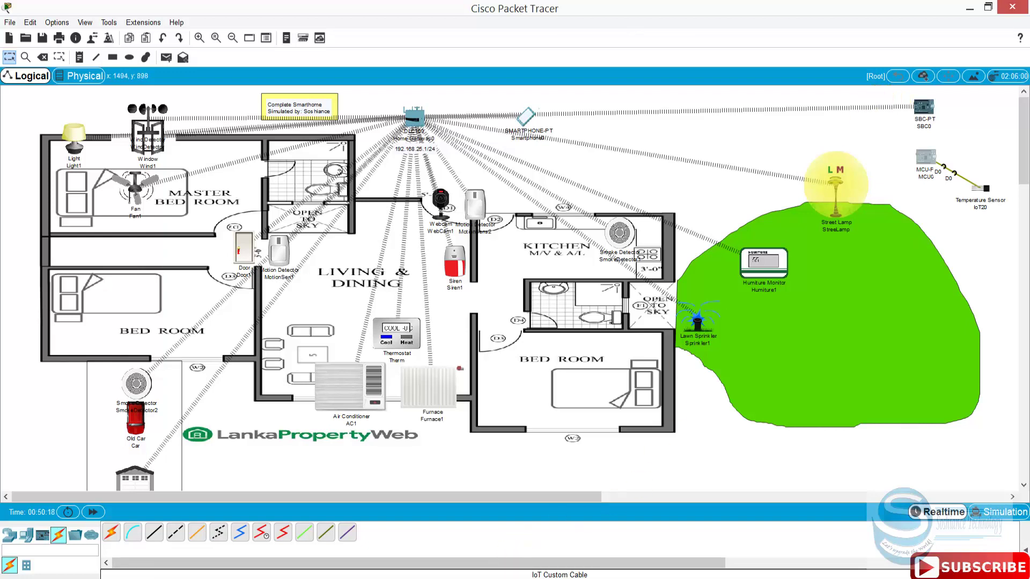
Select MCU0 and the Temperature Sensor together and delete them, confirming the deletion.
mouse_move(465, 573)
click(419, 547)
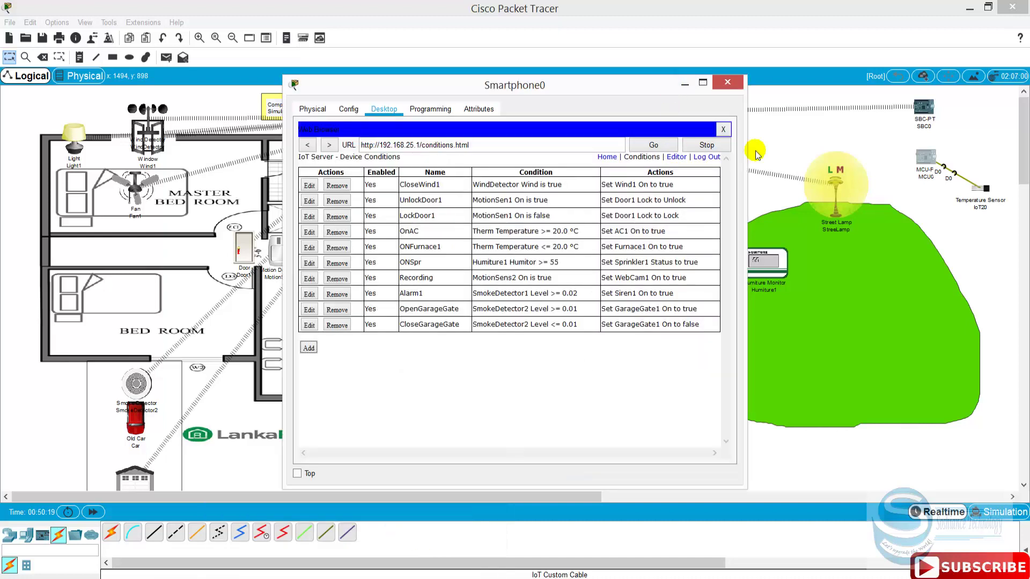
click(810, 146)
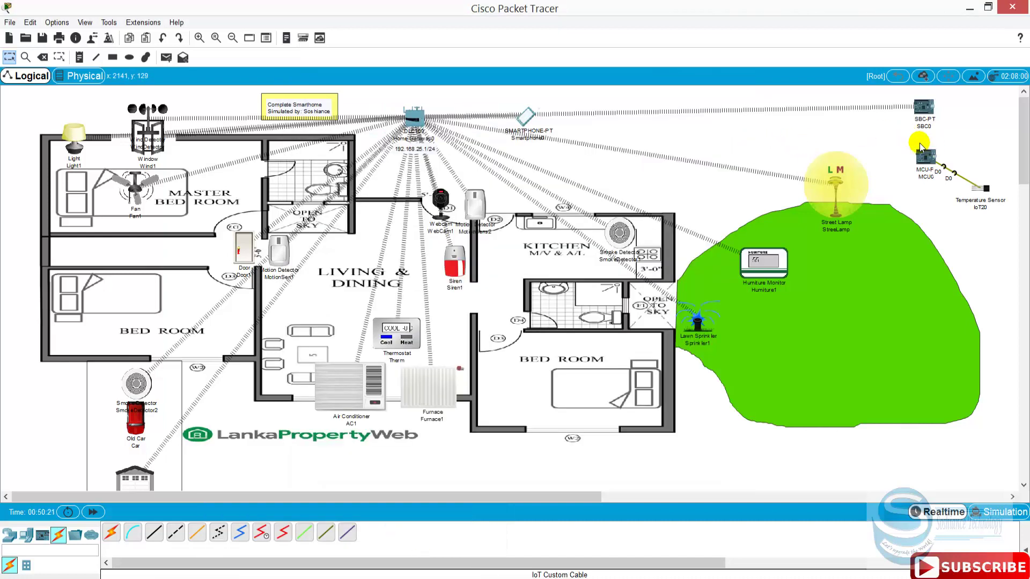
drag(919, 143, 996, 201)
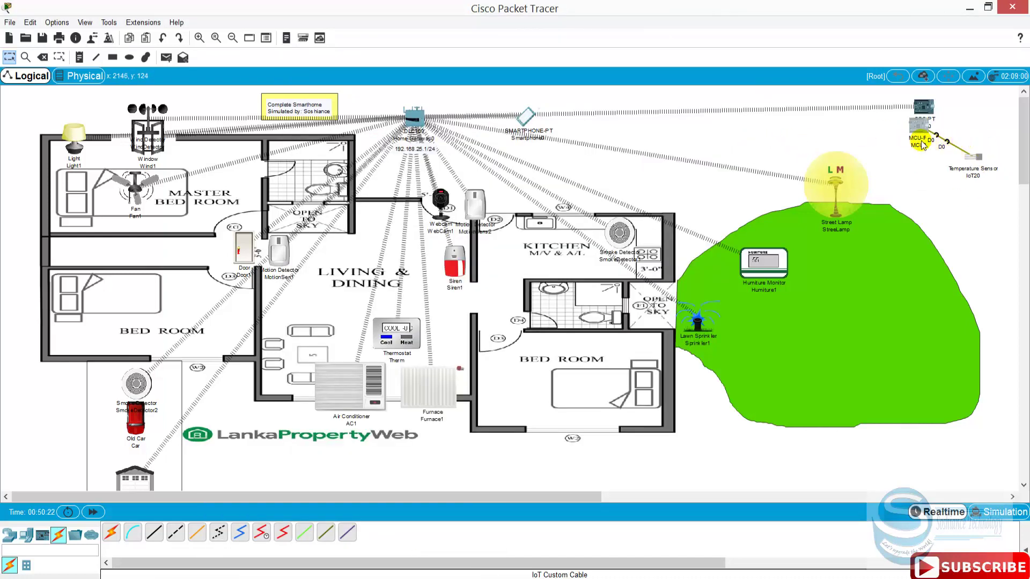
mouse_move(930, 180)
mouse_down()
mouse_move(923, 165)
mouse_move(922, 179)
mouse_up()
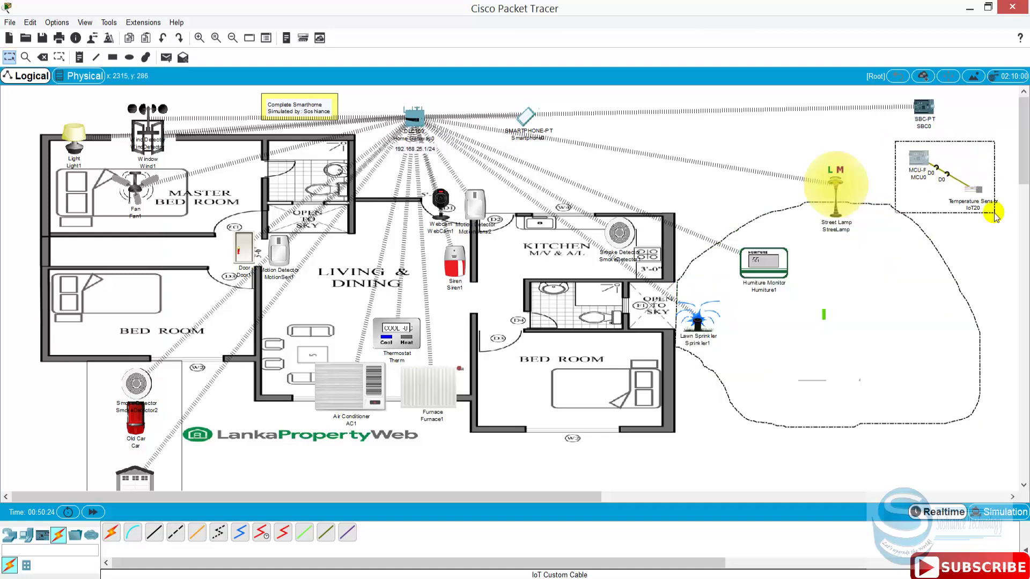
drag(993, 192, 996, 196)
key(Delete)
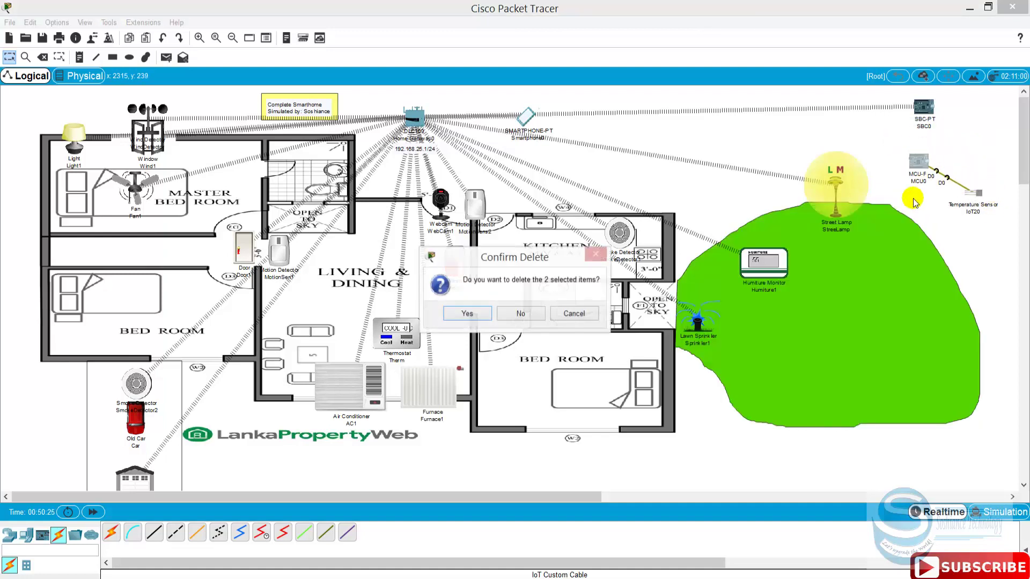
click(470, 314)
Delete SBC0, review Smartphone0's IoT device list, then zoom out the floor plan.
click(934, 121)
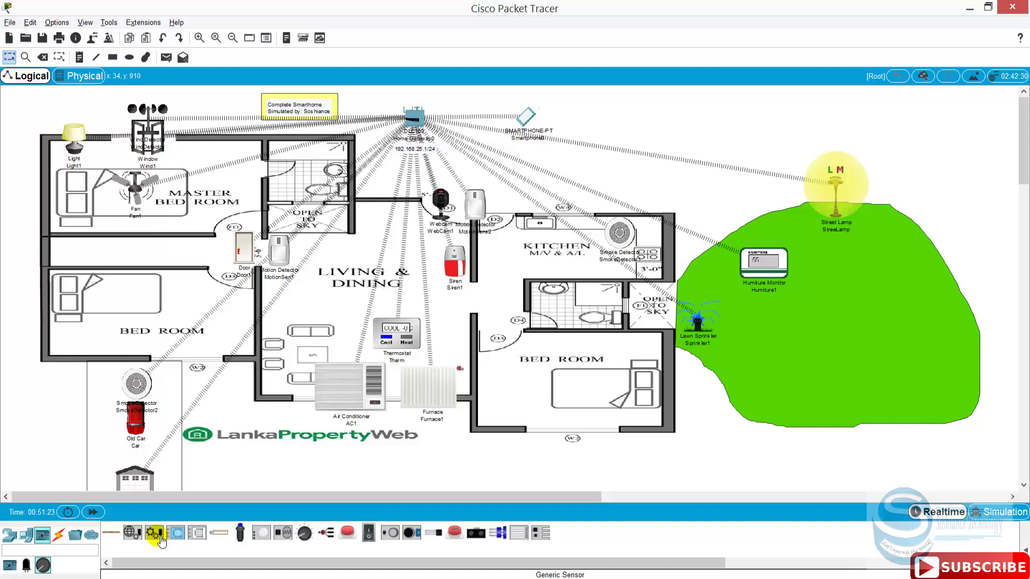
mouse_move(348, 569)
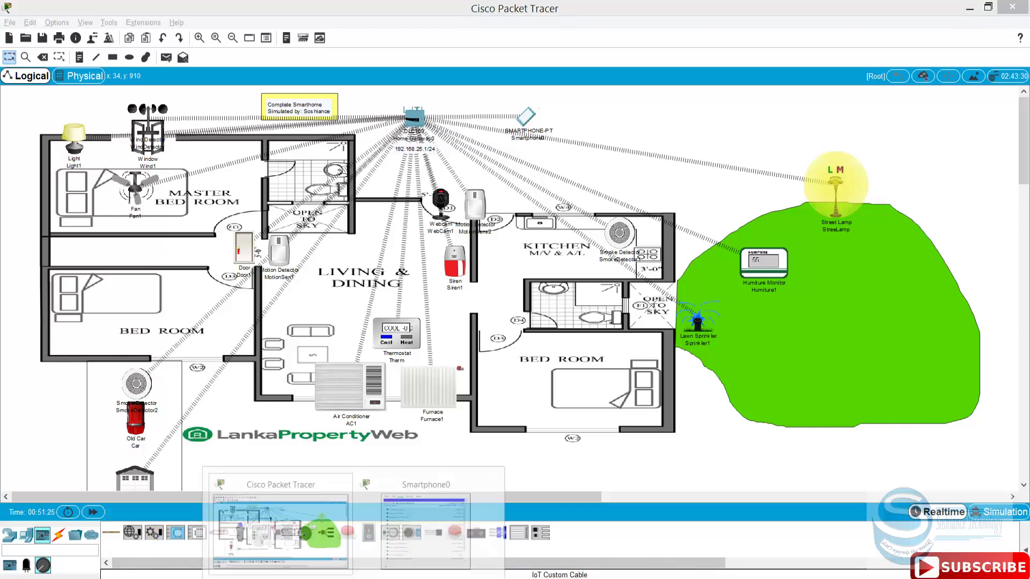
click(415, 521)
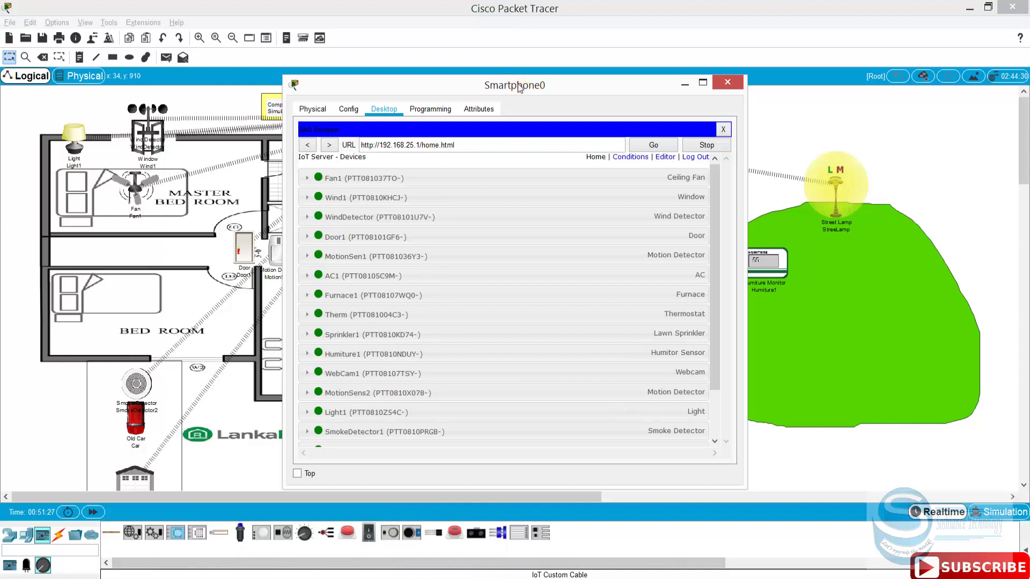
drag(516, 84, 659, 104)
drag(735, 102, 765, 82)
scroll(671, 258, down, 1)
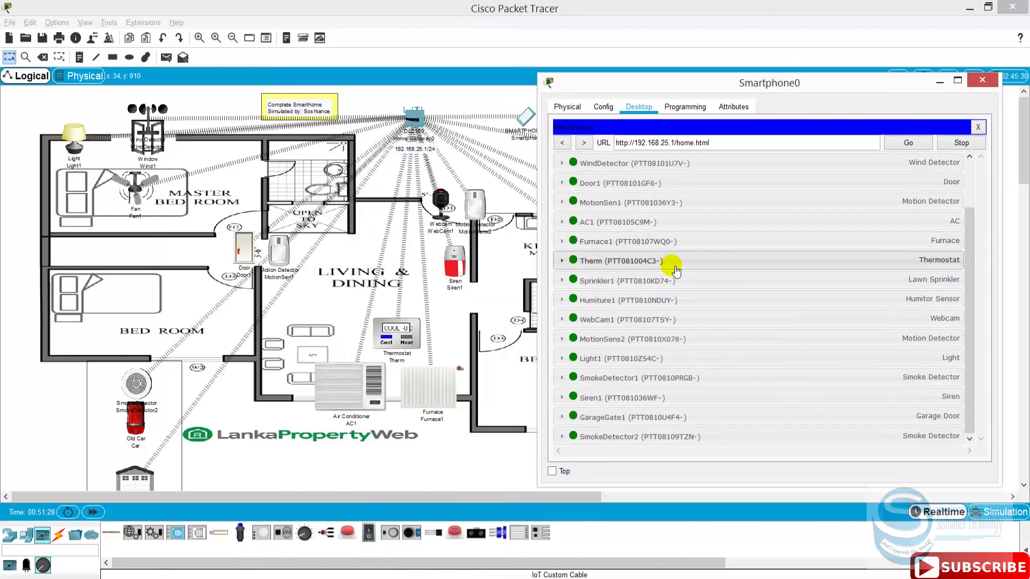
scroll(731, 311, up, 1)
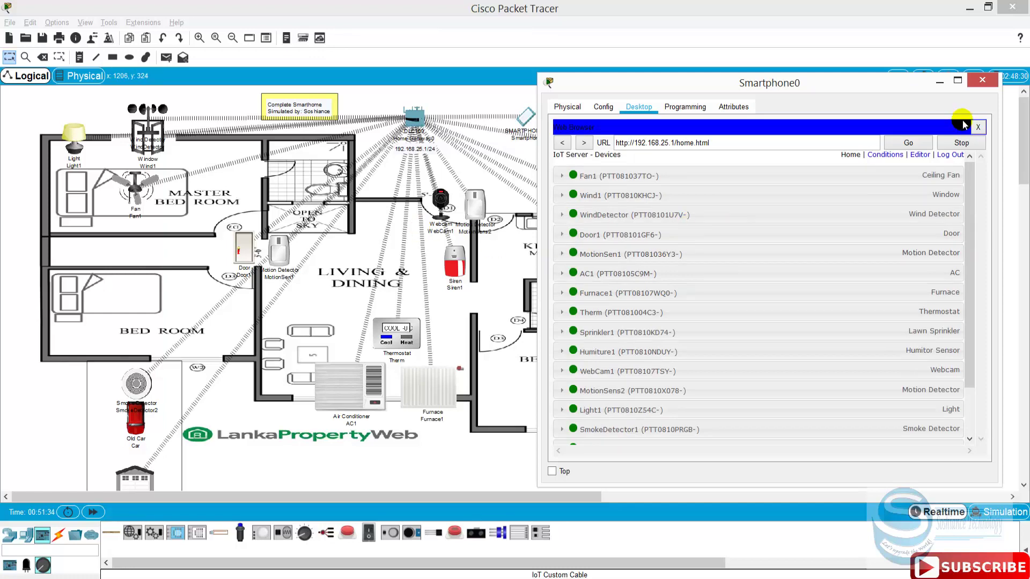
click(982, 80)
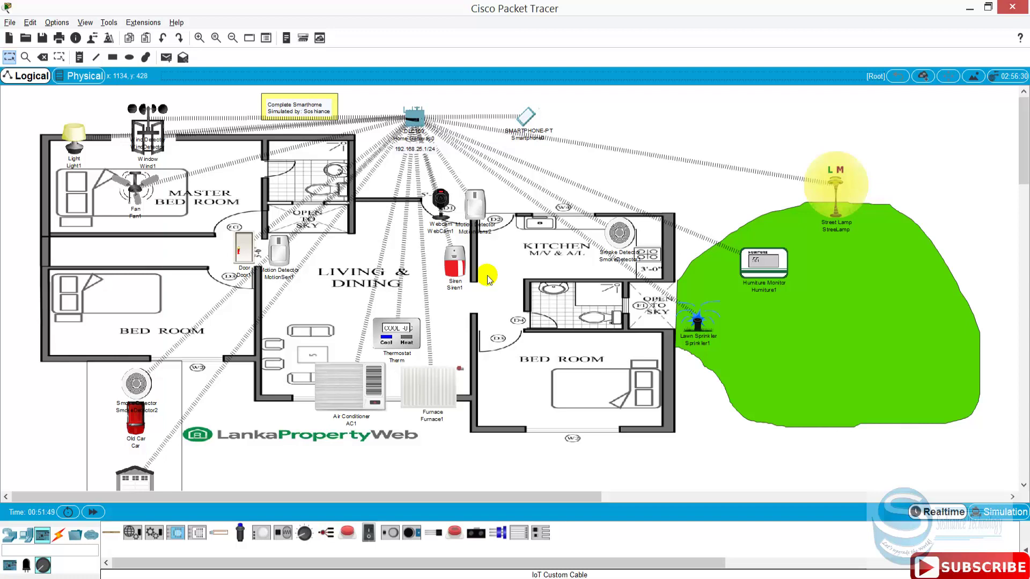
click(232, 37)
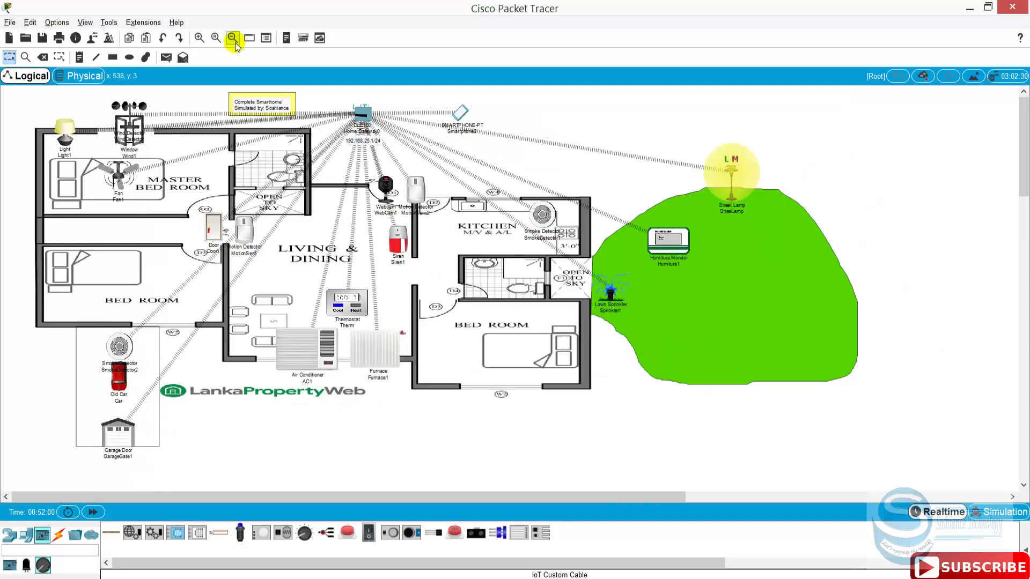